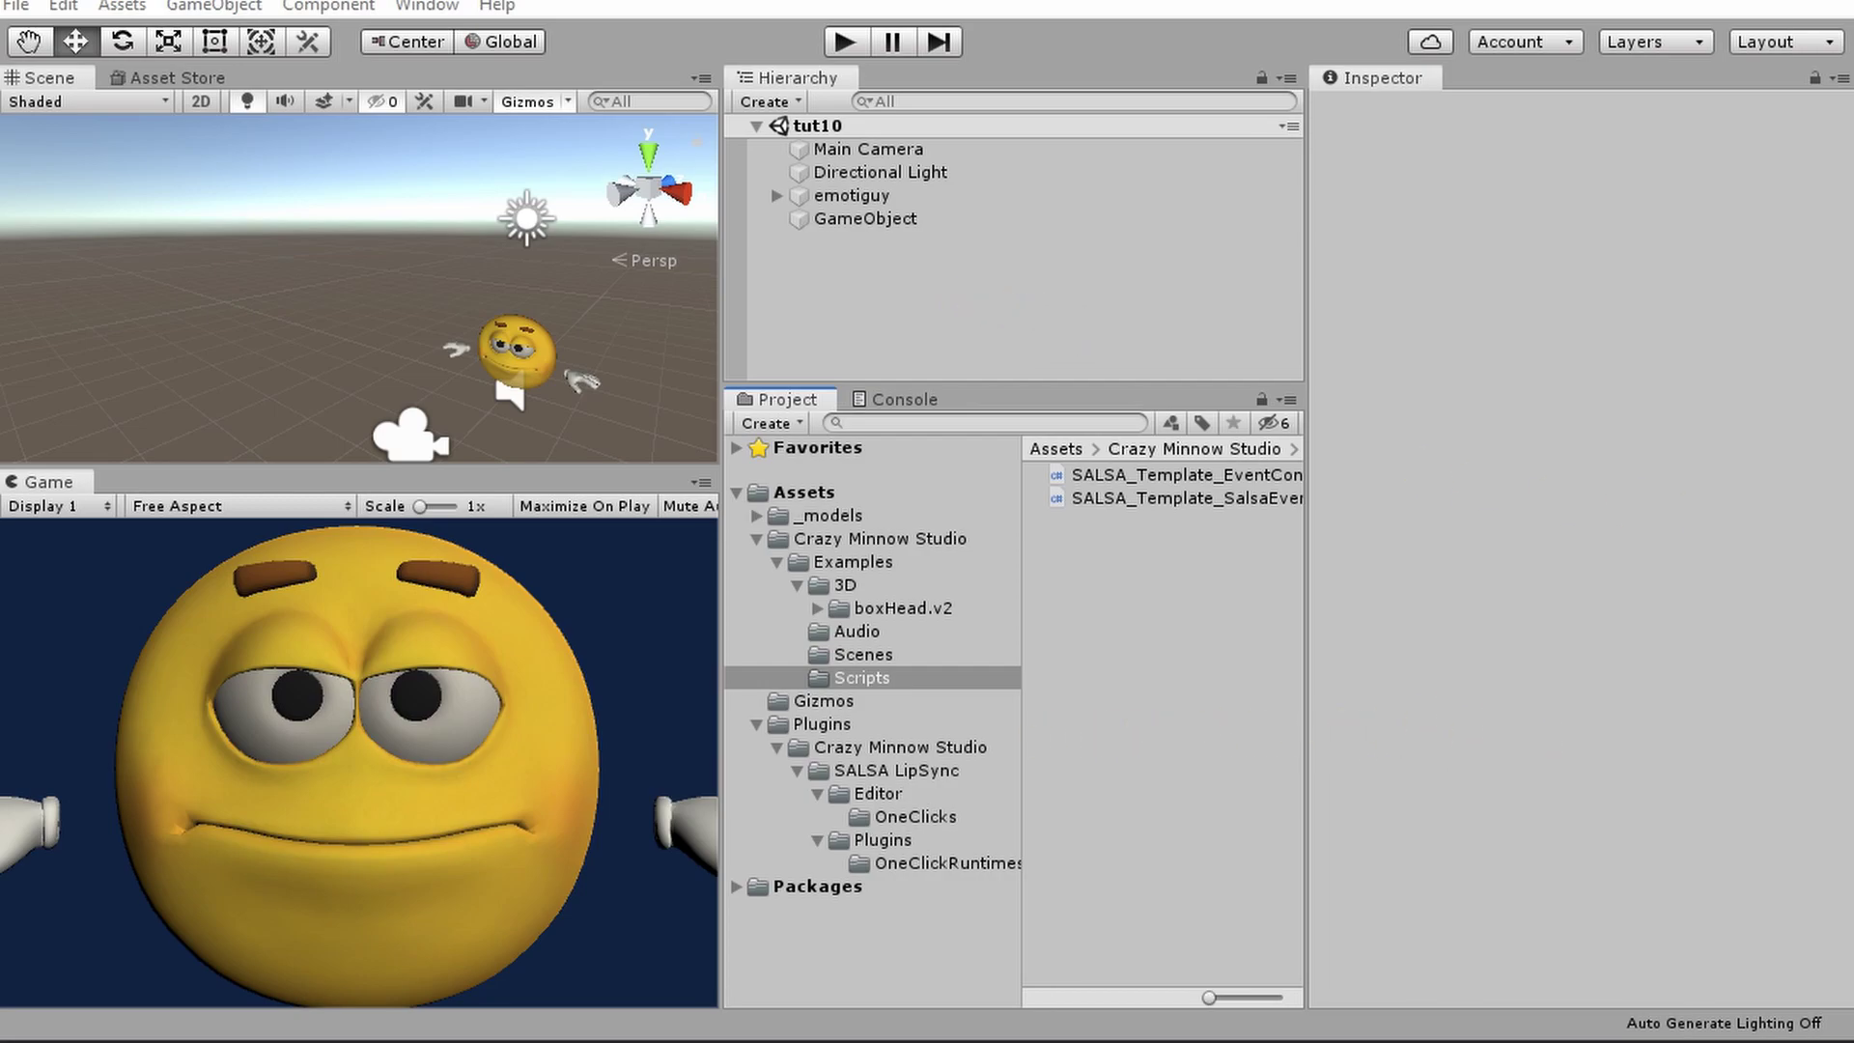
# Import the EXAMPLESpack_2.0.0 package and browse to Examples > 2D > salsaGirl_v1 > switcherSequences.
pyautogui.moveTo(1852, 526); pyautogui.dragTo(862, 490)
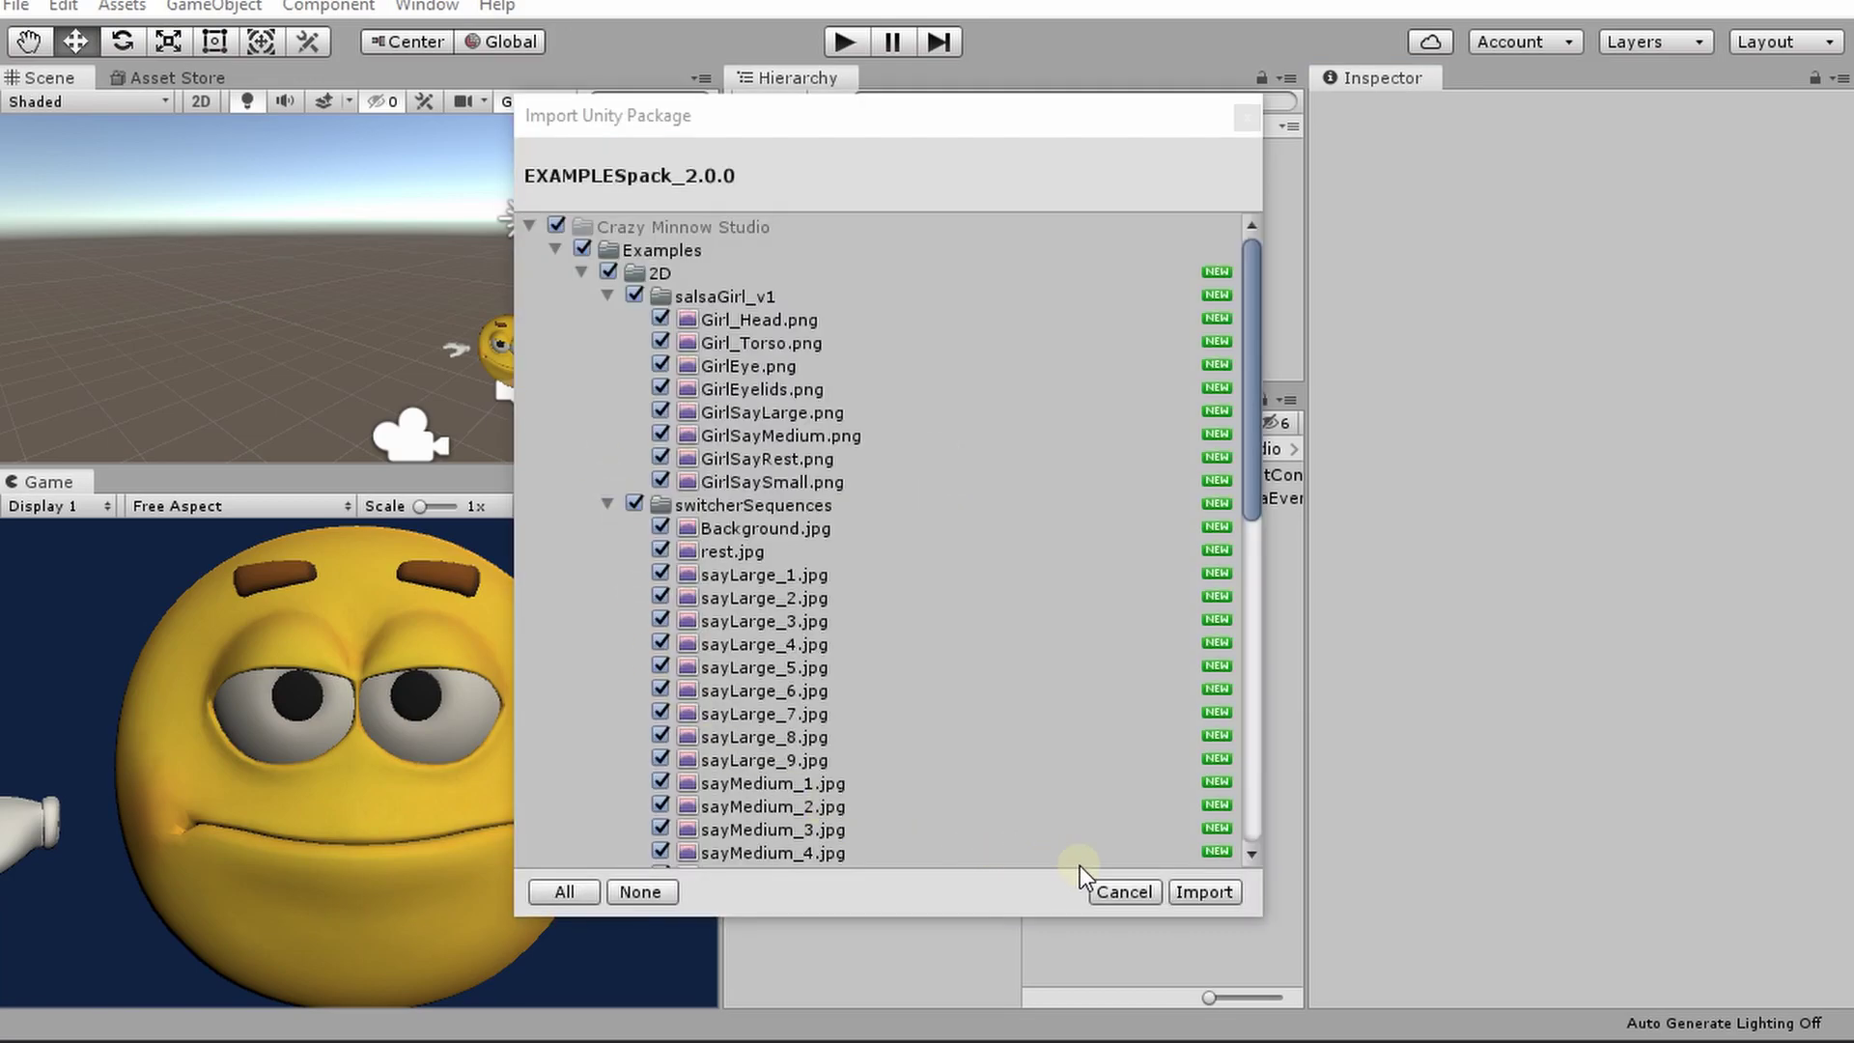
pyautogui.click(1205, 891)
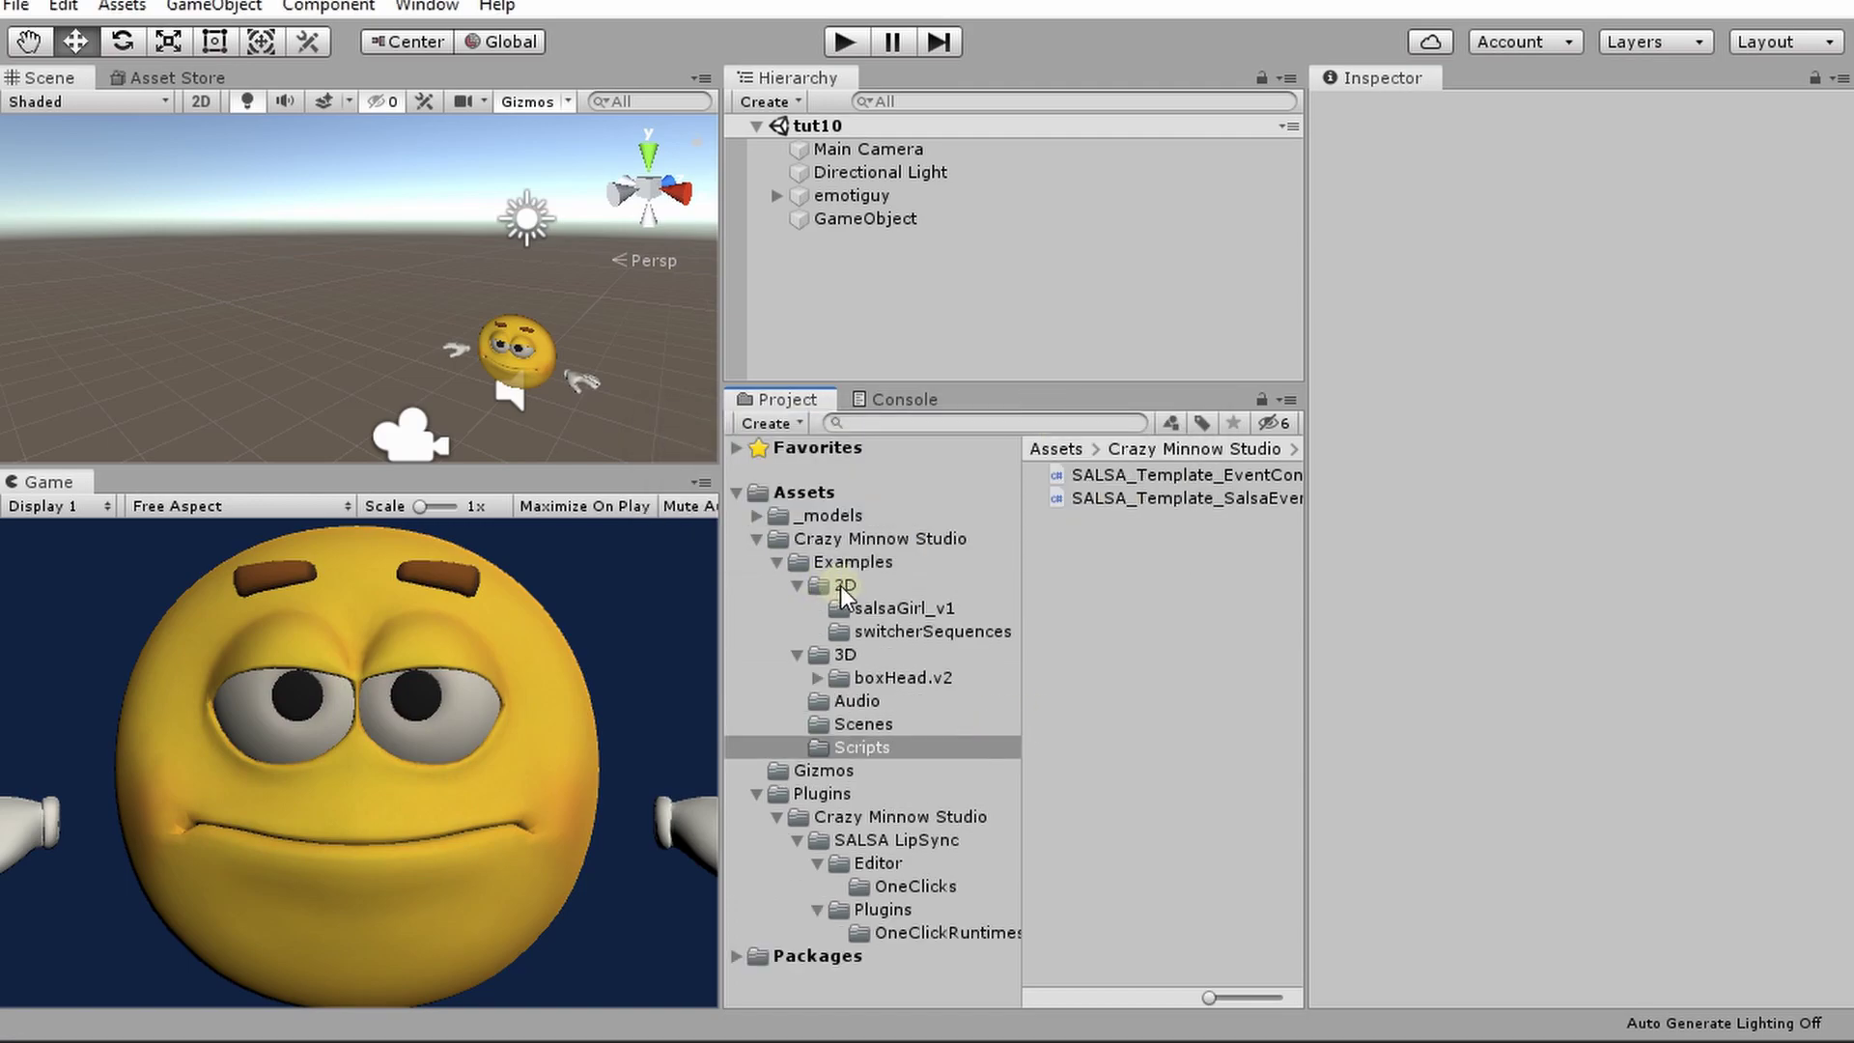
pyautogui.click(846, 585)
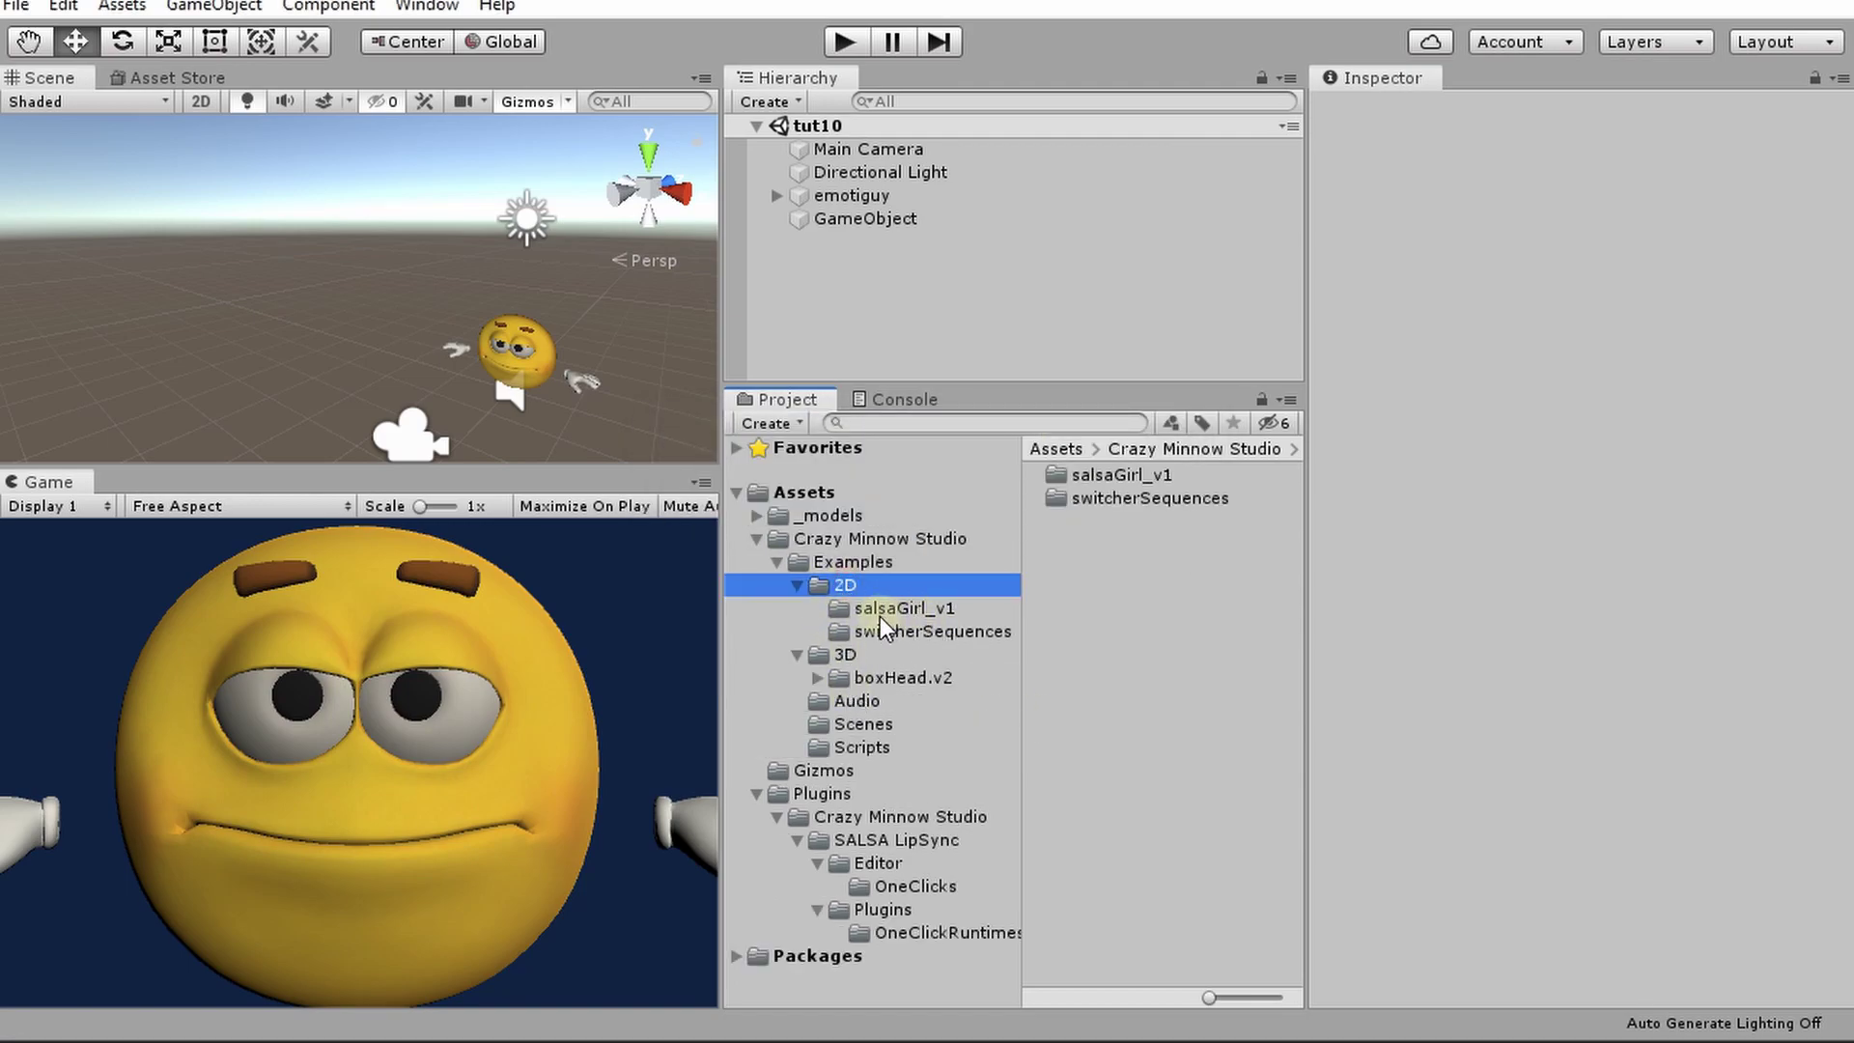
pyautogui.click(921, 608)
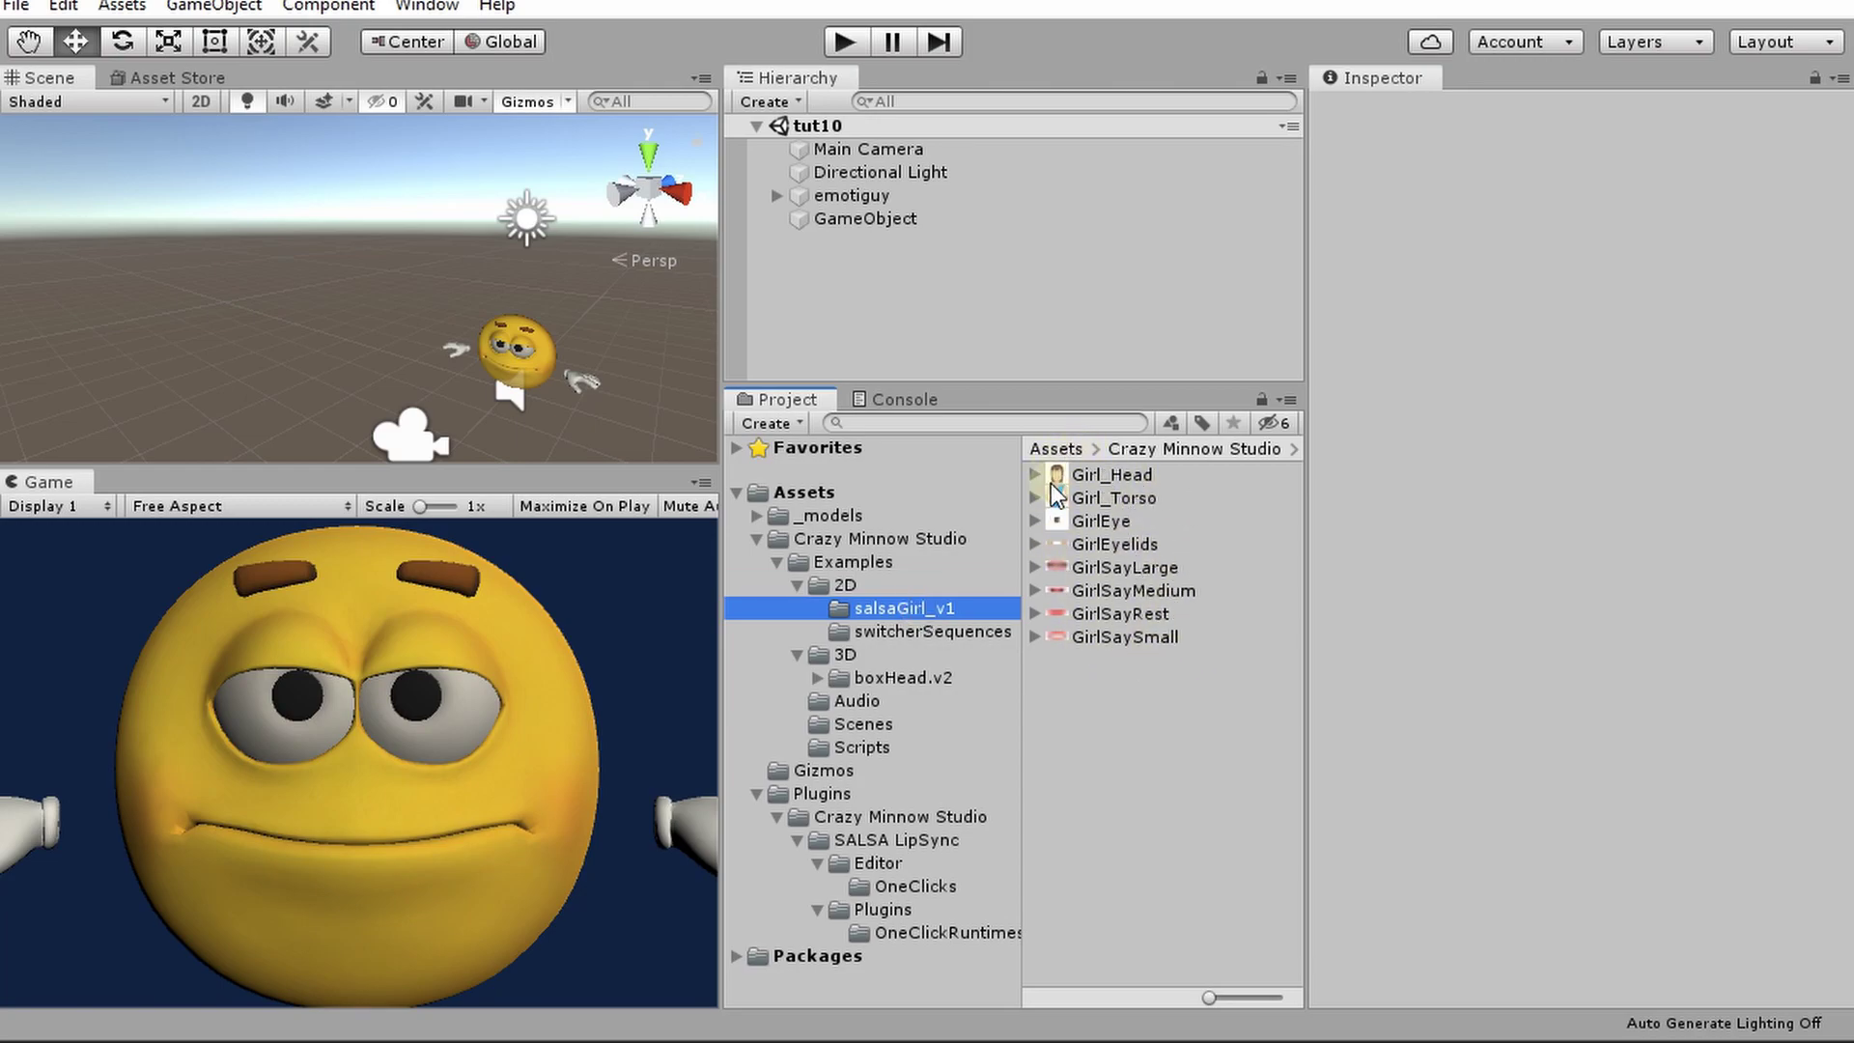
pyautogui.click(908, 637)
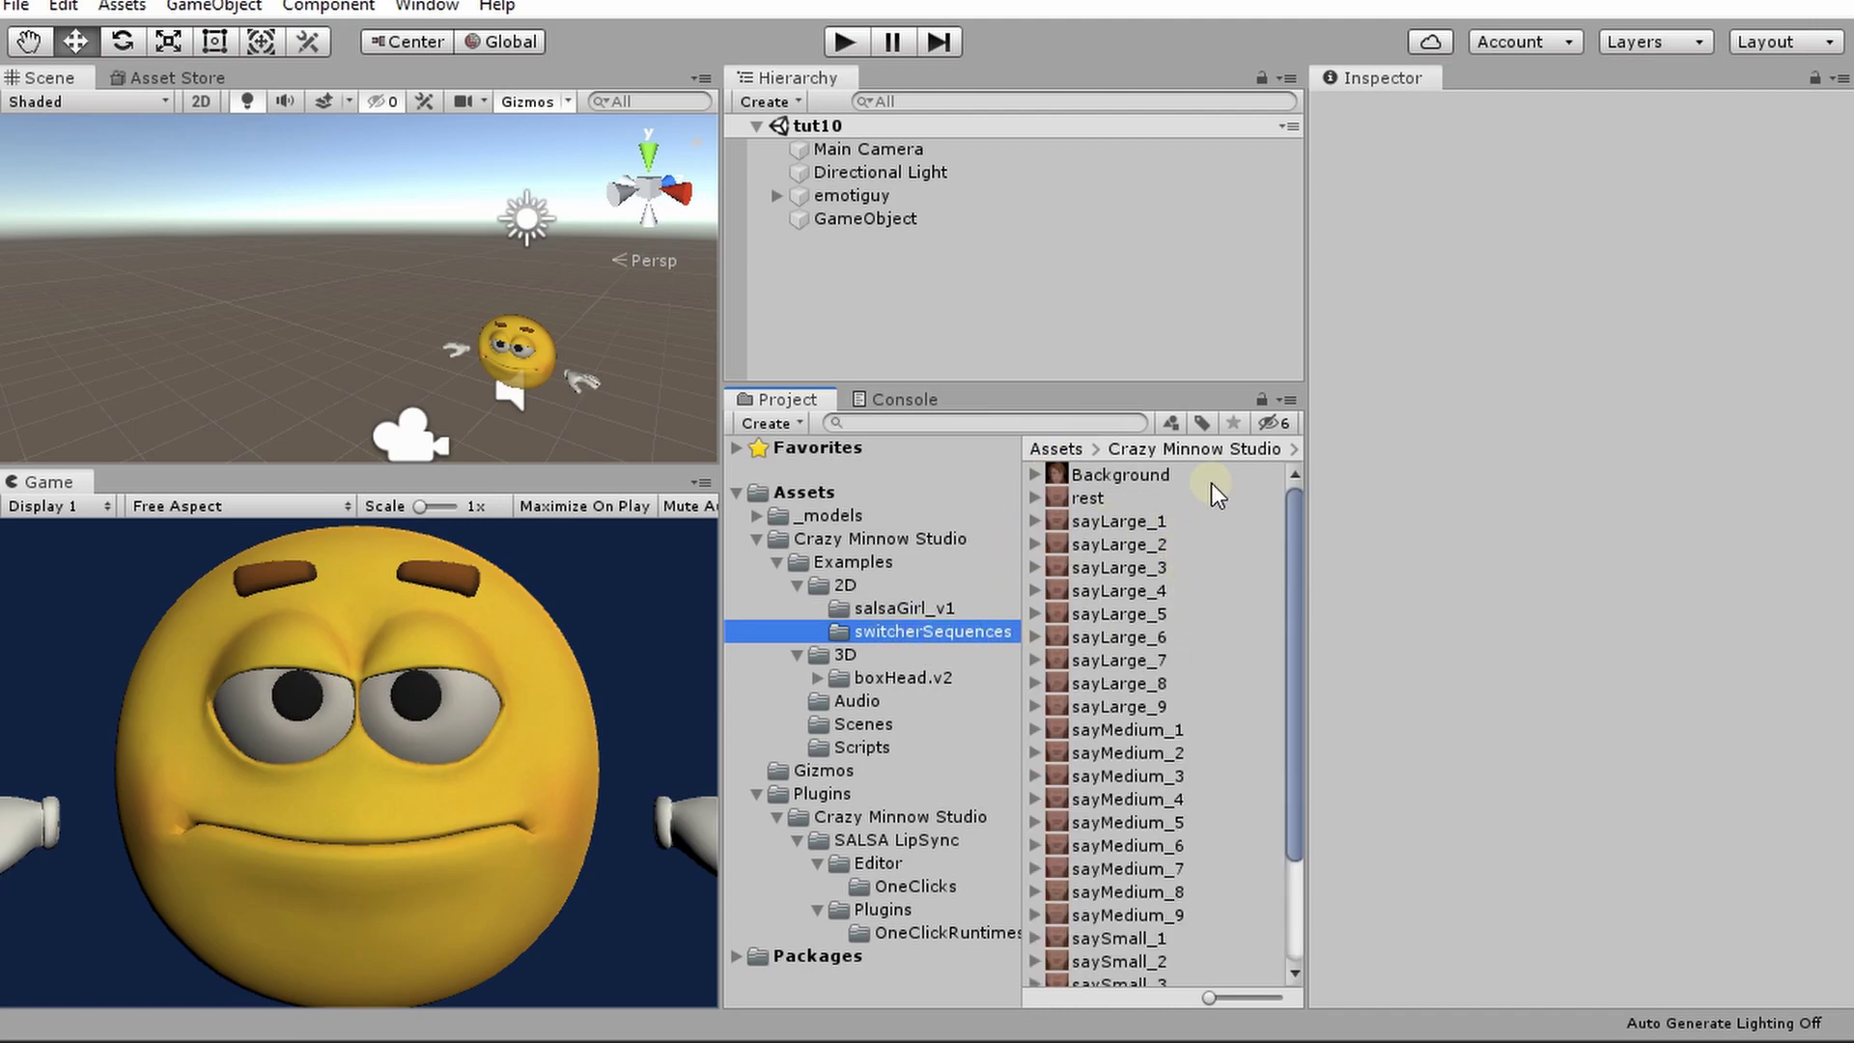
# Start a new scene, place the Background girl-face sprite in it, and preview sayLarge_1.
pyautogui.click(15, 6)
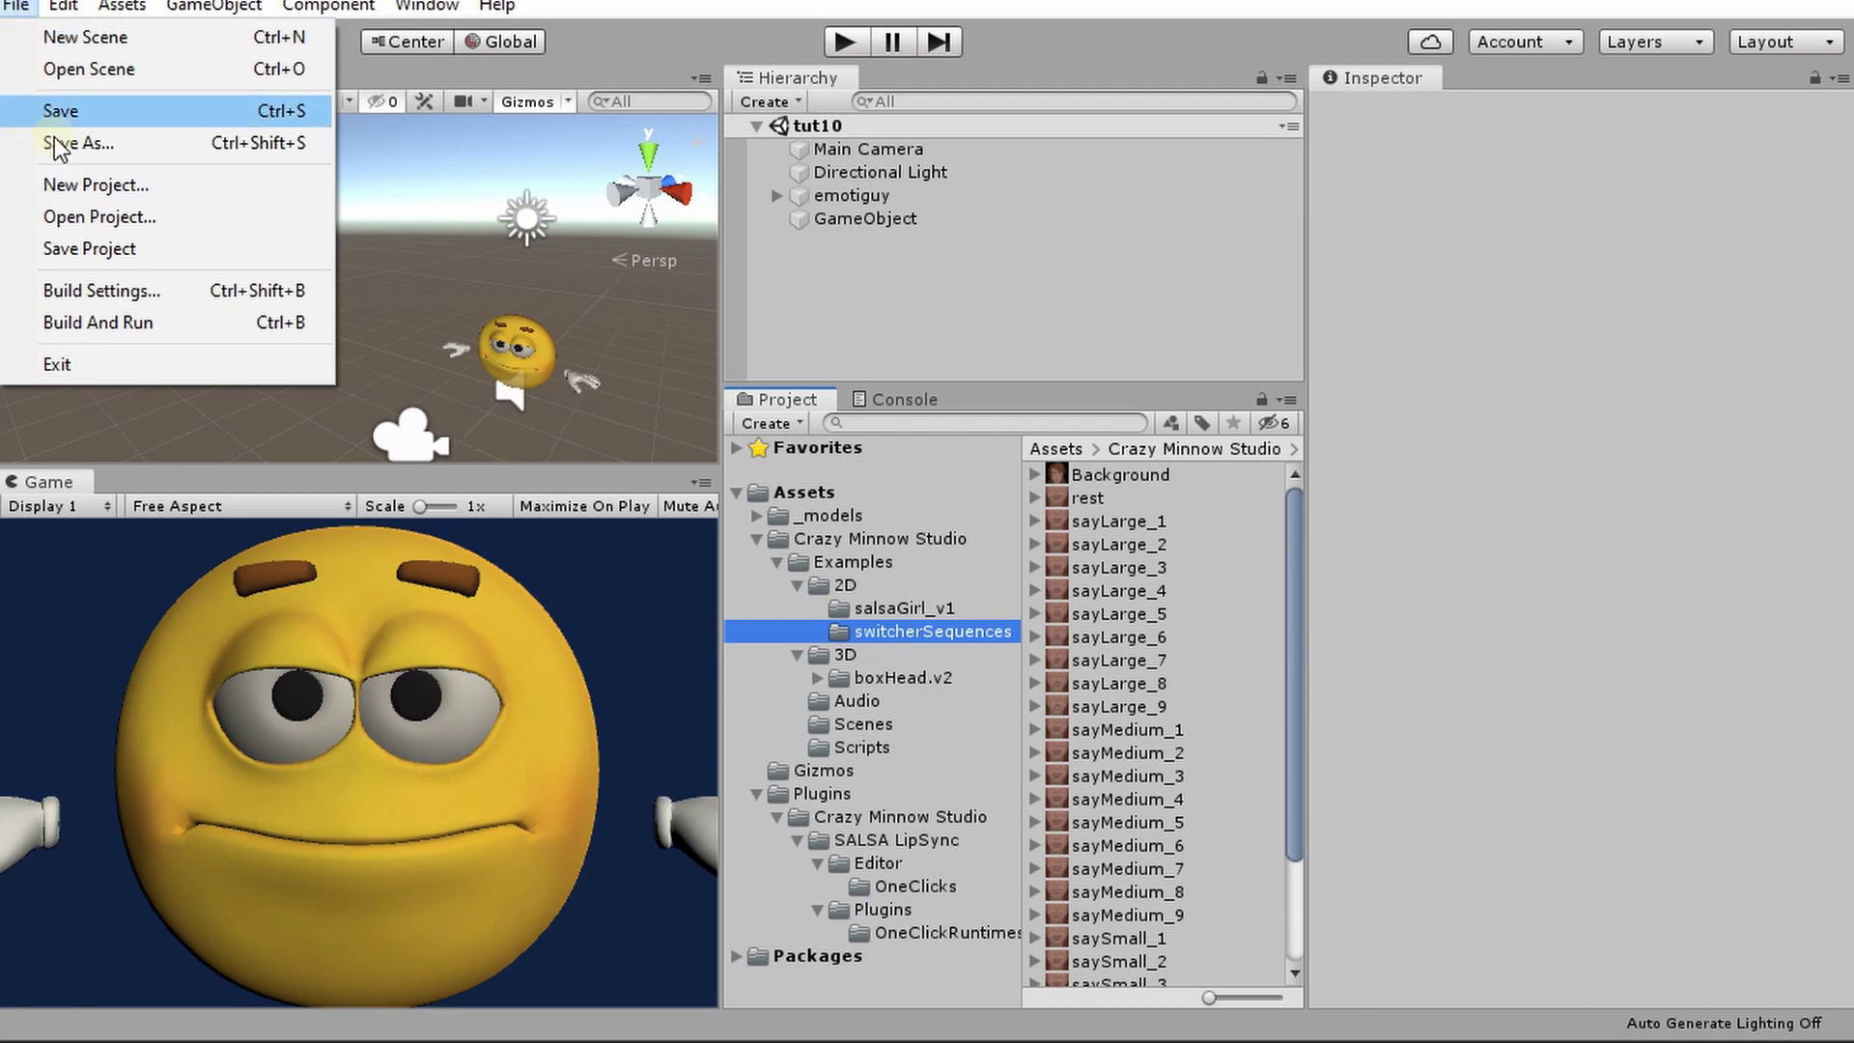
pyautogui.click(116, 36)
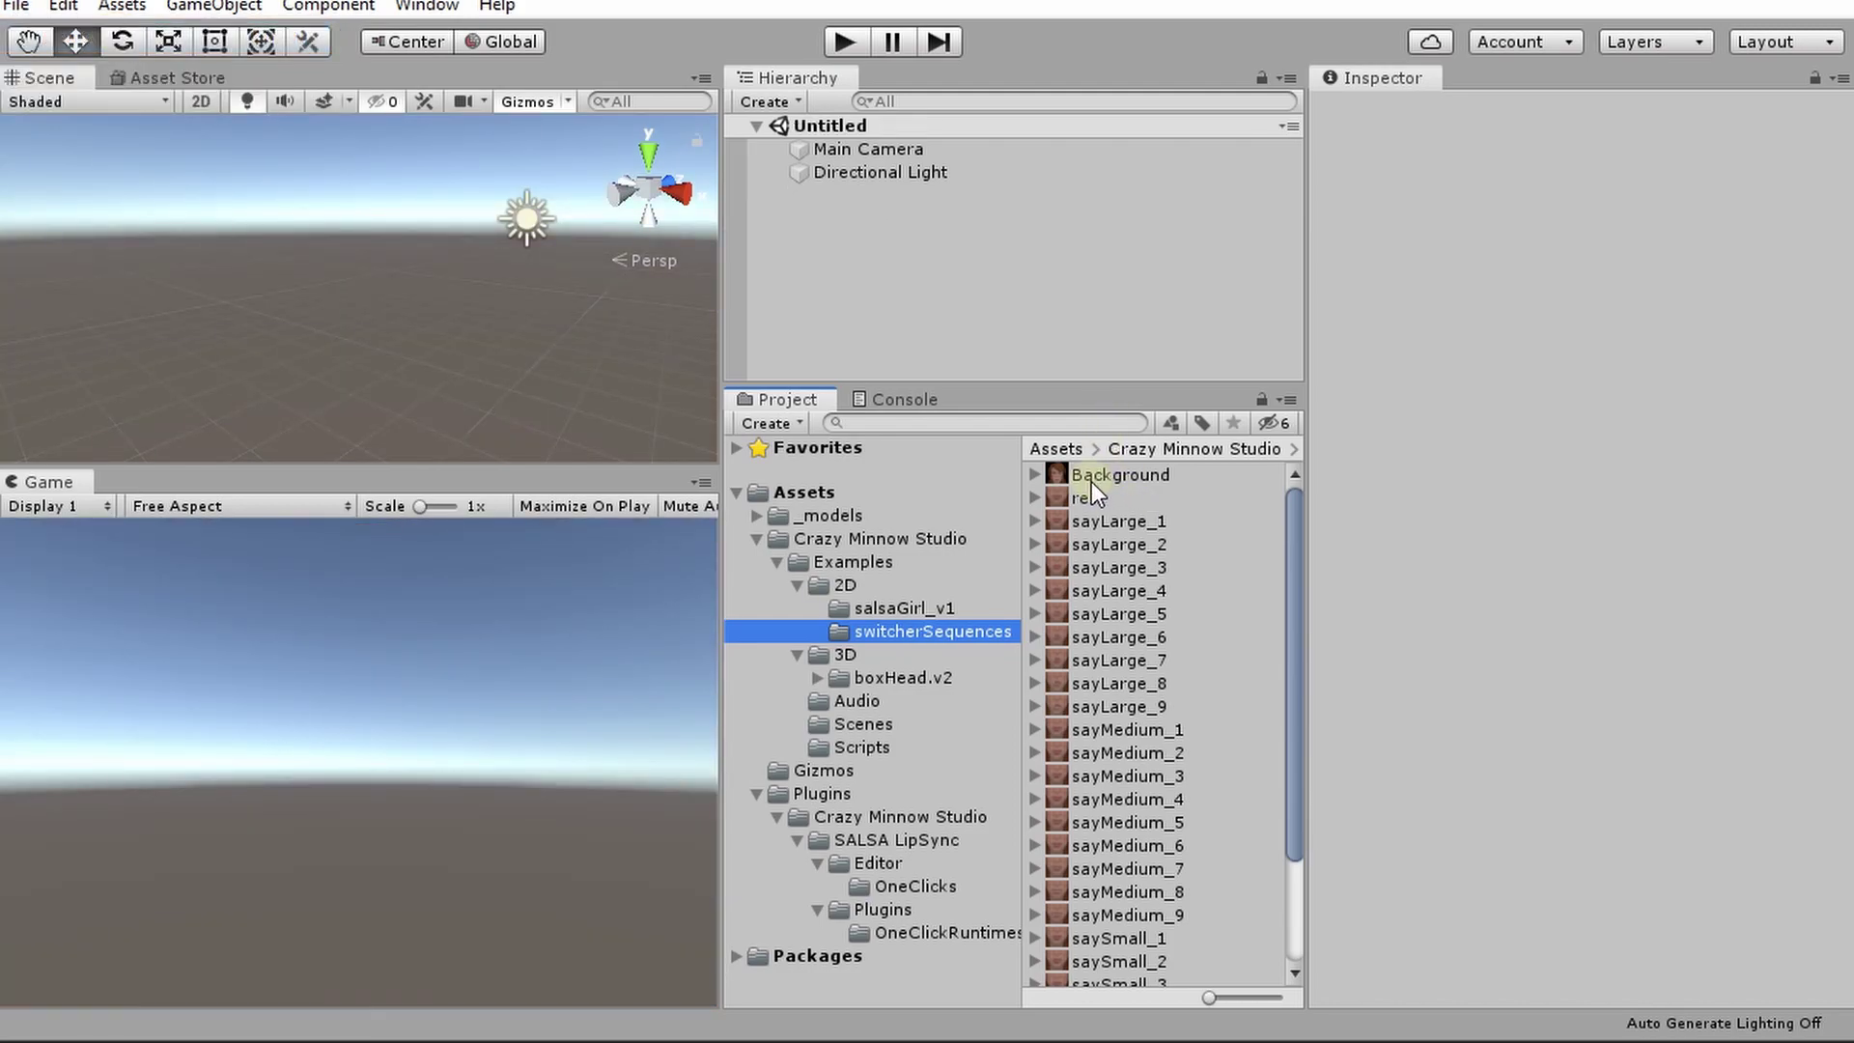
pyautogui.moveTo(1091, 480); pyautogui.dragTo(894, 288)
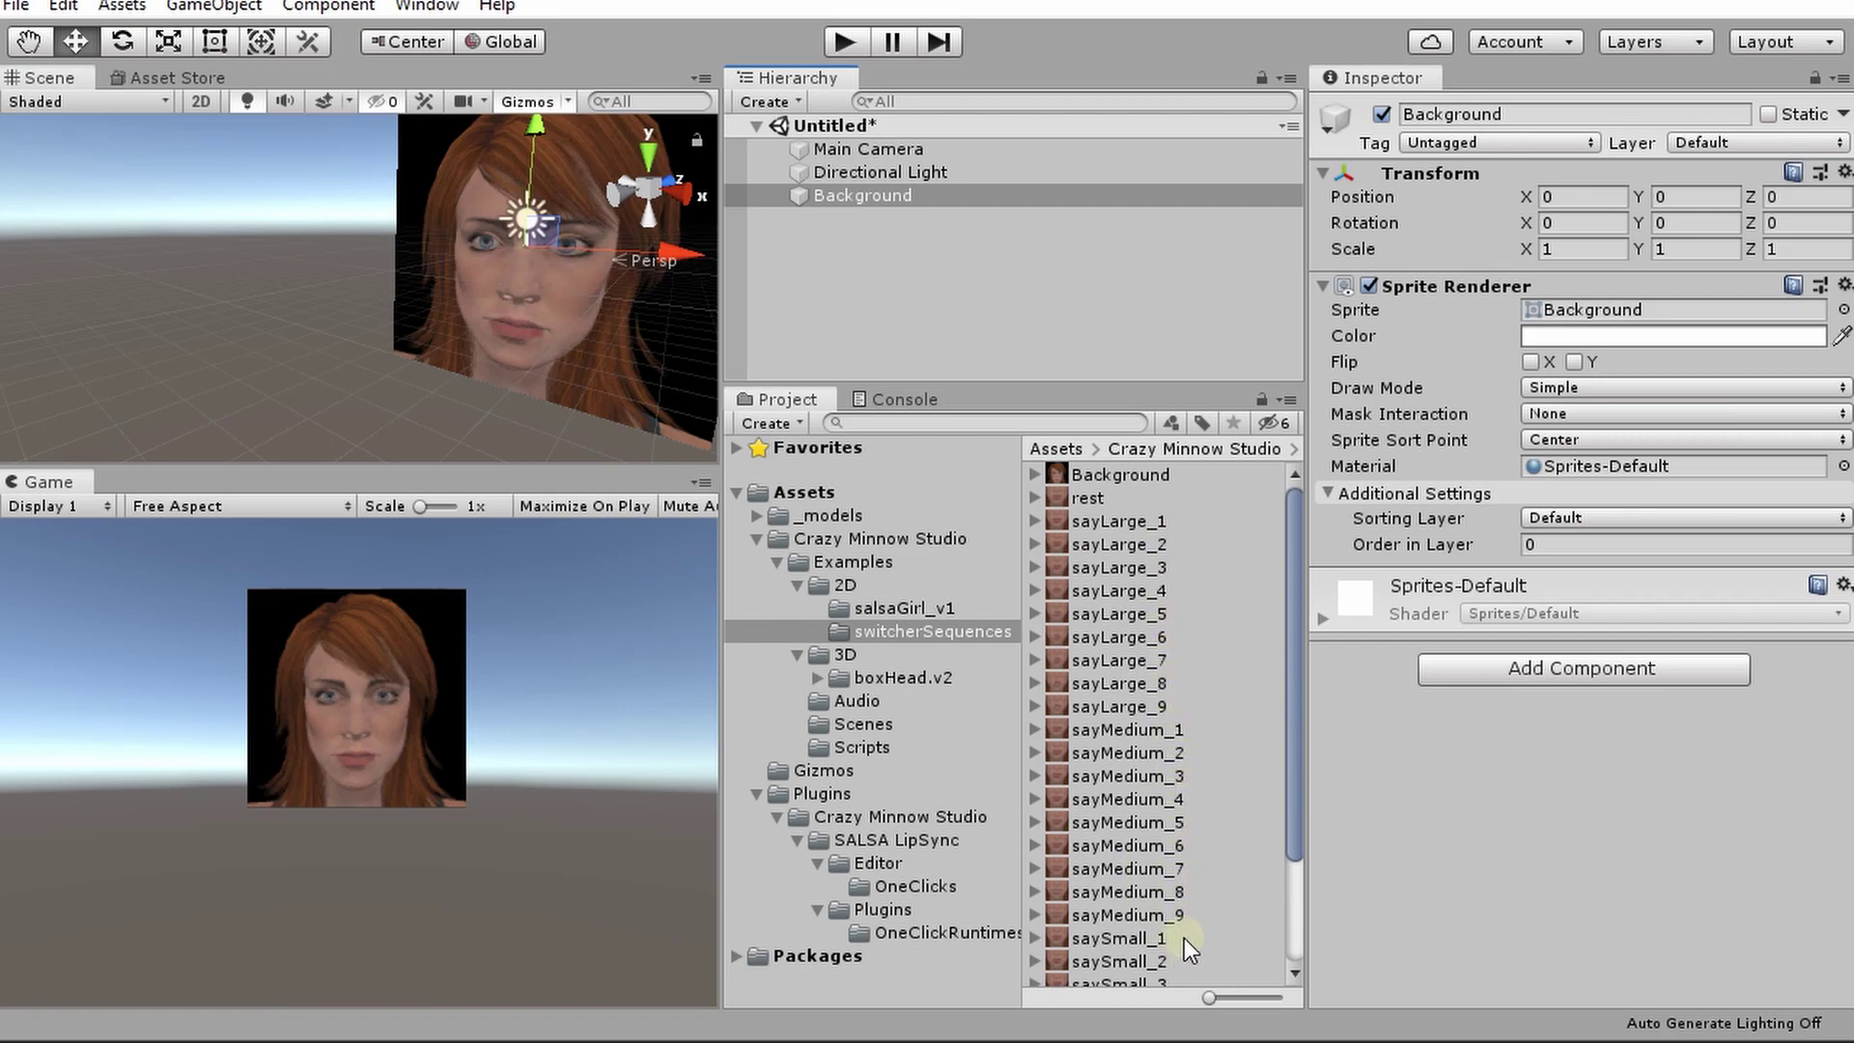
pyautogui.scroll(-2, 1190, 906)
pyautogui.scroll(2, 1178, 815)
pyautogui.click(1161, 527)
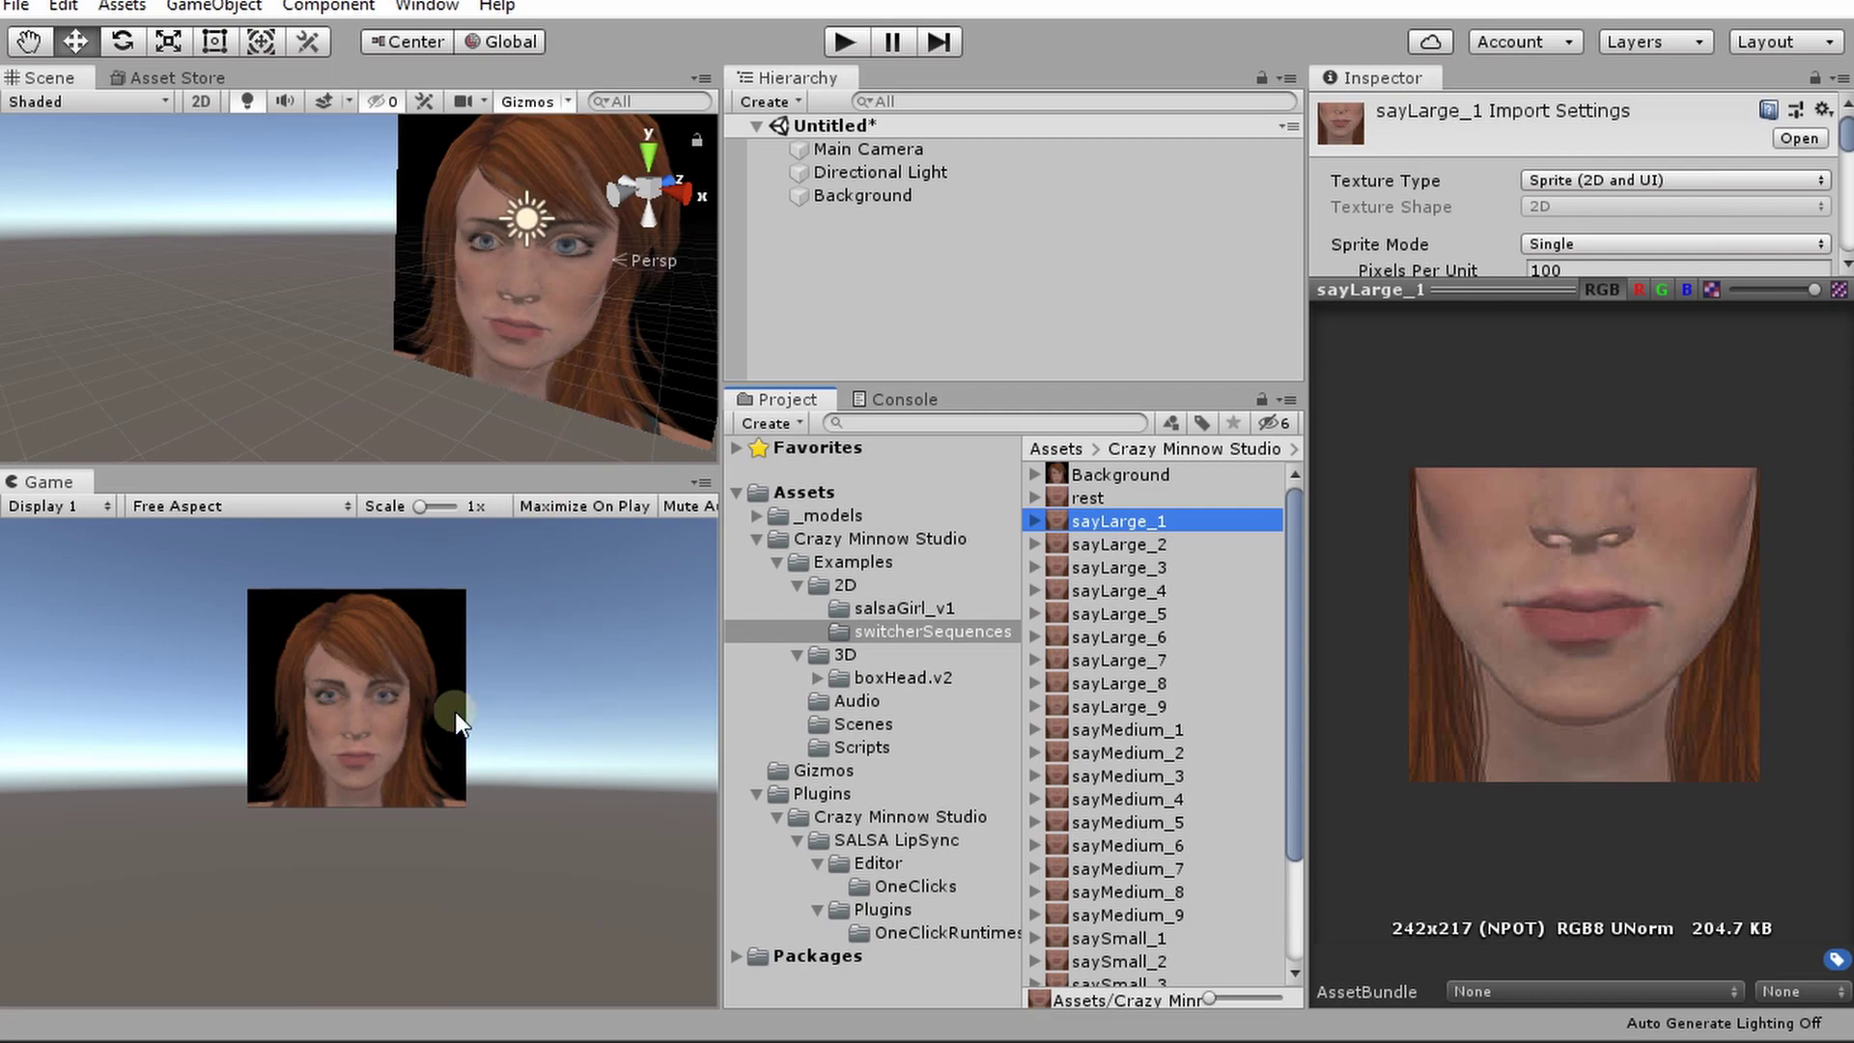
# Move the Main Camera forward and up until the girl's face fills the Game view.
pyautogui.click(833, 149)
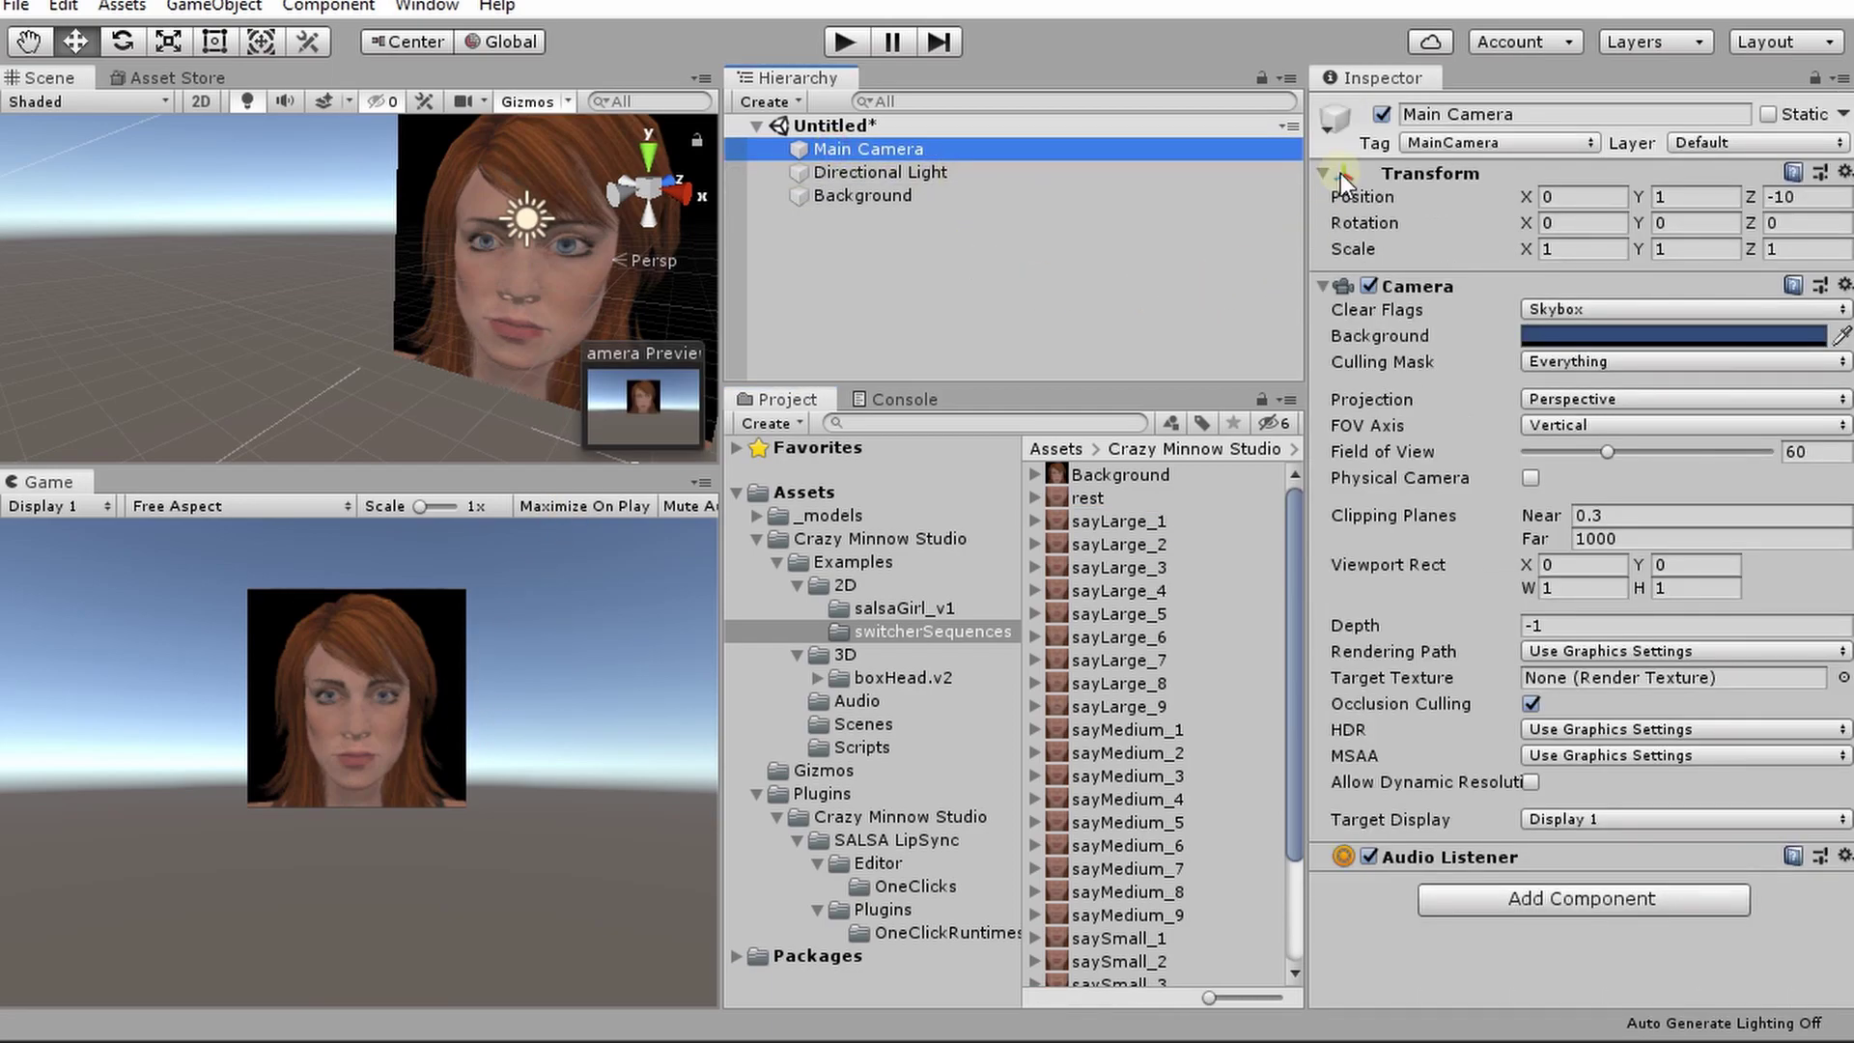
pyautogui.scroll(-5, 413, 320)
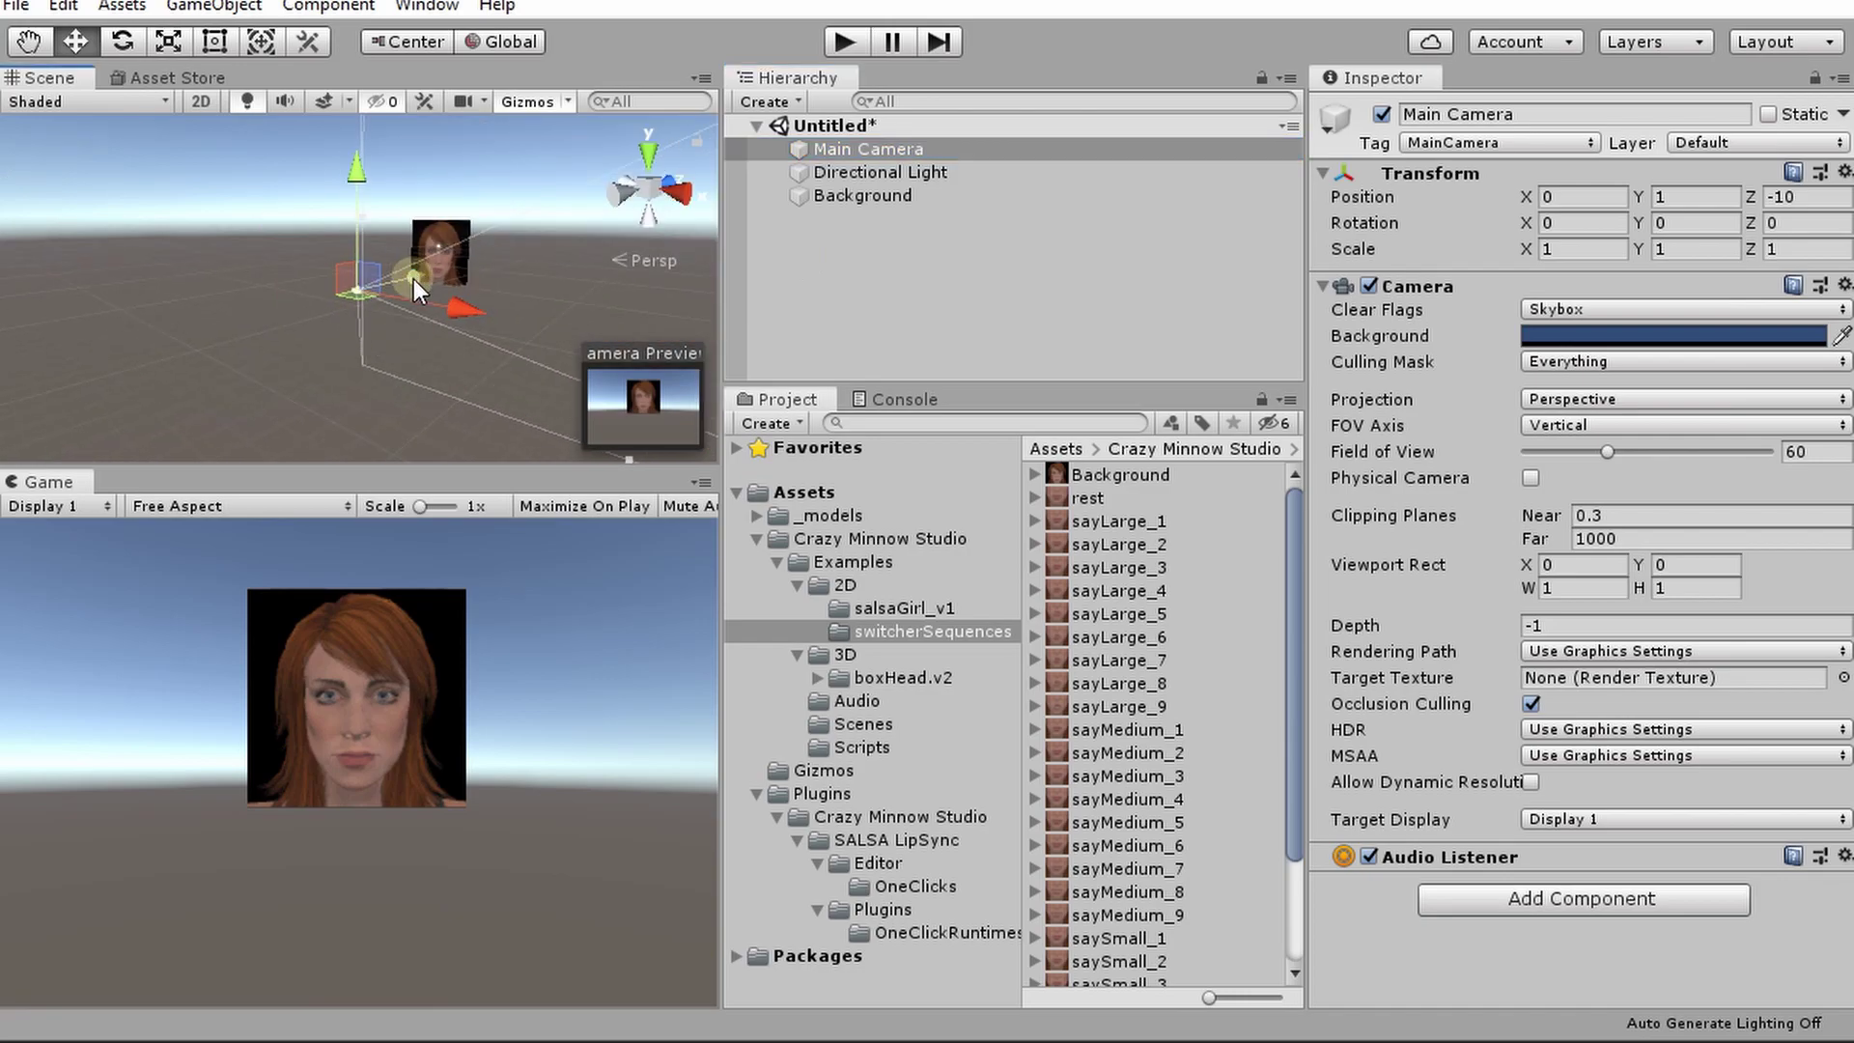
pyautogui.moveTo(413, 280); pyautogui.dragTo(414, 136)
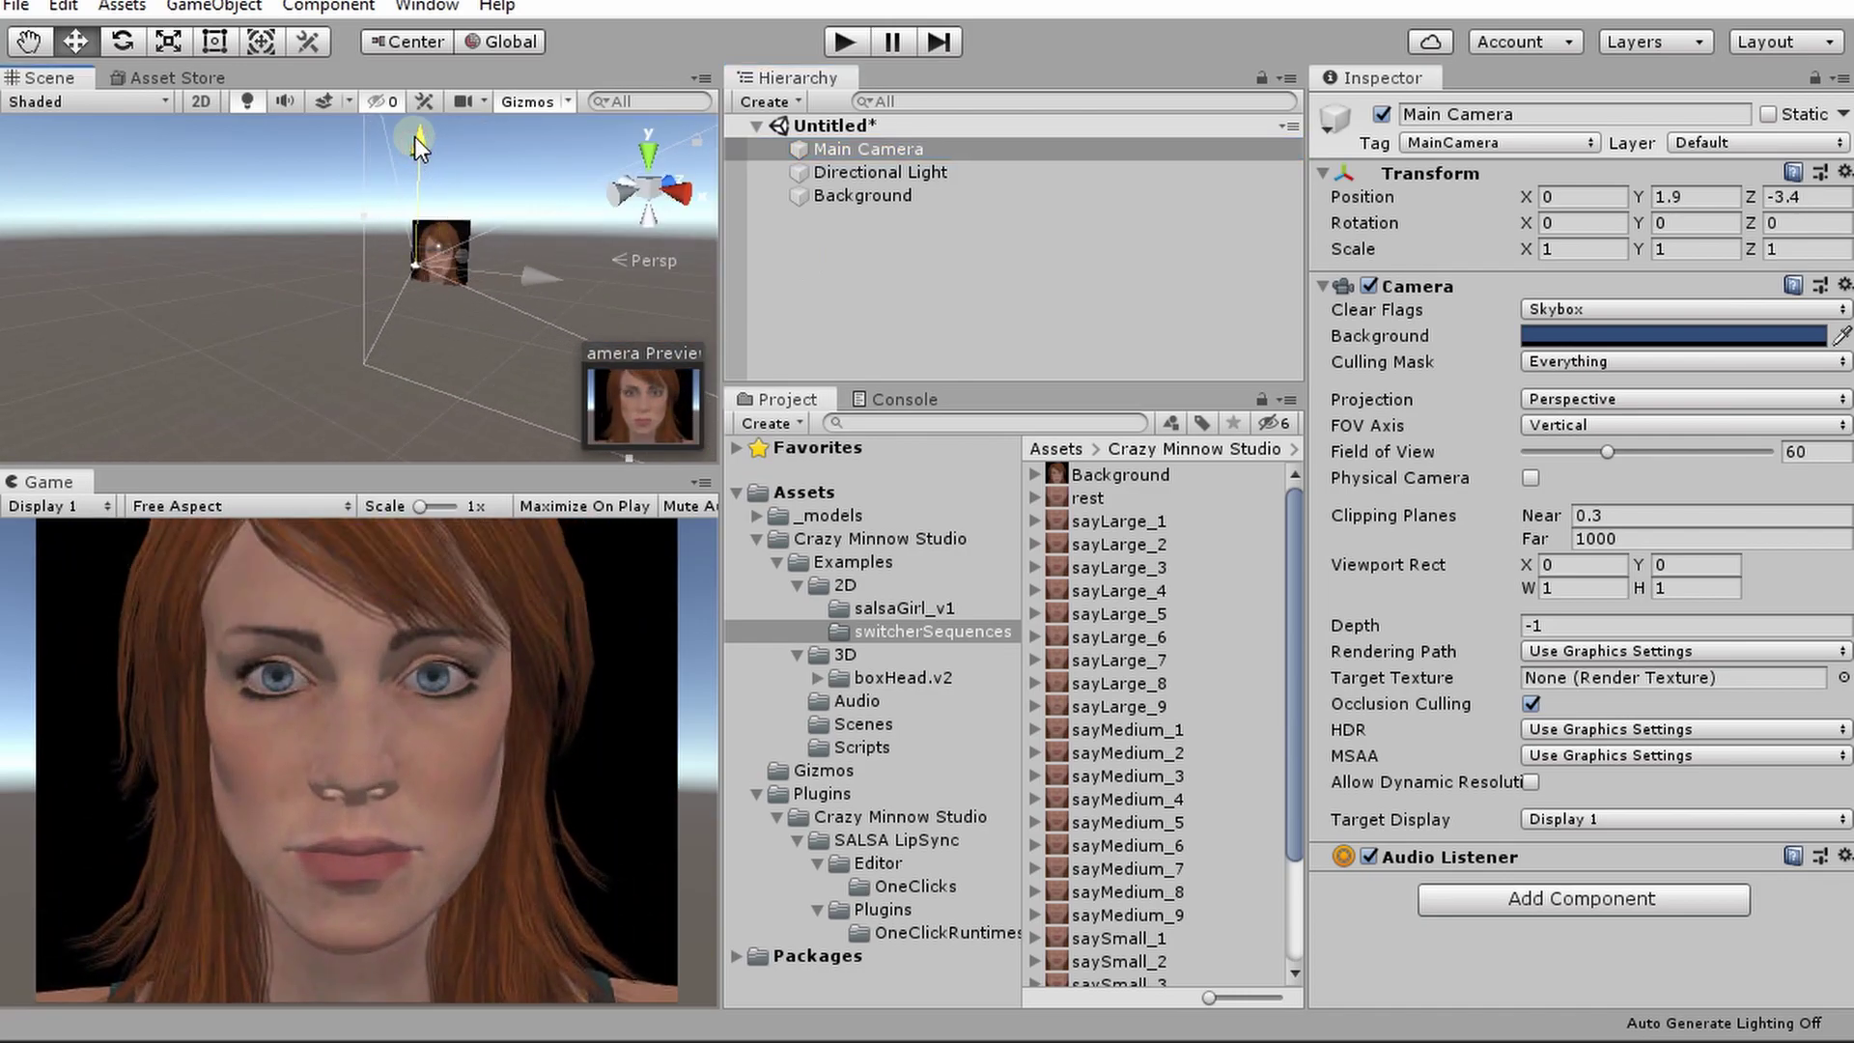
pyautogui.click(853, 197)
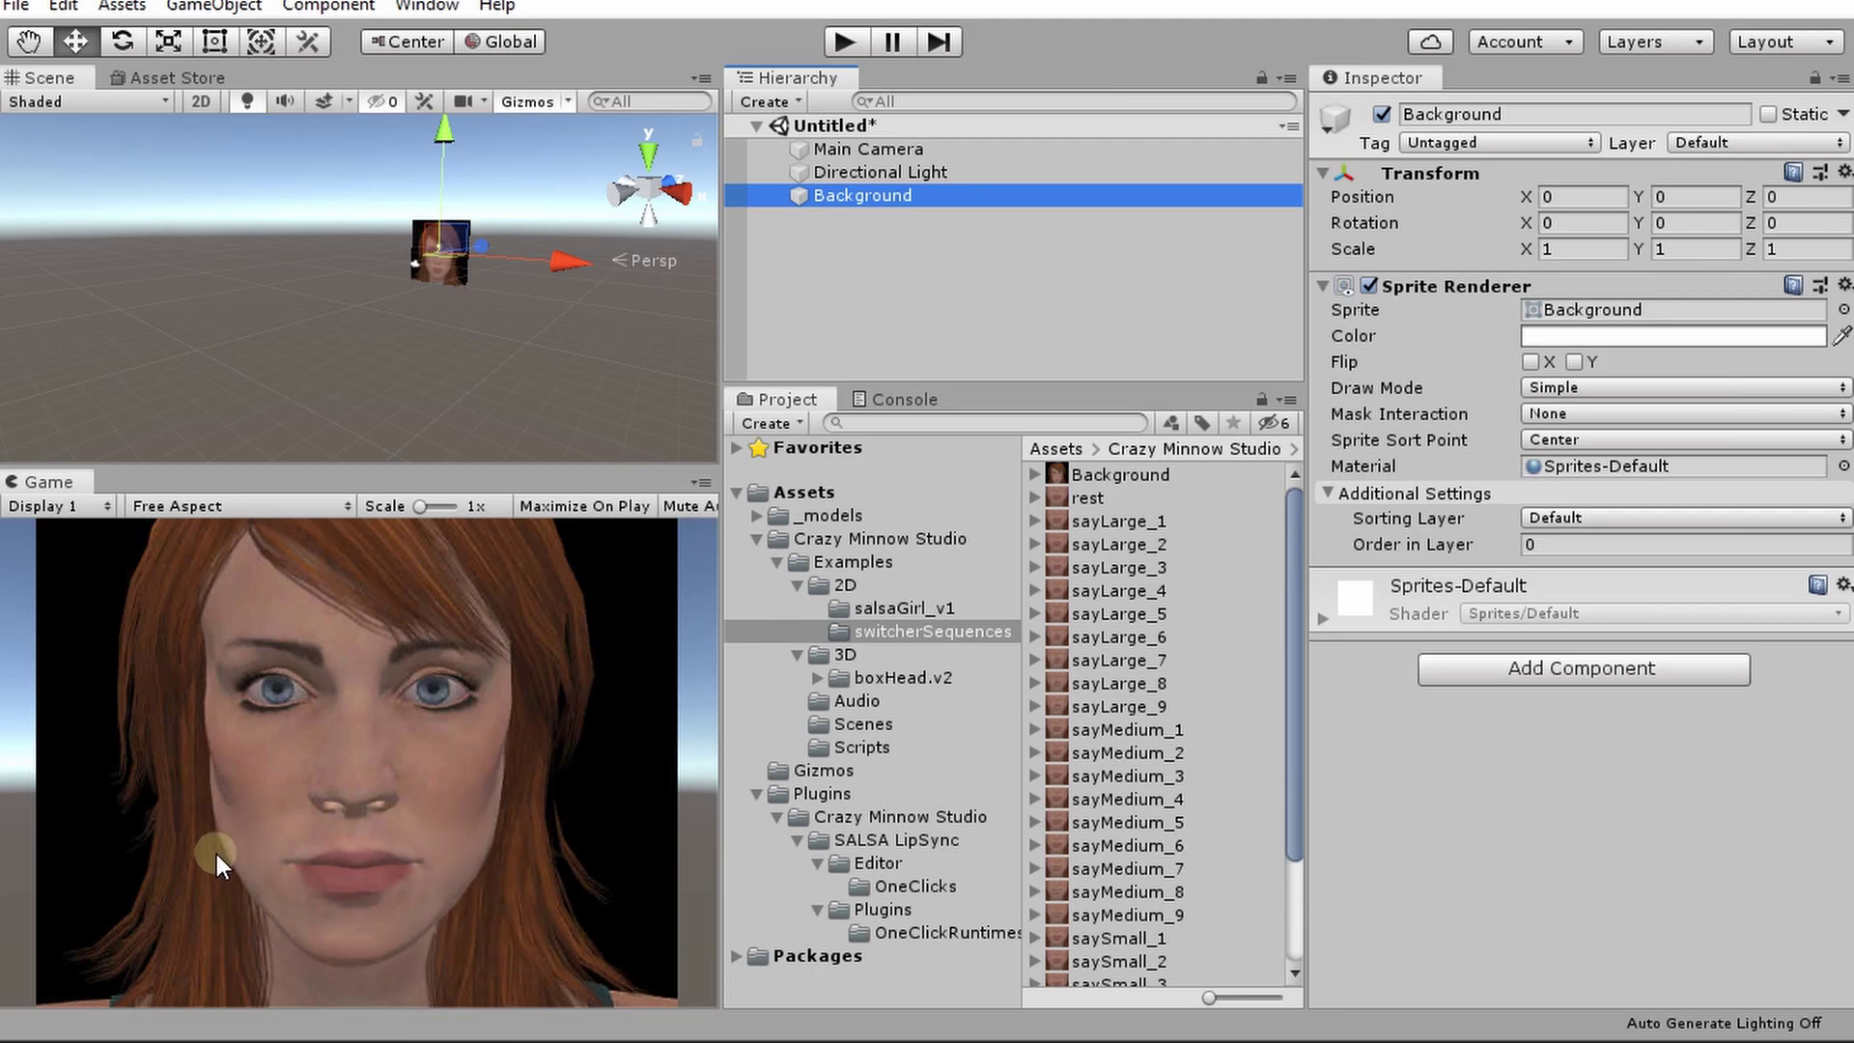
pyautogui.click(1112, 521)
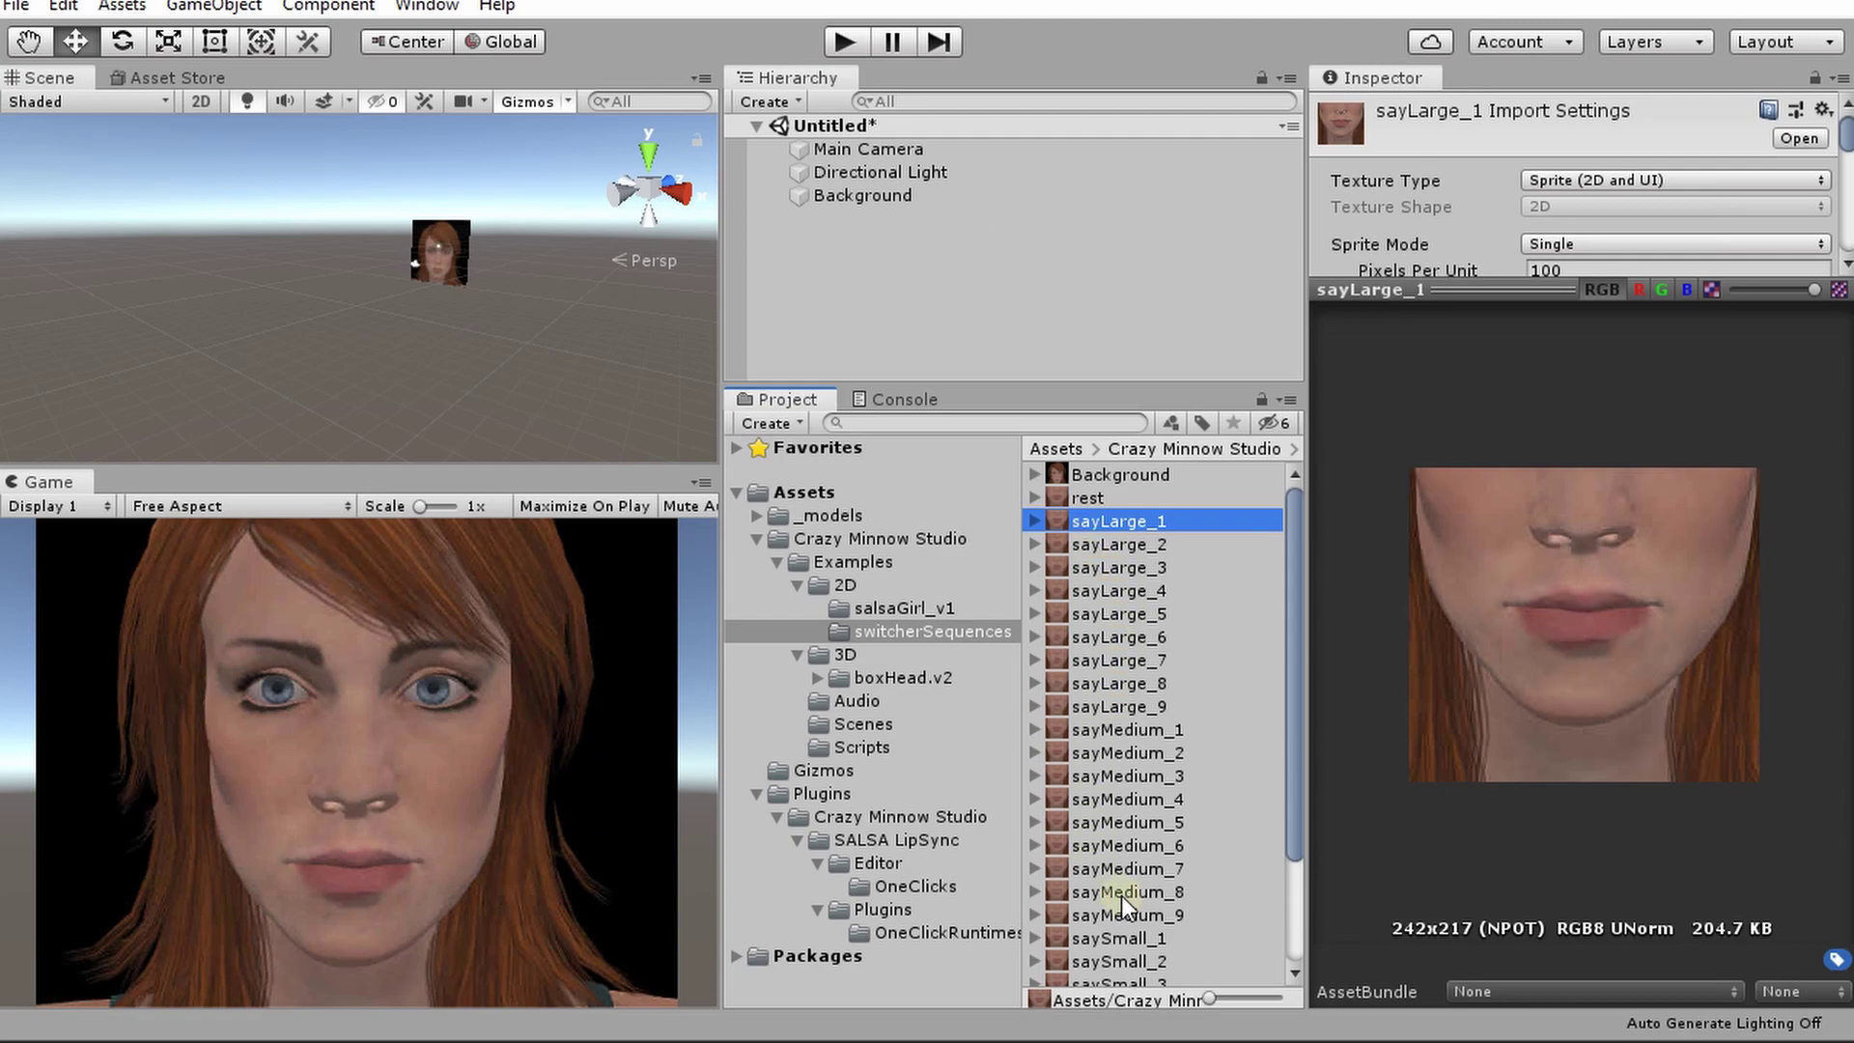
# Add the SALSA script component to the Background object.
pyautogui.click(854, 195)
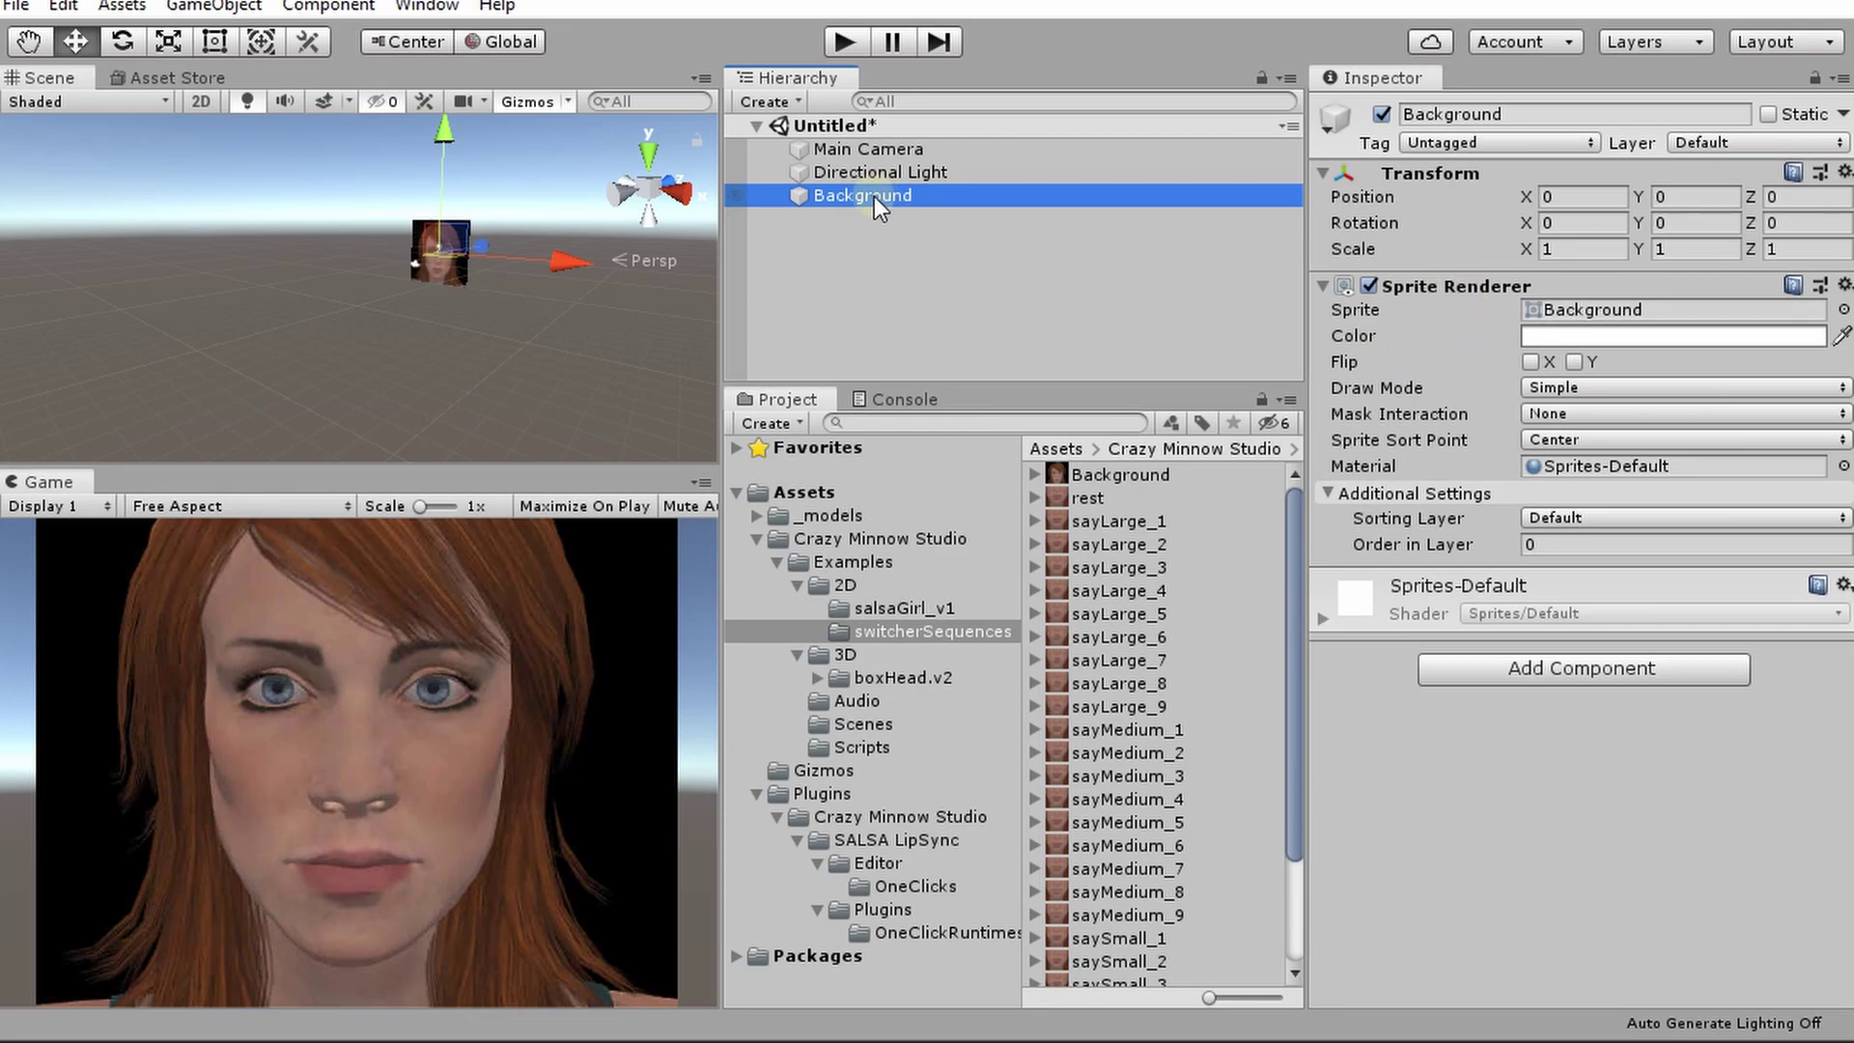
pyautogui.rightClick(857, 194)
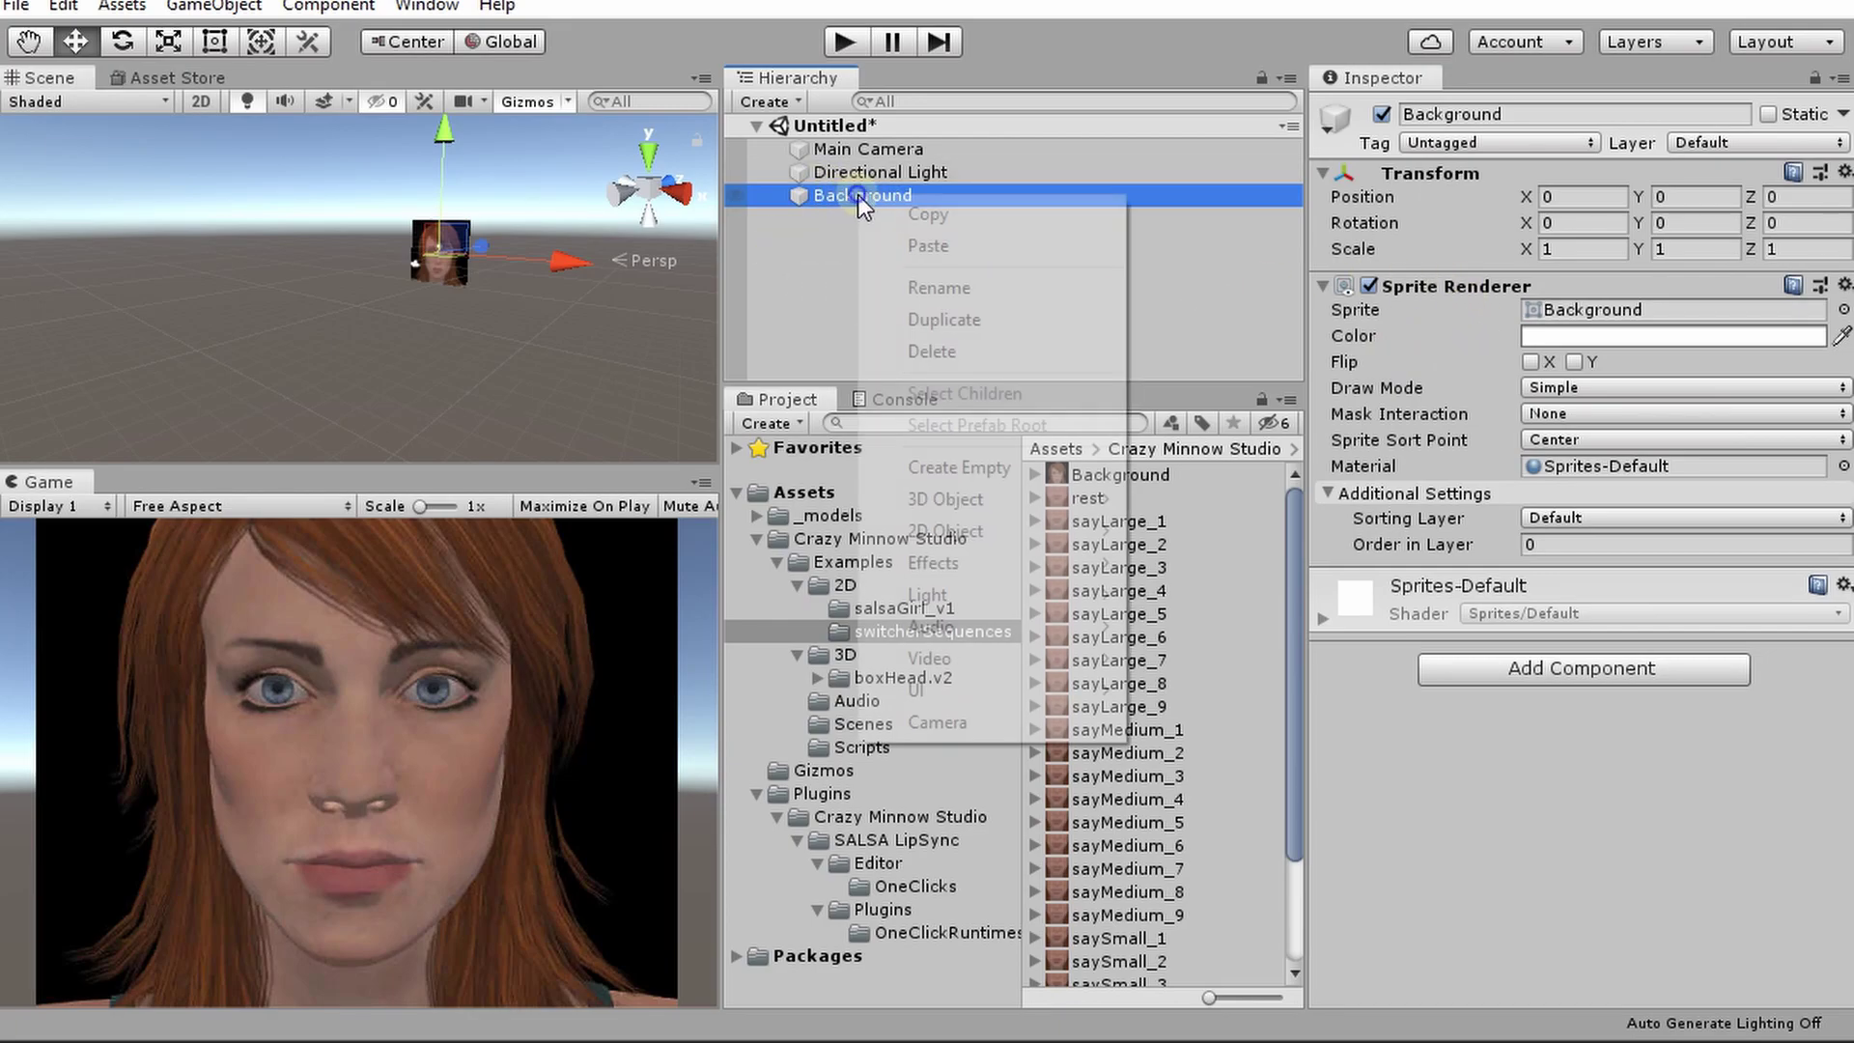
pyautogui.click(1502, 668)
pyautogui.click(1502, 668)
pyautogui.write('salsa')
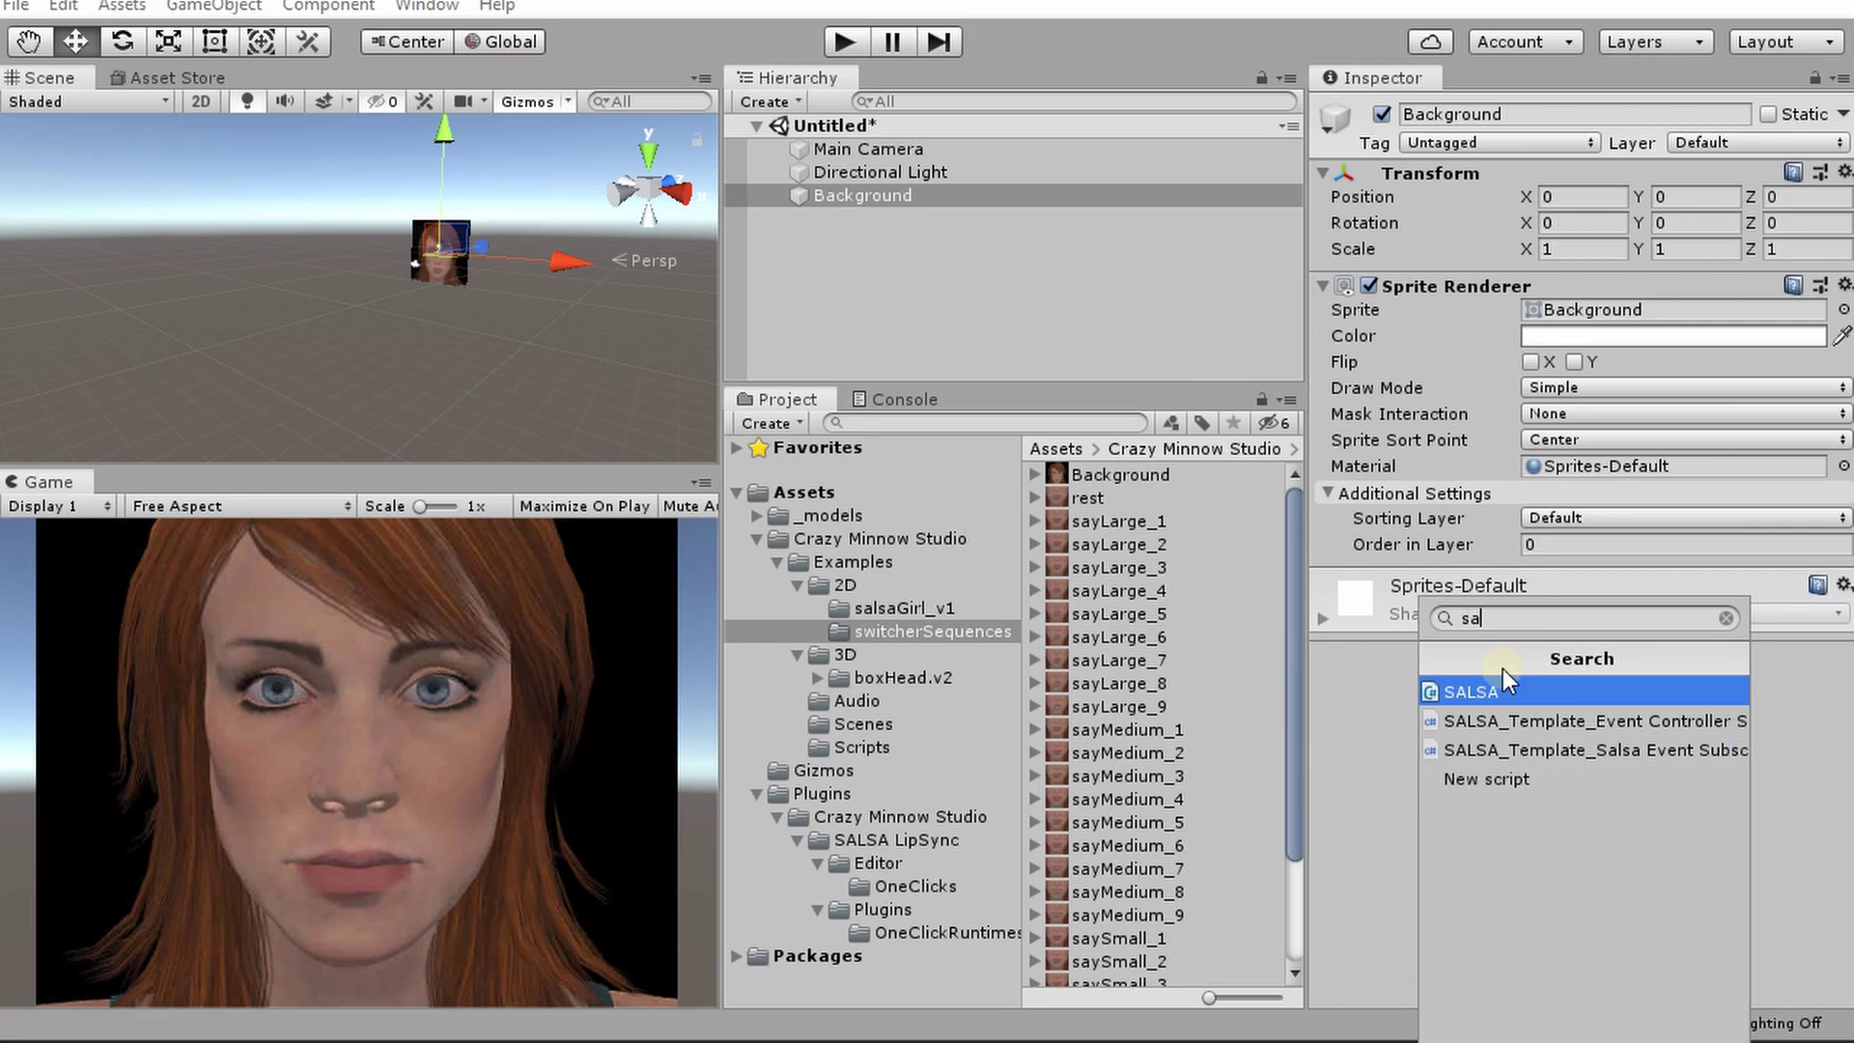
pyautogui.press('Return')
pyautogui.click(1322, 584)
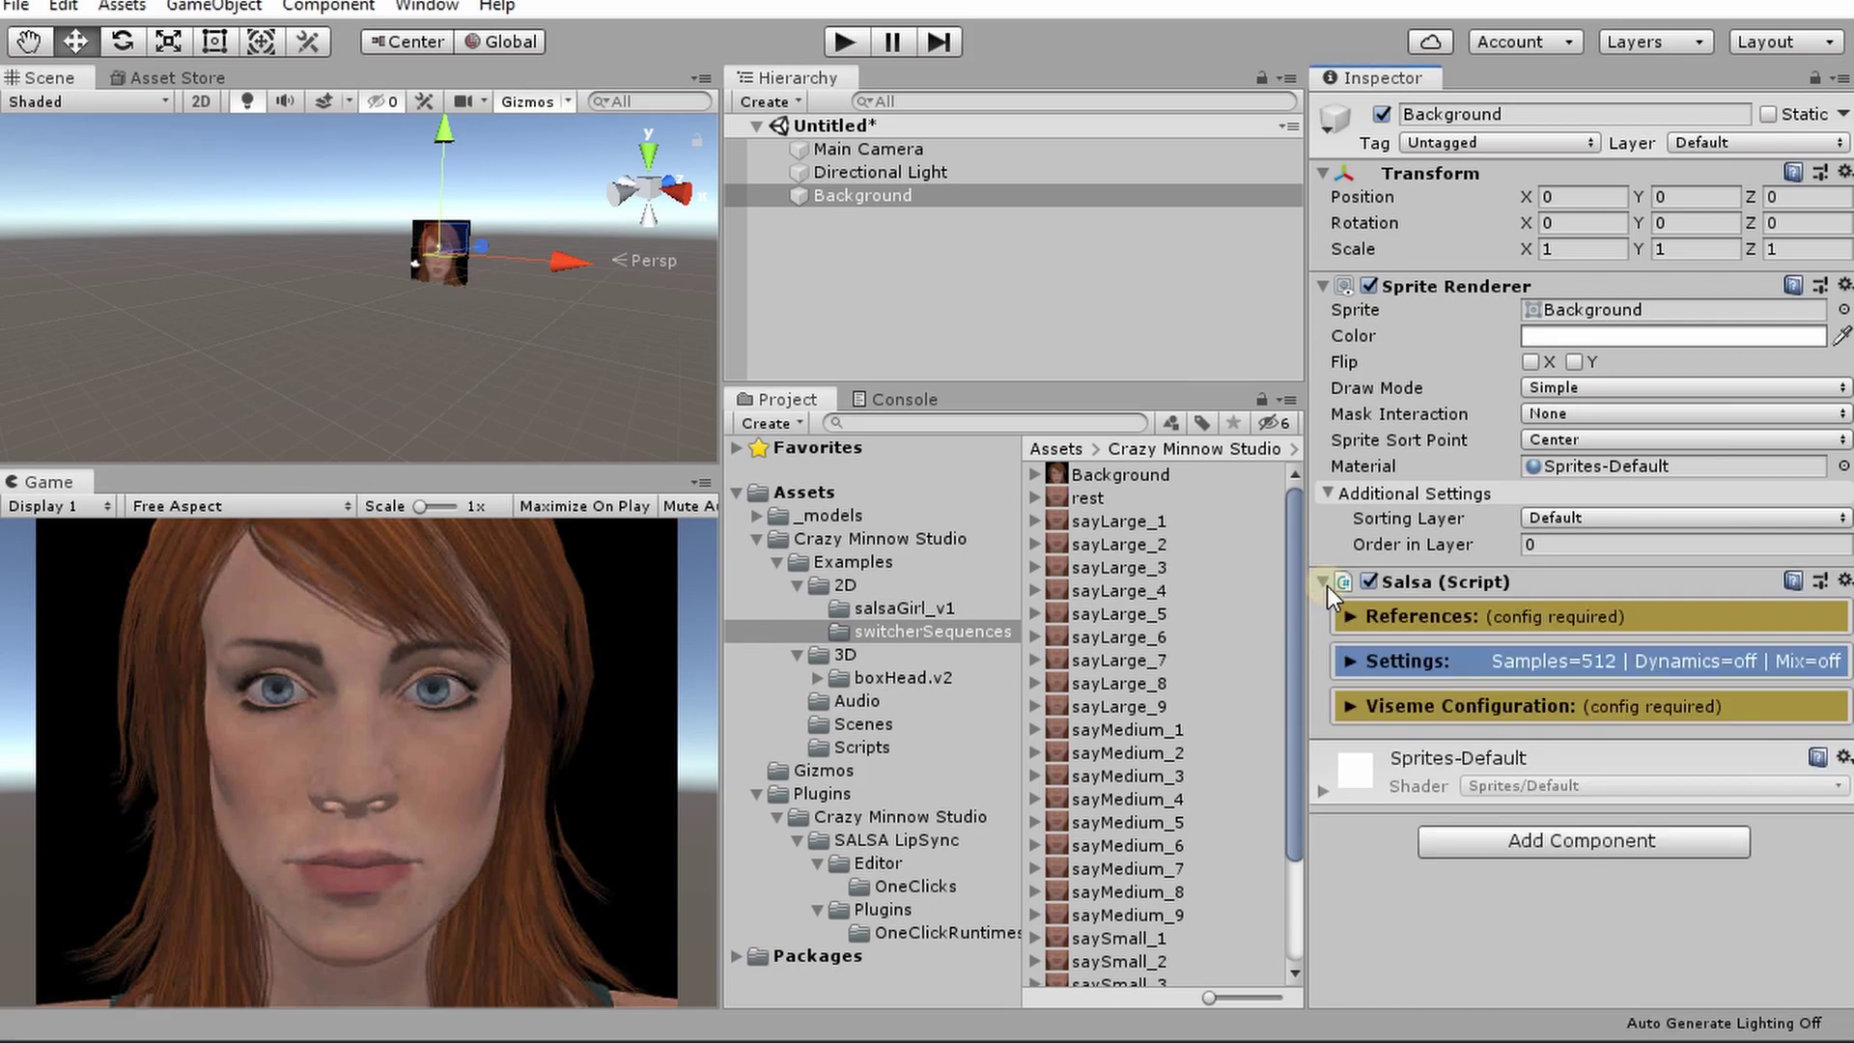
# Link a new Audio Source and Queue Processor to SALSA, then expand Viseme Configuration.
pyautogui.click(1729, 616)
pyautogui.click(1782, 676)
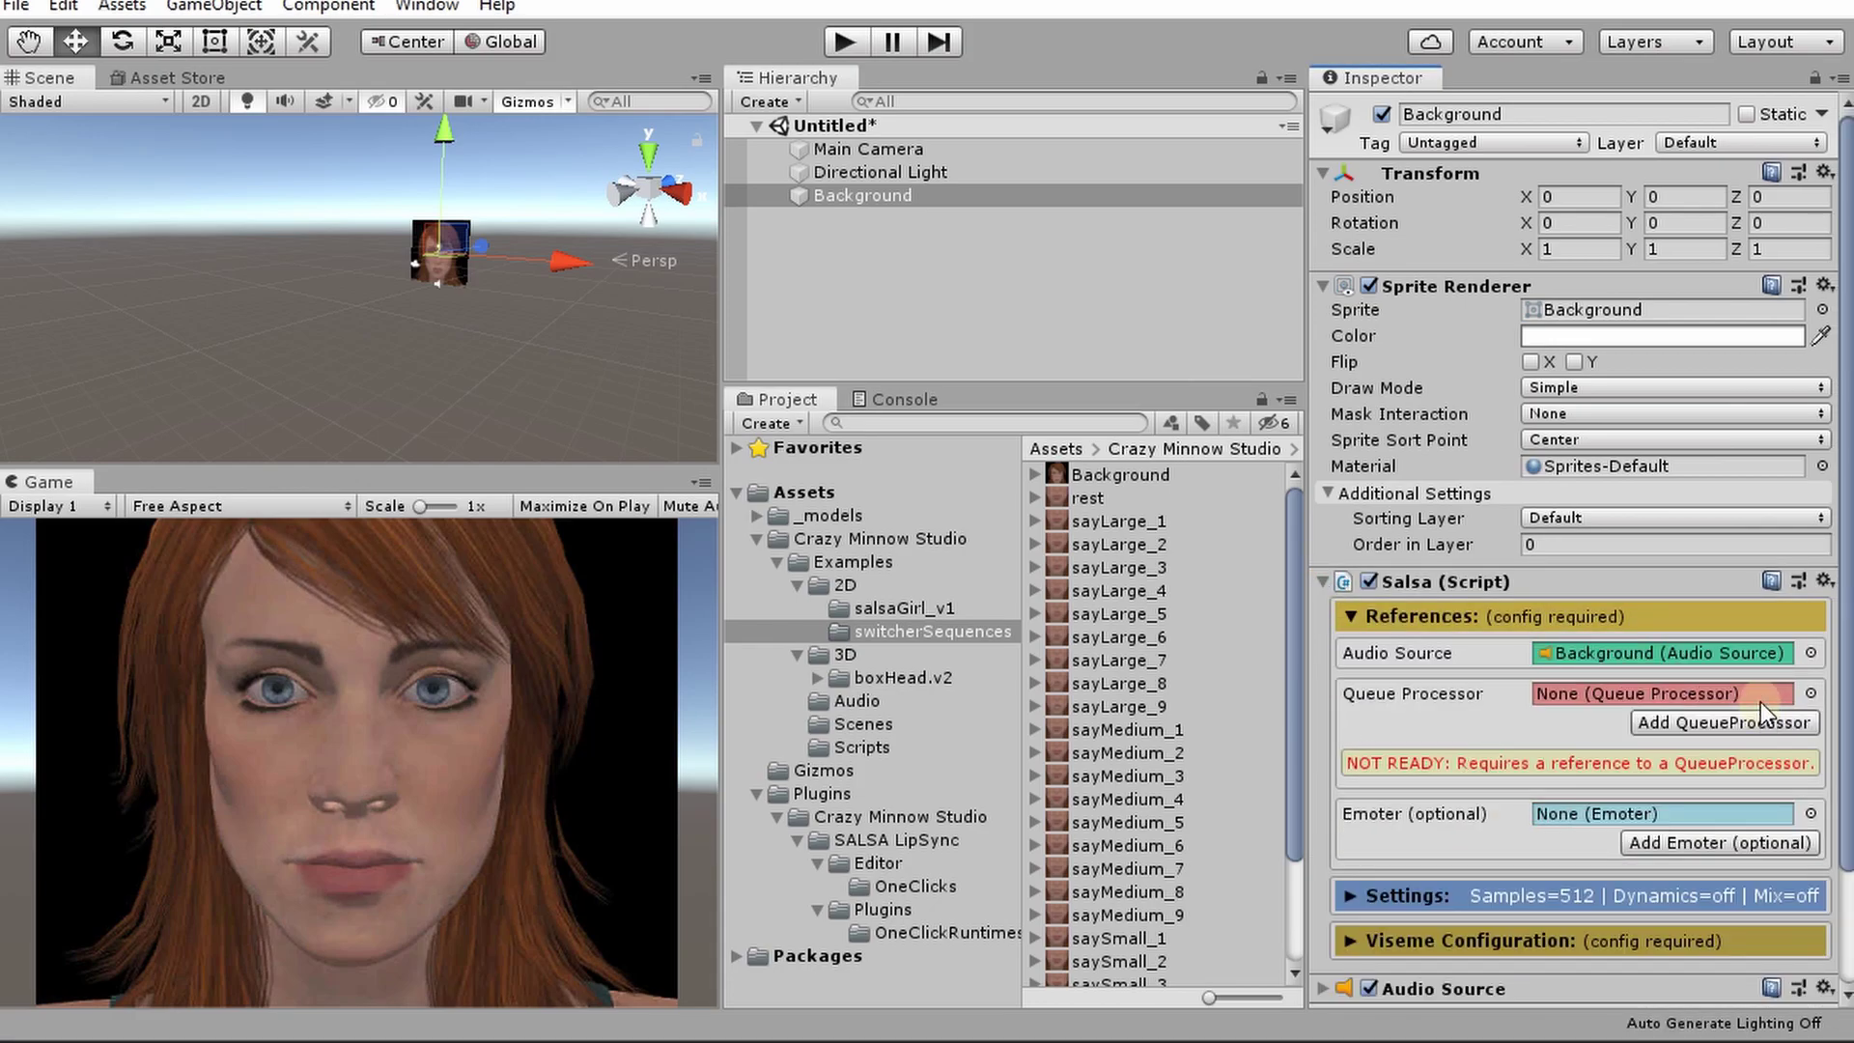
pyautogui.scroll(-2, 1759, 703)
pyautogui.click(1740, 587)
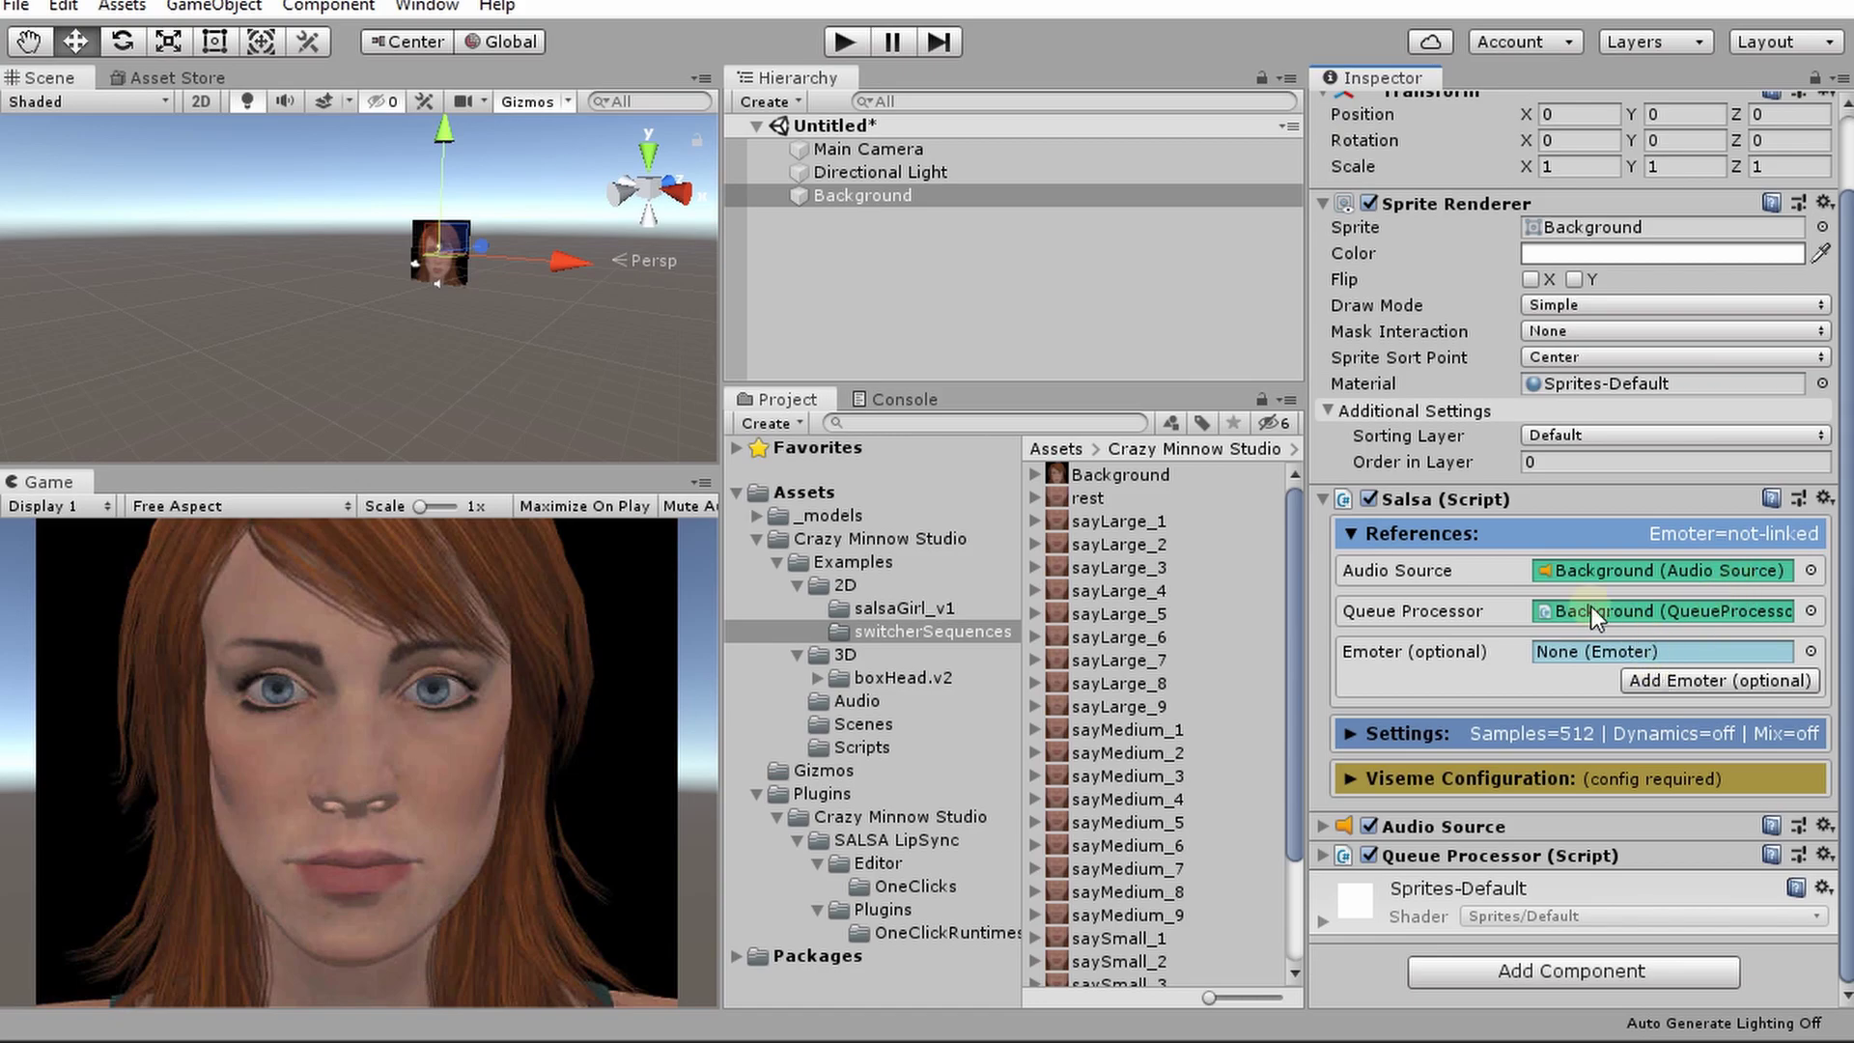
pyautogui.click(1527, 531)
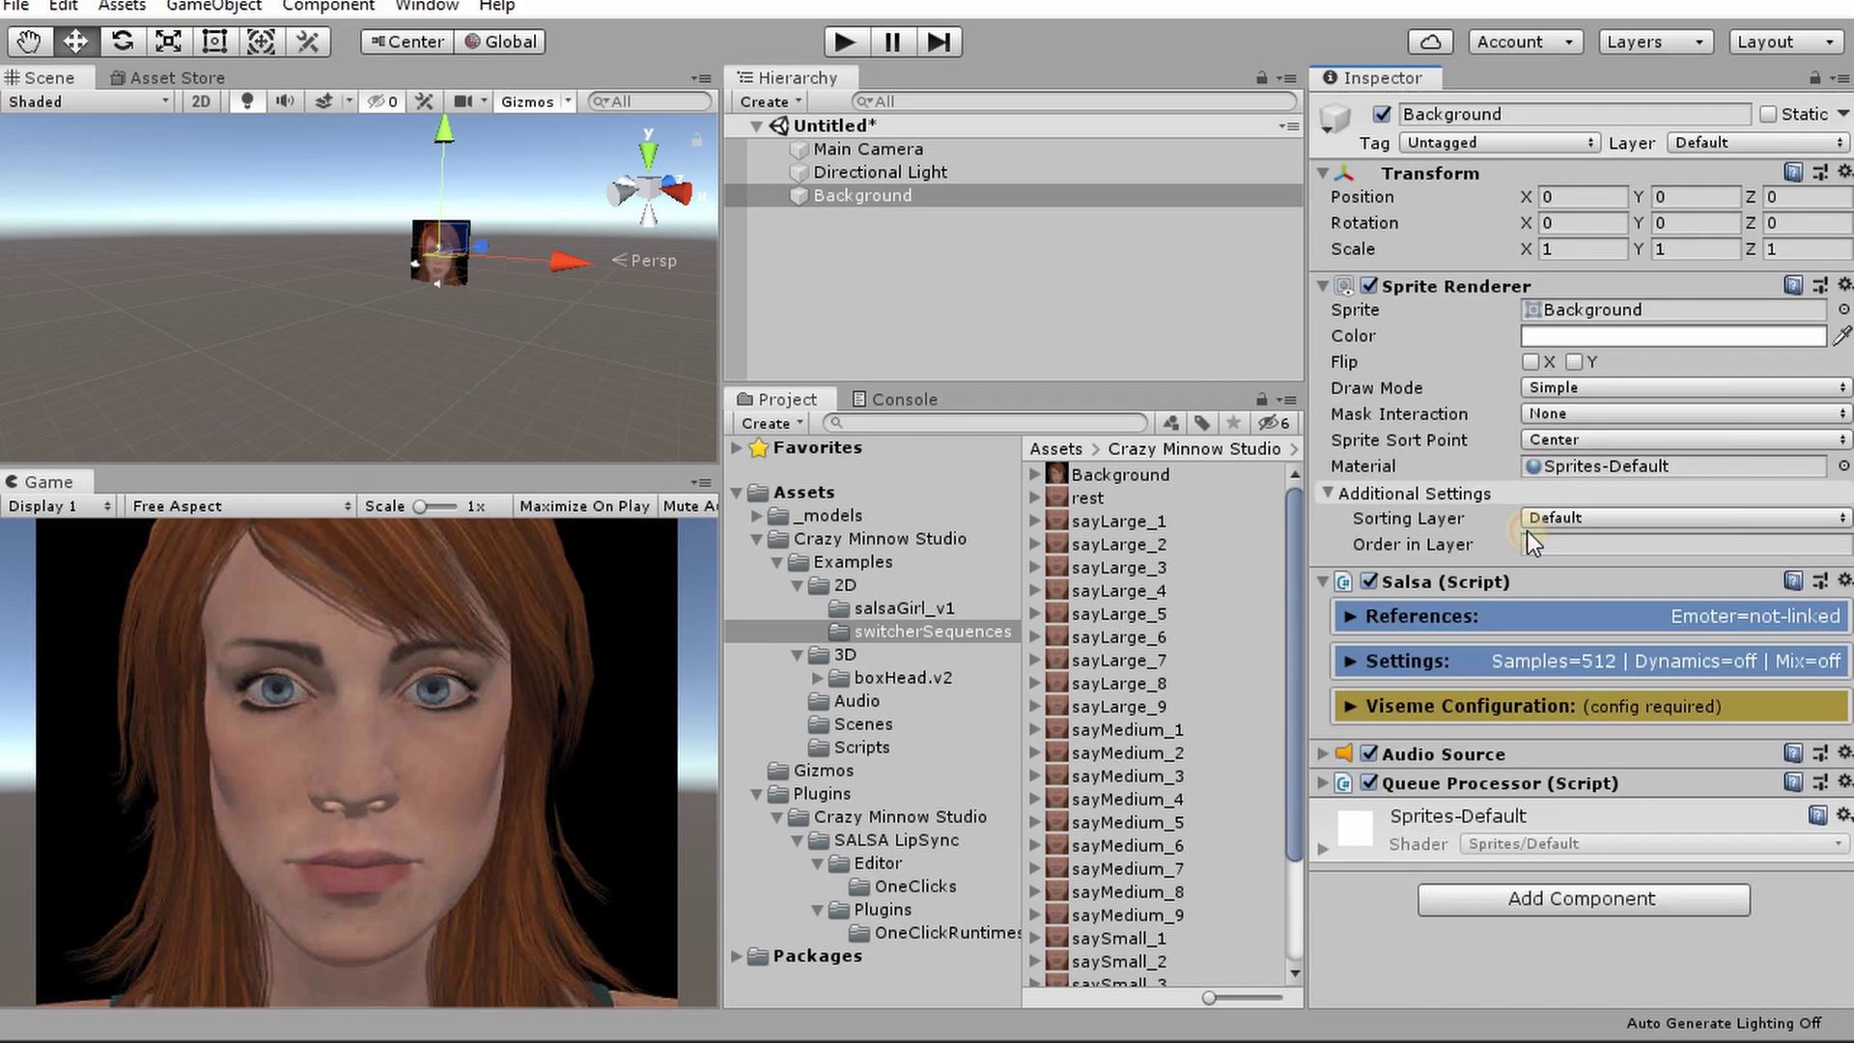
pyautogui.click(1458, 662)
pyautogui.scroll(-5, 1545, 767)
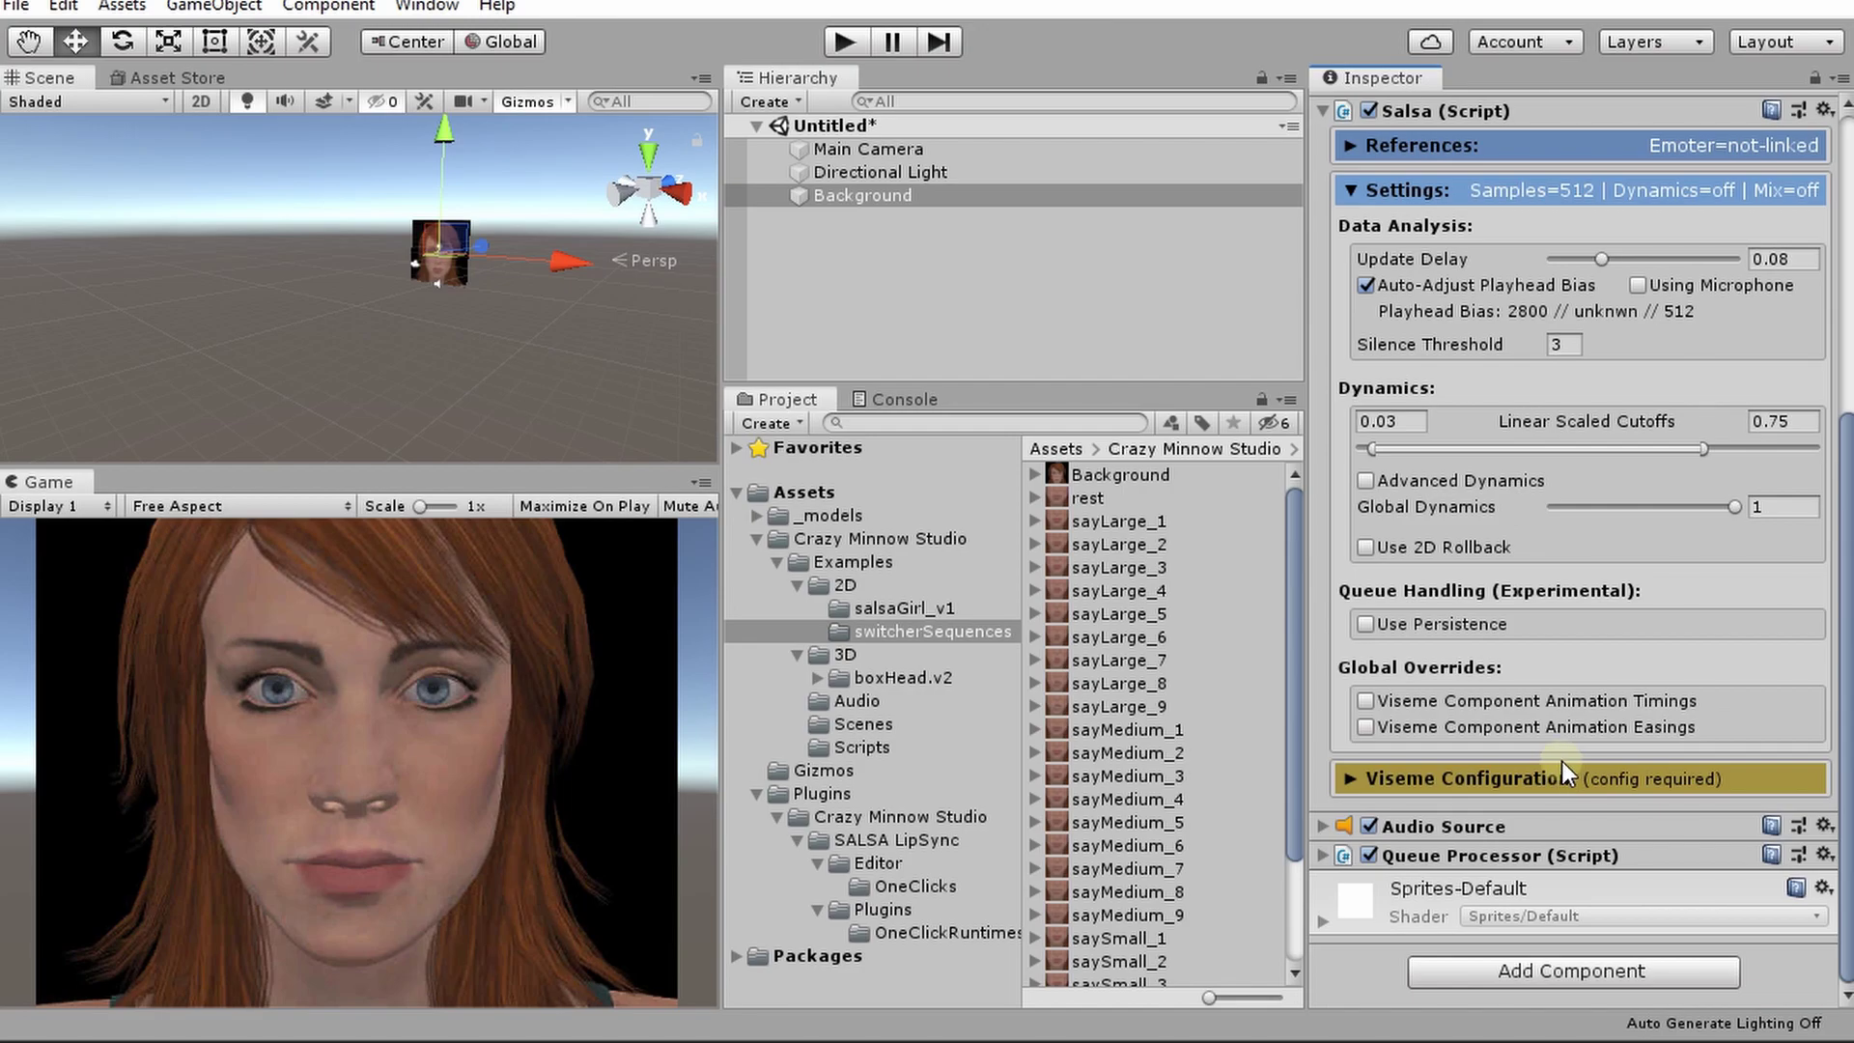
pyautogui.click(1394, 189)
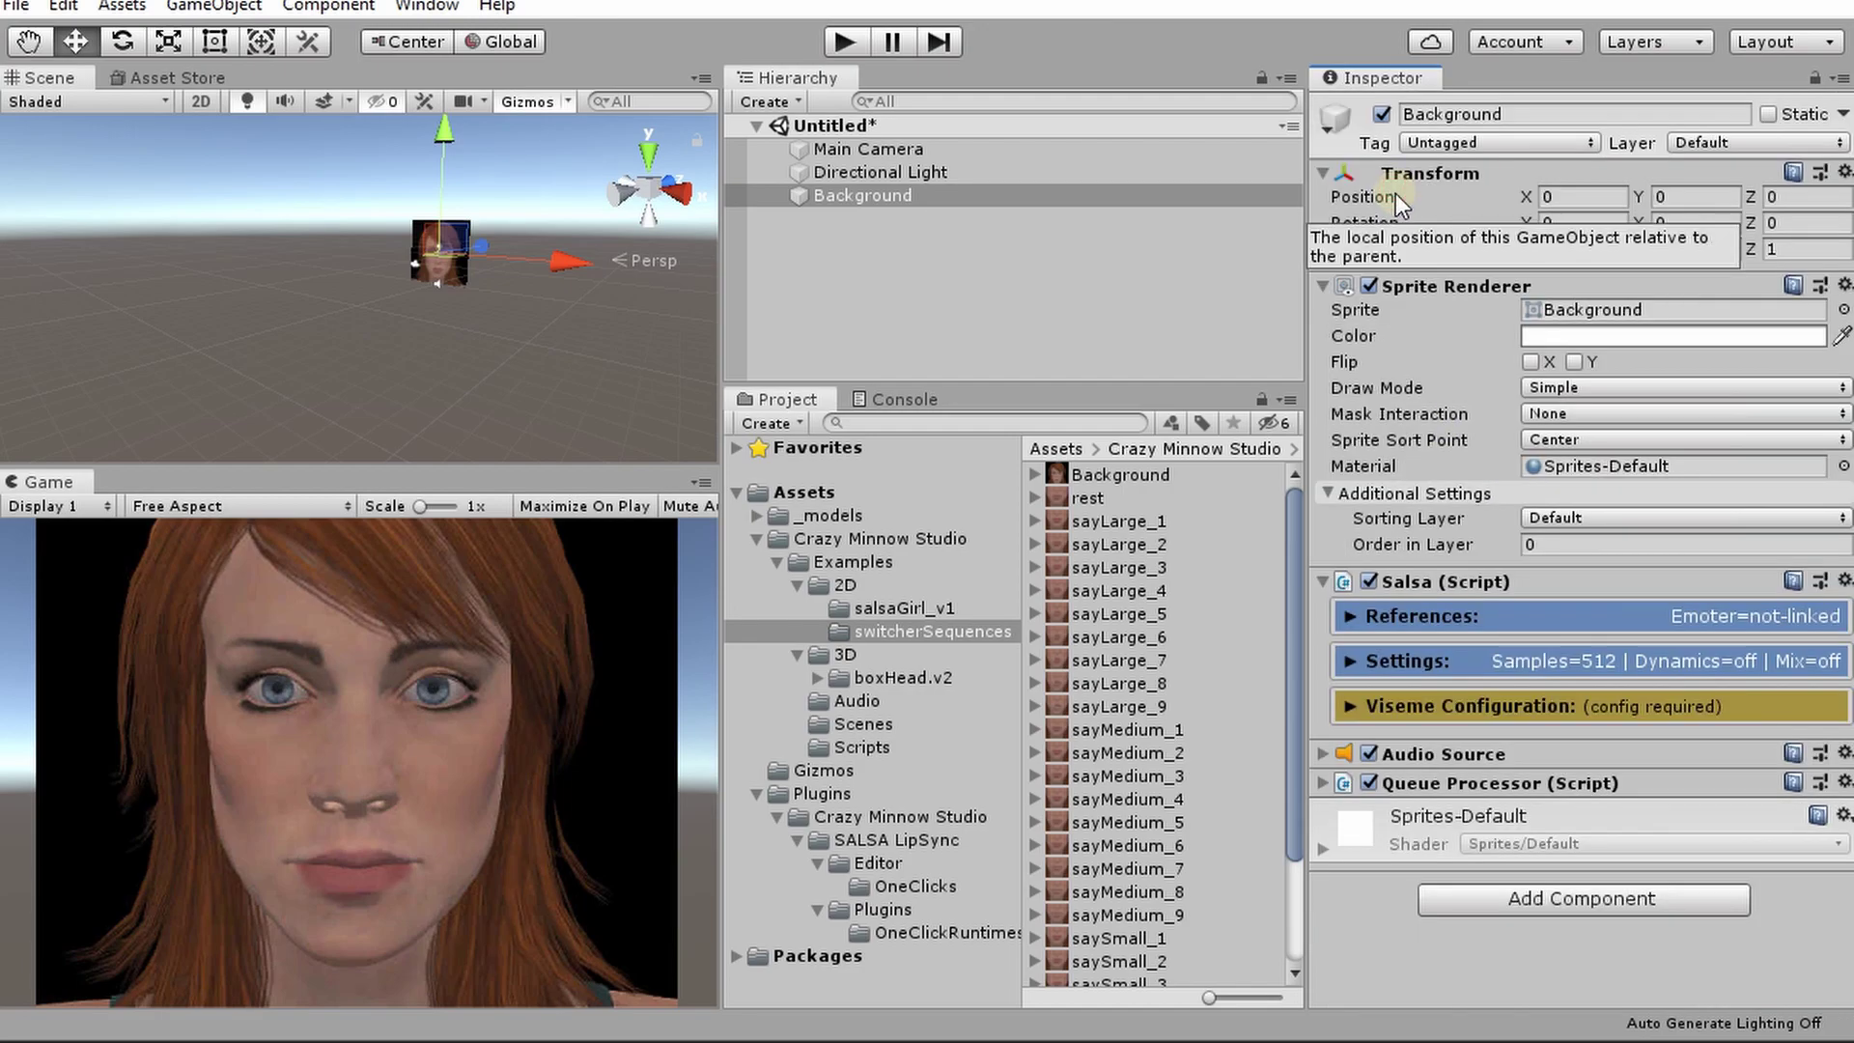
pyautogui.click(1497, 739)
pyautogui.scroll(-1, 1468, 695)
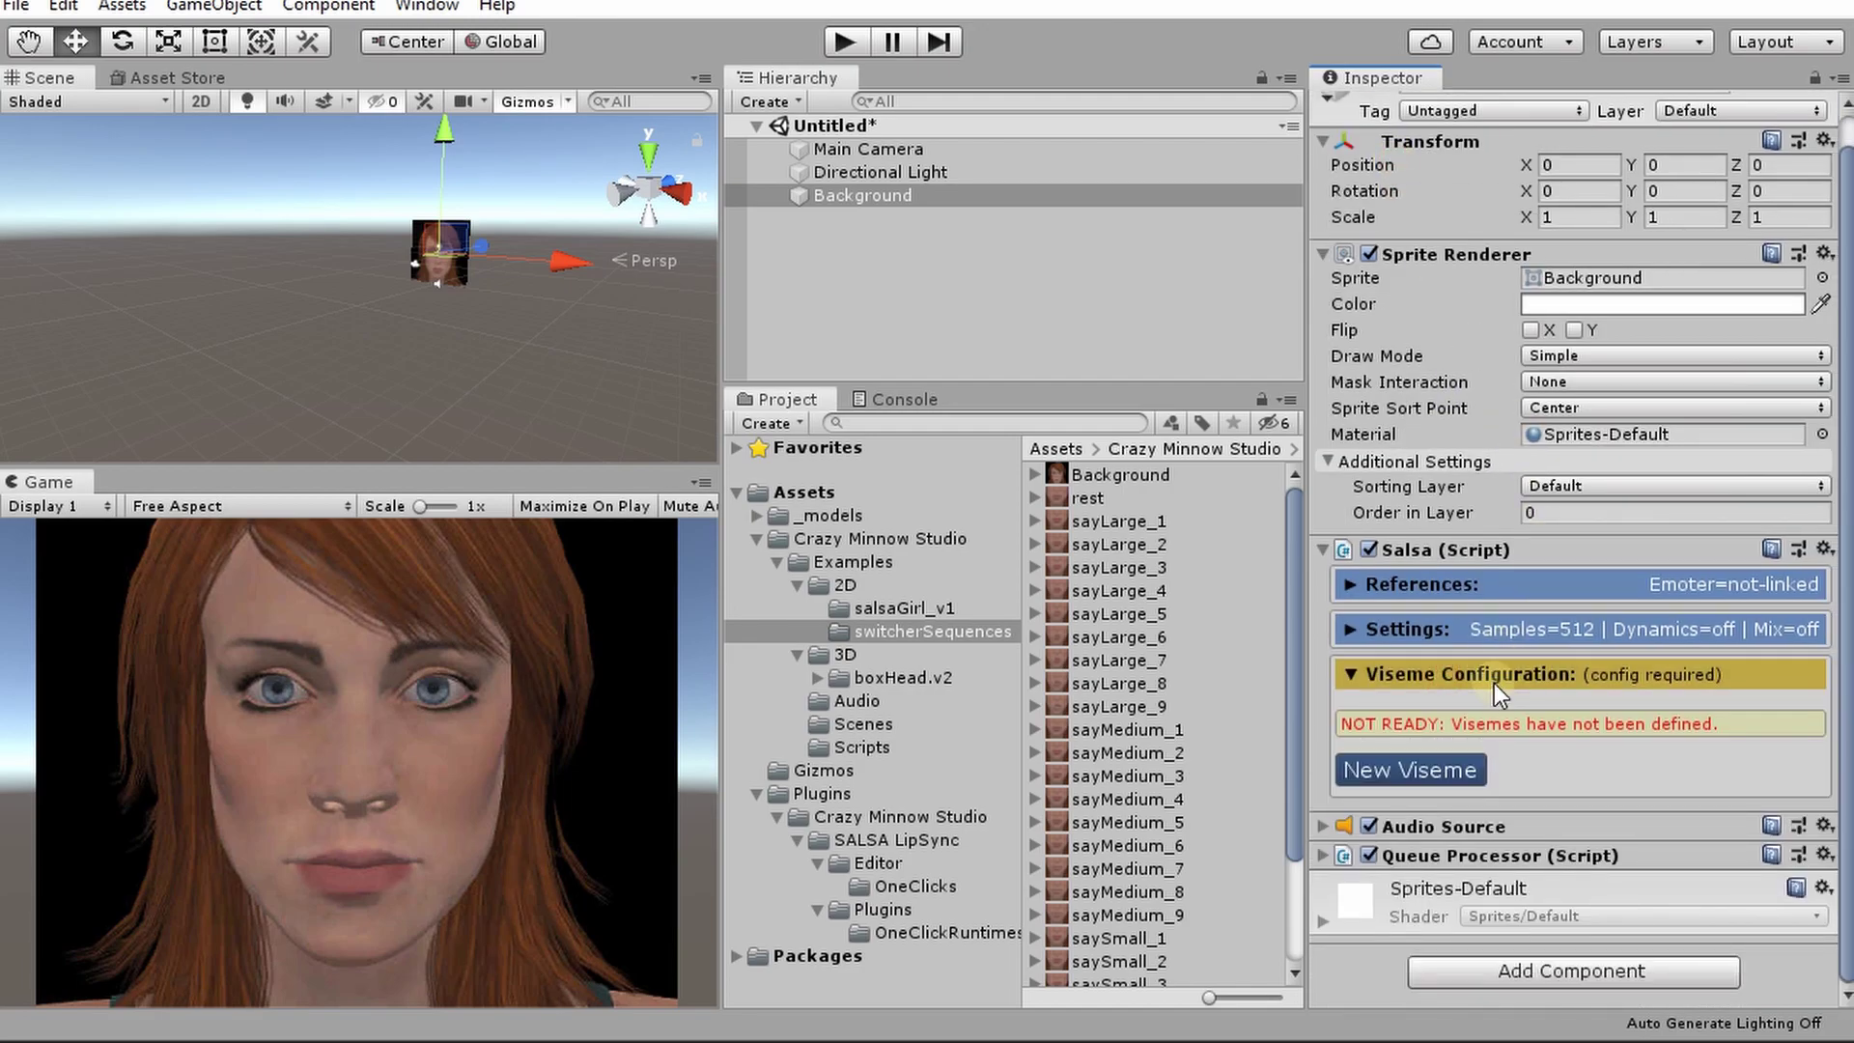
# Create viseme 0 with a Sprite controller on the Background renderer and widen the Inspector.
pyautogui.click(1416, 769)
pyautogui.scroll(-5, 1527, 743)
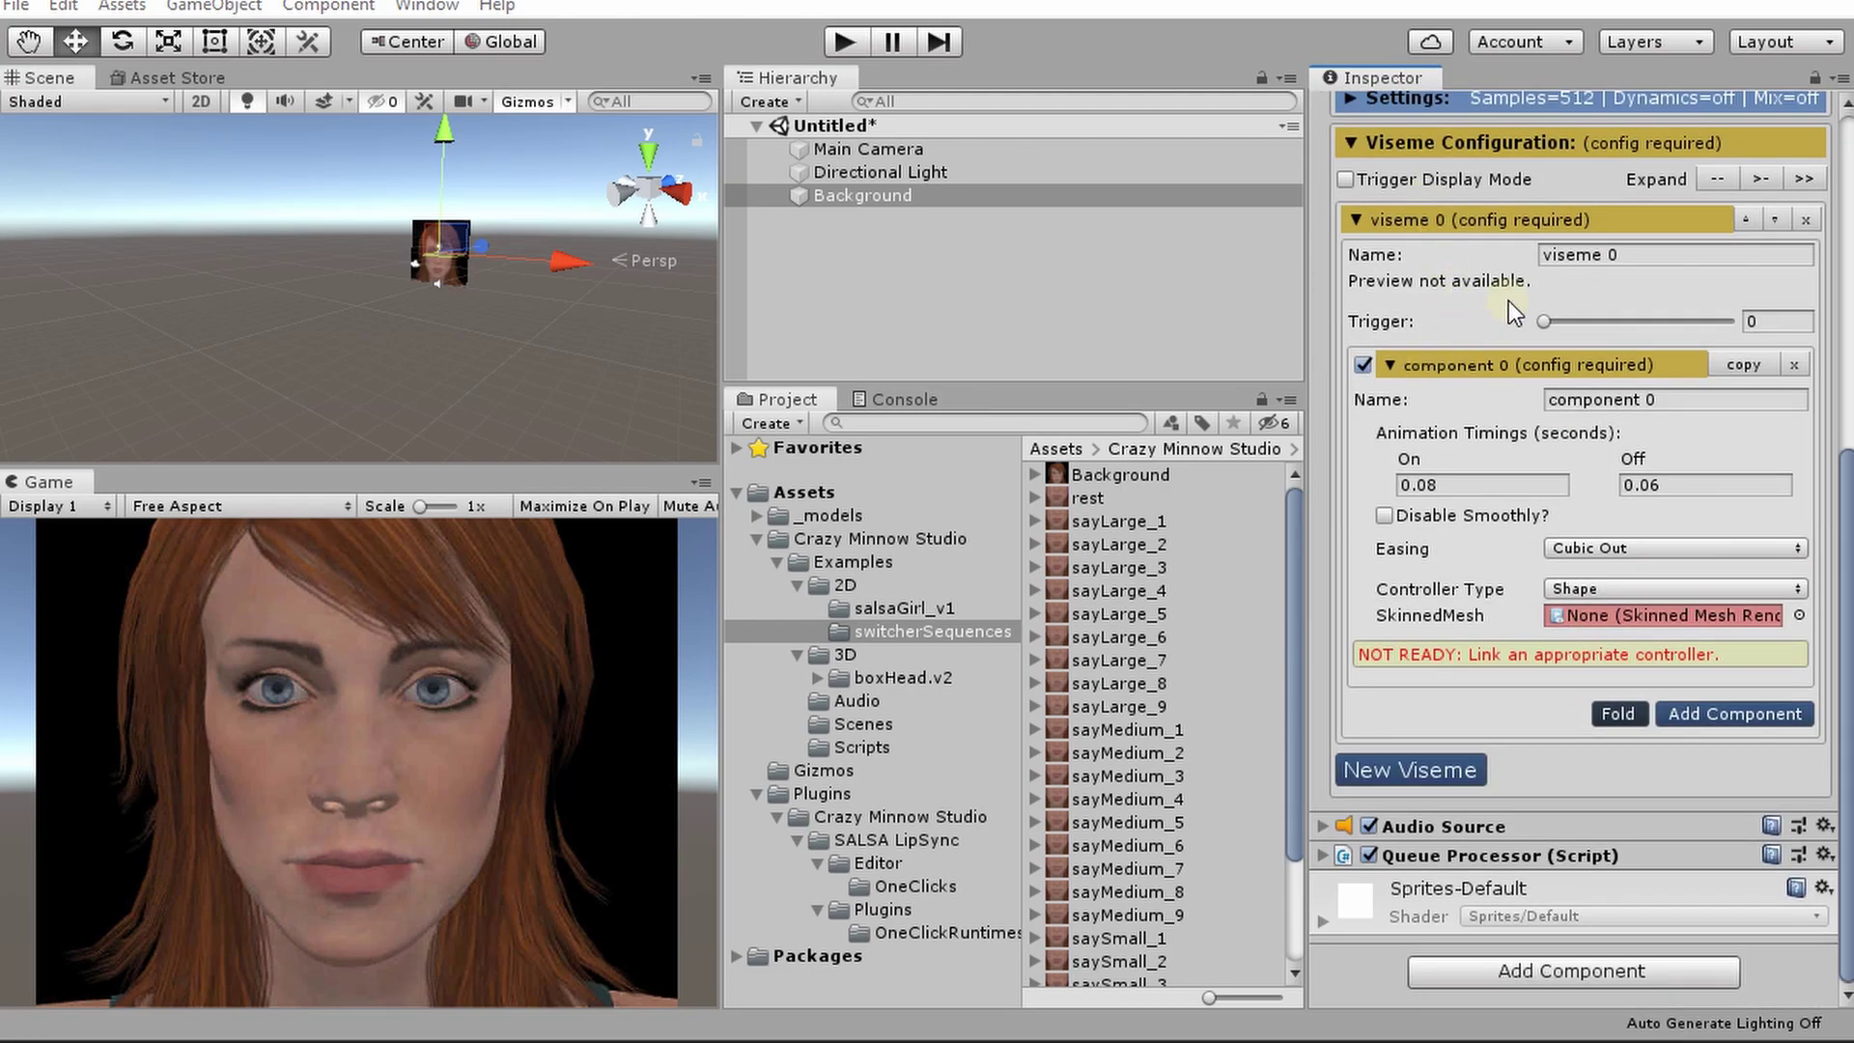
pyautogui.click(1619, 591)
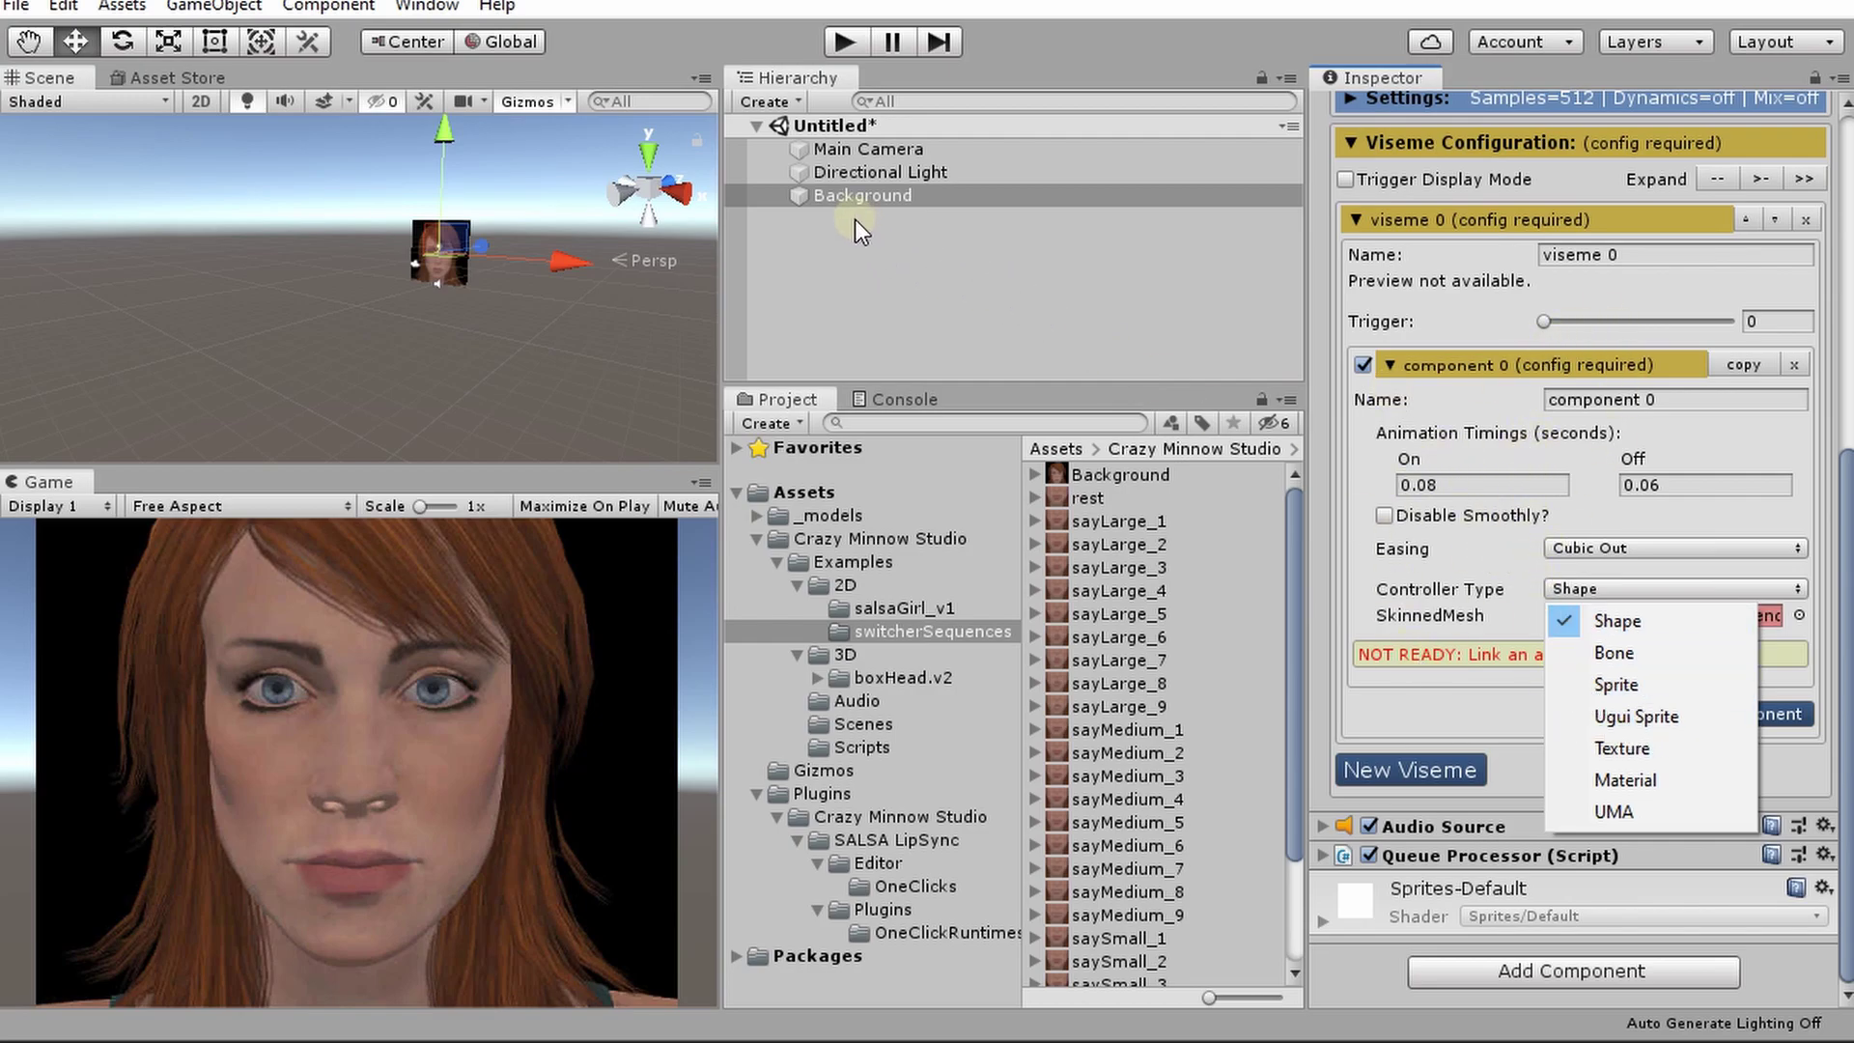
pyautogui.click(1685, 697)
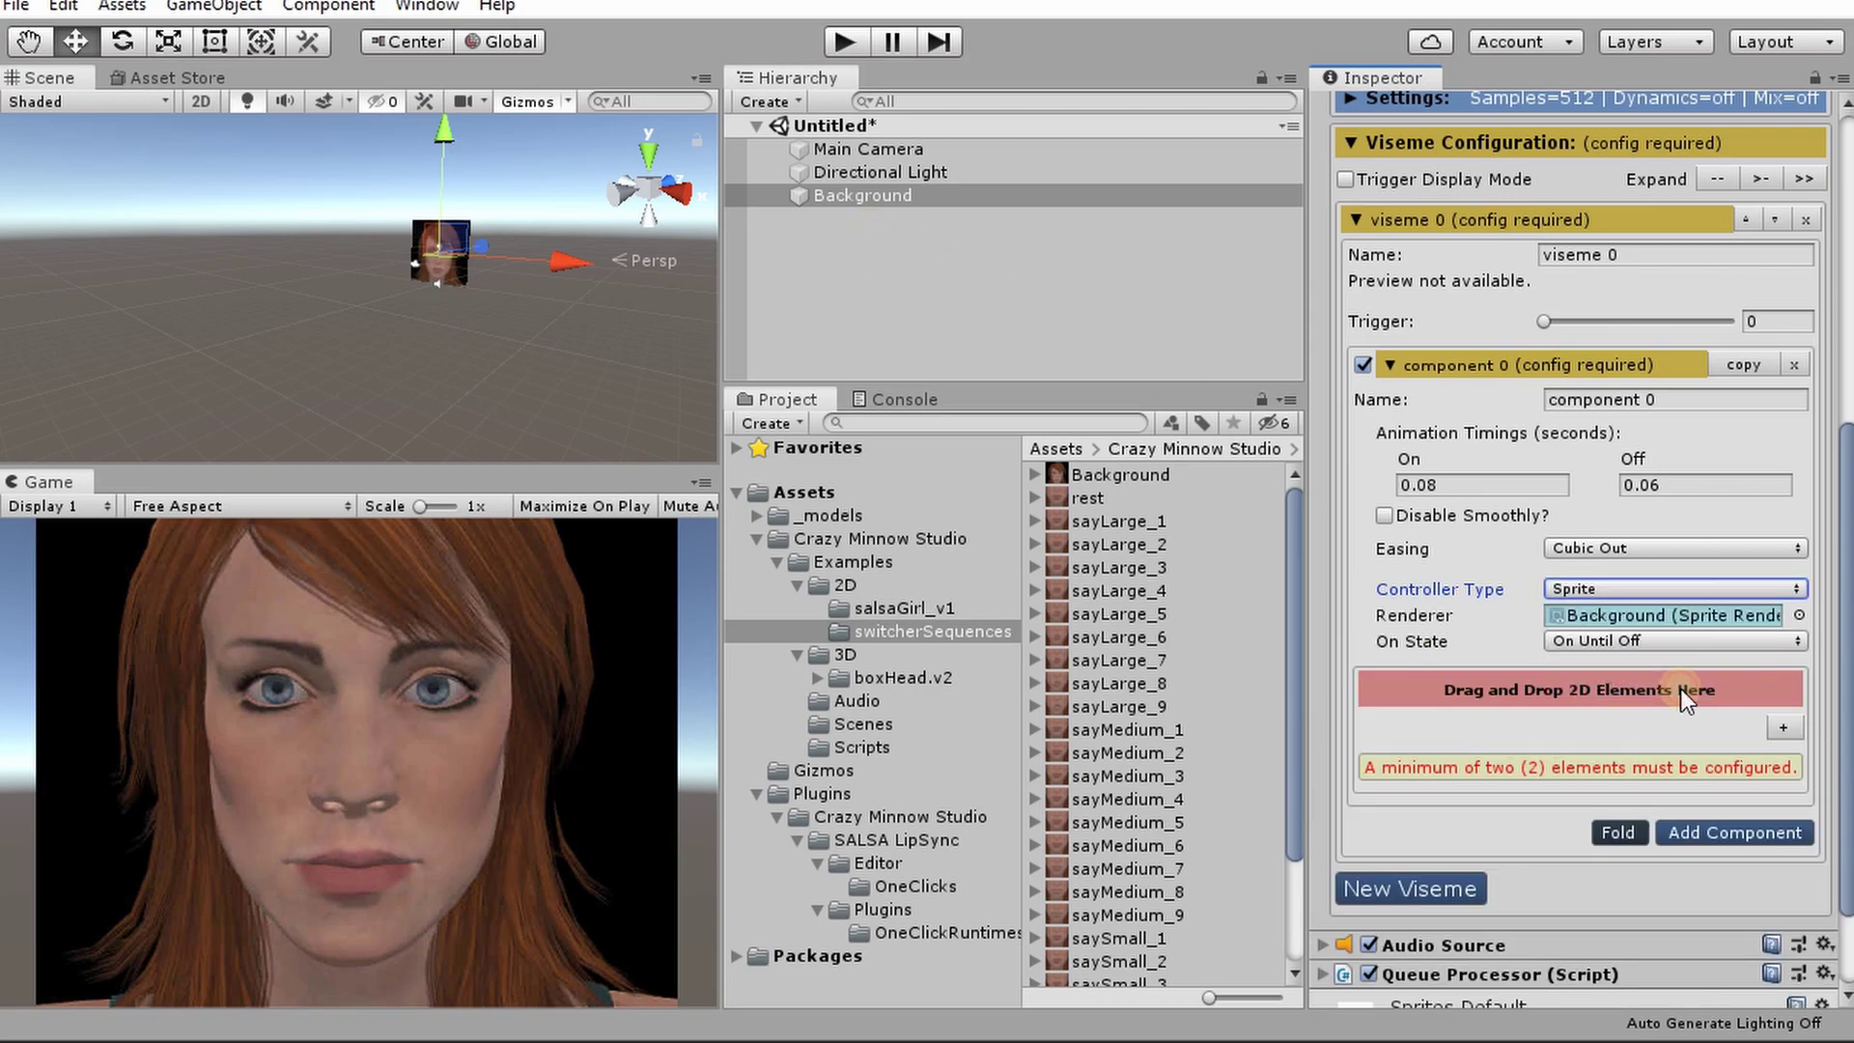
pyautogui.click(1632, 591)
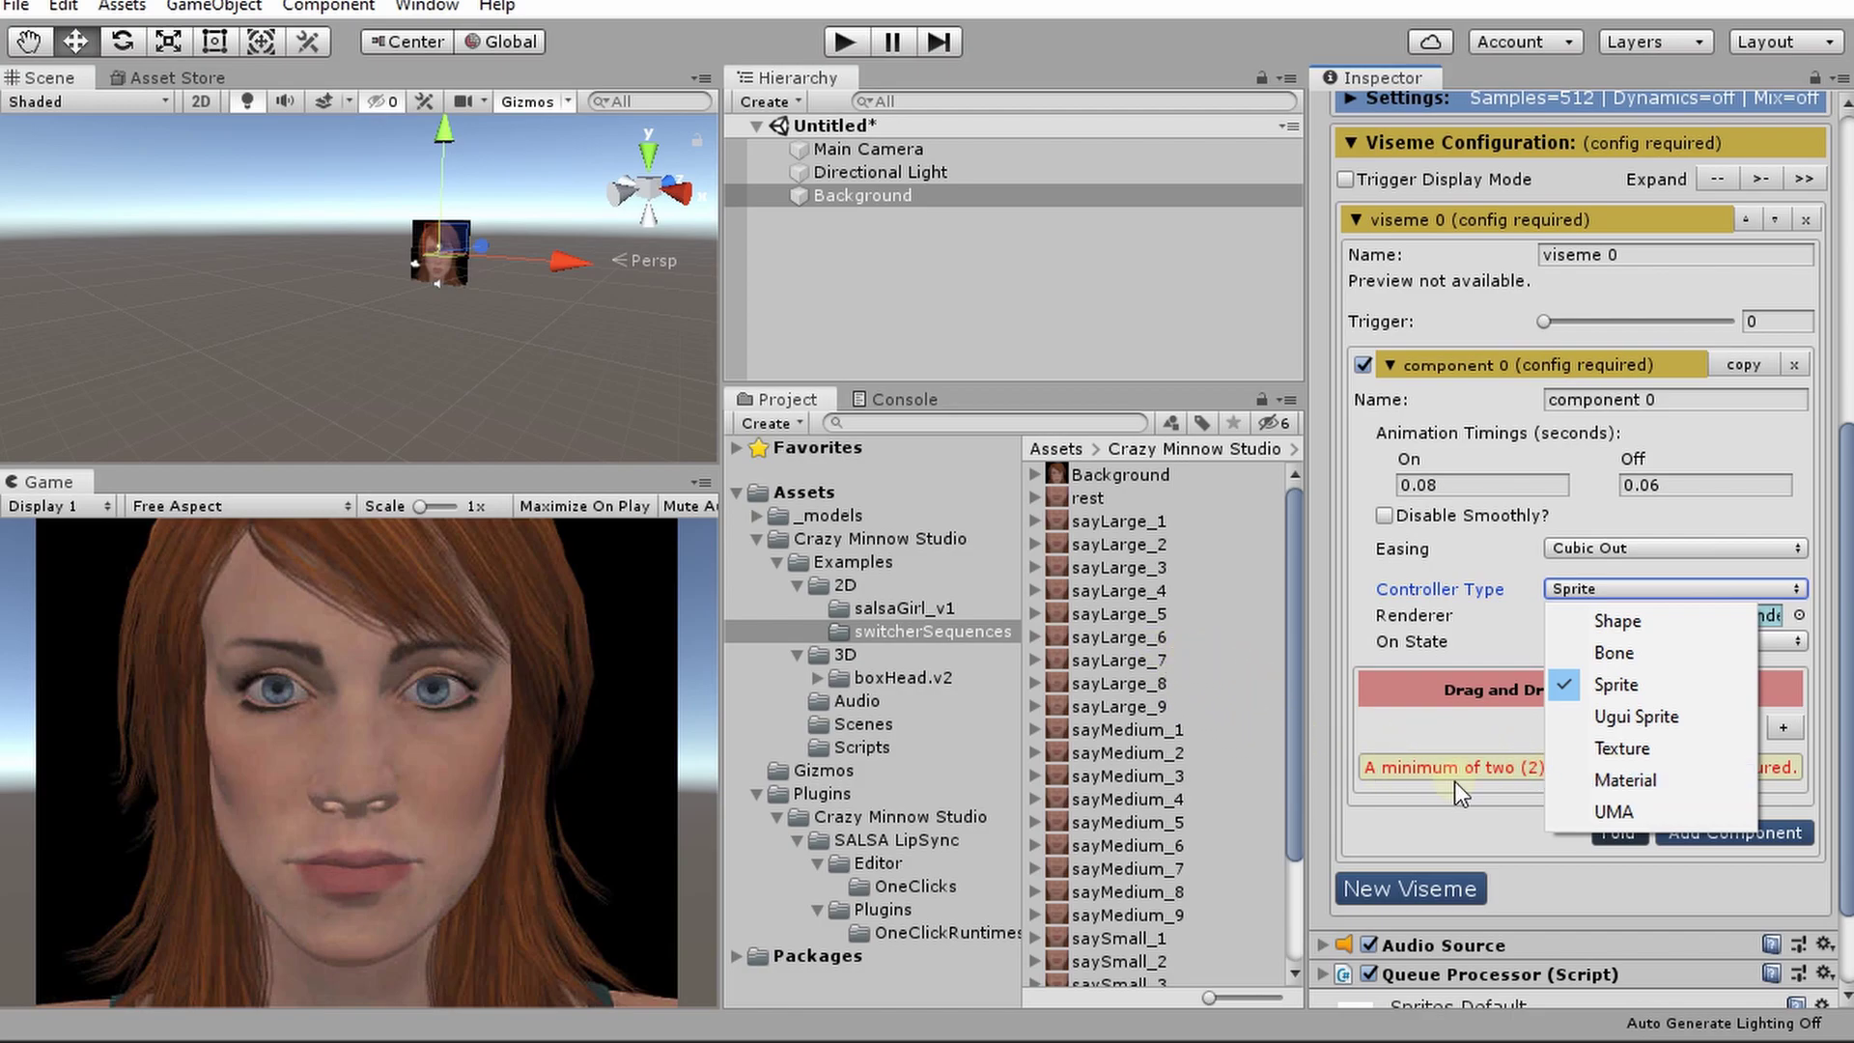
pyautogui.click(1632, 685)
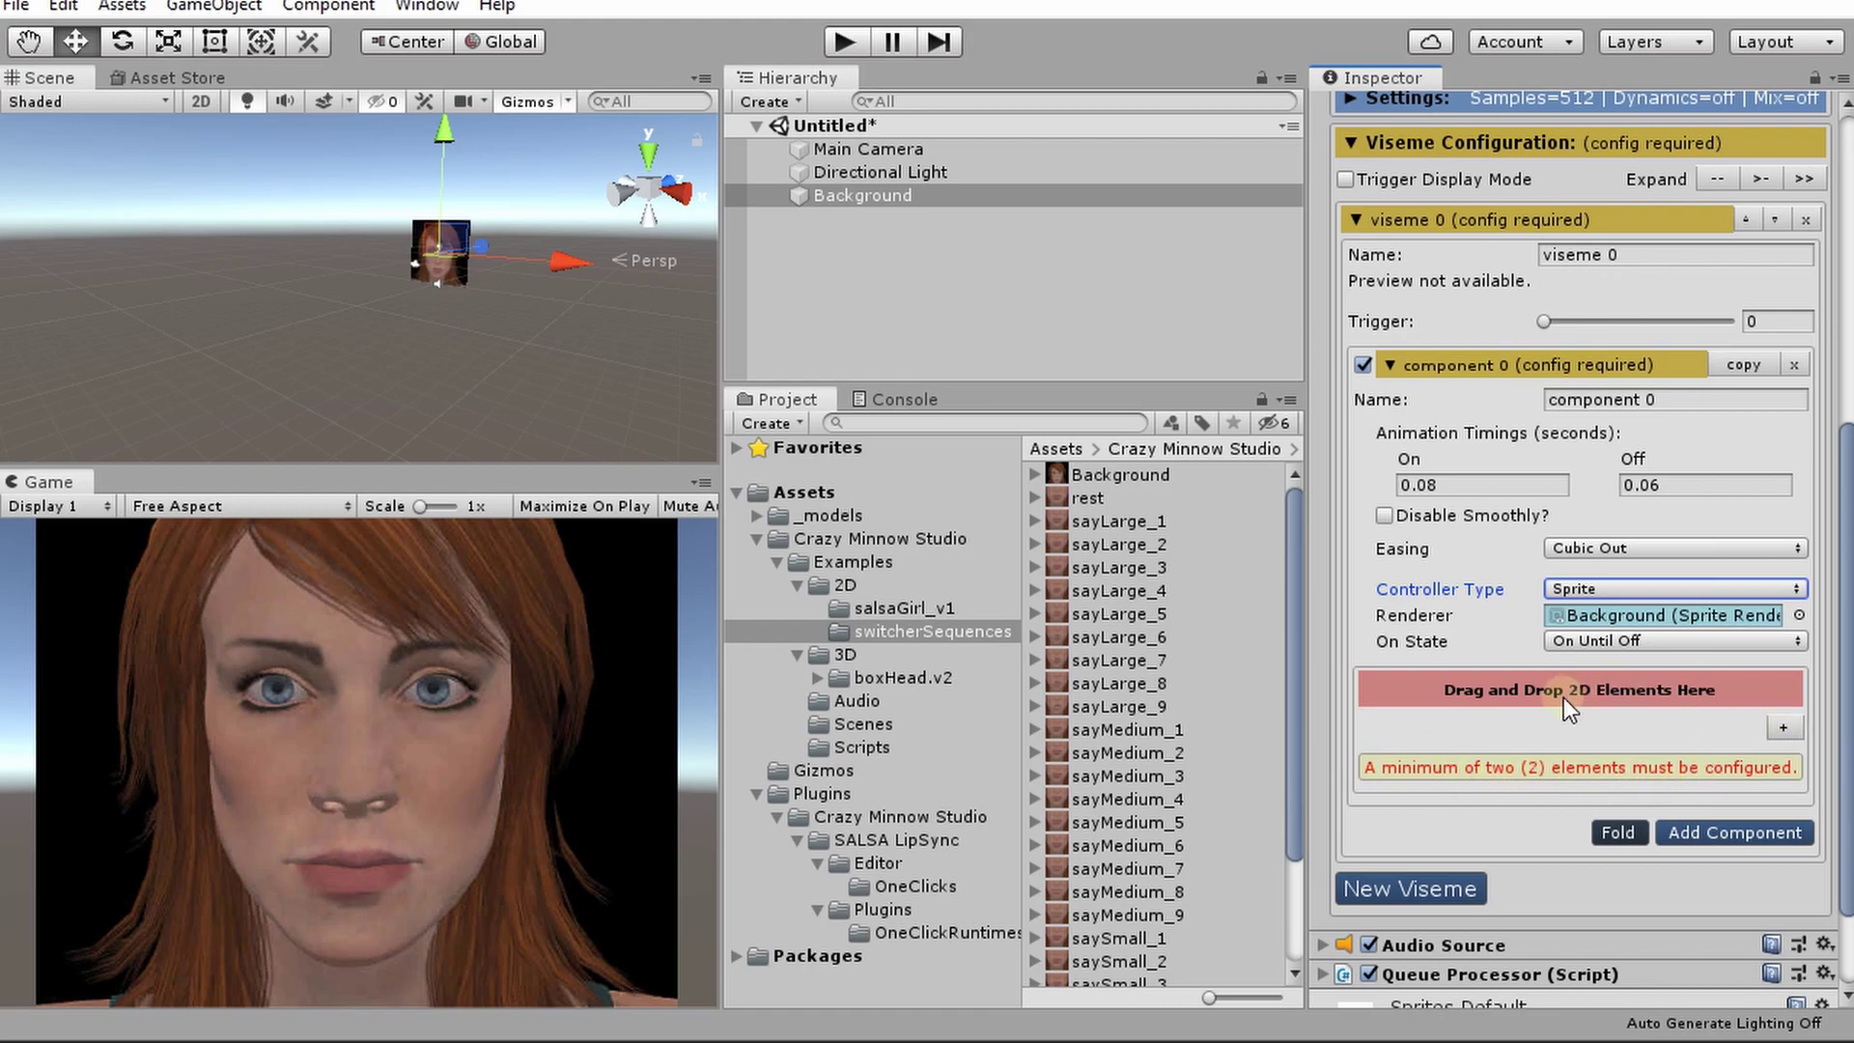
pyautogui.click(1779, 726)
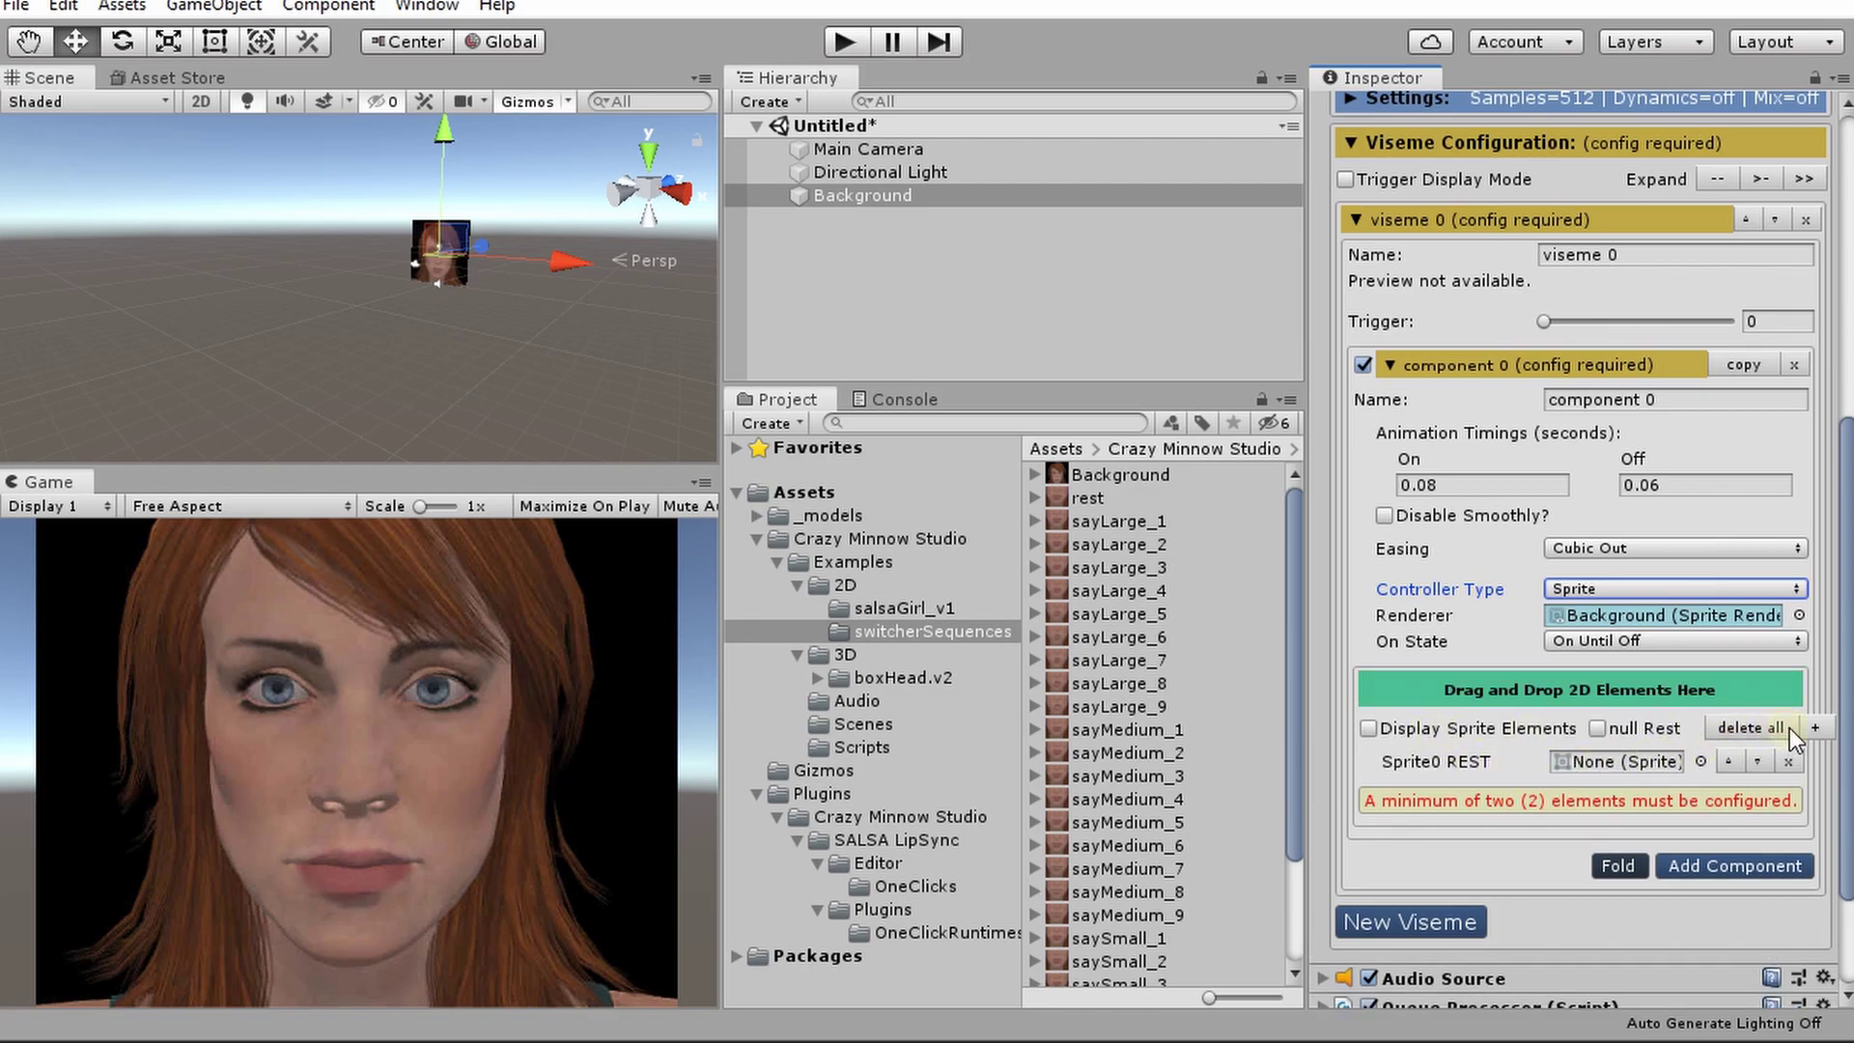
pyautogui.moveTo(1304, 649); pyautogui.dragTo(1260, 650)
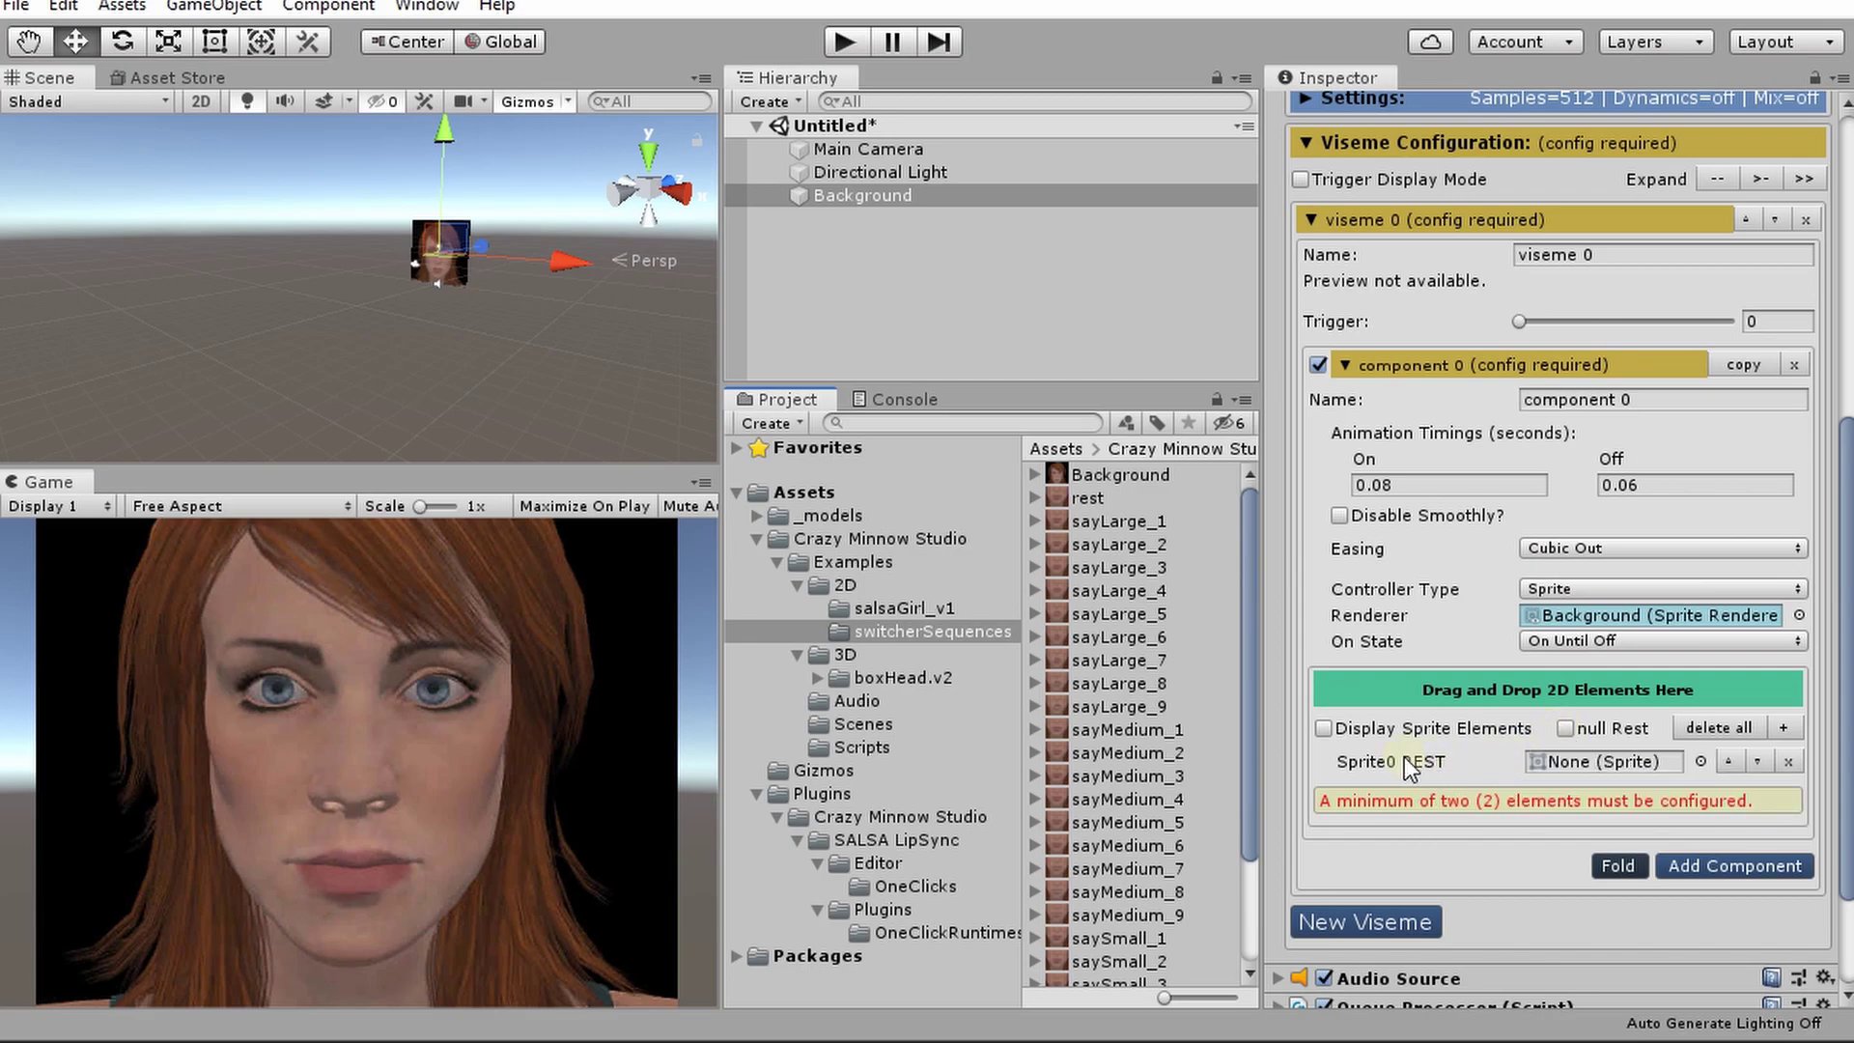
# Enable null Rest on viseme 0, which clears Background's face sprite, and check its Sprite Renderer.
pyautogui.click(1566, 731)
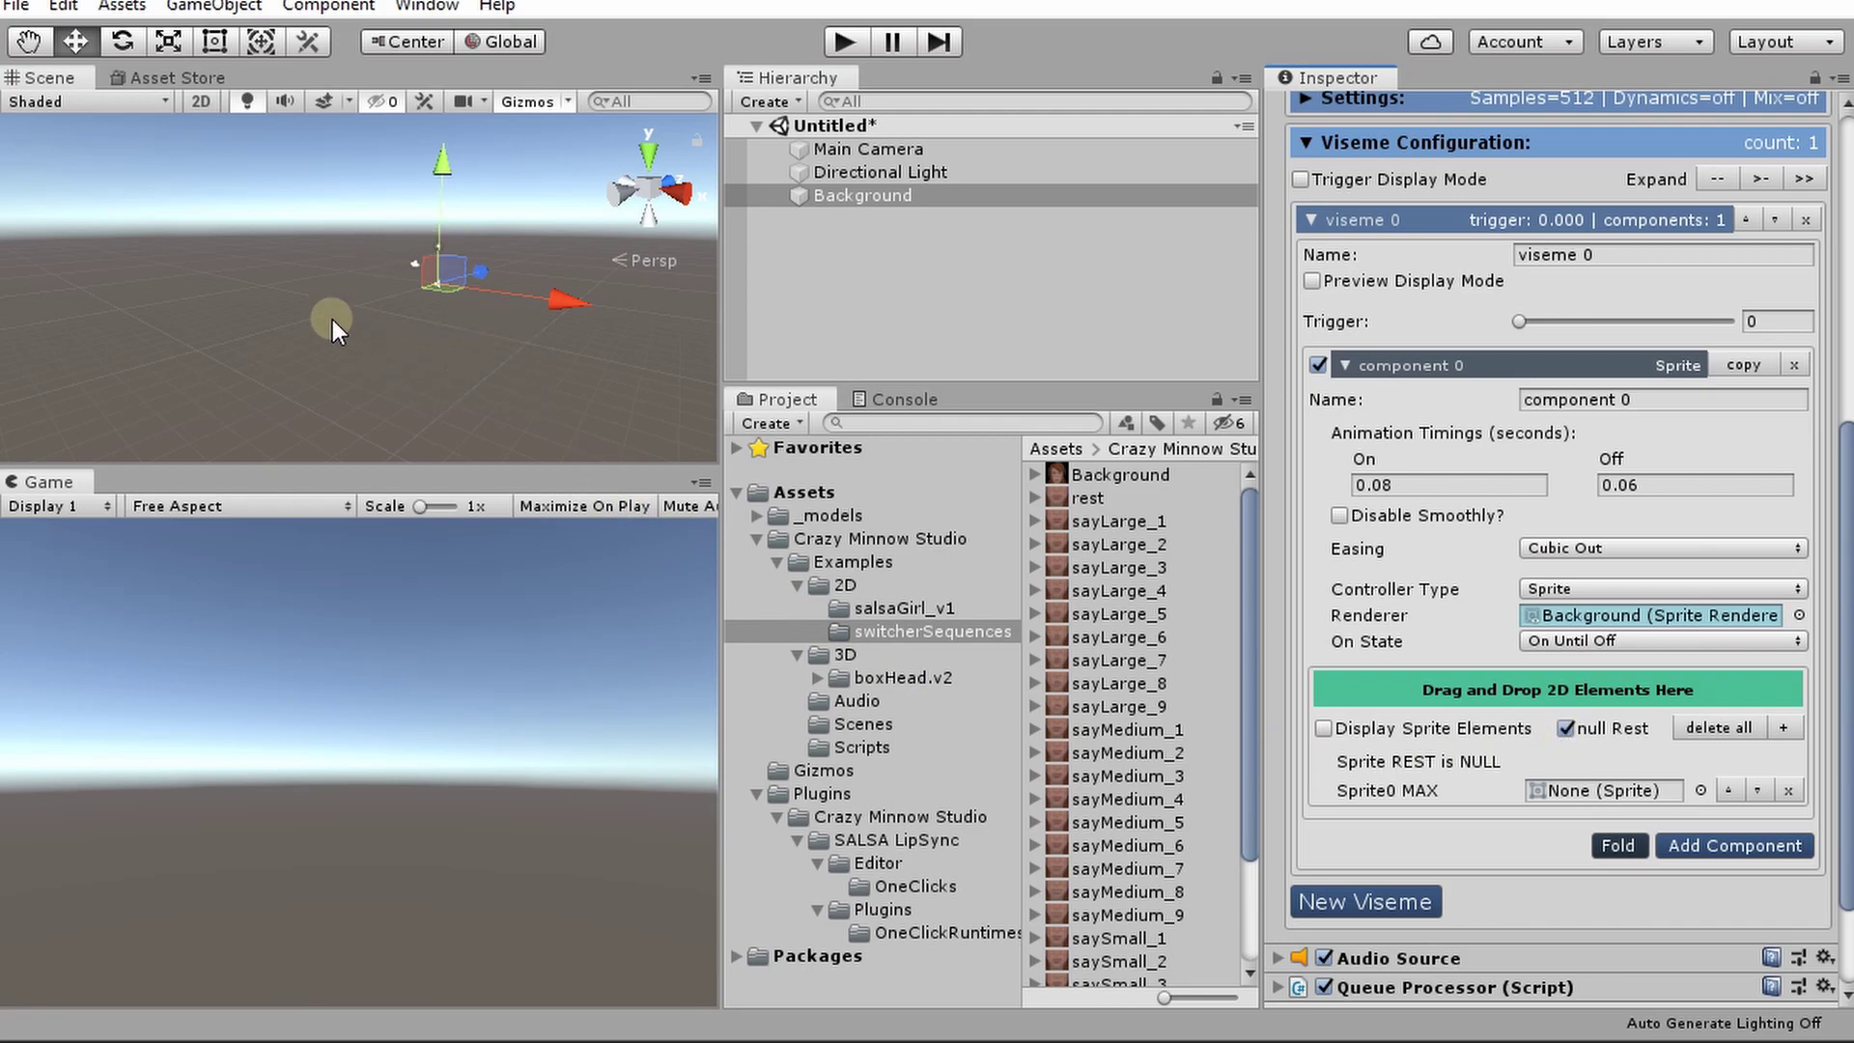
pyautogui.scroll(-3, 1435, 720)
pyautogui.scroll(10, 1435, 718)
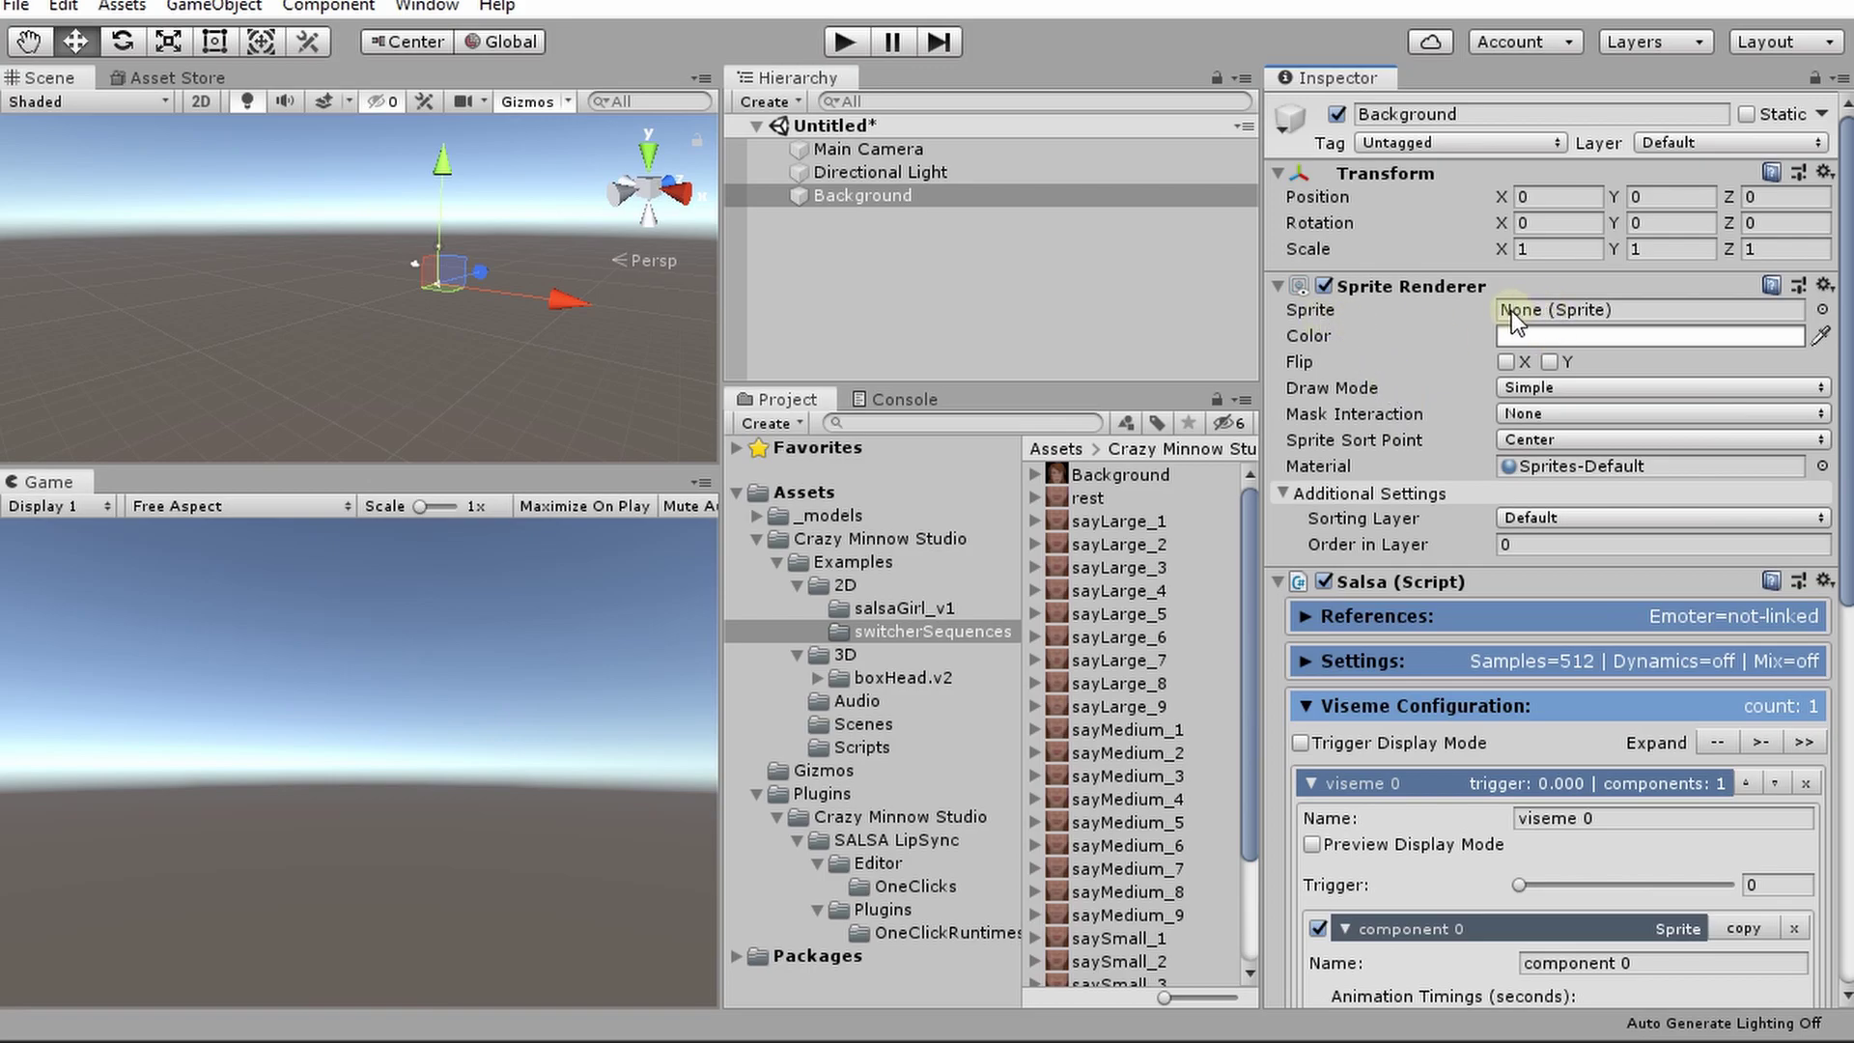
pyautogui.scroll(-6, 1545, 598)
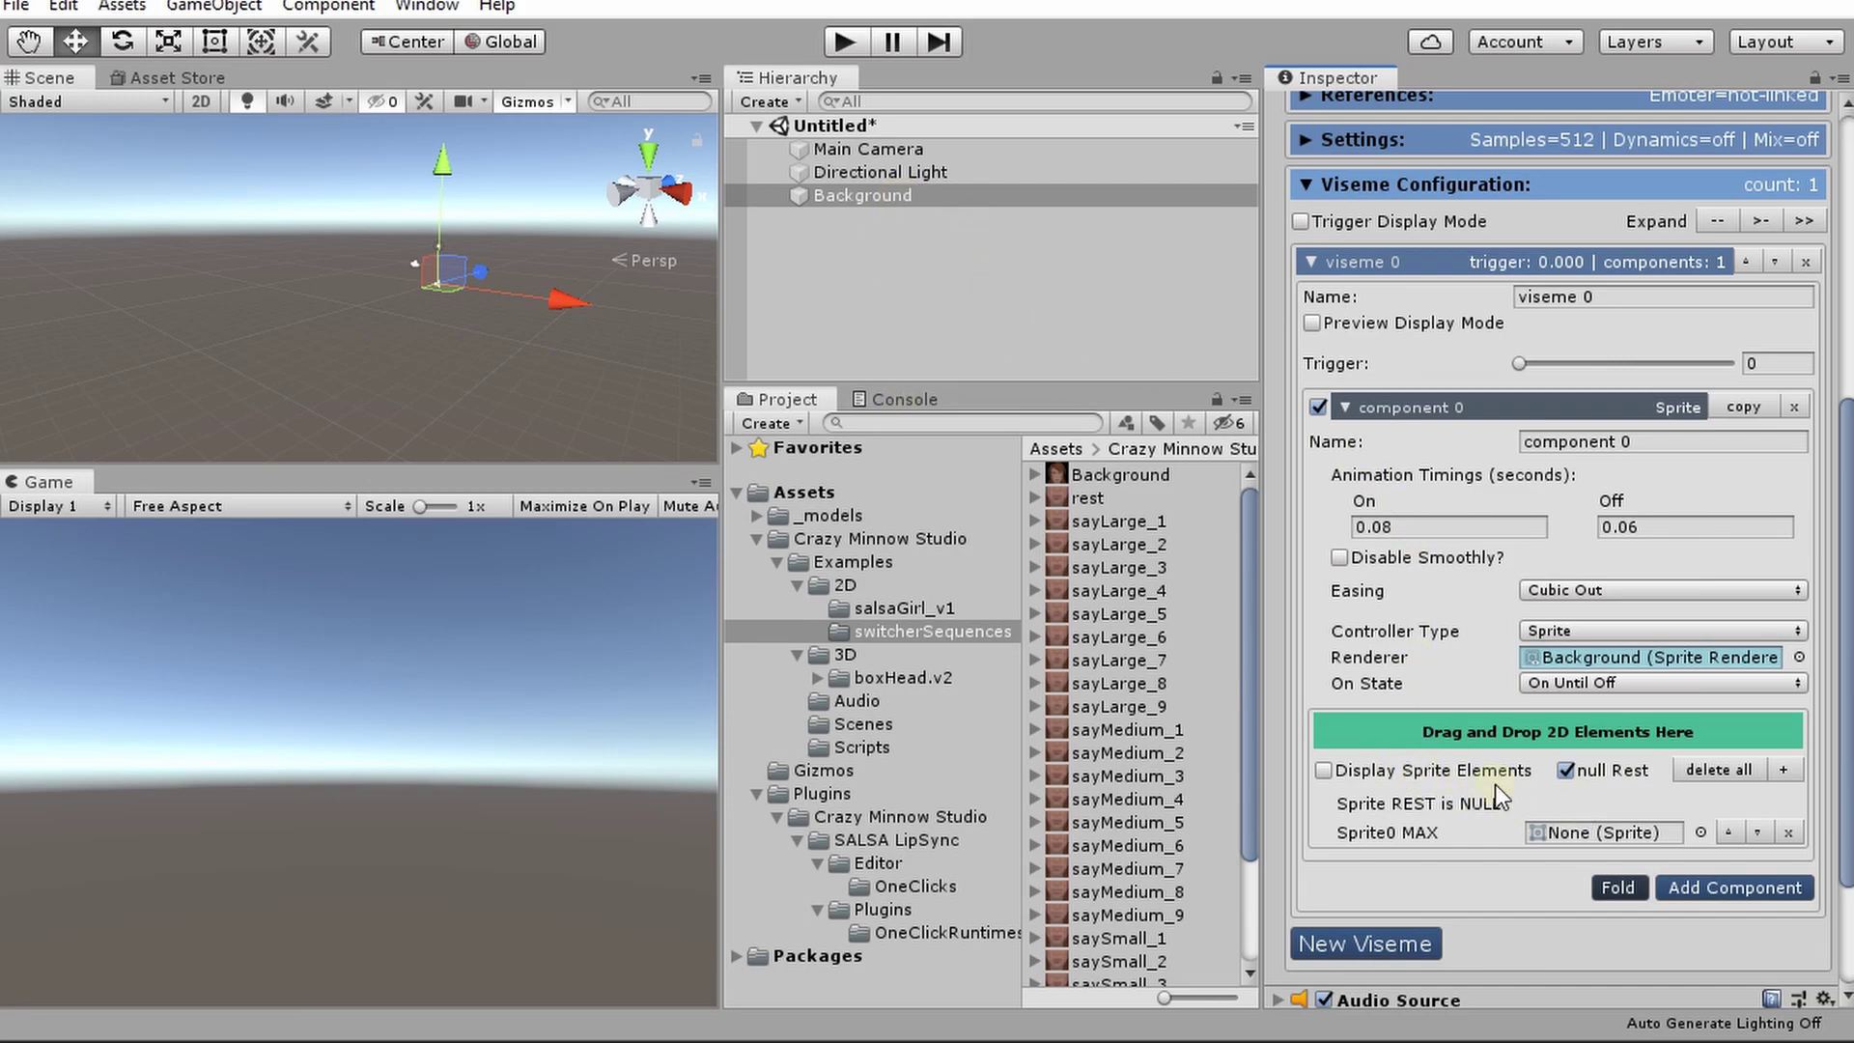
# Turn null Rest off and create an empty child of Background named lipsync.
pyautogui.click(1565, 770)
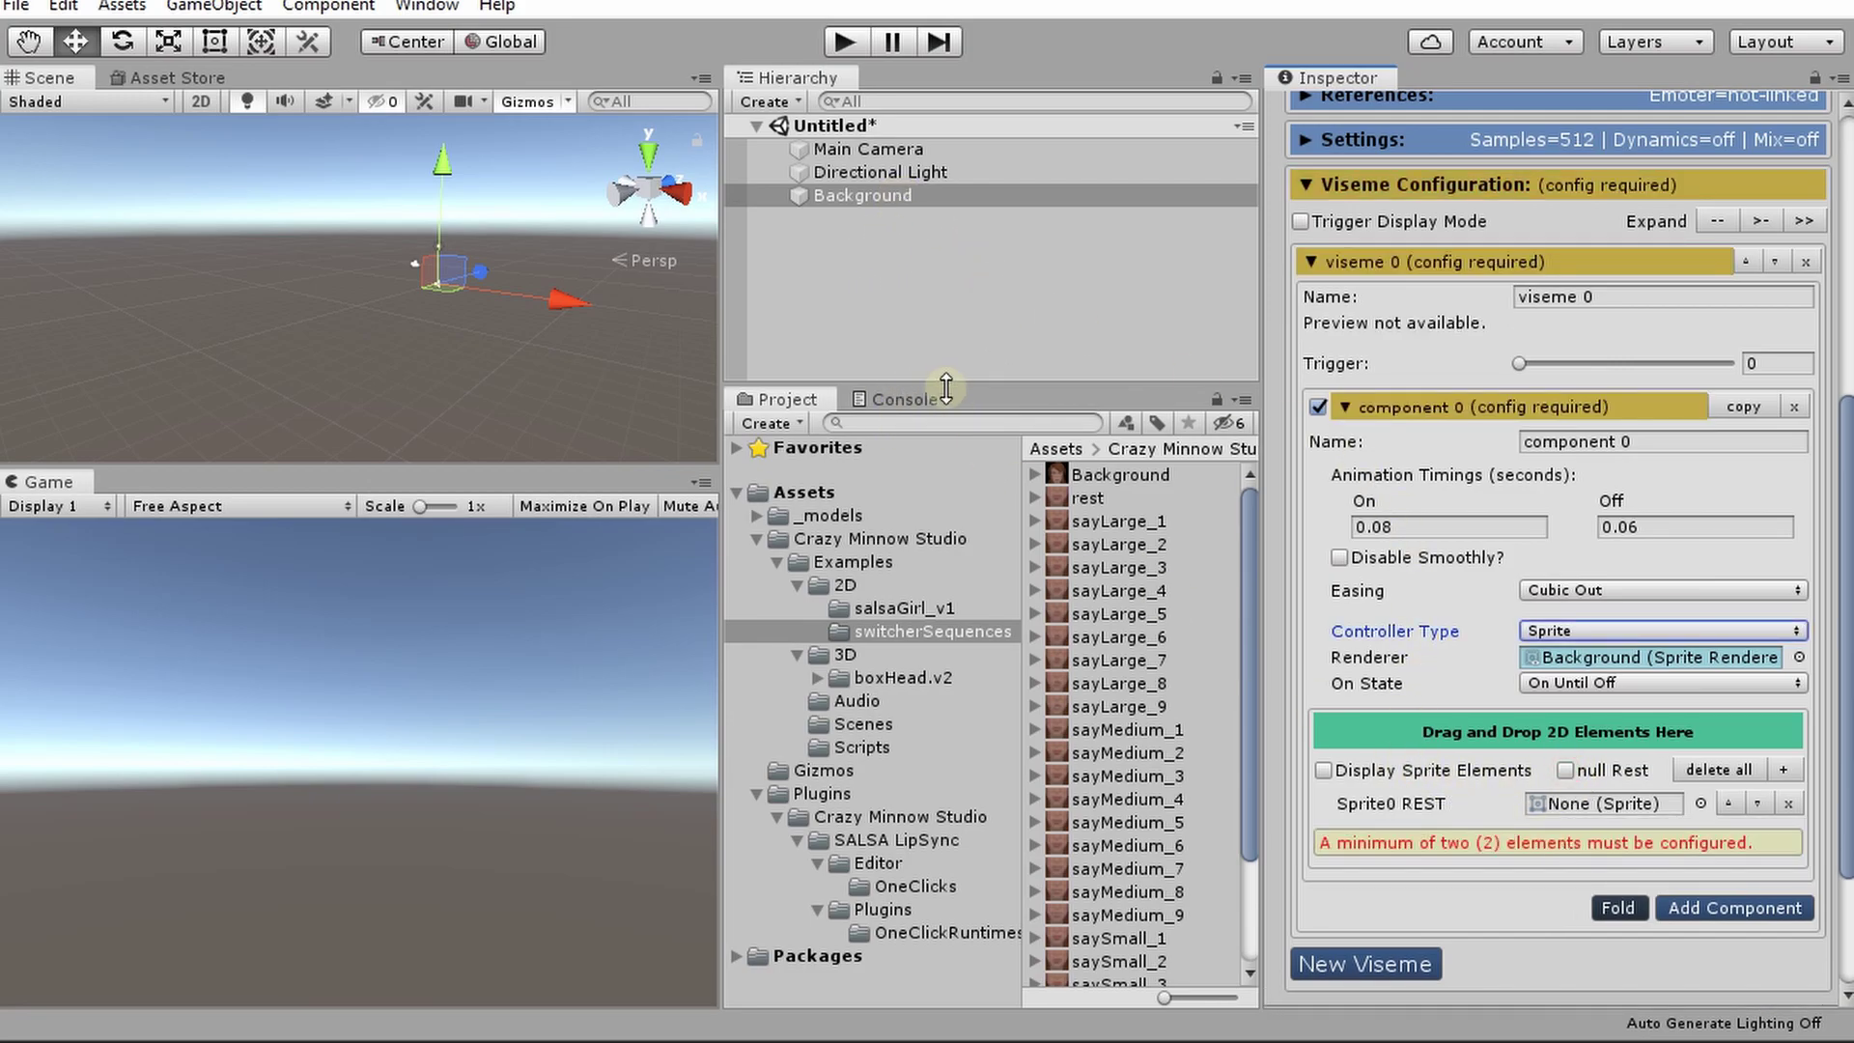
pyautogui.rightClick(866, 282)
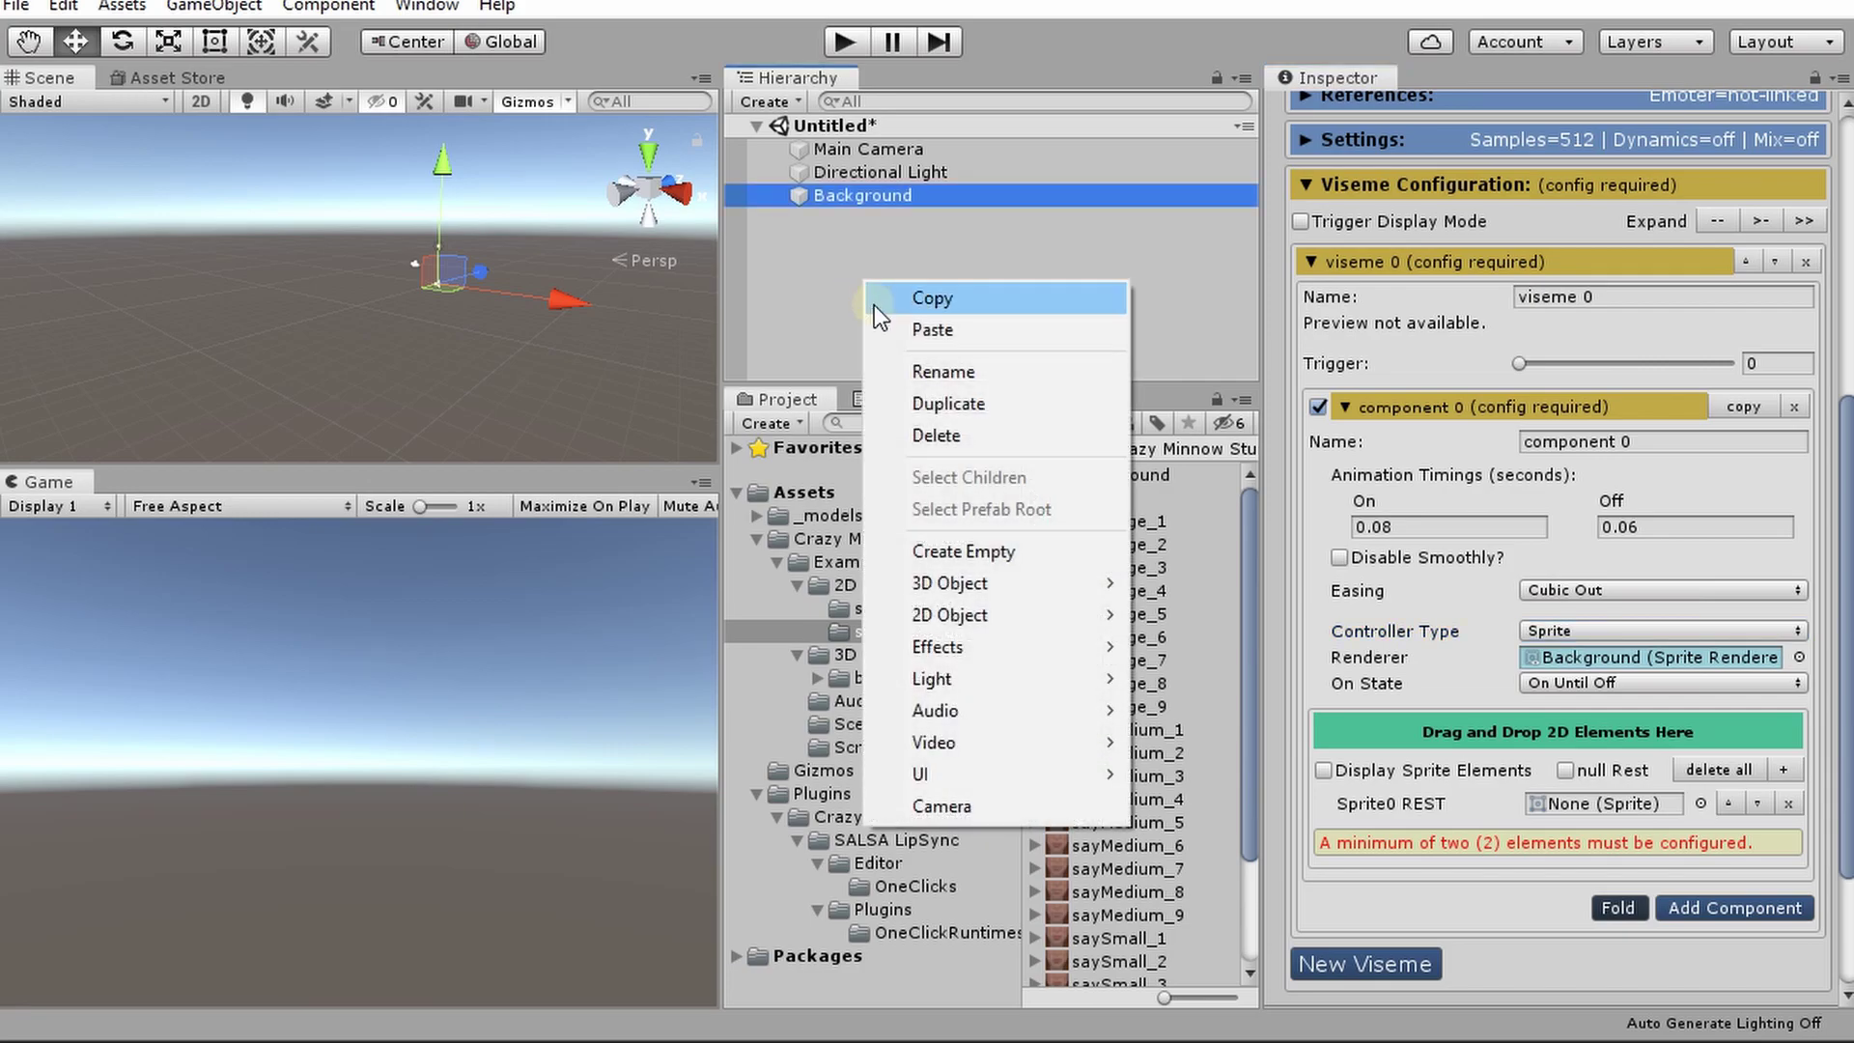
pyautogui.click(919, 550)
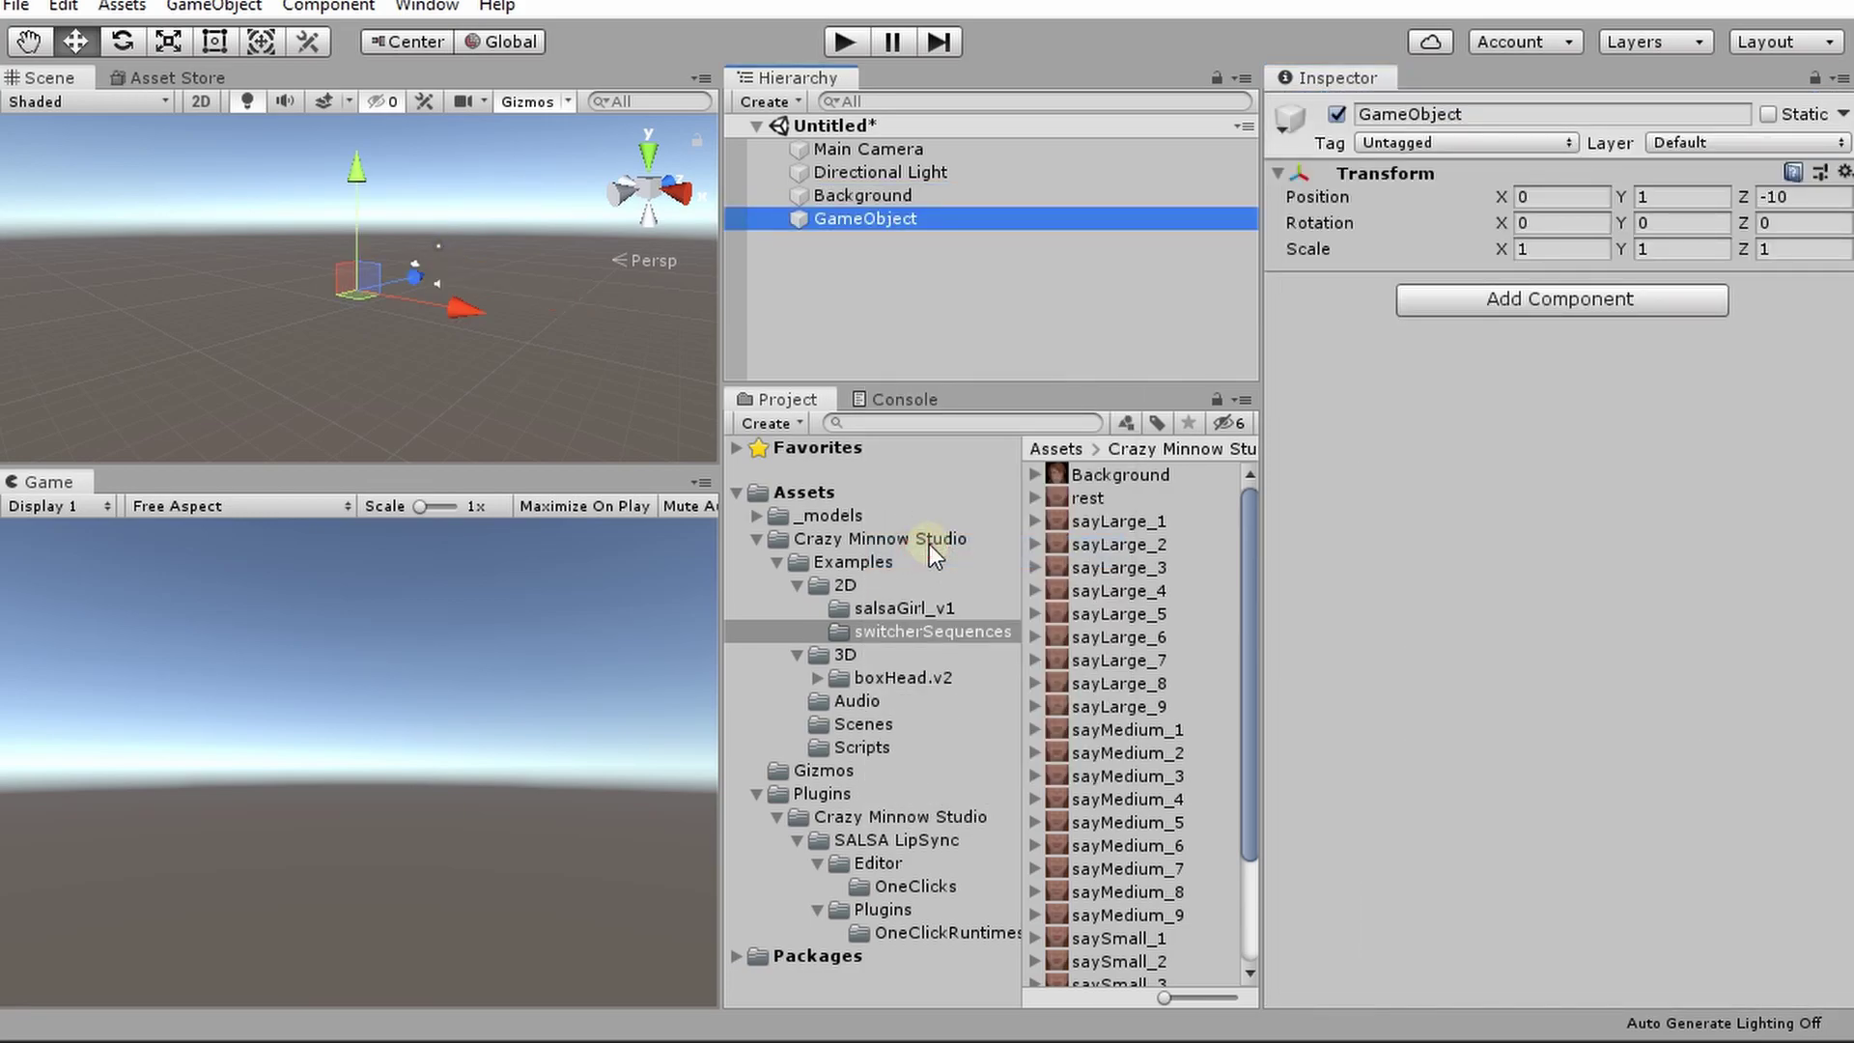
pyautogui.moveTo(894, 219); pyautogui.dragTo(877, 201)
pyautogui.click(878, 216)
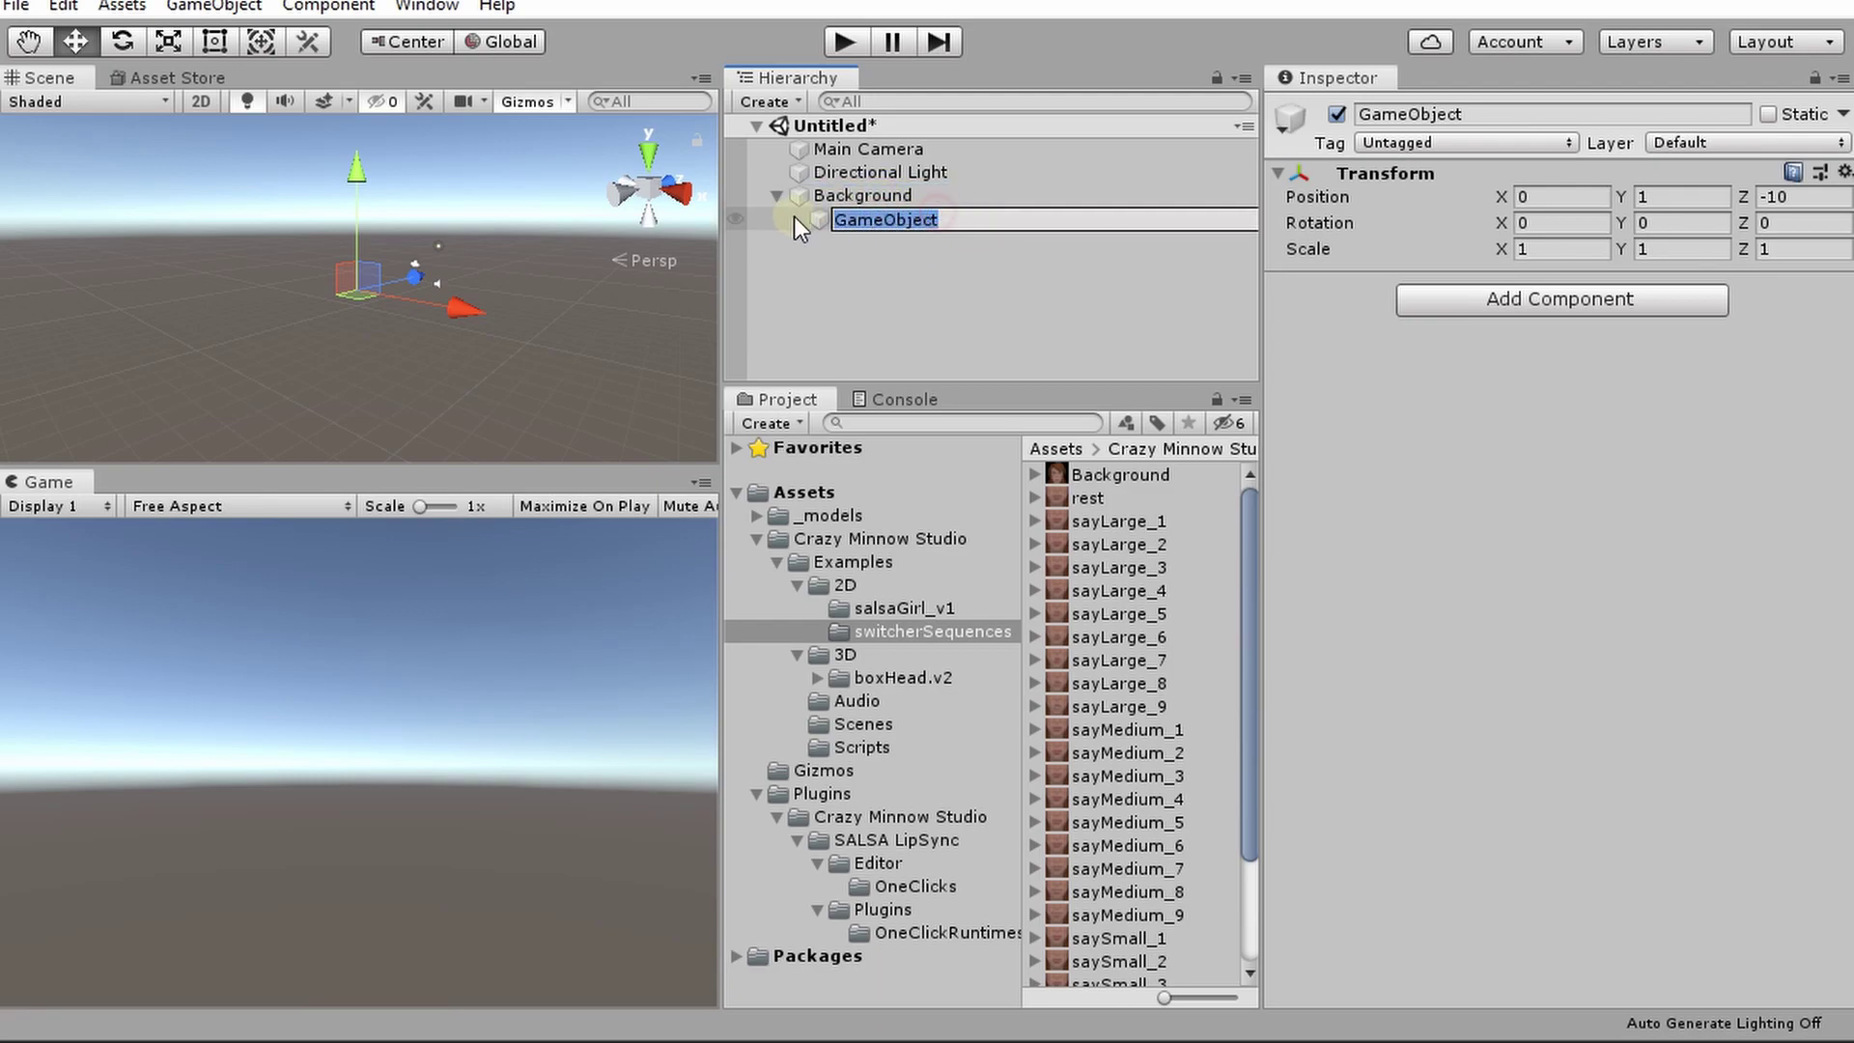
pyautogui.write('lipsync')
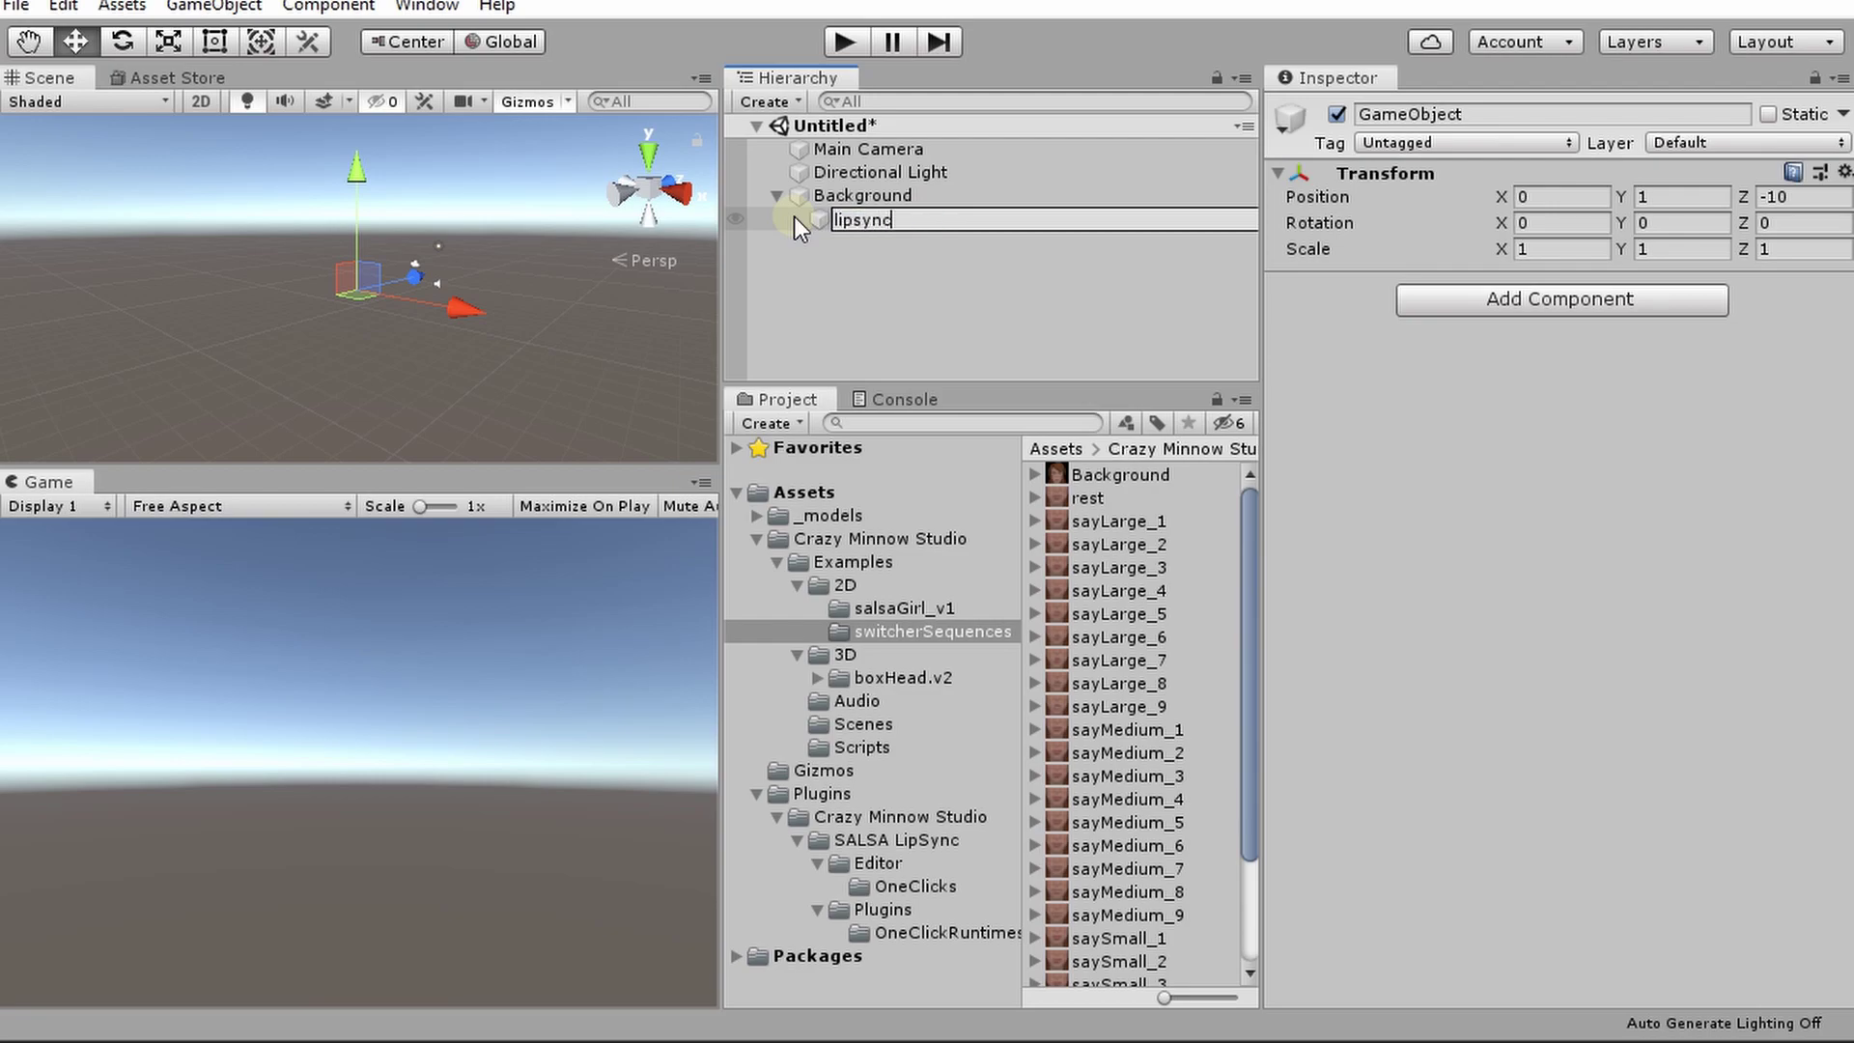
pyautogui.press('Return')
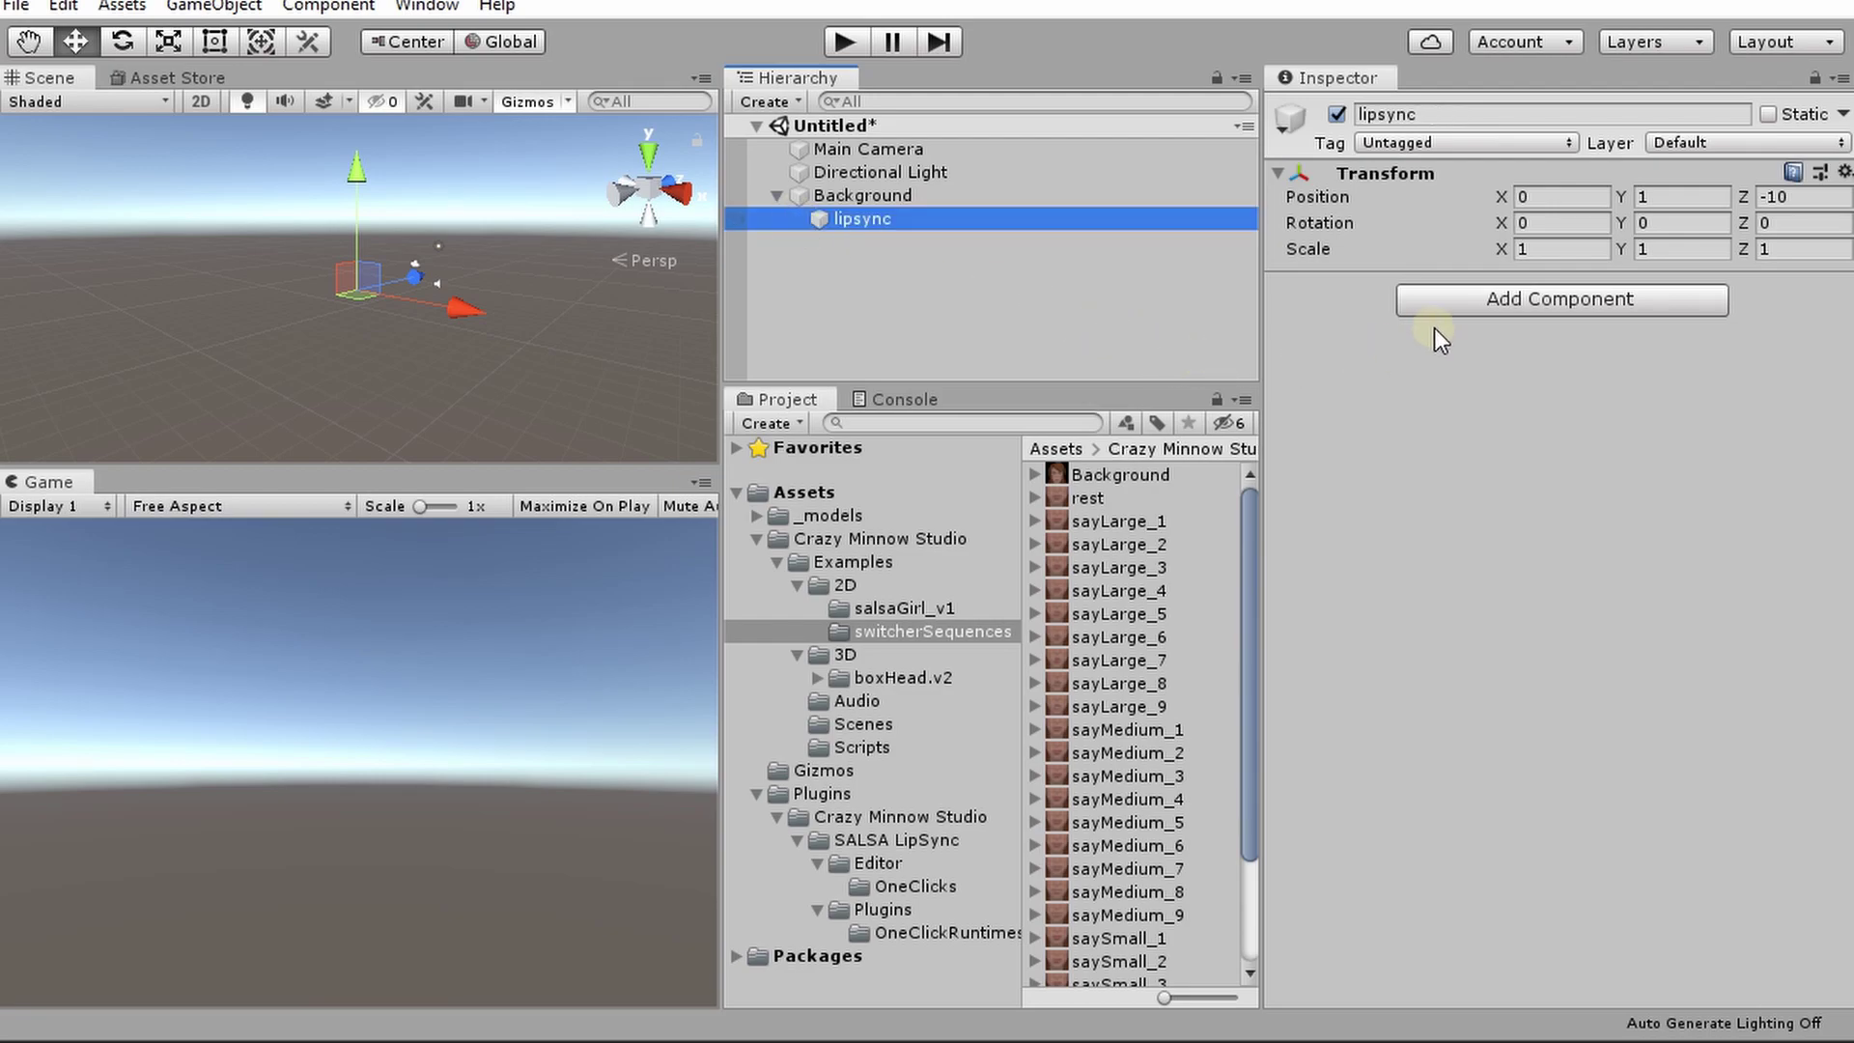
# Add a Sprite Renderer component to the lipsync object.
pyautogui.click(1466, 299)
pyautogui.write('sp')
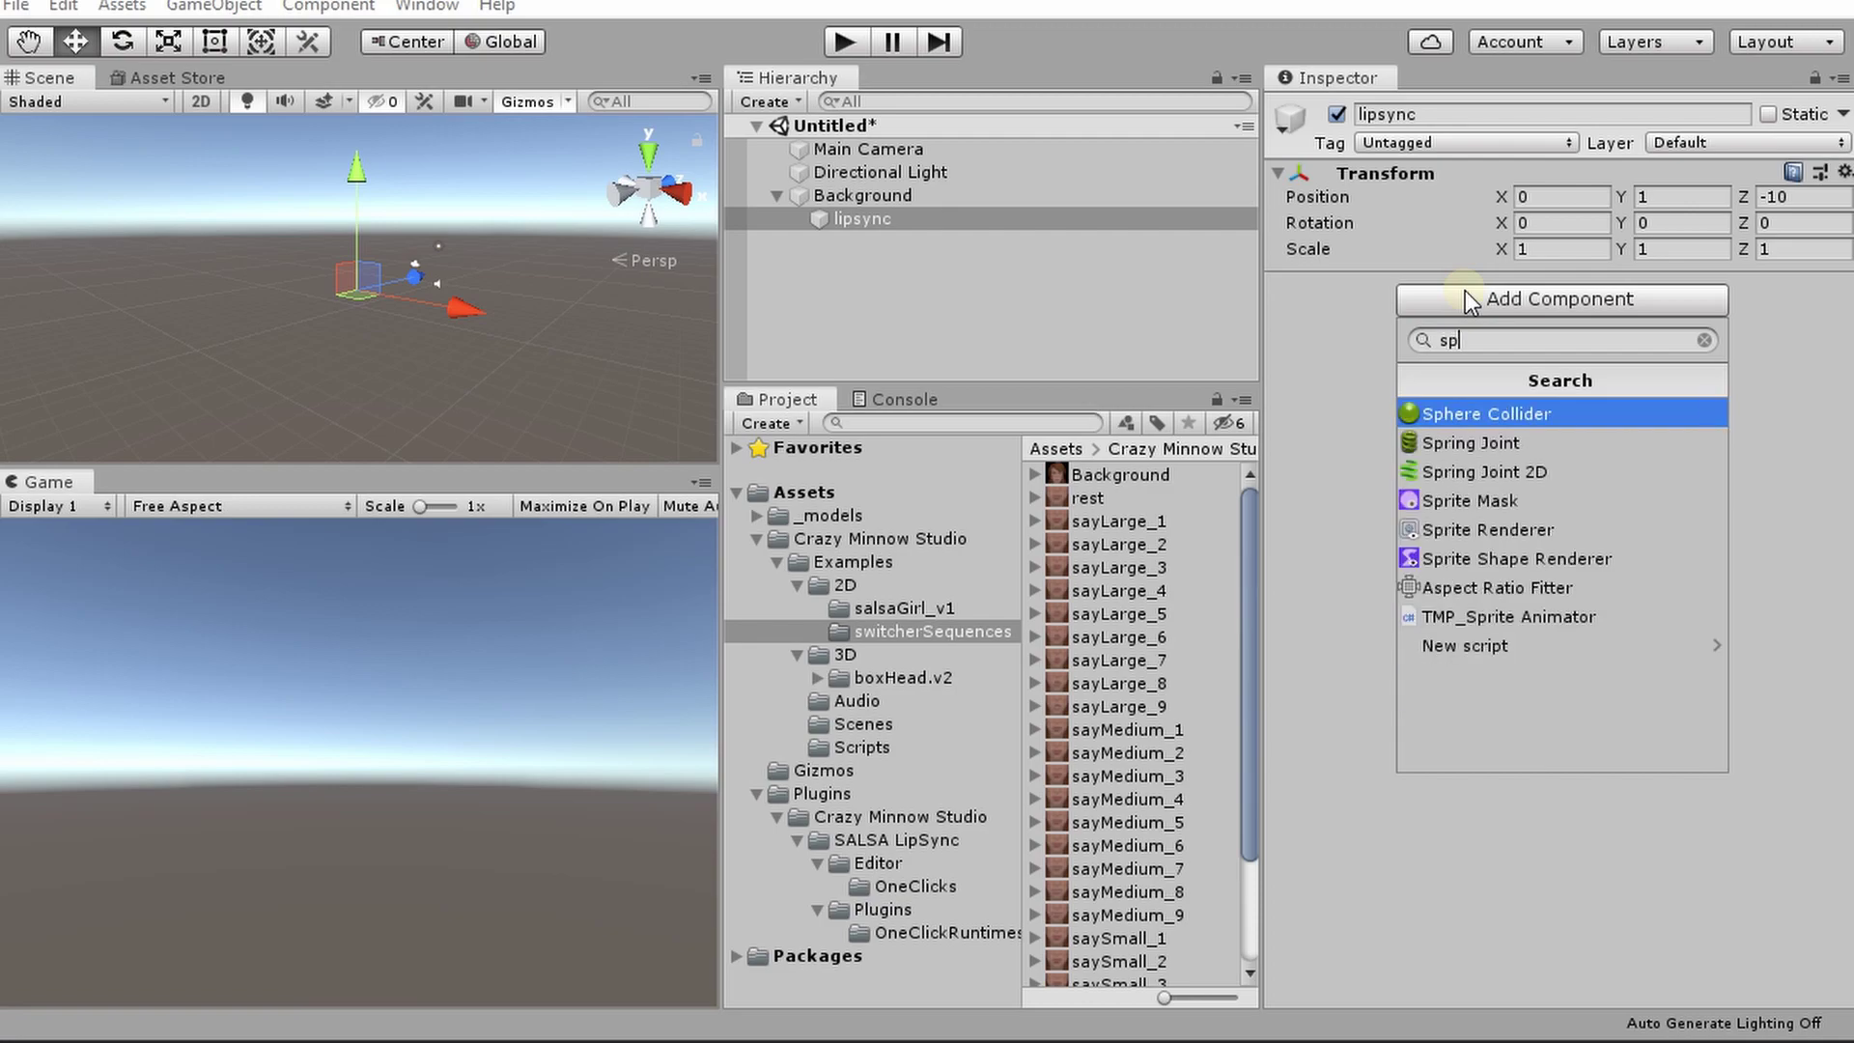
pyautogui.write('riterend')
pyautogui.press('Return')
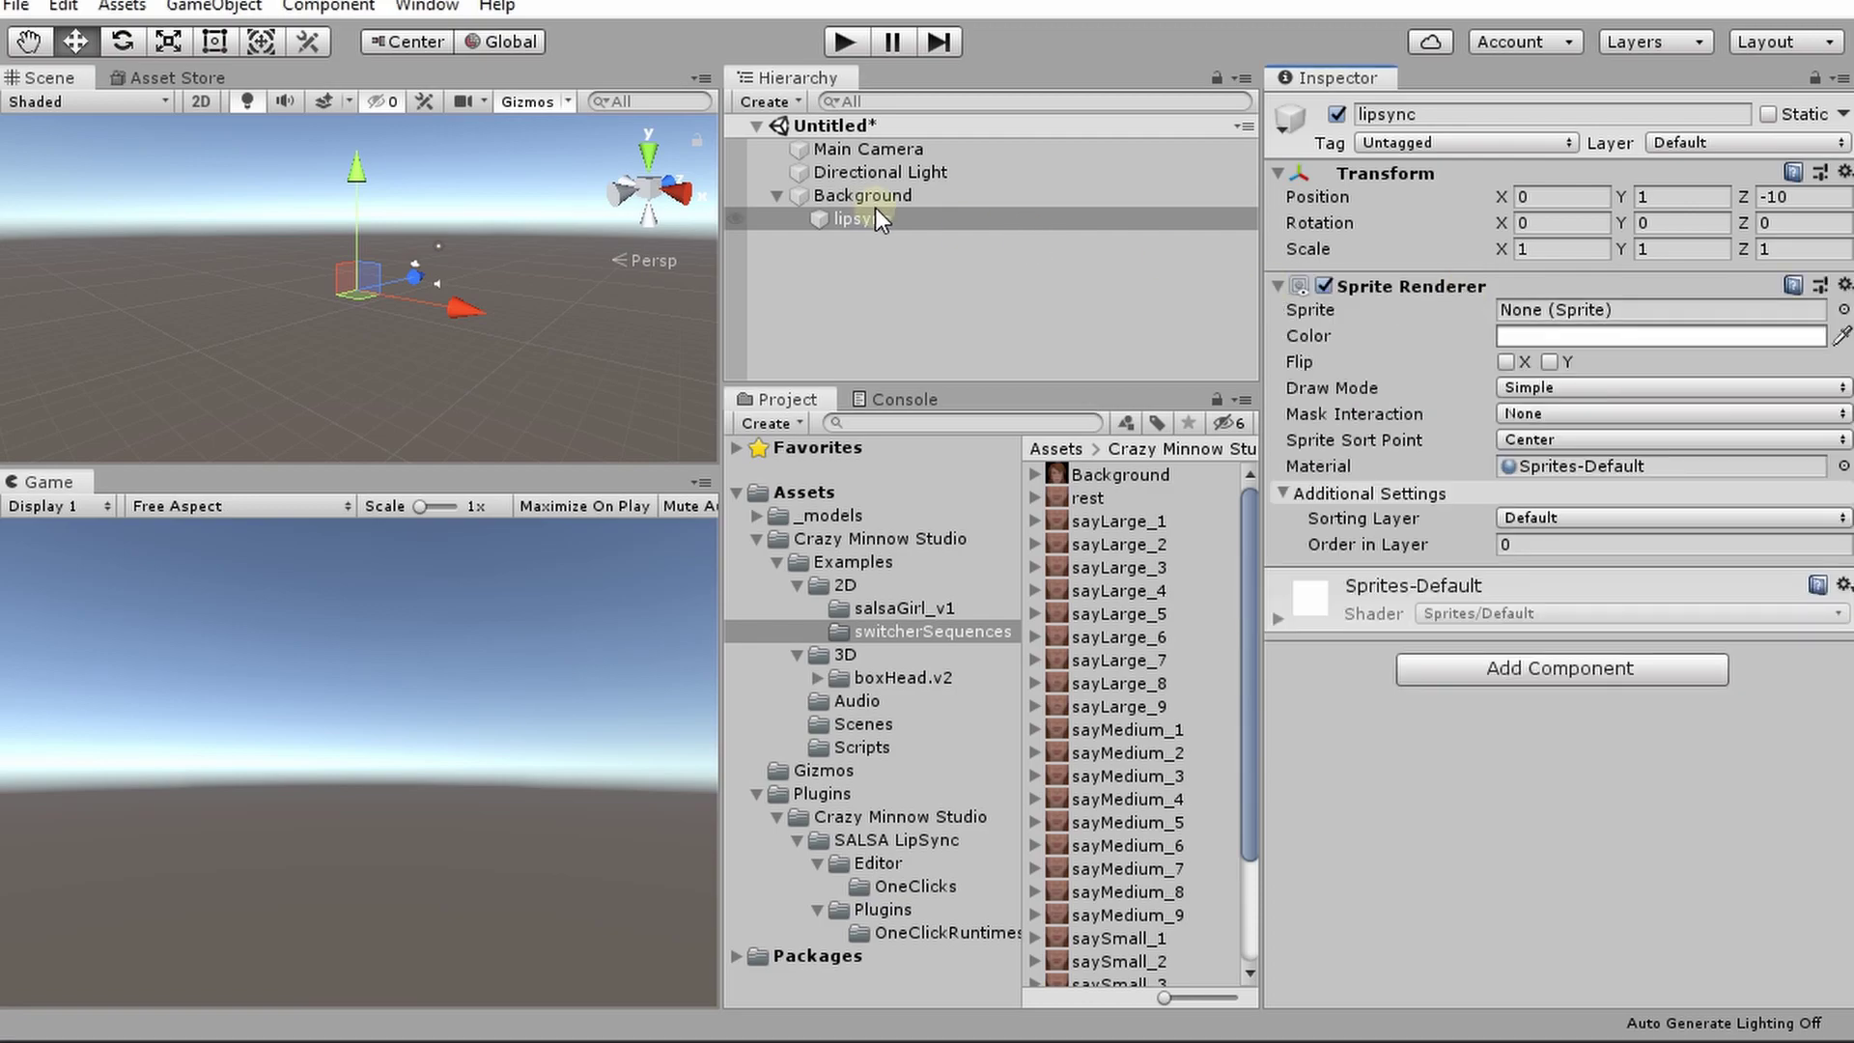
pyautogui.click(849, 198)
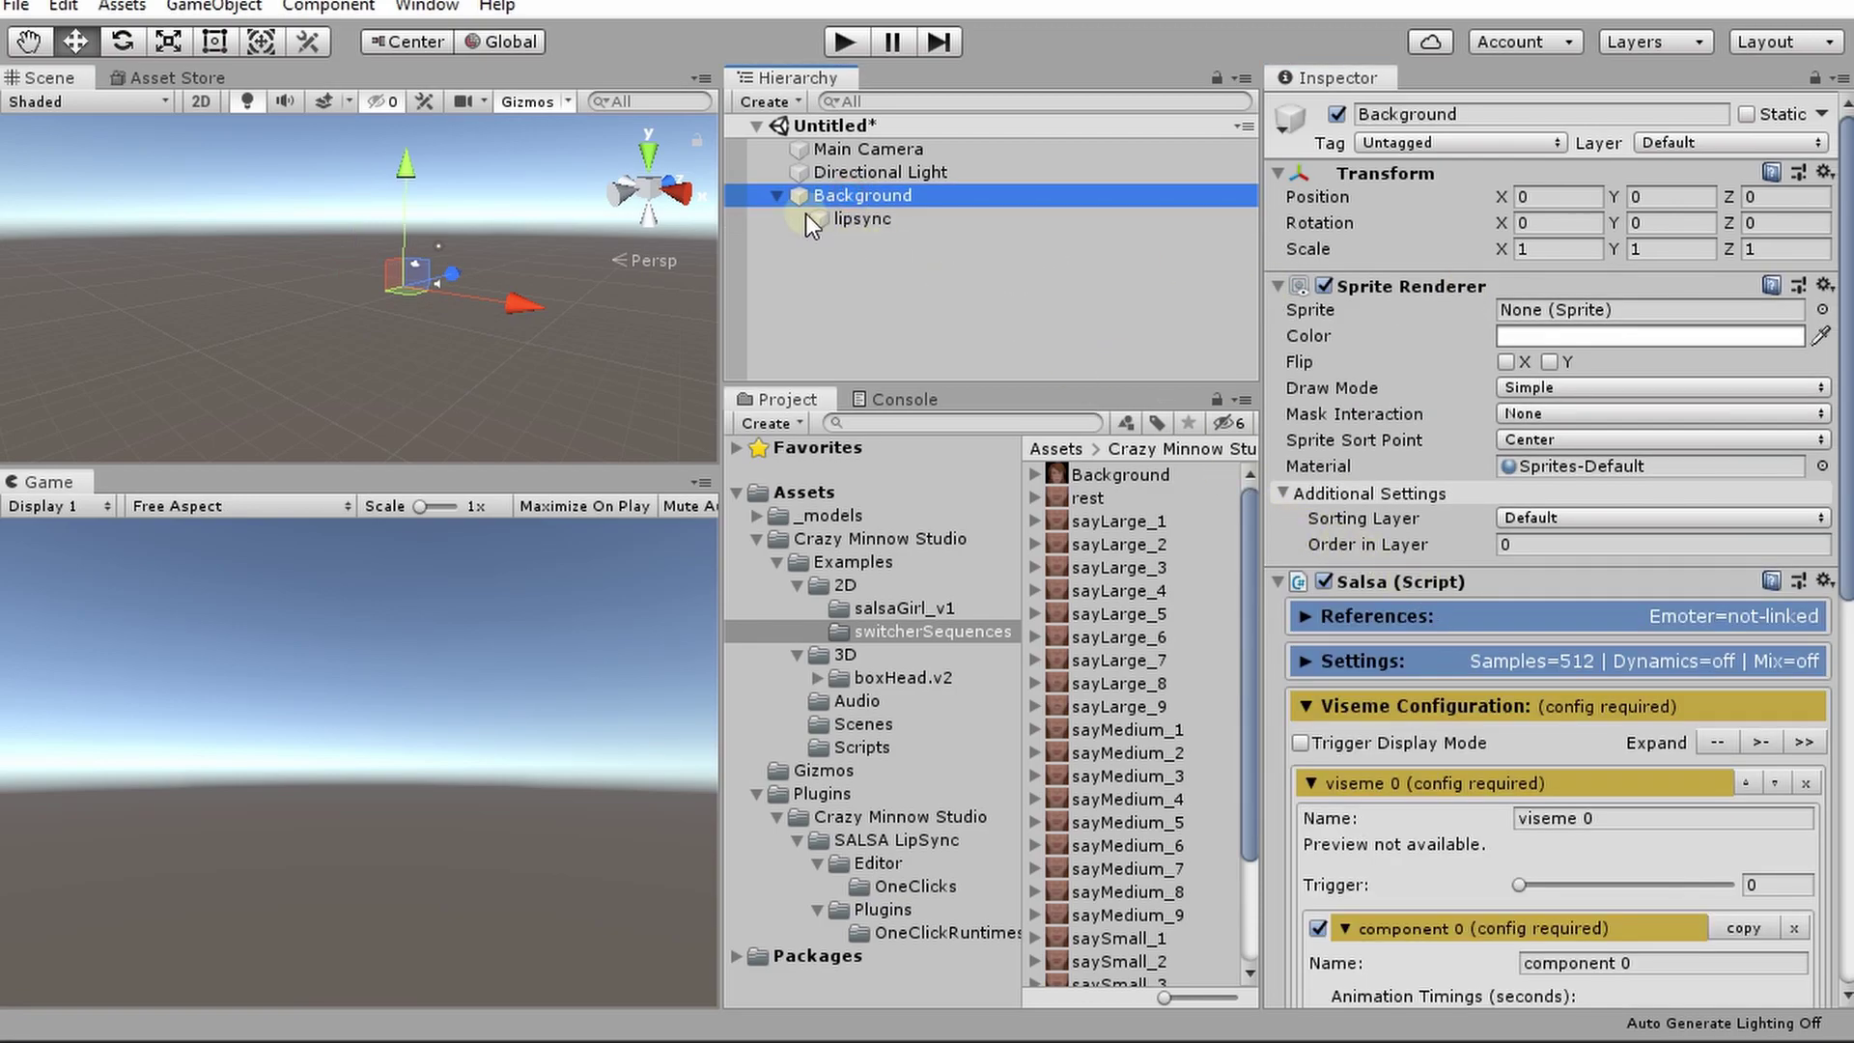
# Set lipsync as viseme 0's renderer and restore the Background sprite on Background's Sprite Renderer.
pyautogui.scroll(-10, 1433, 560)
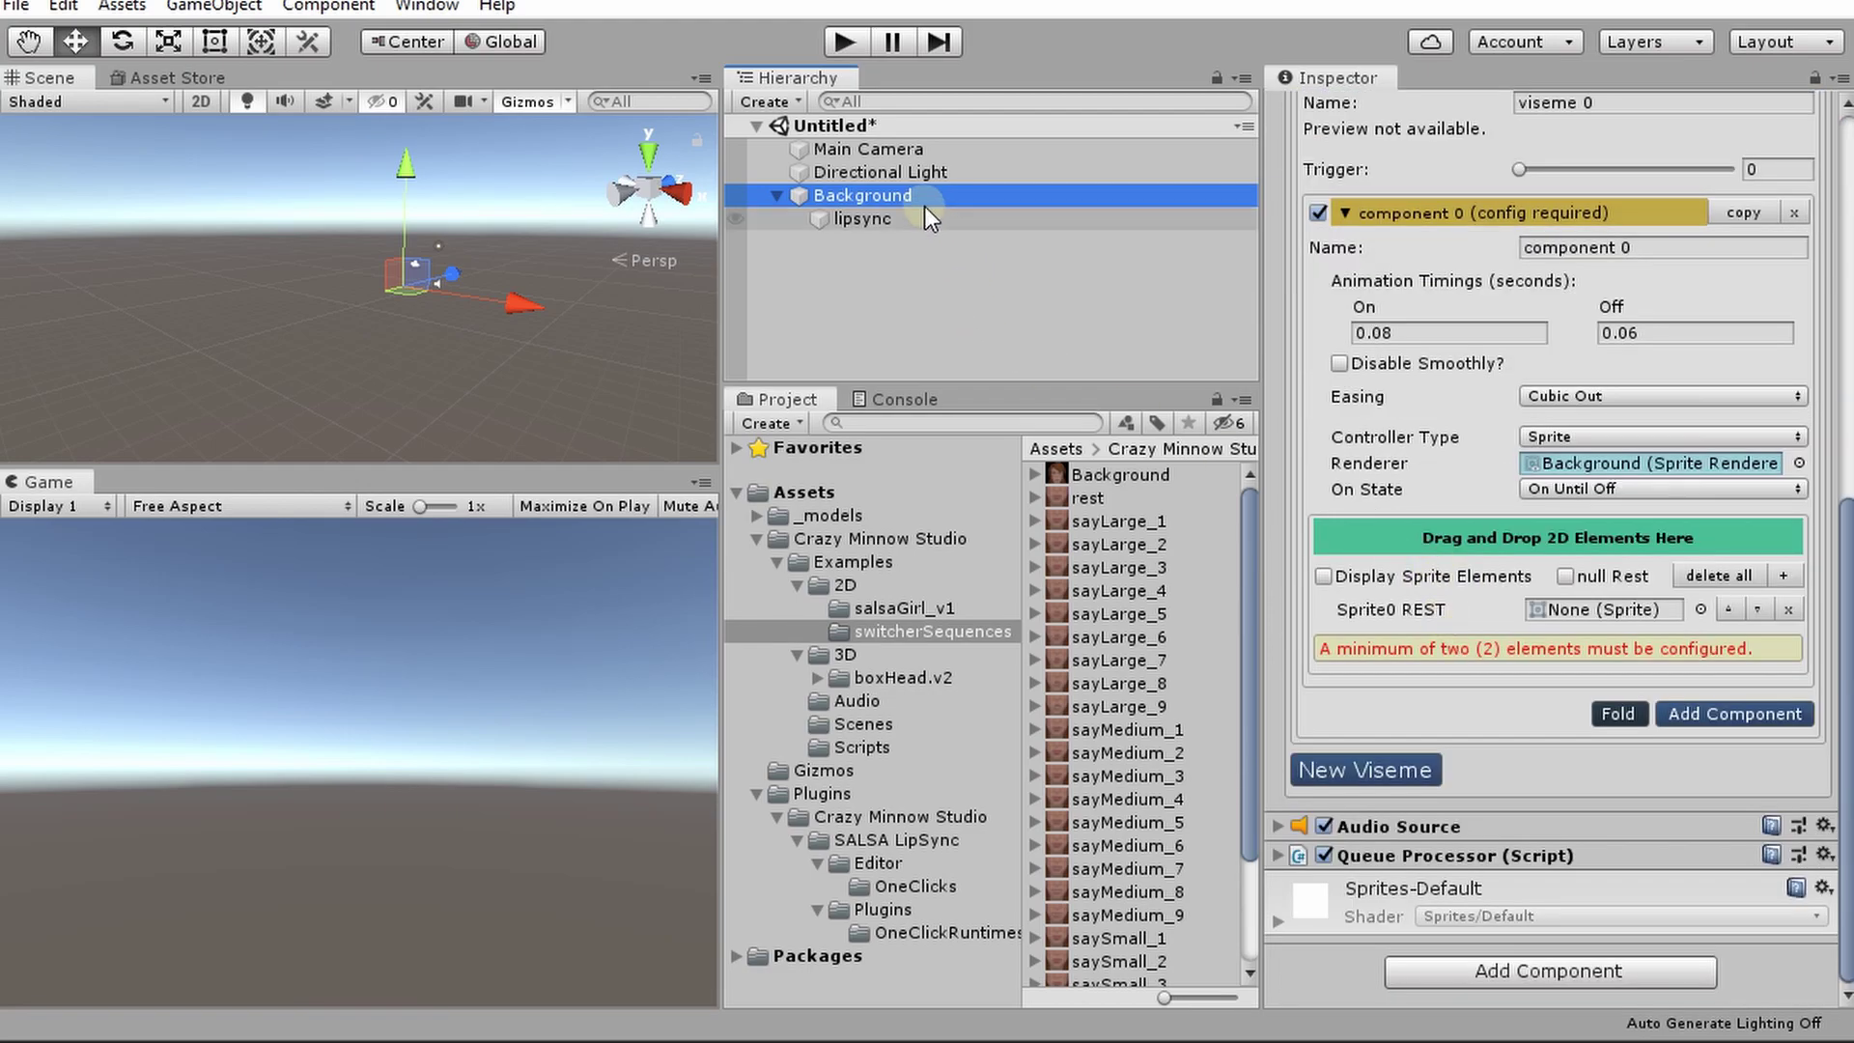
pyautogui.moveTo(857, 223); pyautogui.dragTo(1636, 464)
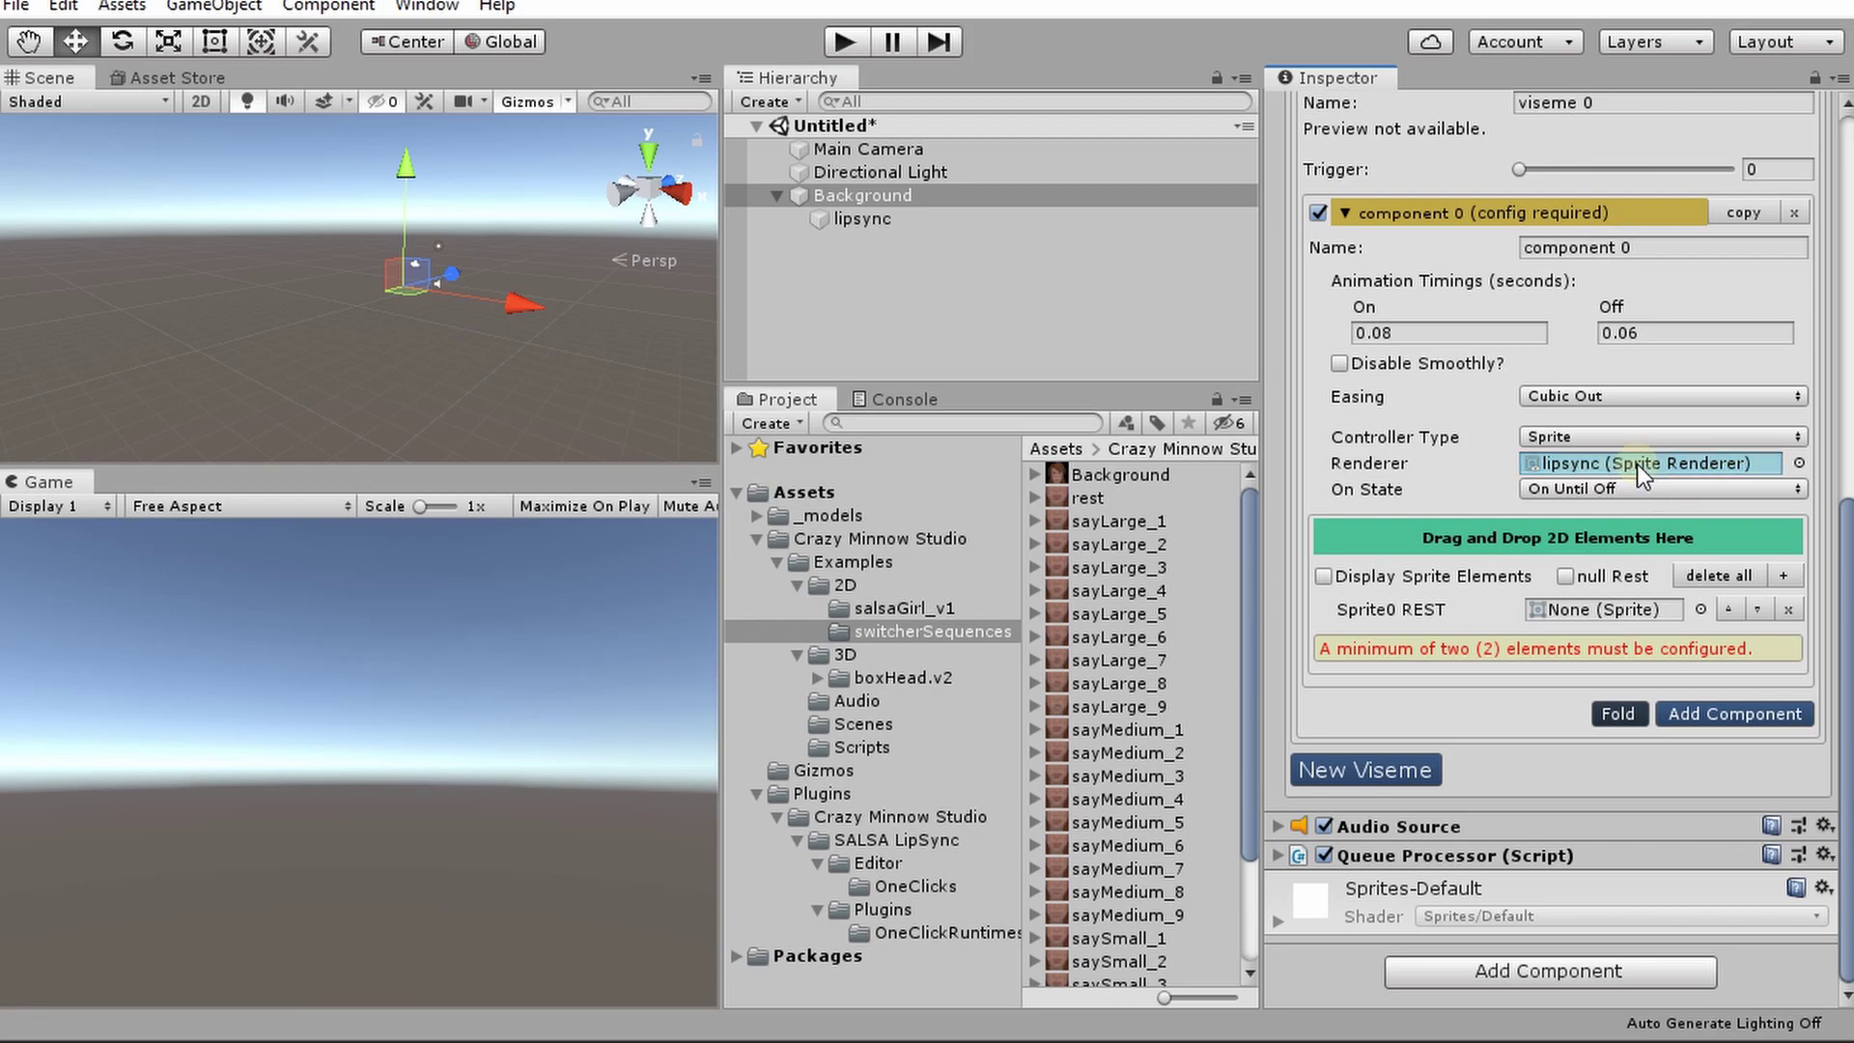
pyautogui.scroll(10, 1486, 576)
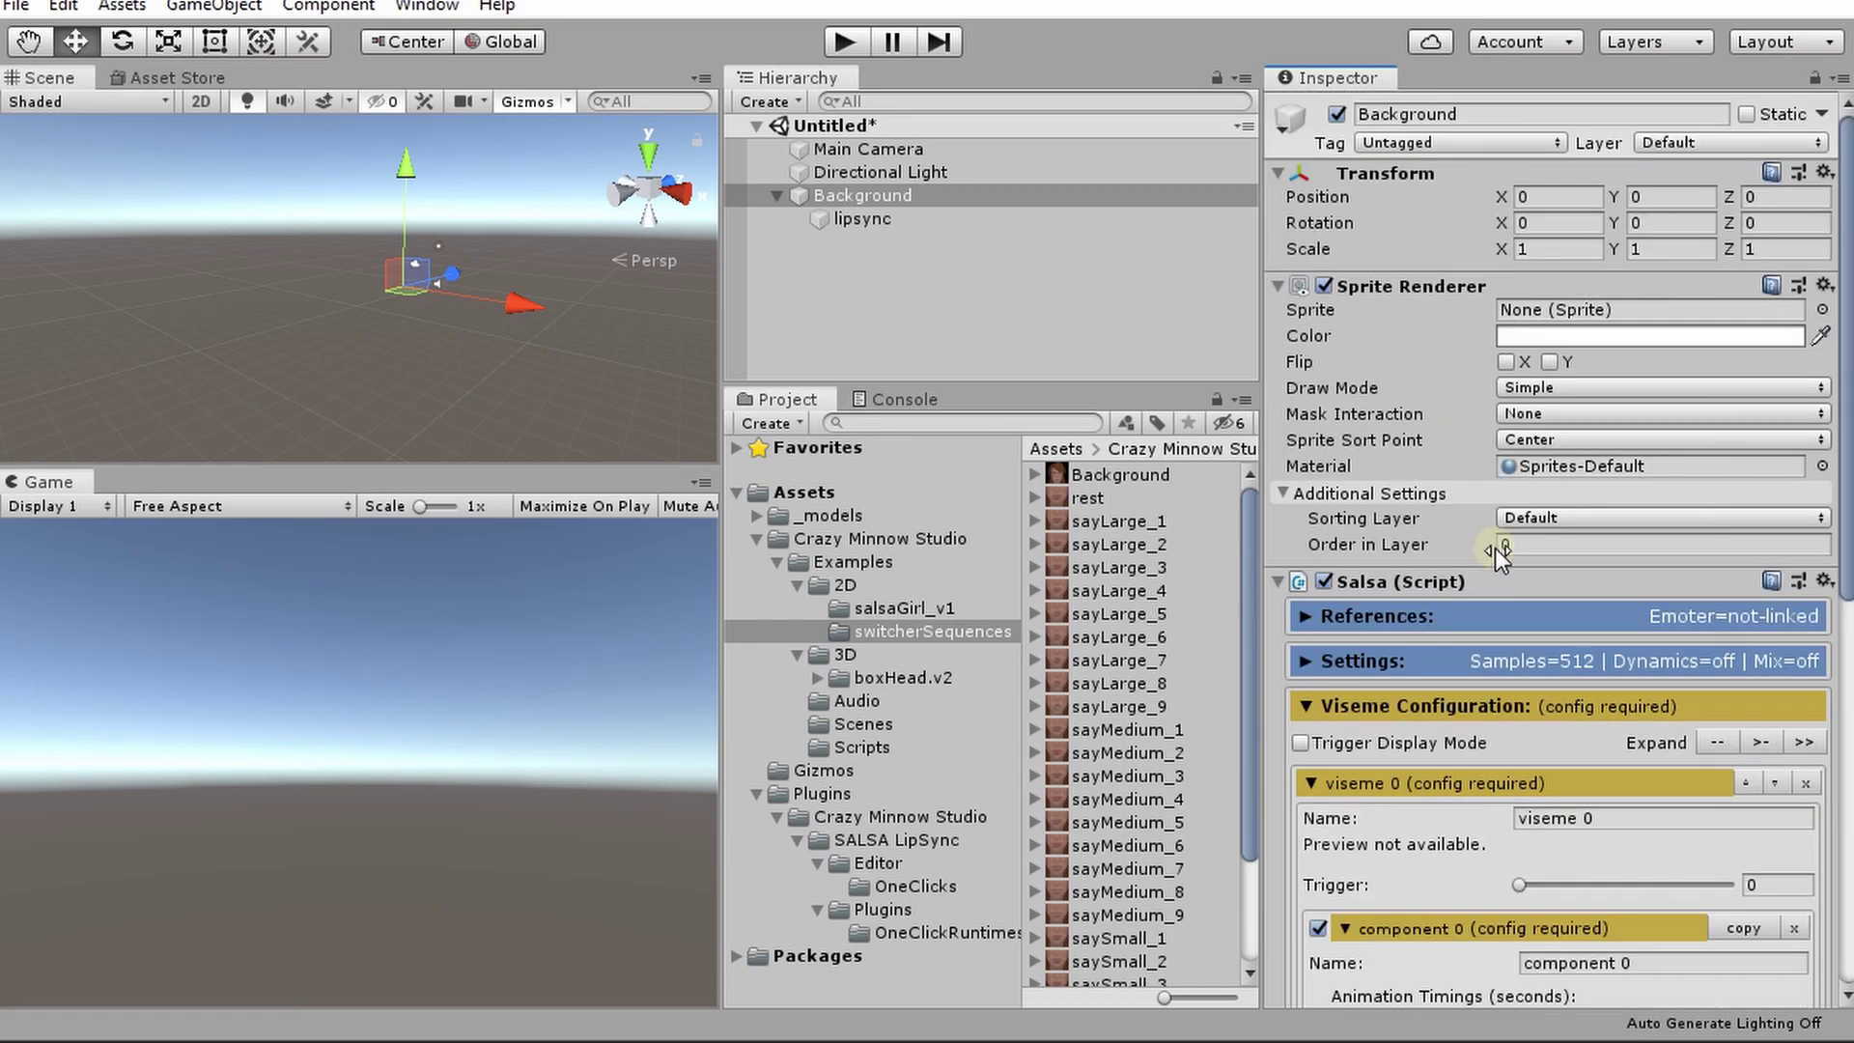
pyautogui.moveTo(1133, 473); pyautogui.dragTo(1556, 312)
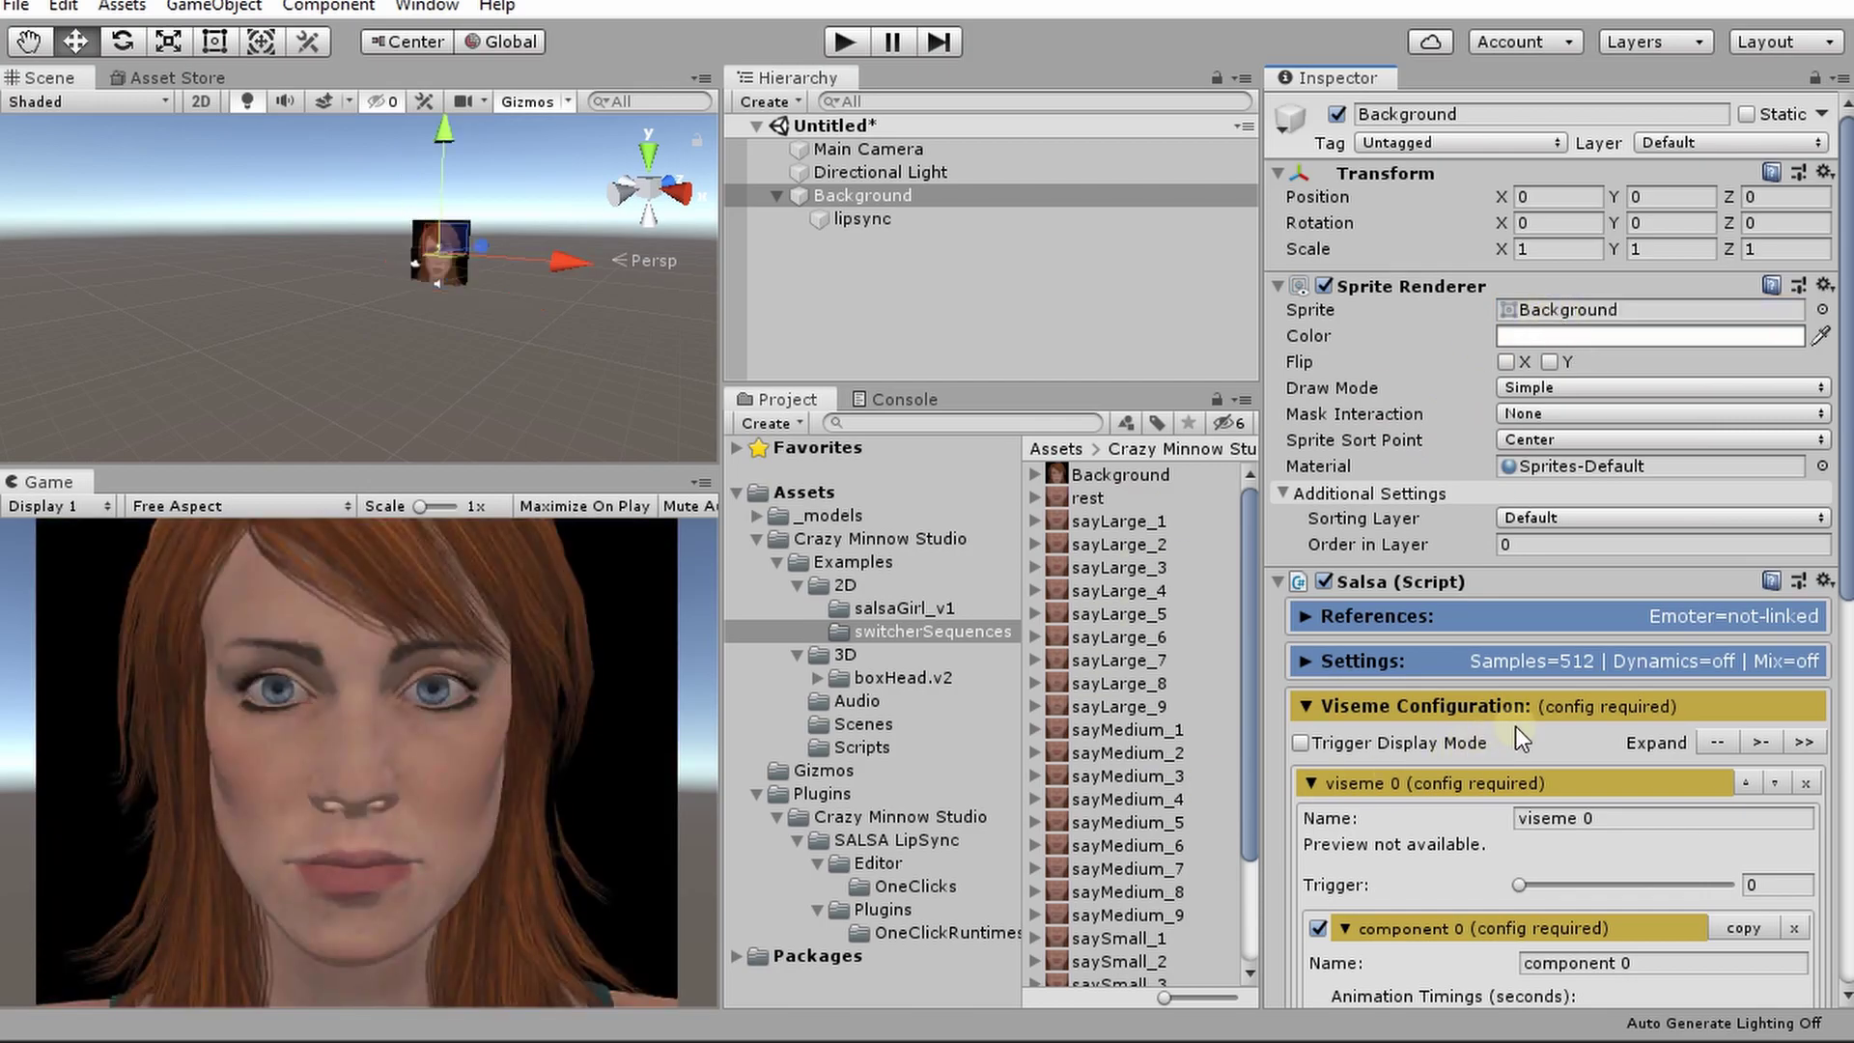
pyautogui.scroll(-8, 1537, 705)
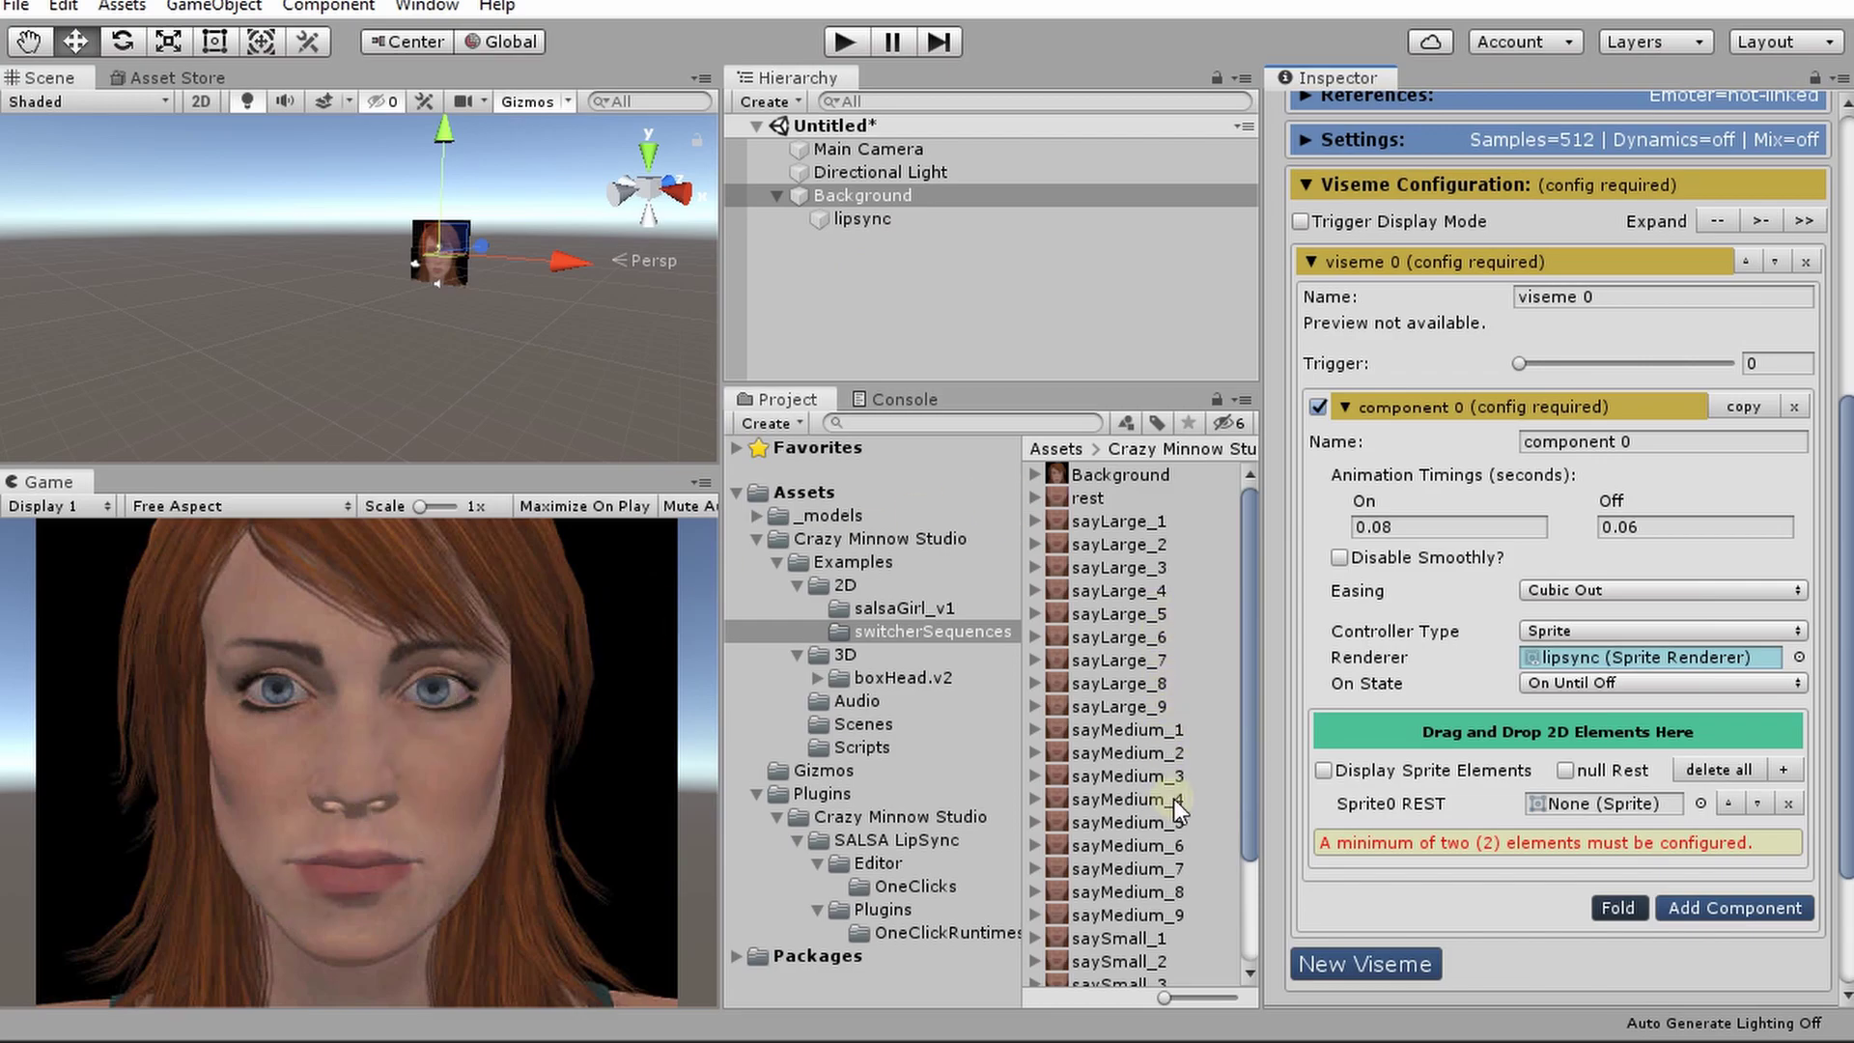
# Name the viseme 'small', put the rest sprite in its REST slot, and preview saySmall_1.
pyautogui.click(1590, 295)
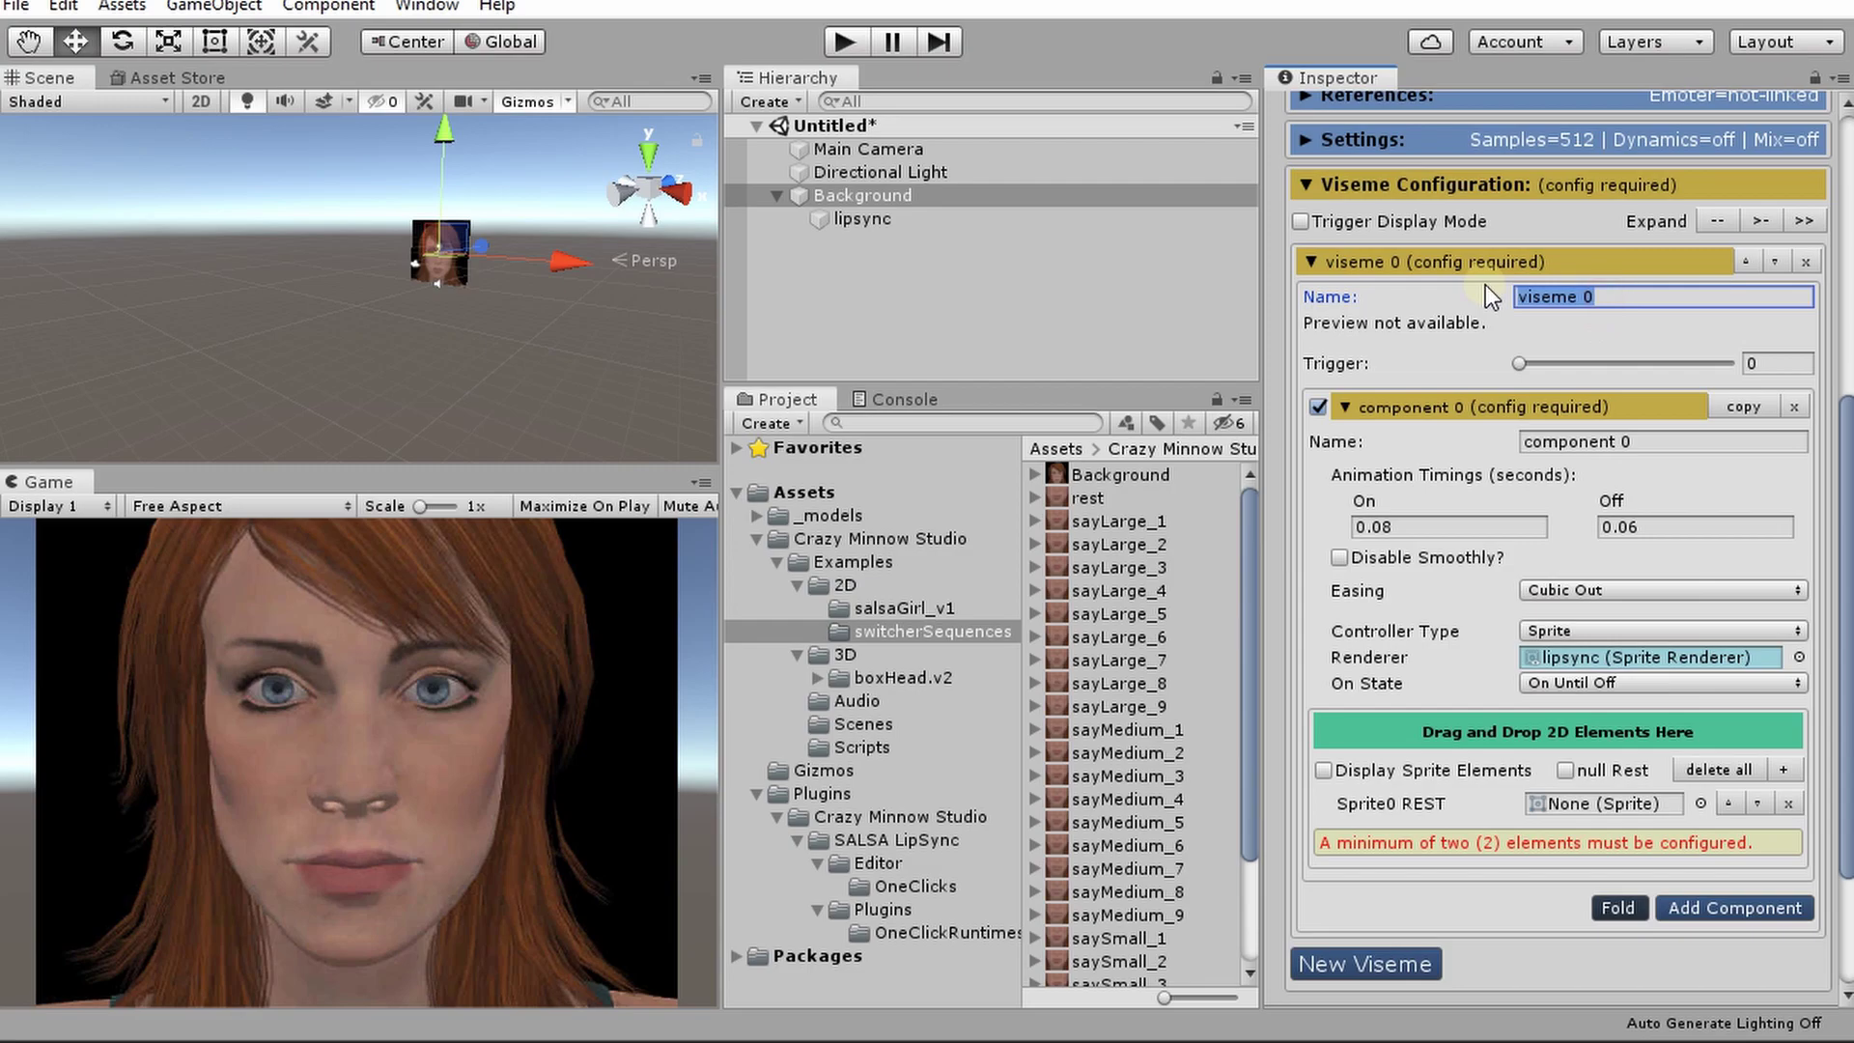
pyautogui.write('small')
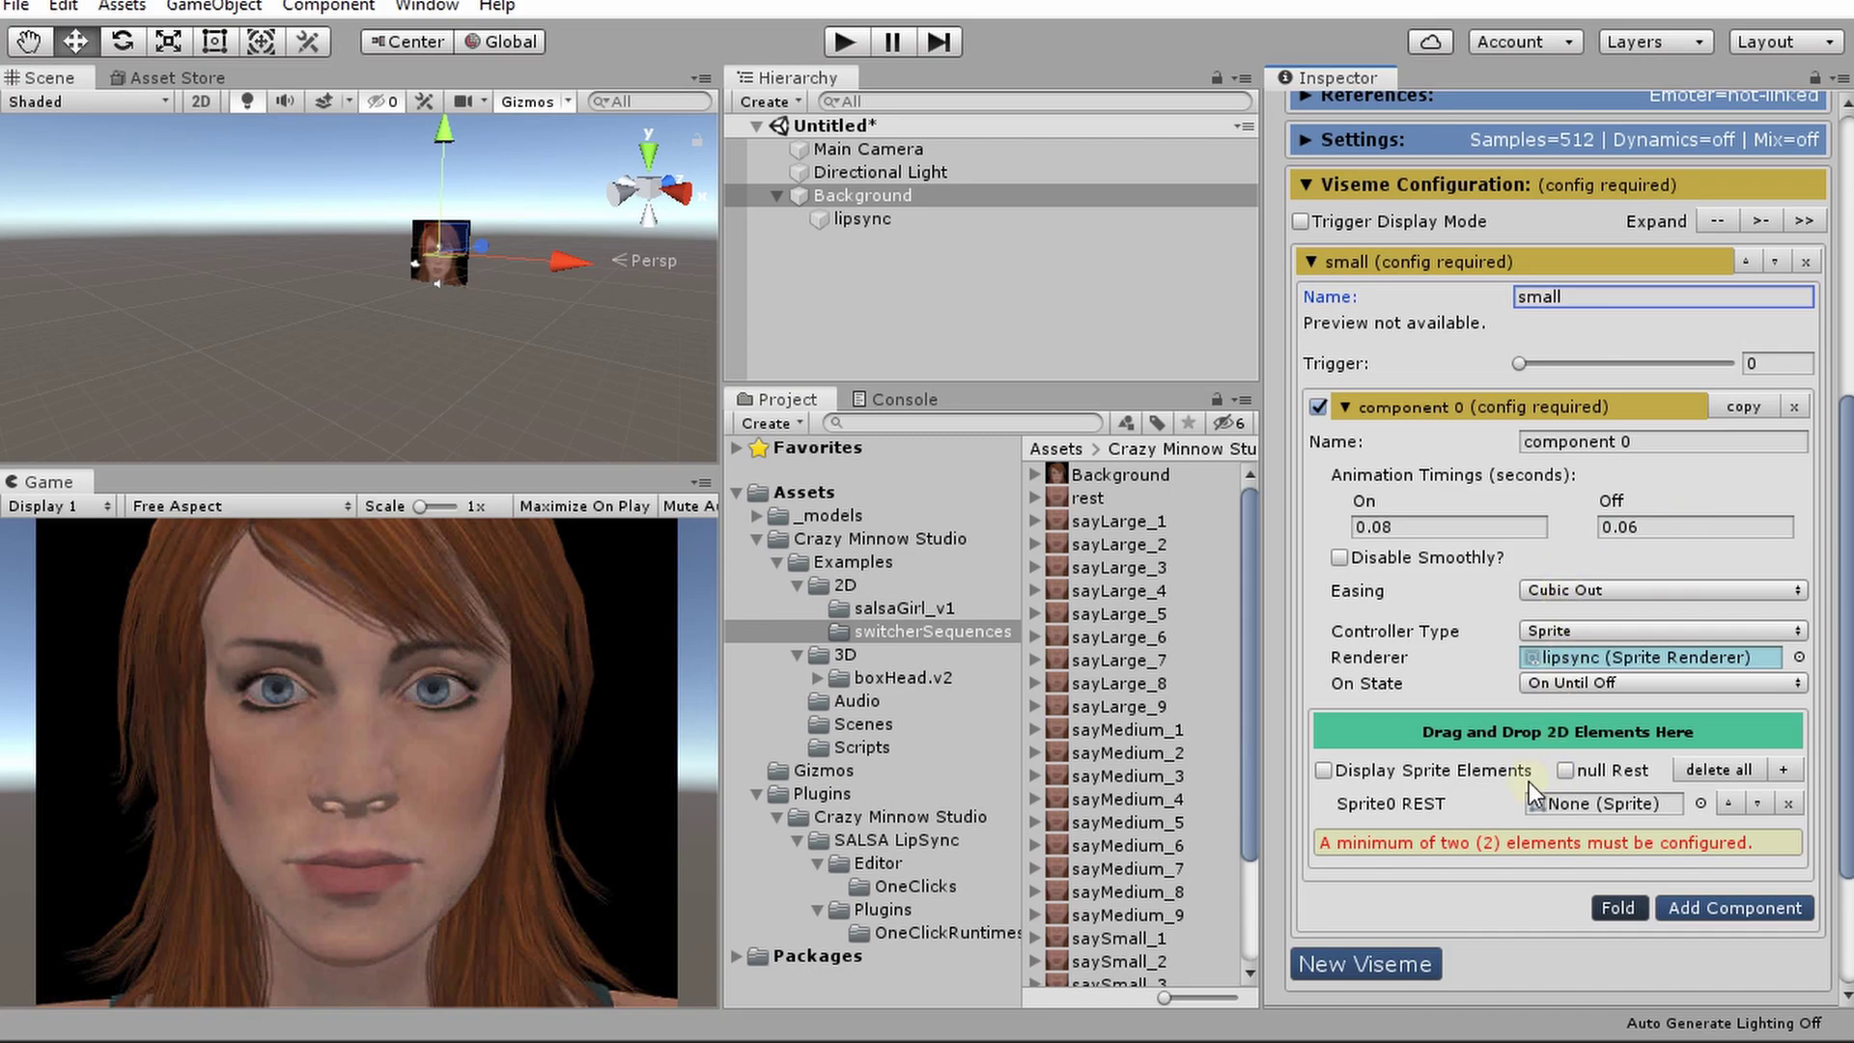
pyautogui.scroll(-3, 1138, 908)
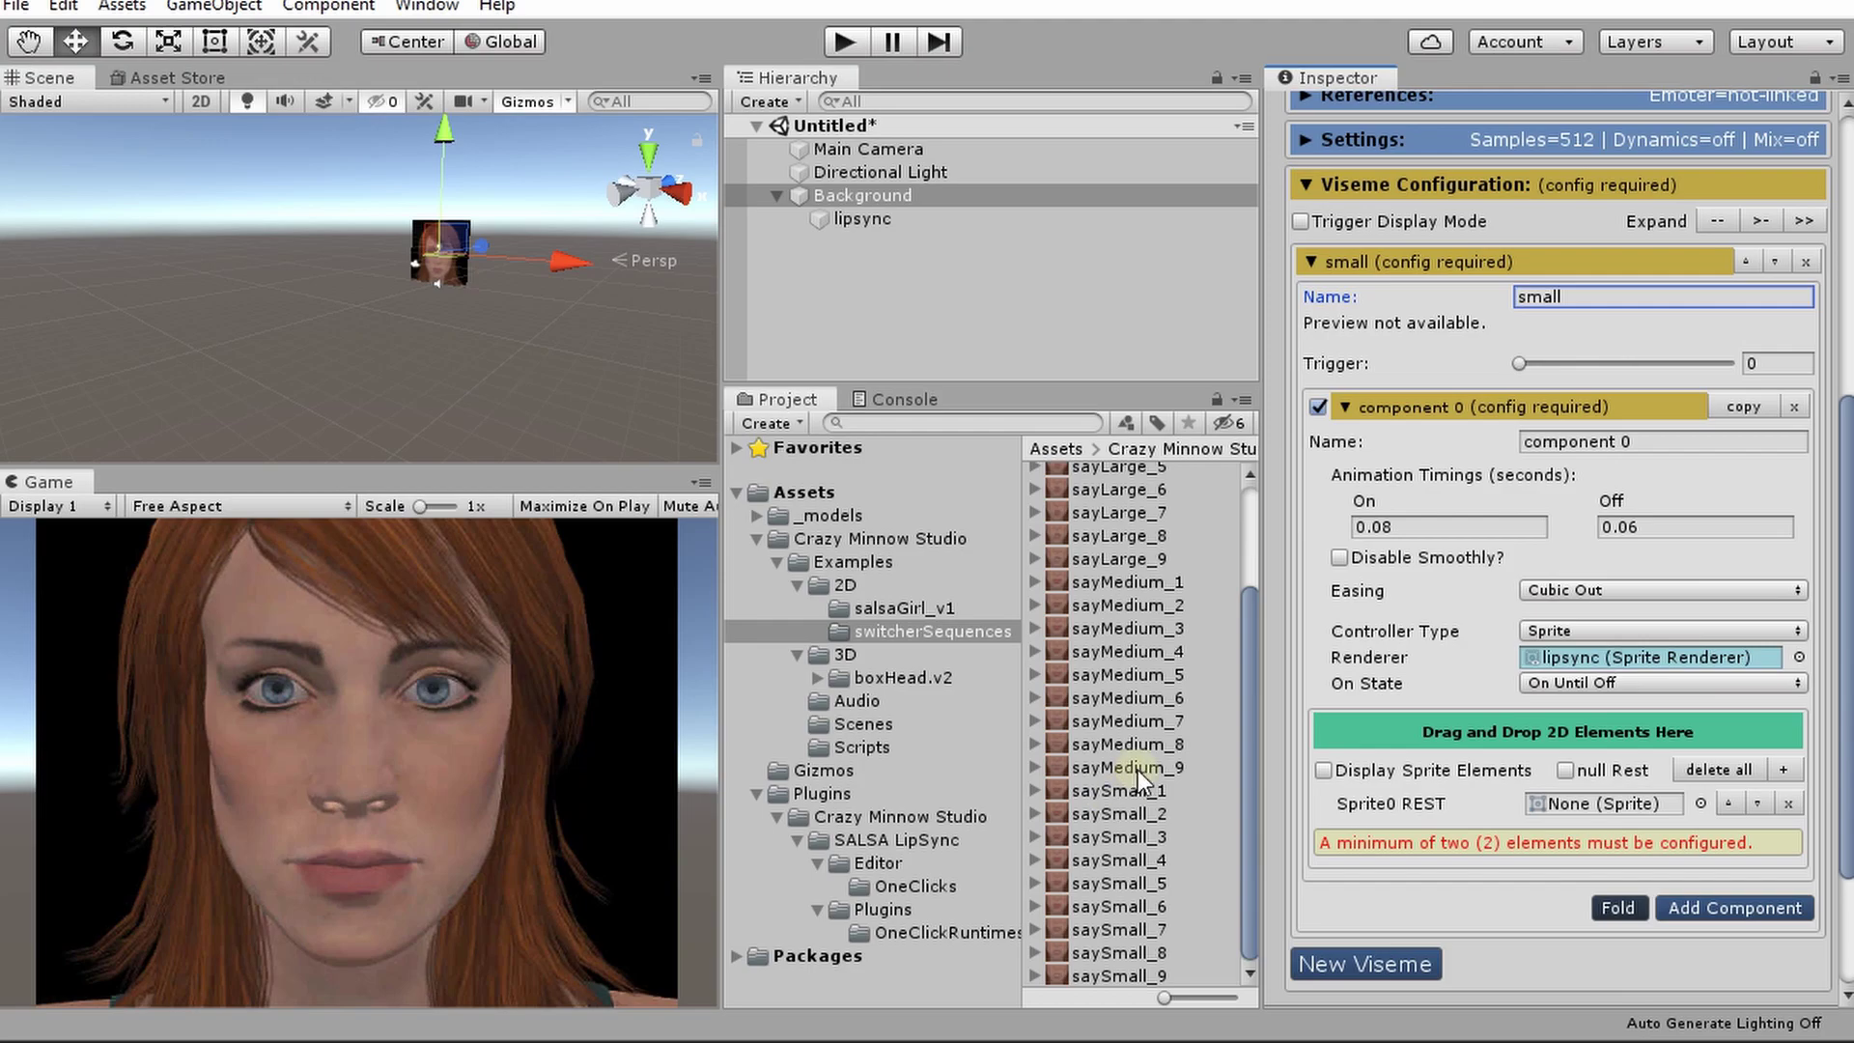
pyautogui.scroll(3, 1139, 733)
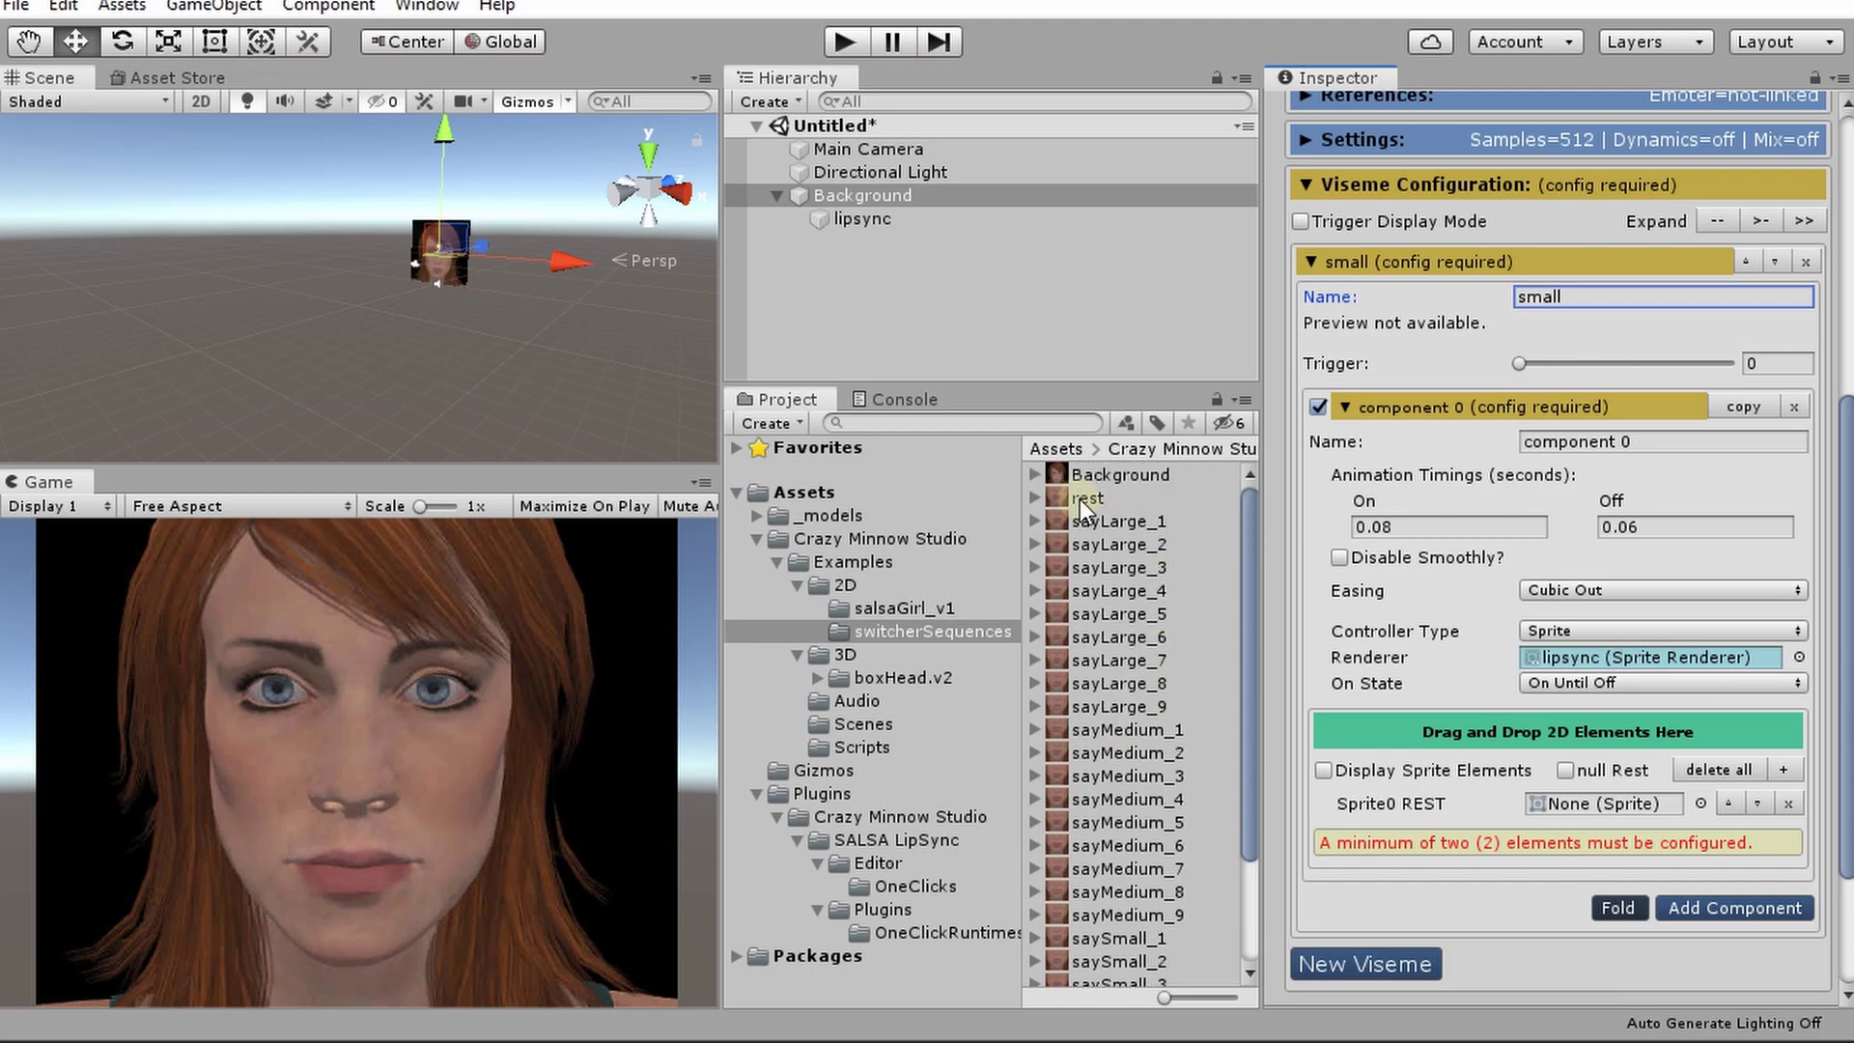
pyautogui.moveTo(1078, 498); pyautogui.dragTo(1563, 804)
pyautogui.scroll(-2, 1138, 705)
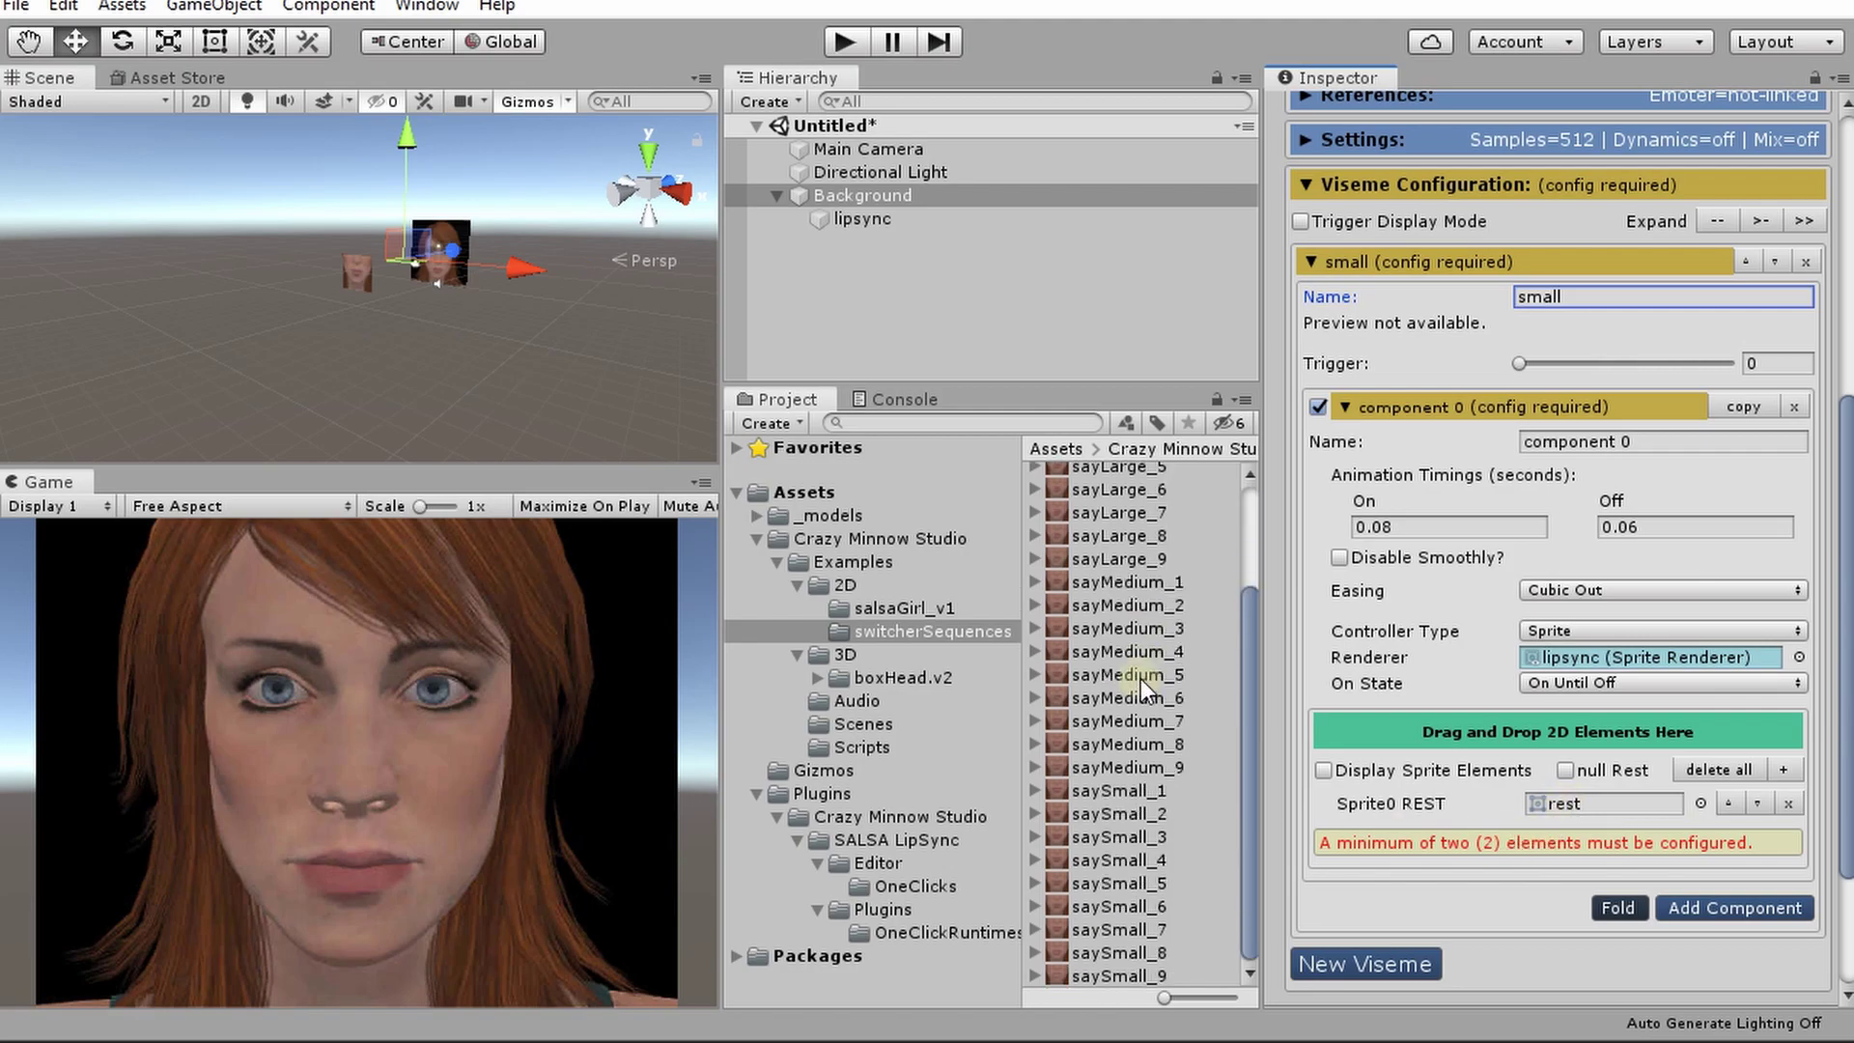
pyautogui.click(1100, 790)
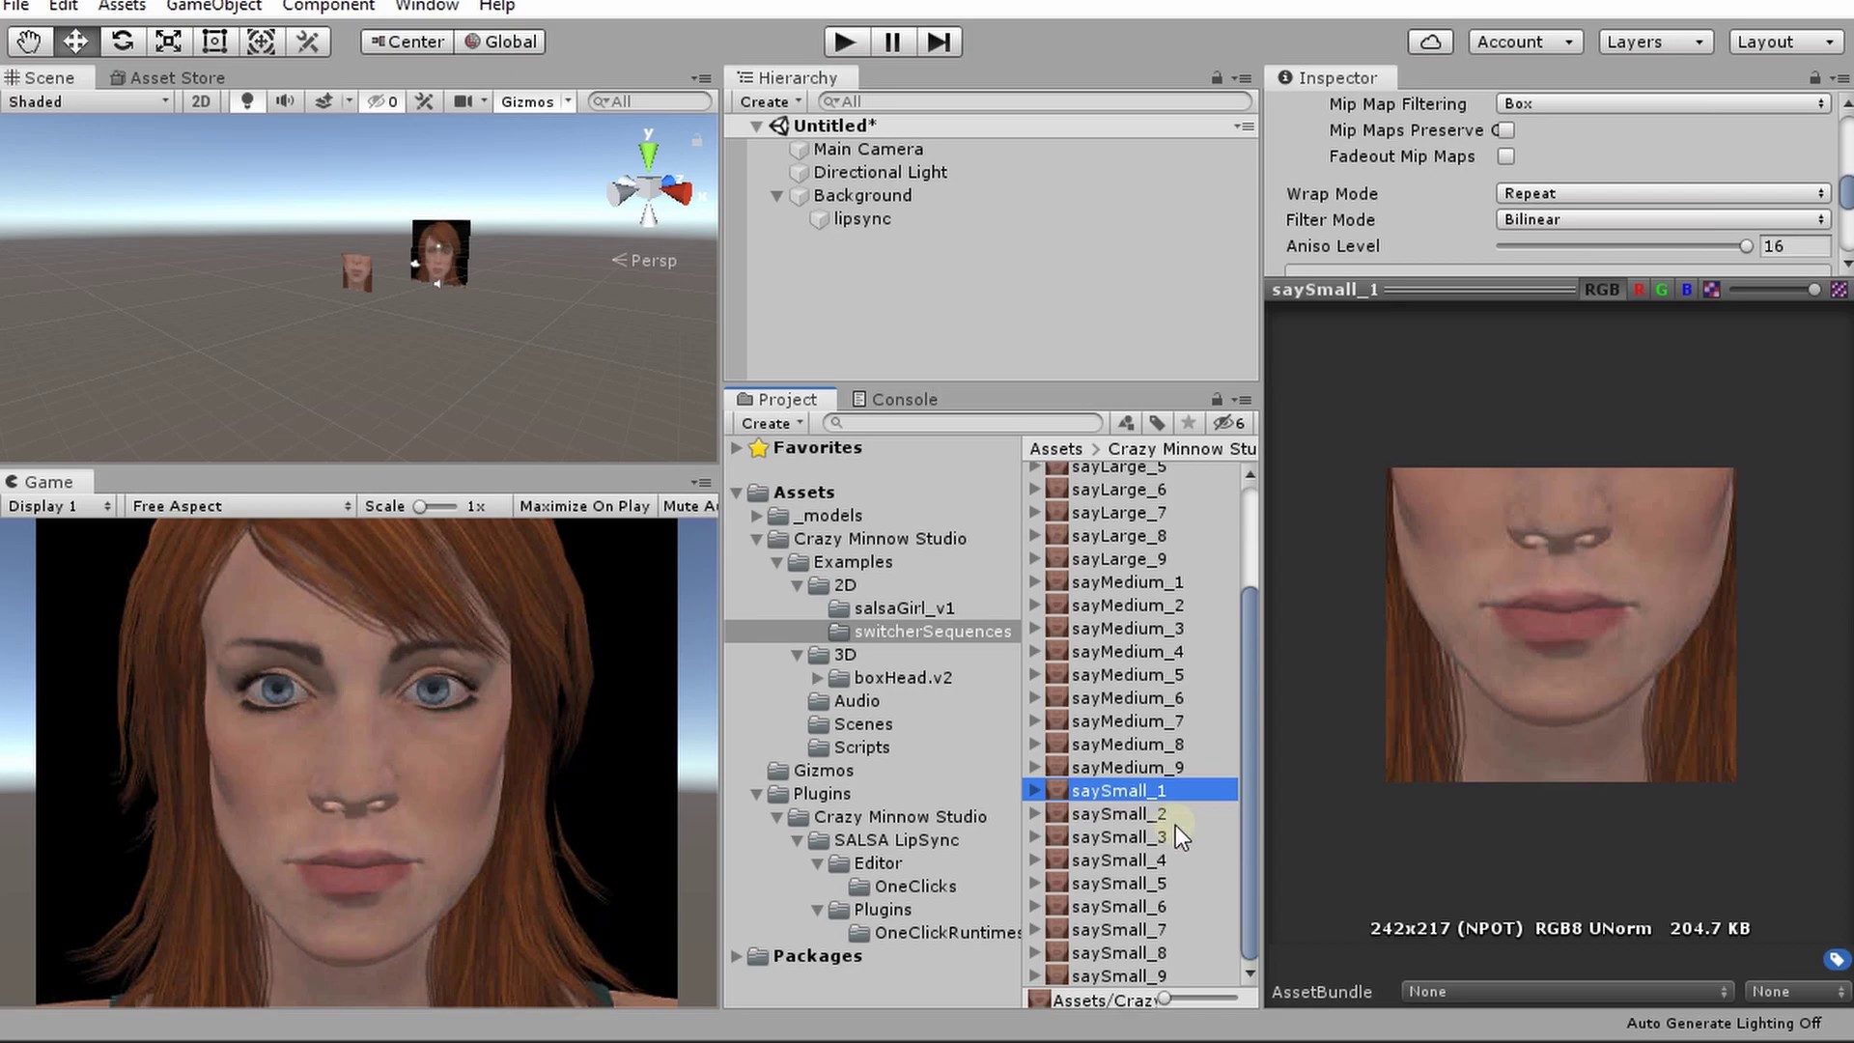
# Lock the Inspector on Background and drag saySmall_1 to saySmall_9 into the small viseme.
pyautogui.click(842, 196)
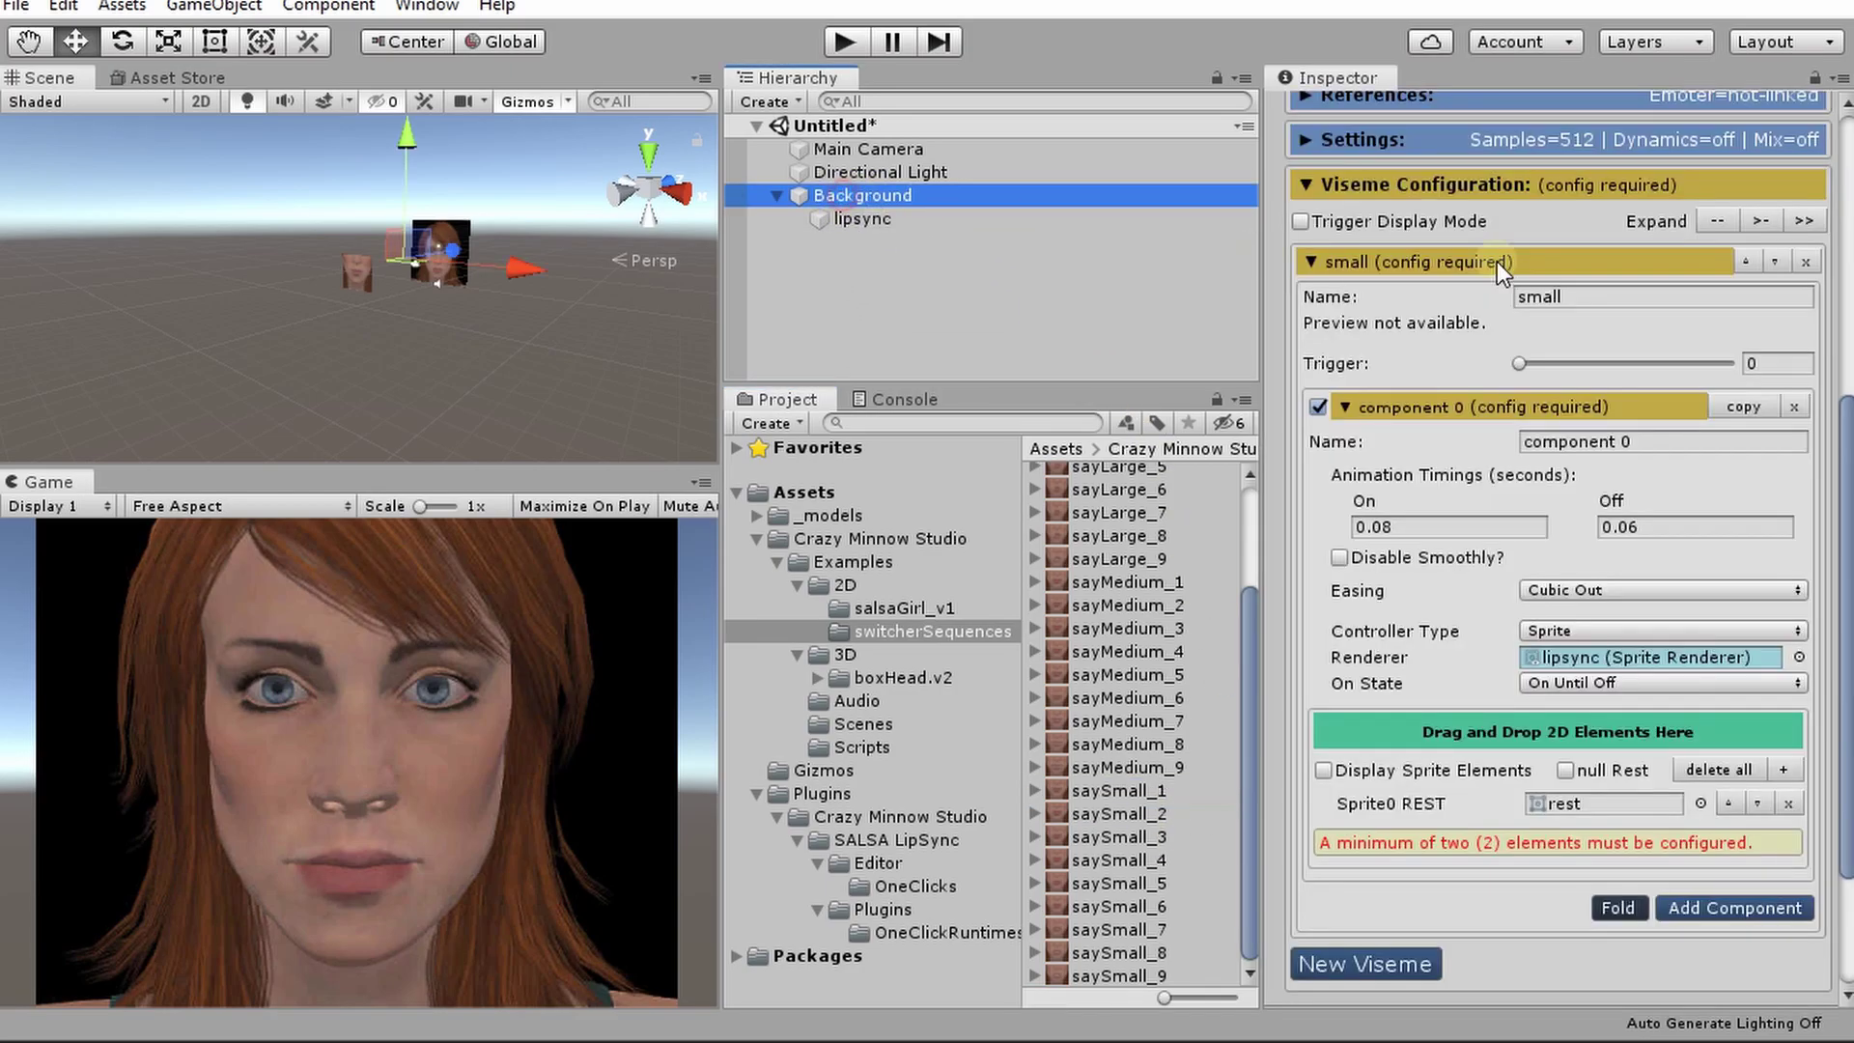
pyautogui.click(1815, 77)
pyautogui.click(1129, 790)
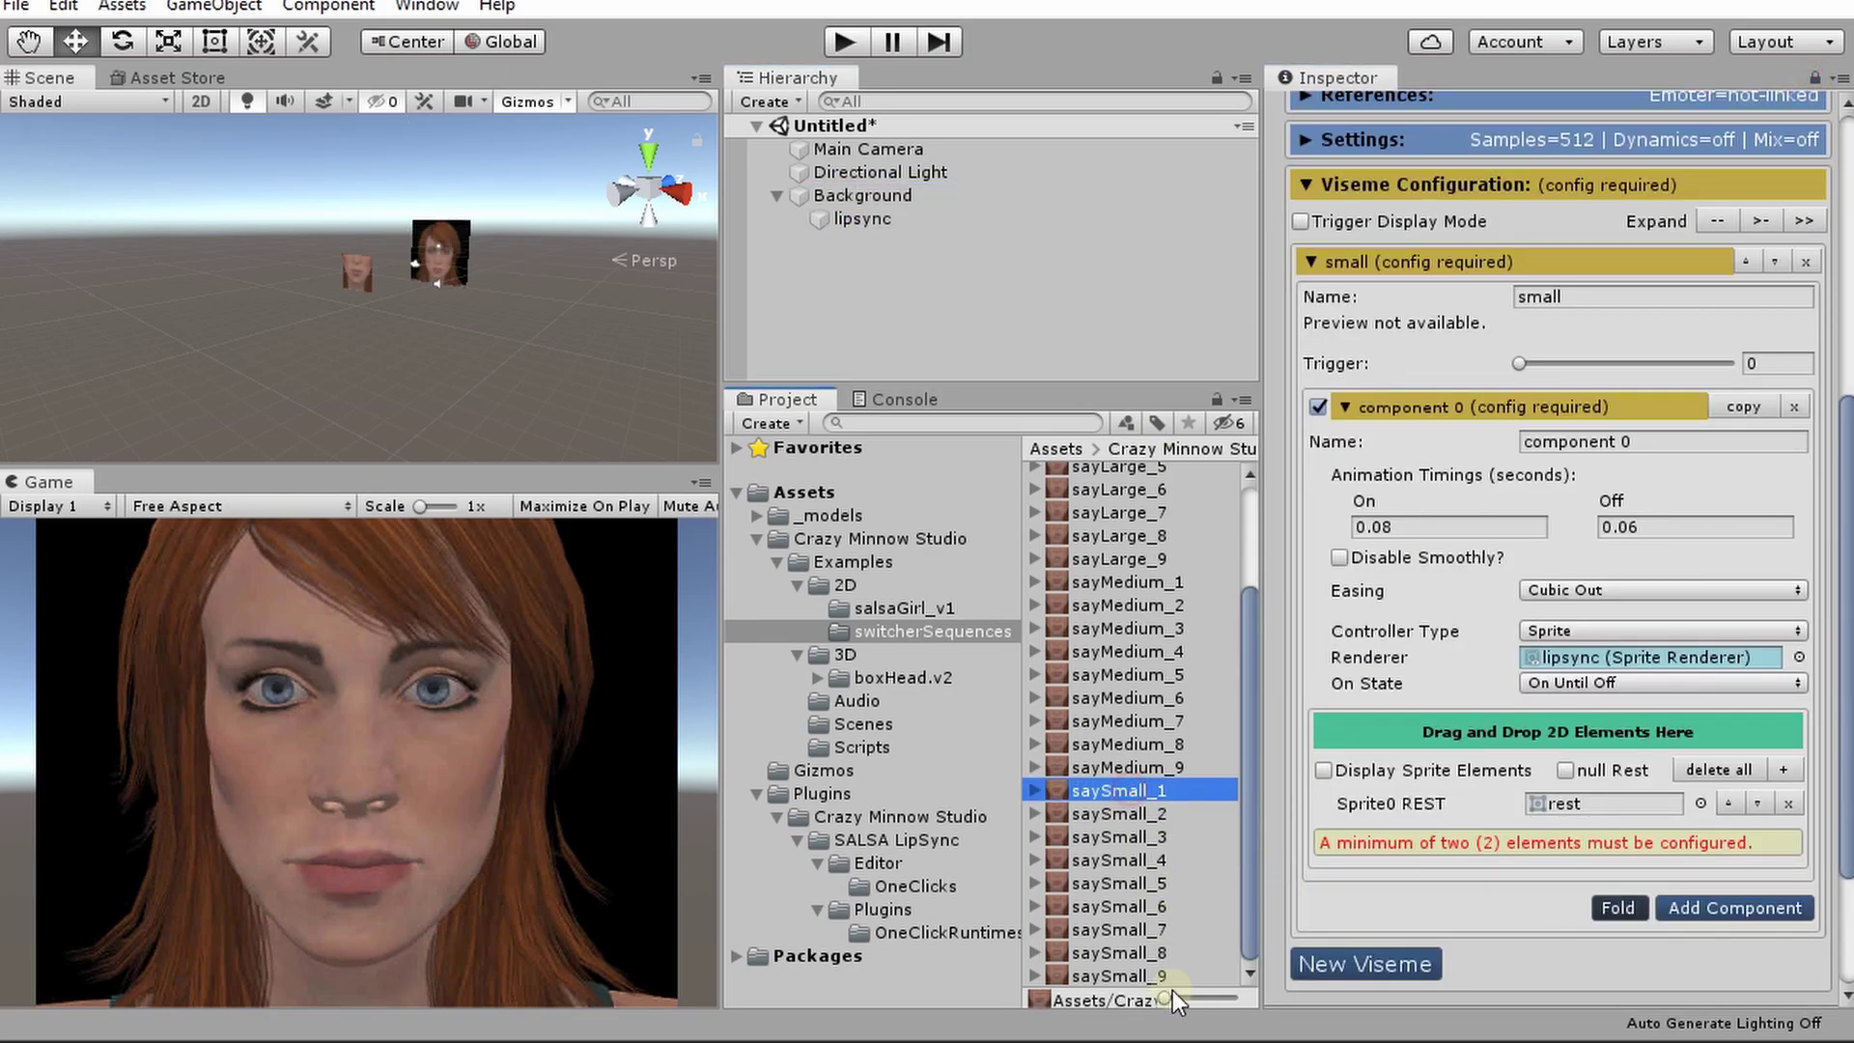
pyautogui.keyDown('shift'); pyautogui.click(1139, 981); pyautogui.keyUp('shift')
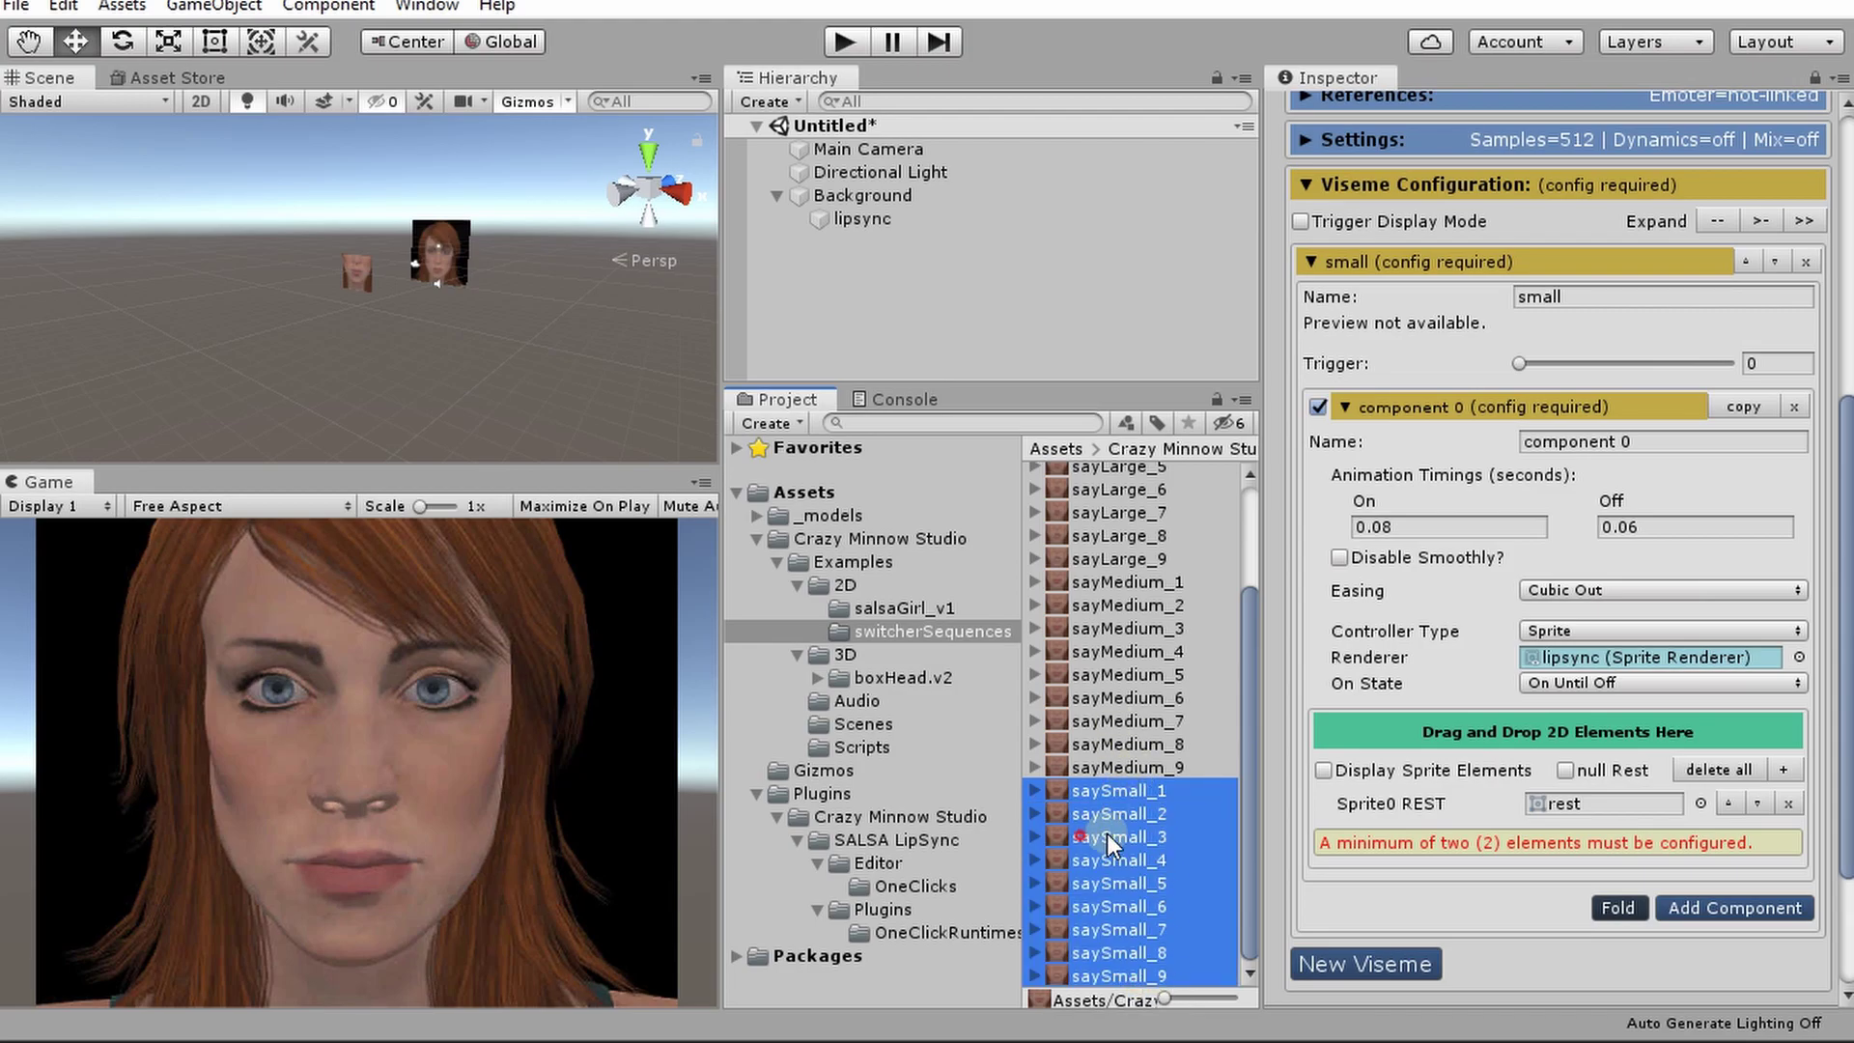
pyautogui.moveTo(1107, 834); pyautogui.dragTo(1456, 730)
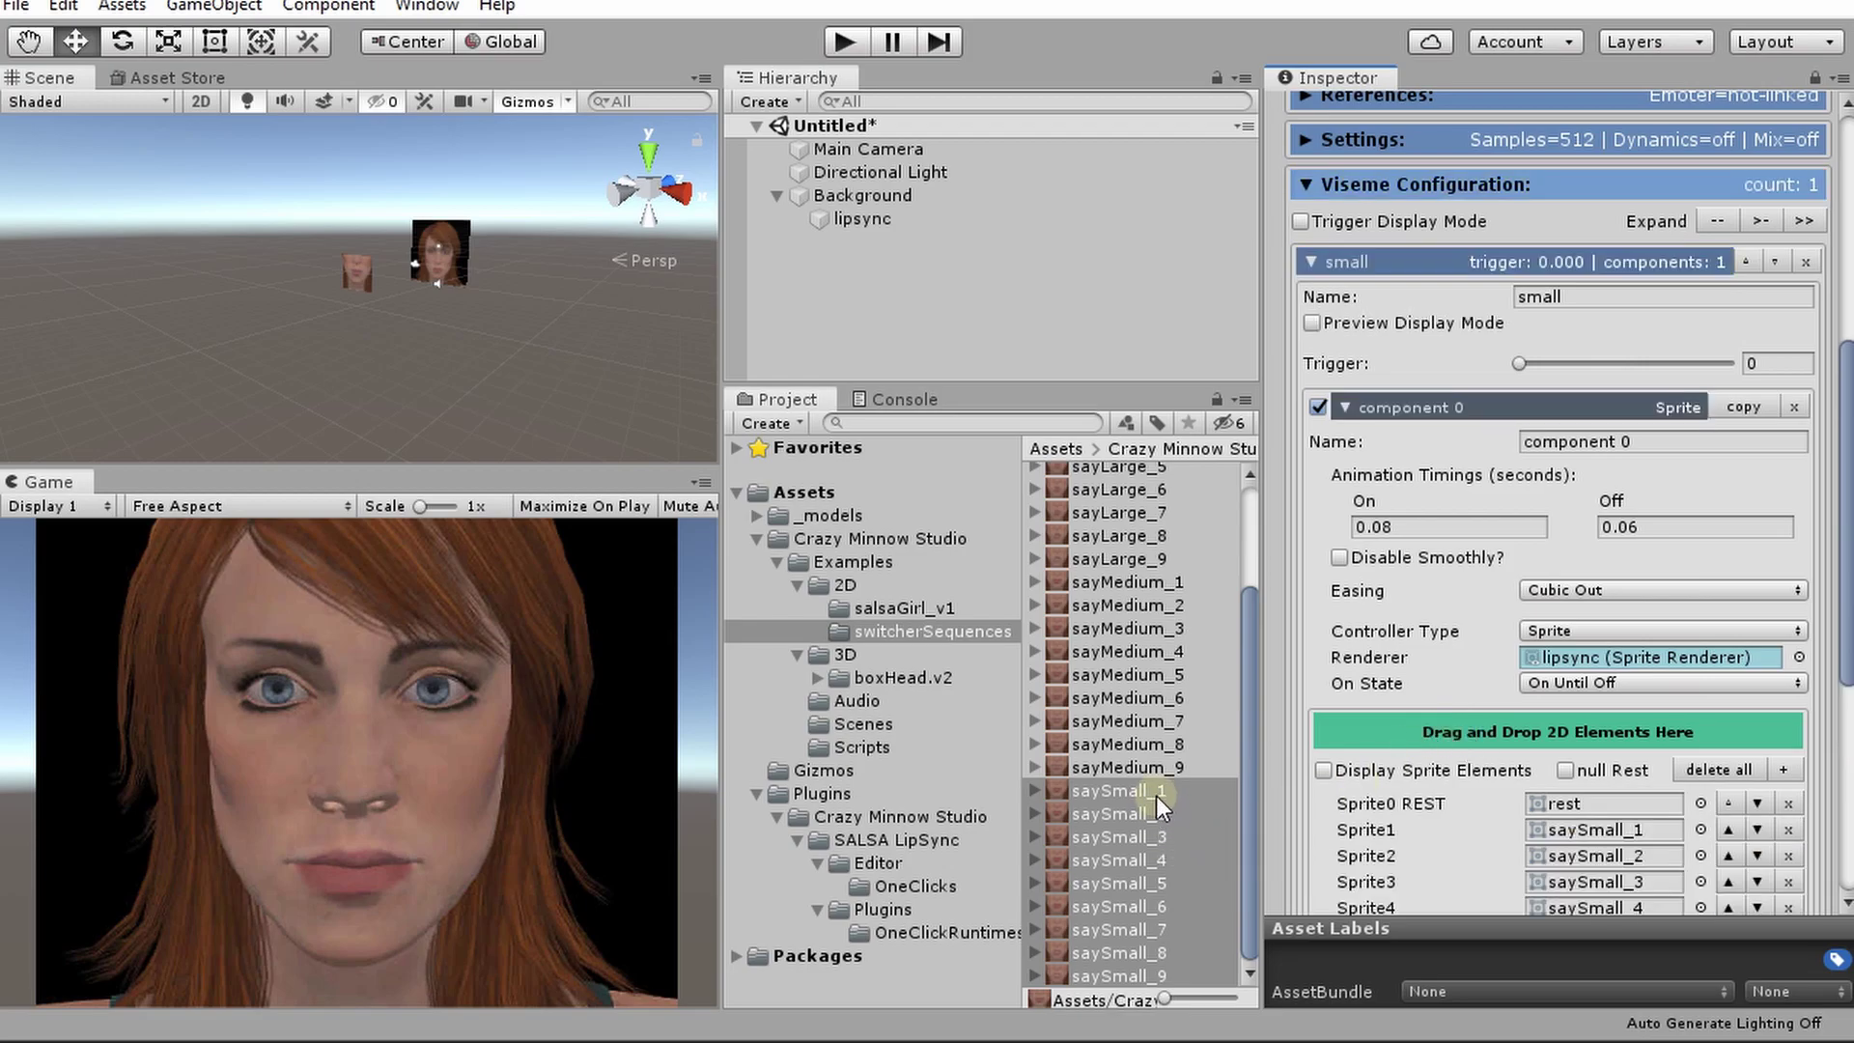
pyautogui.scroll(-8, 1663, 844)
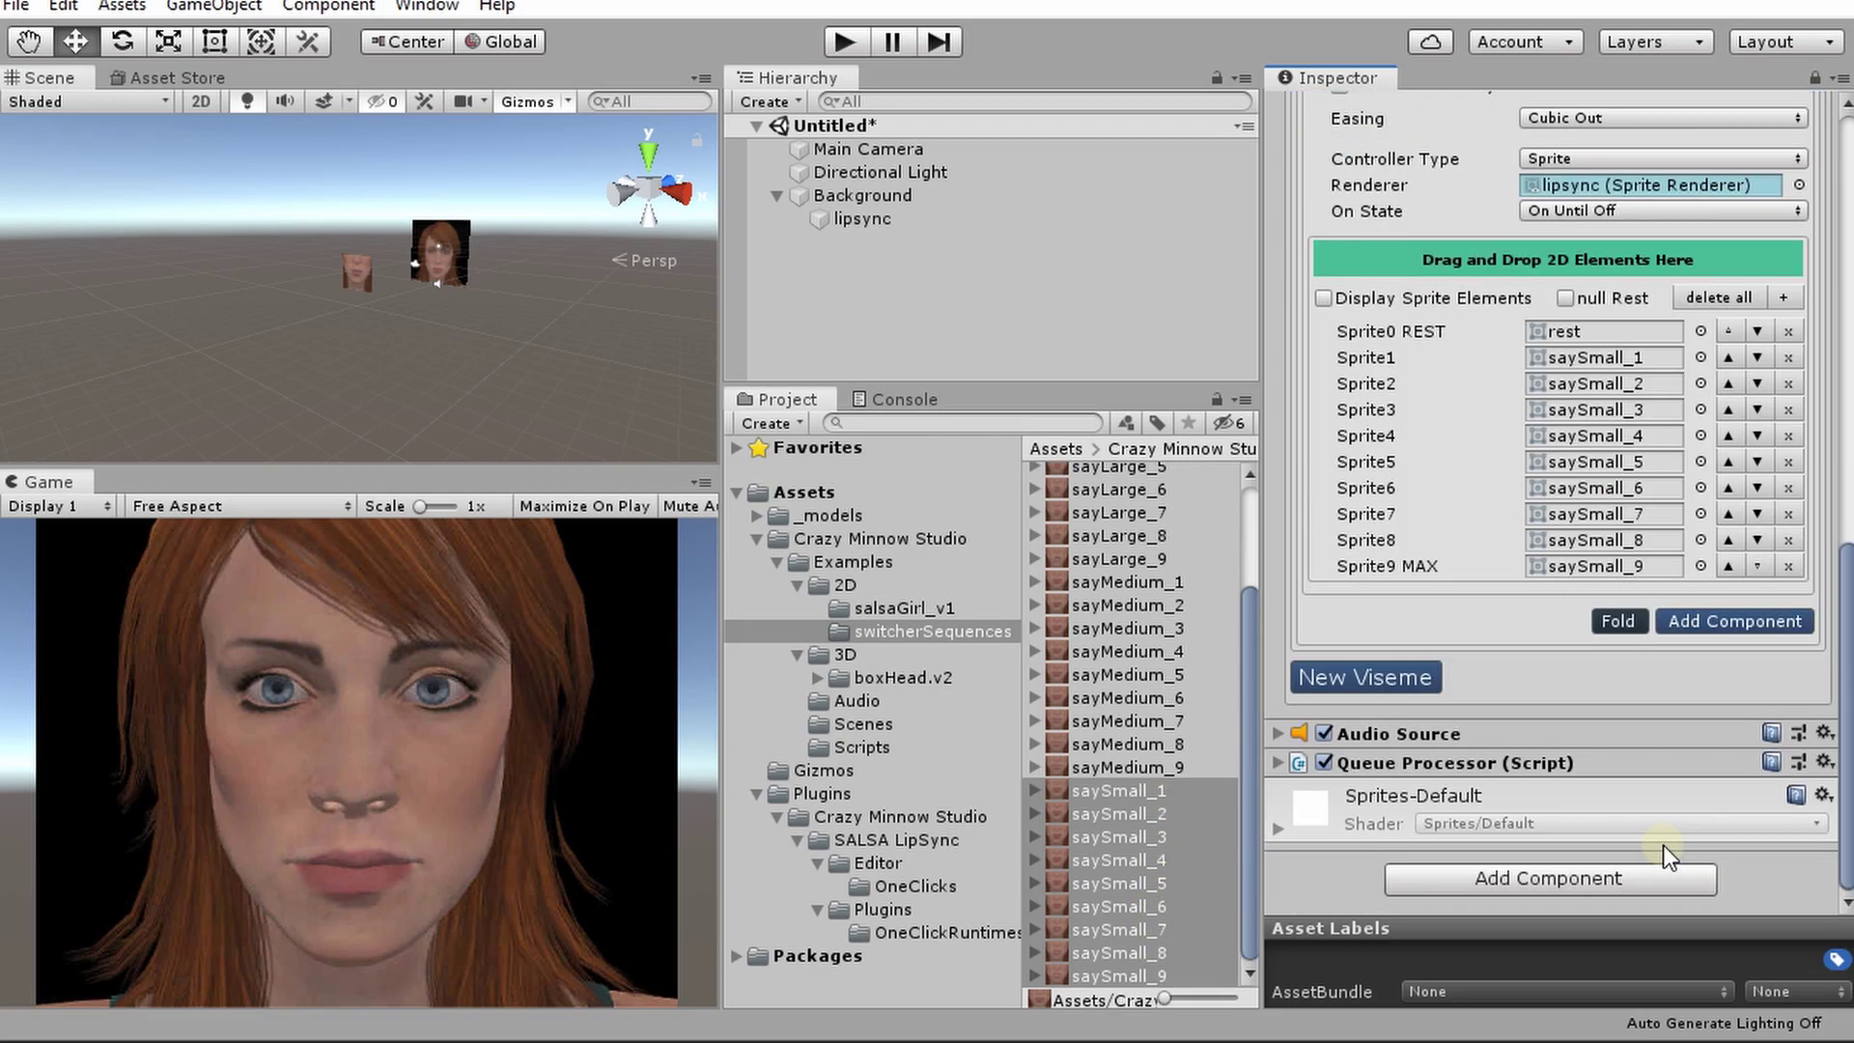
pyautogui.scroll(4, 1663, 844)
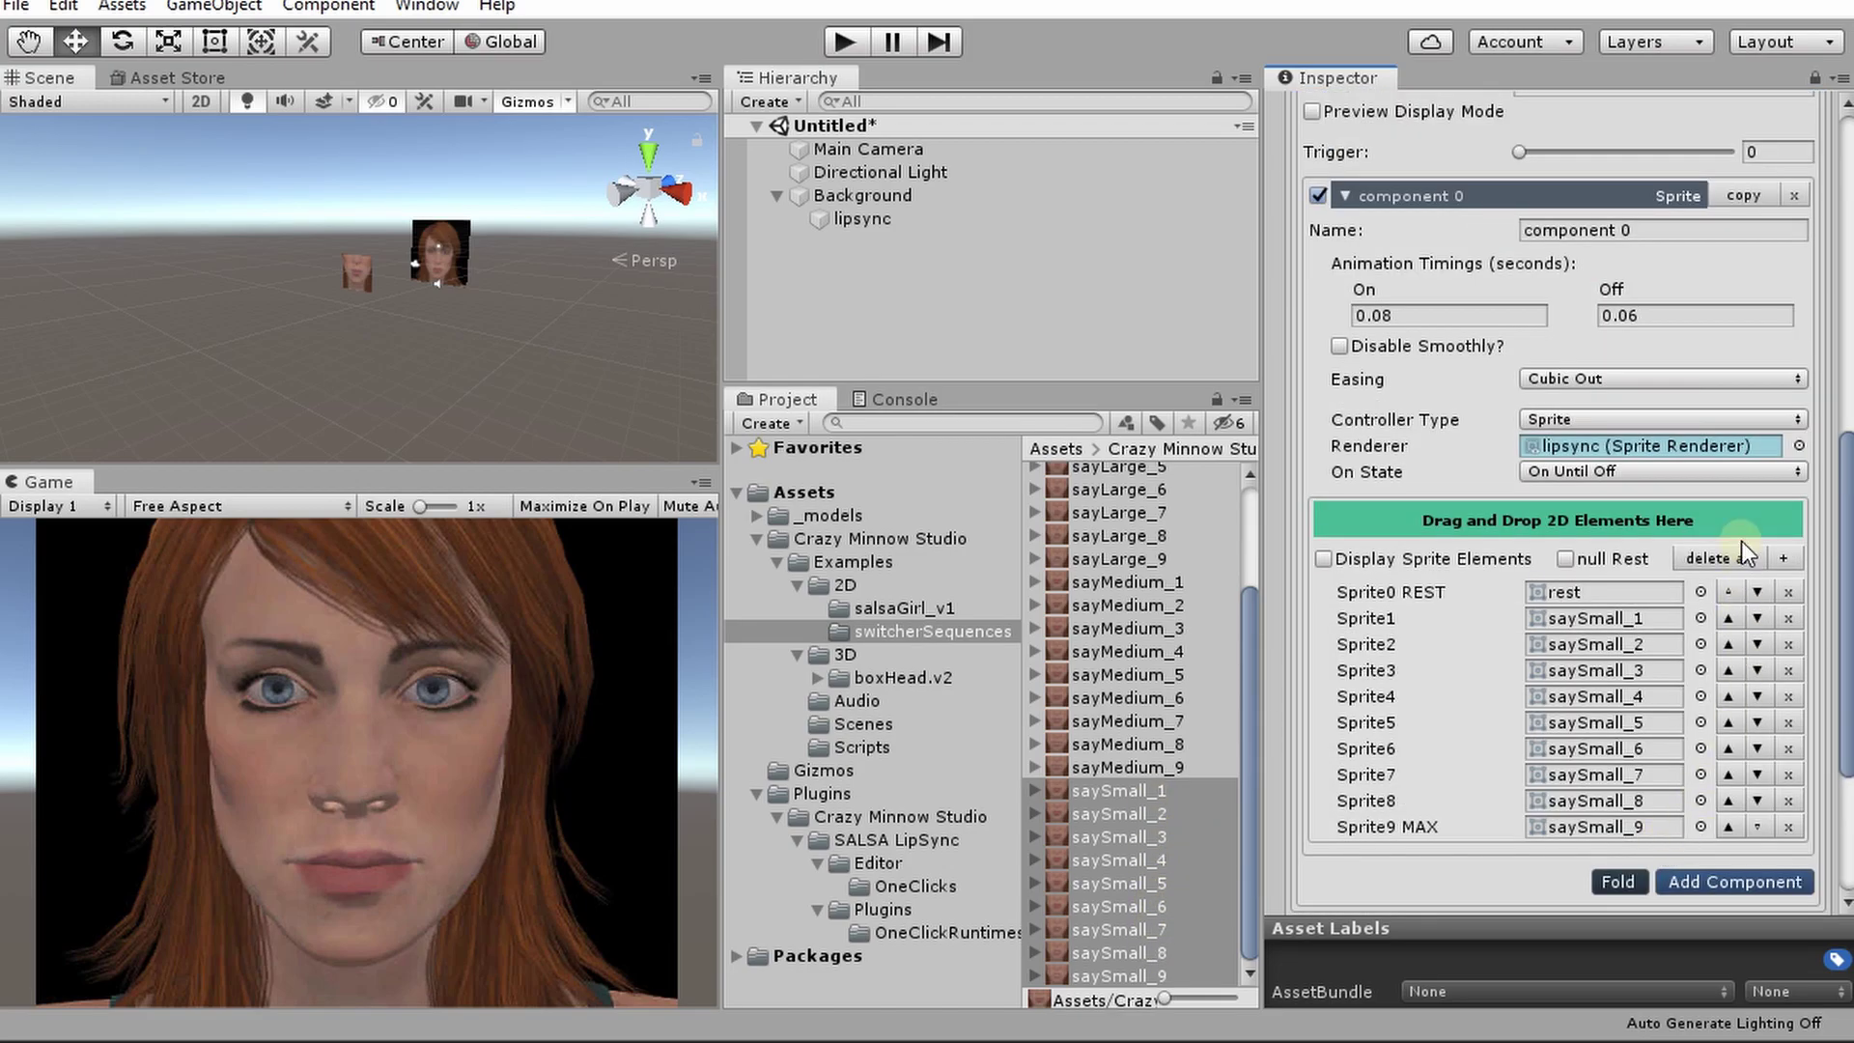
# Undo that drop and add saySmall_1, 9, 2, 8, 3, 7 as viseme sprites.
pyautogui.hotkey('ctrl', 'z')
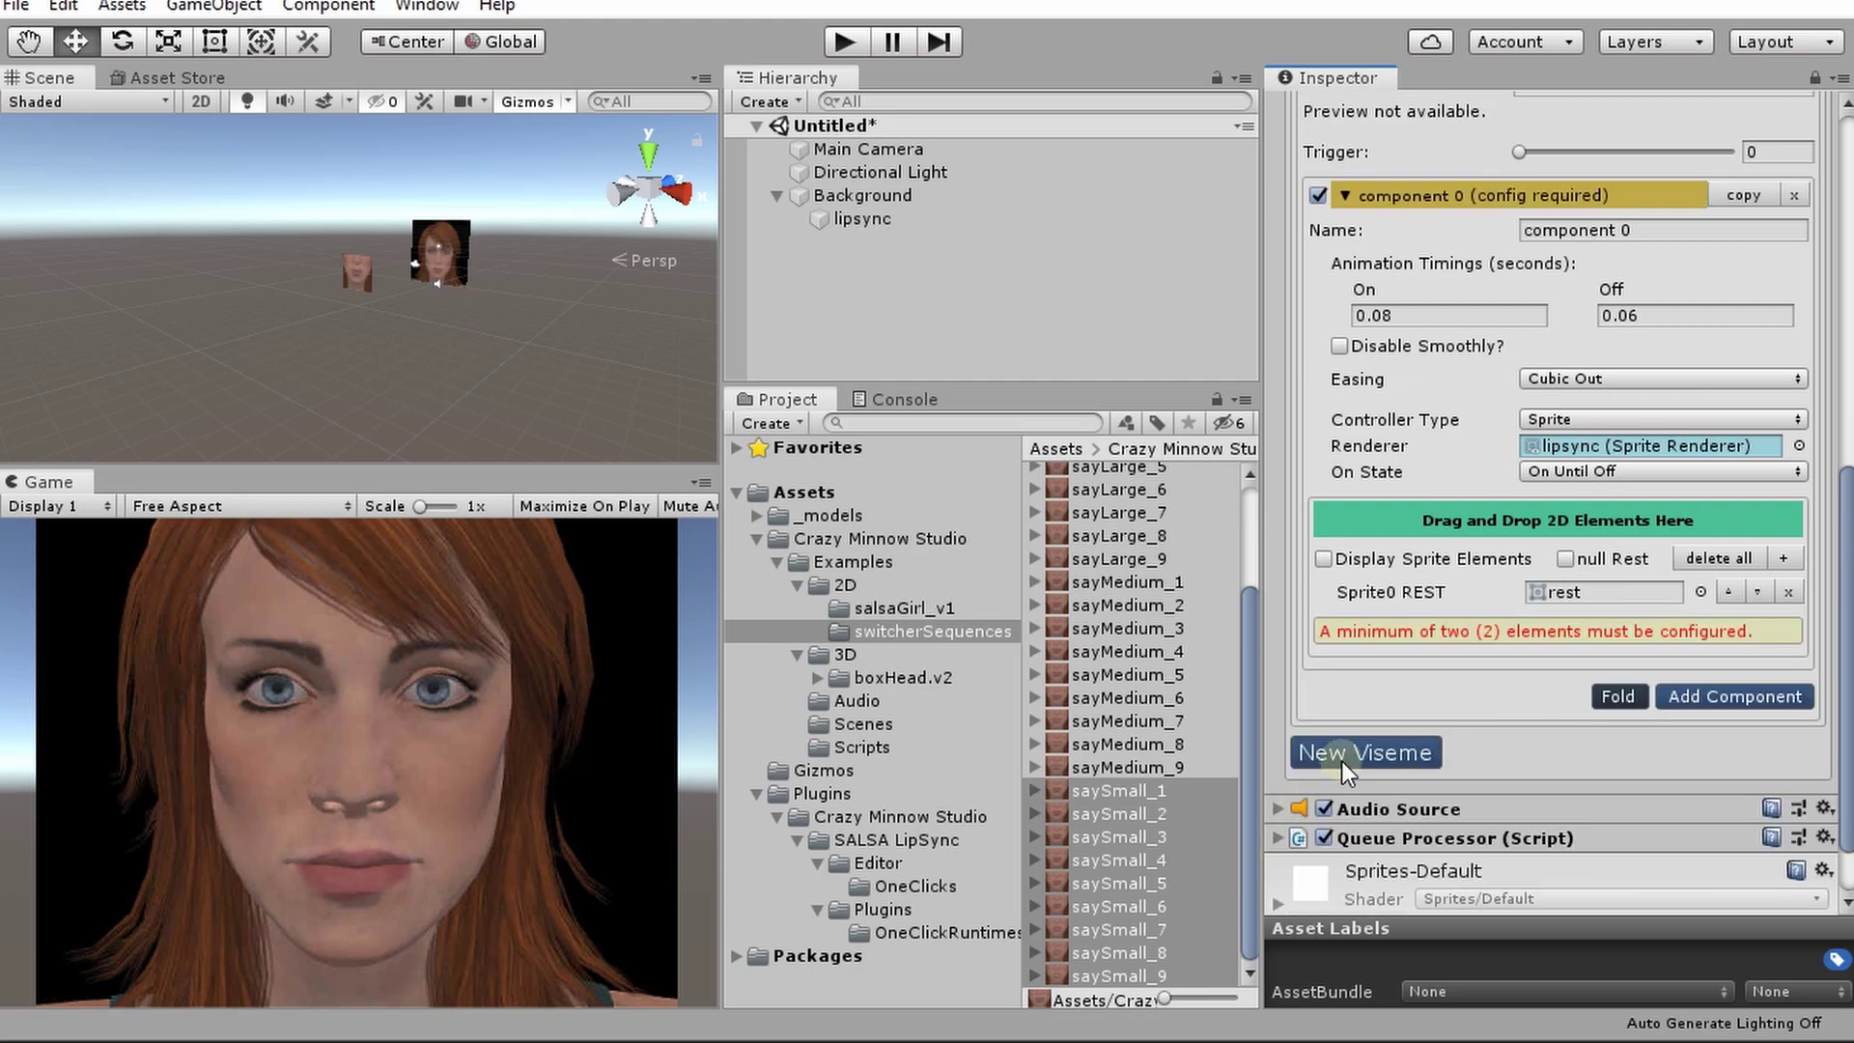
pyautogui.click(1130, 794)
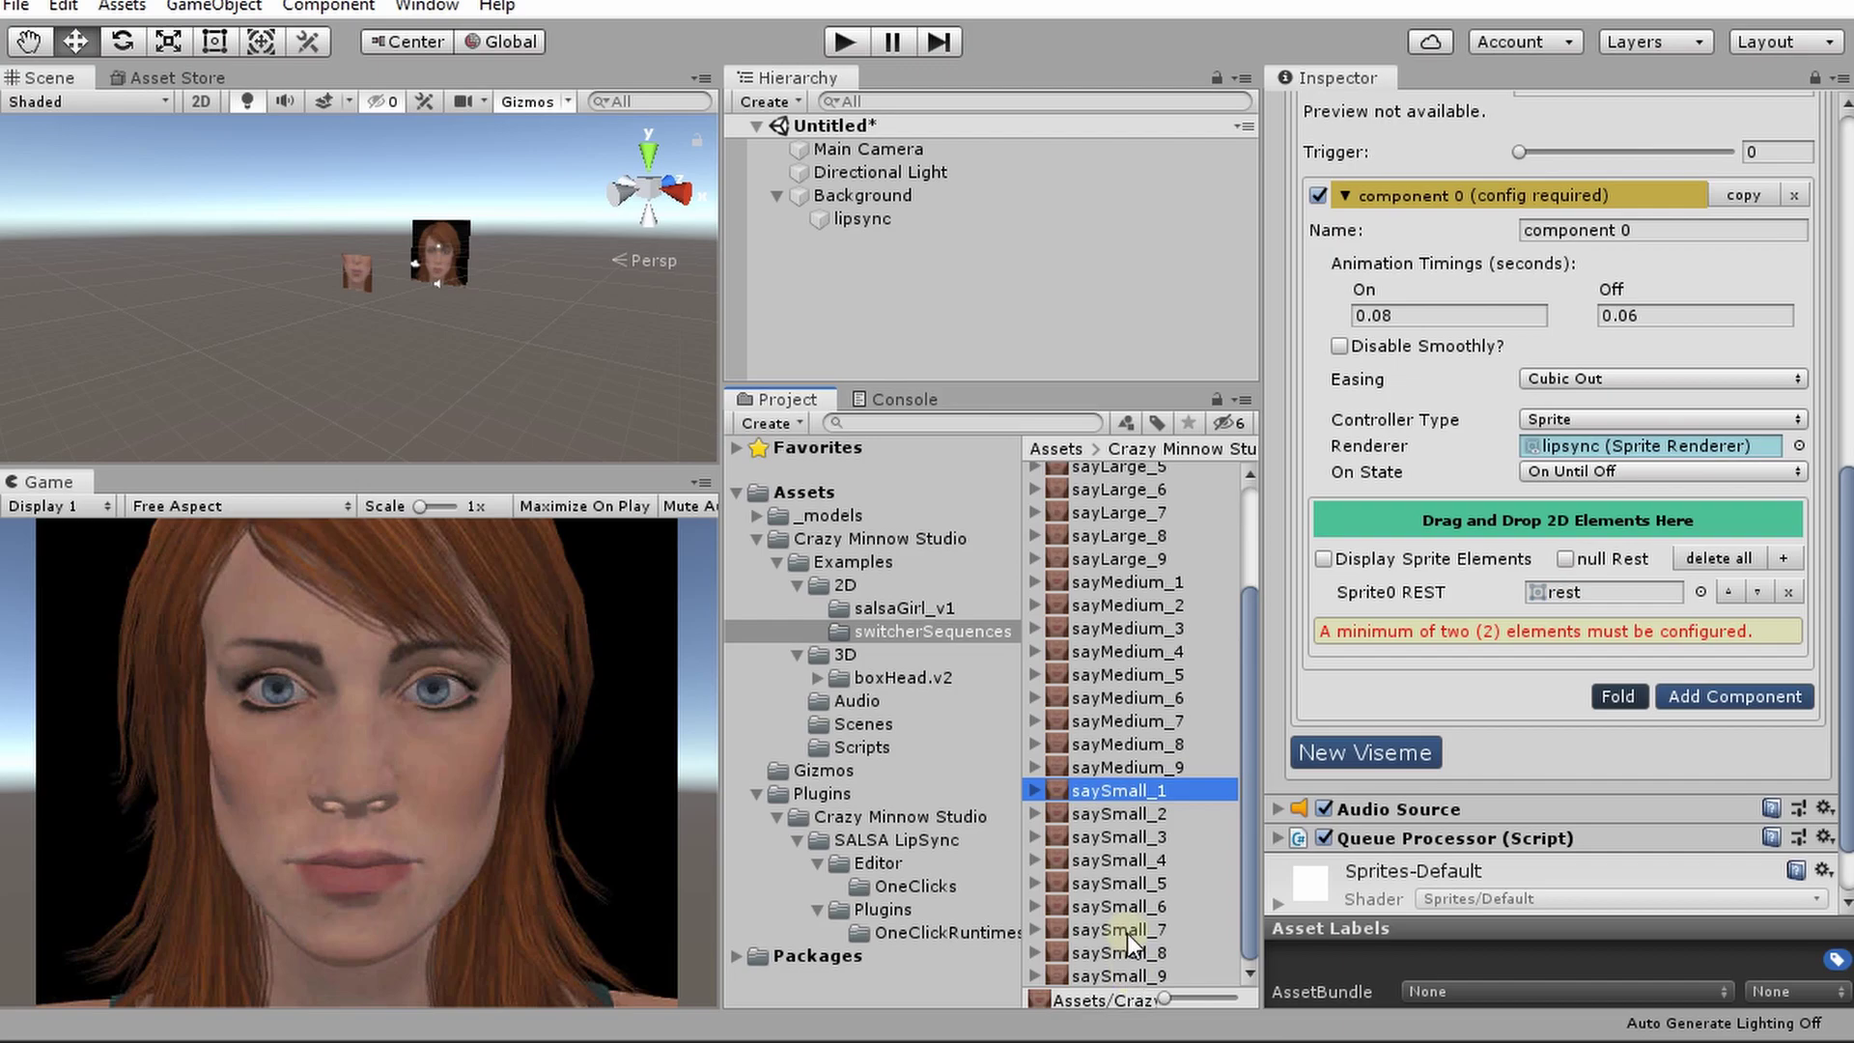
pyautogui.keyDown('ctrl'); pyautogui.click(1138, 975); pyautogui.keyUp('ctrl')
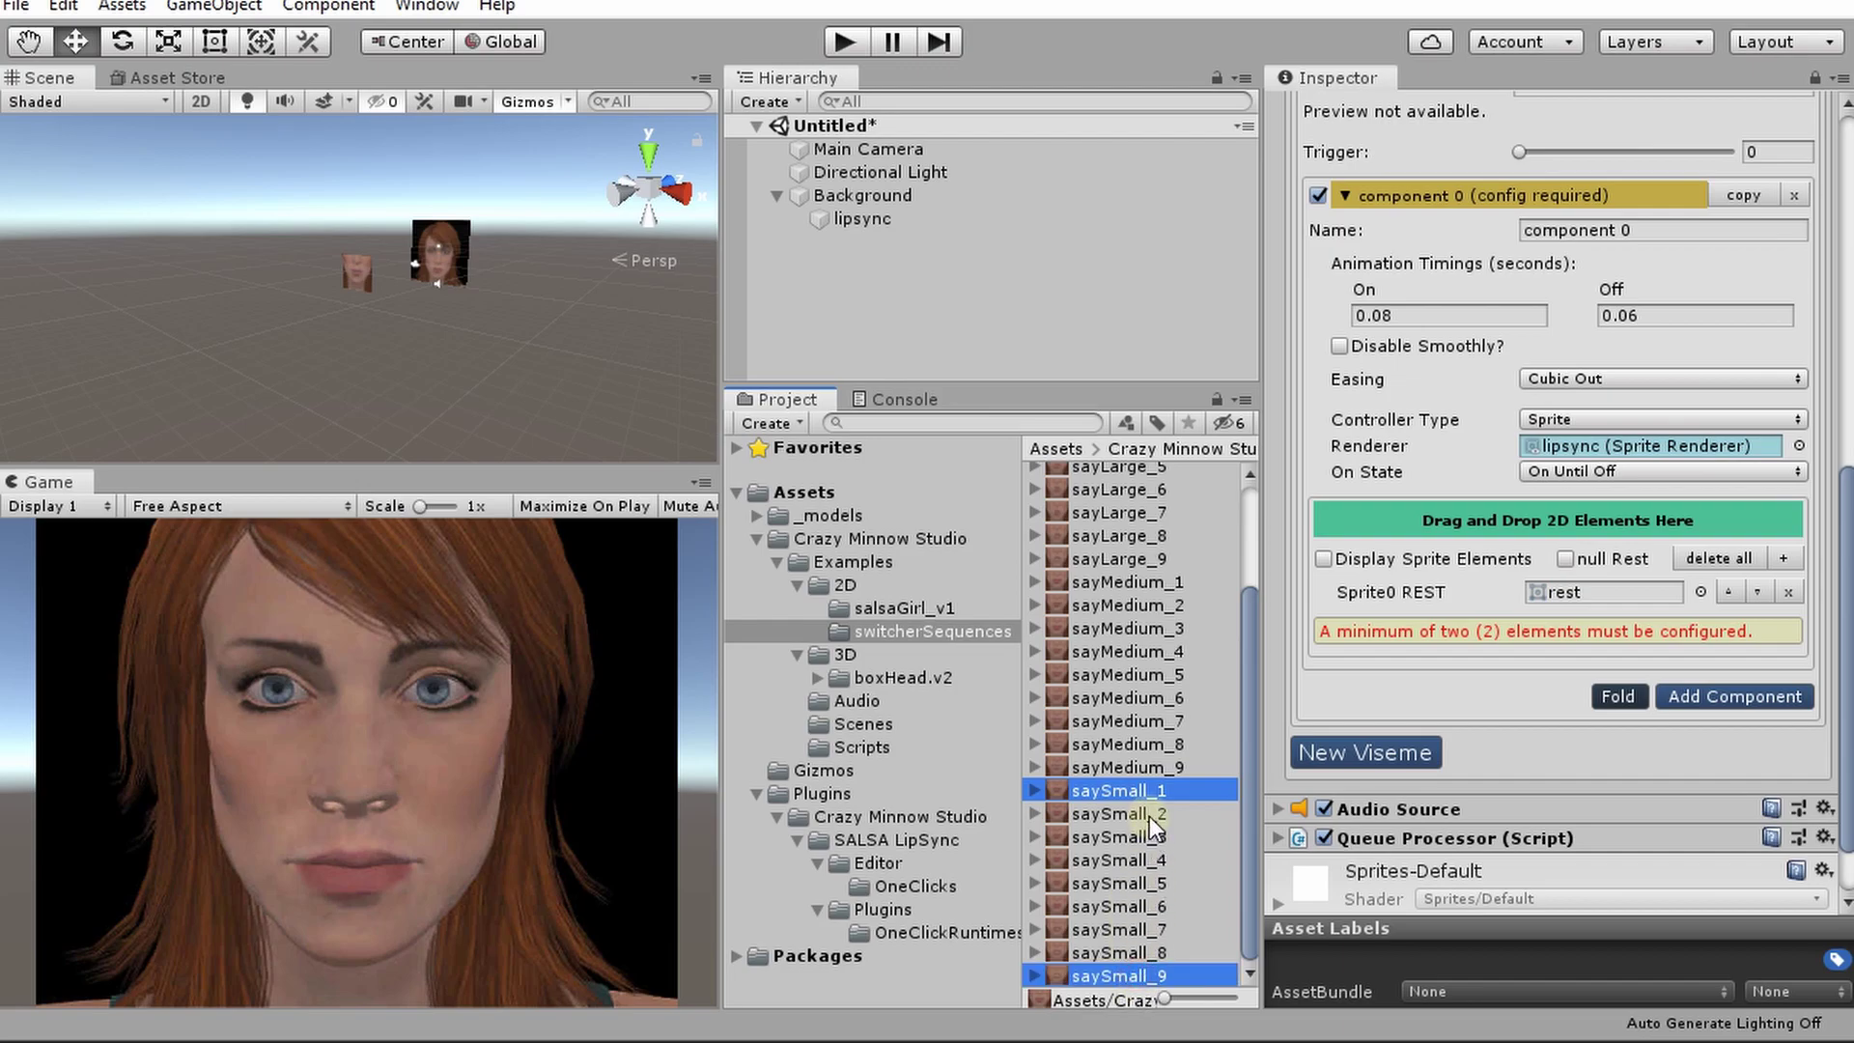
pyautogui.keyDown('ctrl'); pyautogui.click(1149, 815); pyautogui.keyUp('ctrl')
pyautogui.keyDown('ctrl'); pyautogui.click(1149, 952); pyautogui.keyUp('ctrl')
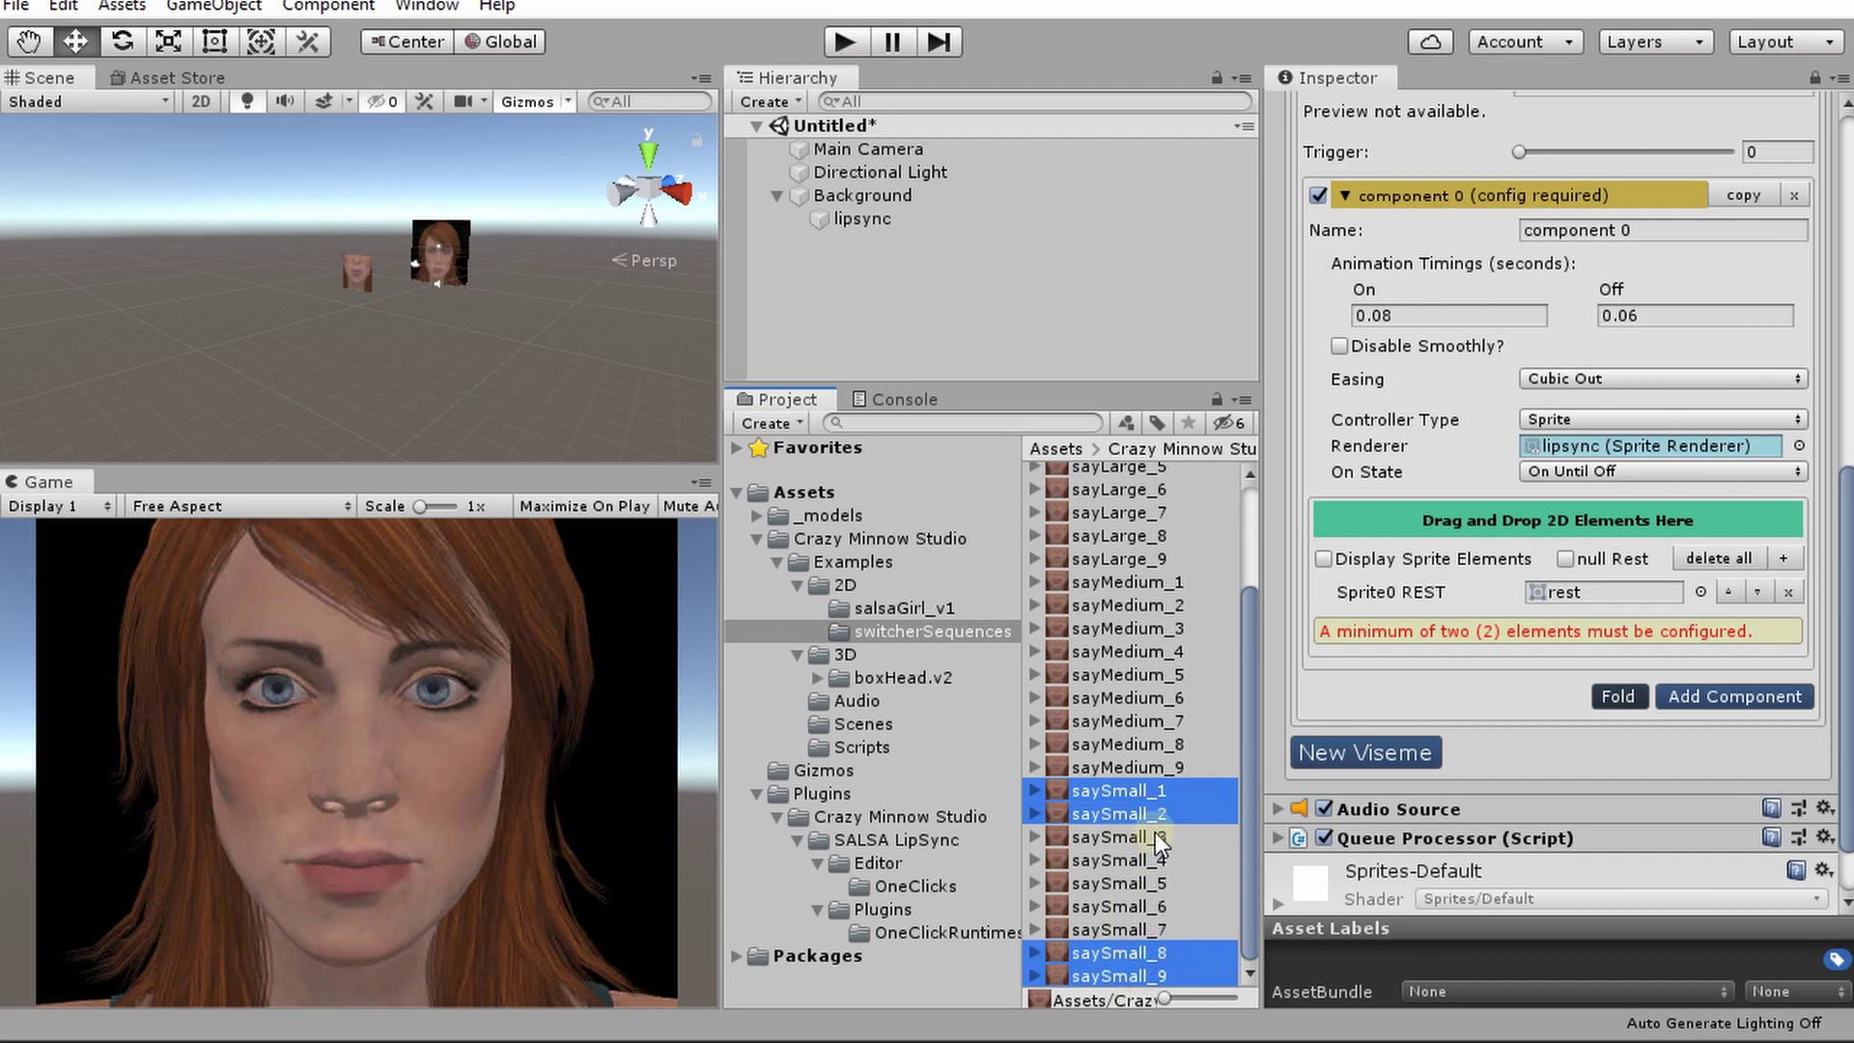
pyautogui.keyDown('ctrl'); pyautogui.click(1154, 834); pyautogui.keyUp('ctrl')
pyautogui.keyDown('ctrl'); pyautogui.click(1147, 929); pyautogui.keyUp('ctrl')
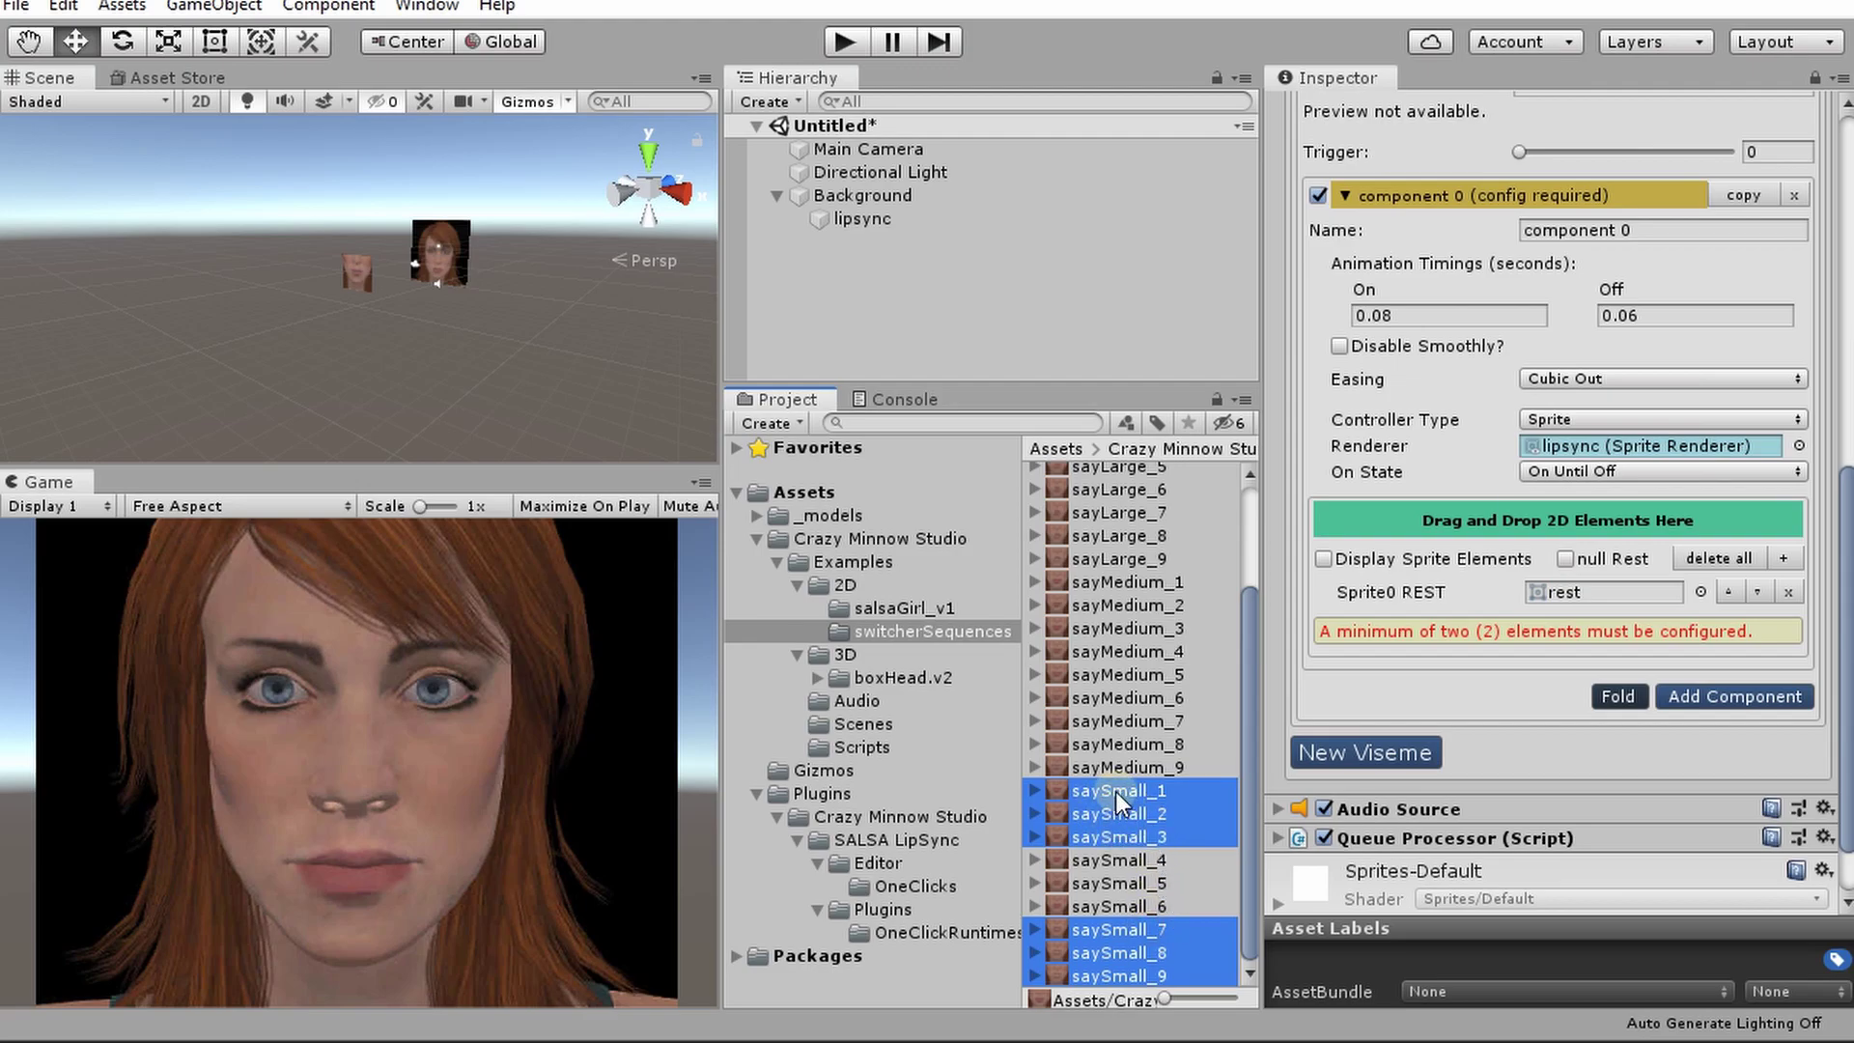
pyautogui.moveTo(1115, 791); pyautogui.dragTo(1494, 519)
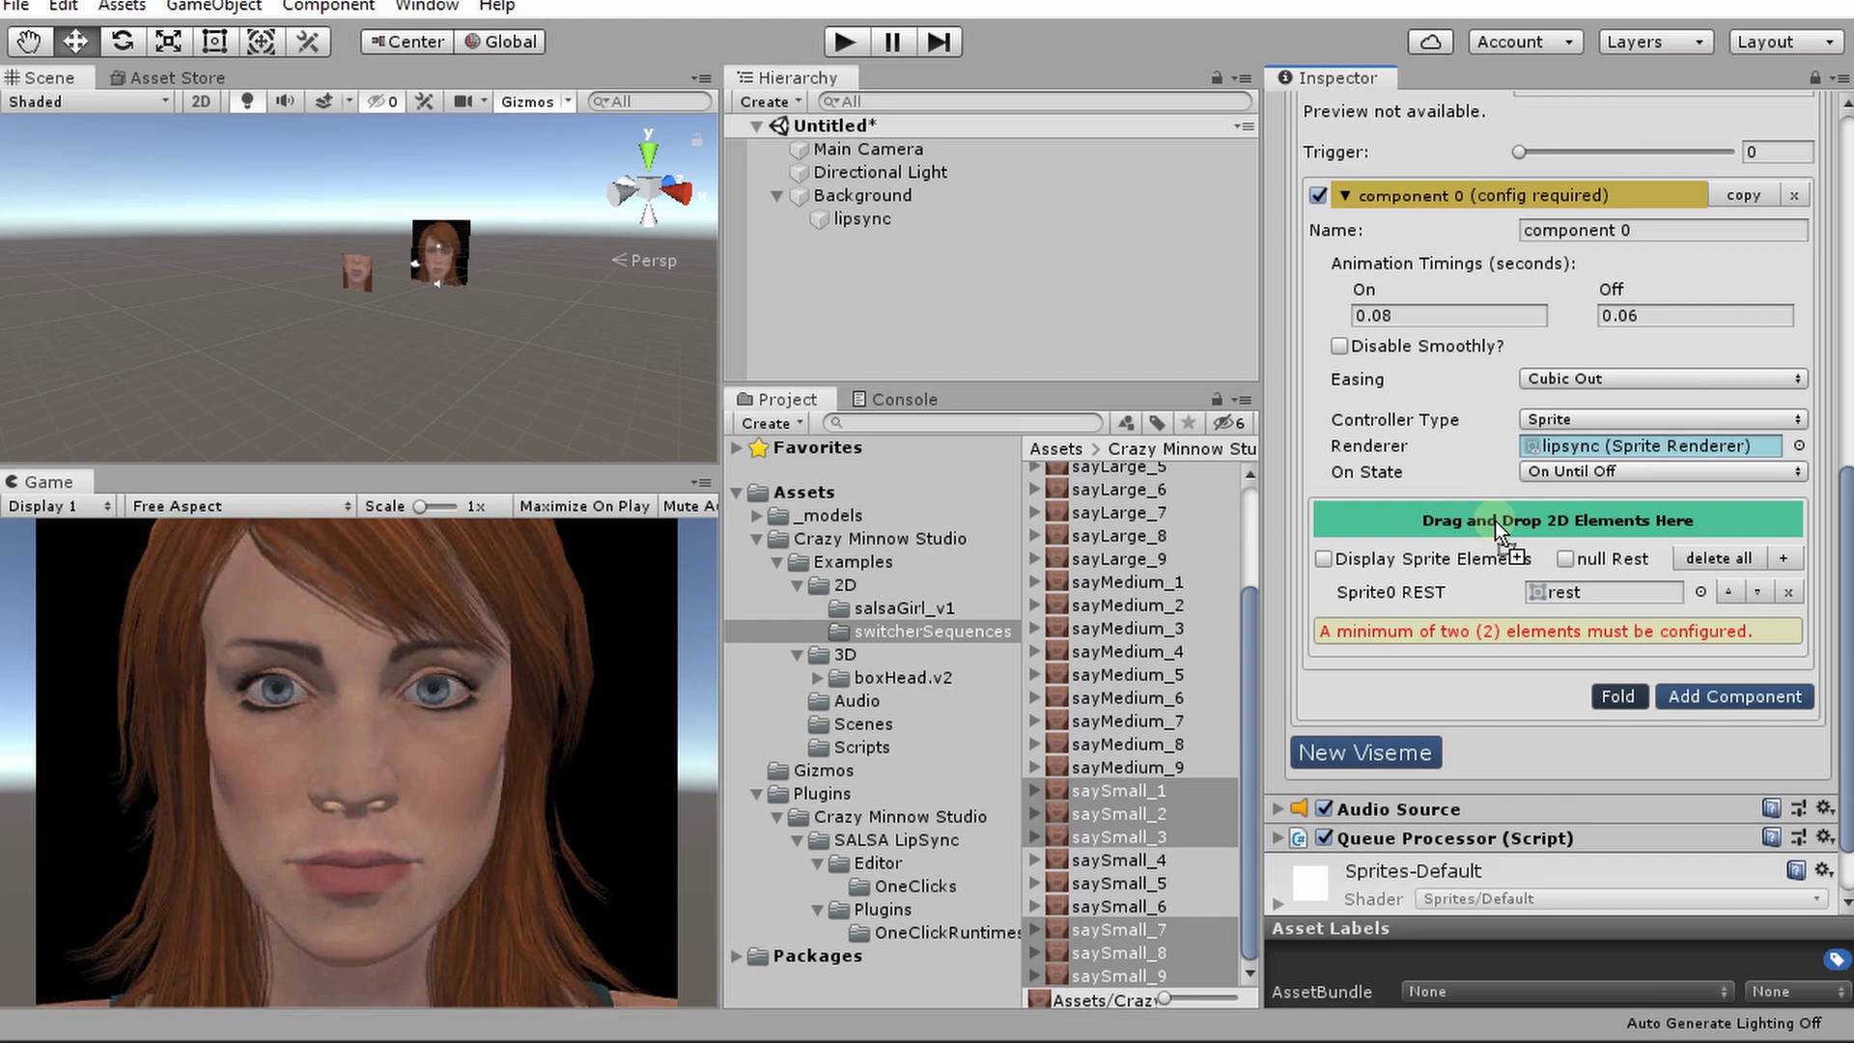
pyautogui.moveTo(1495, 519); pyautogui.dragTo(1497, 519)
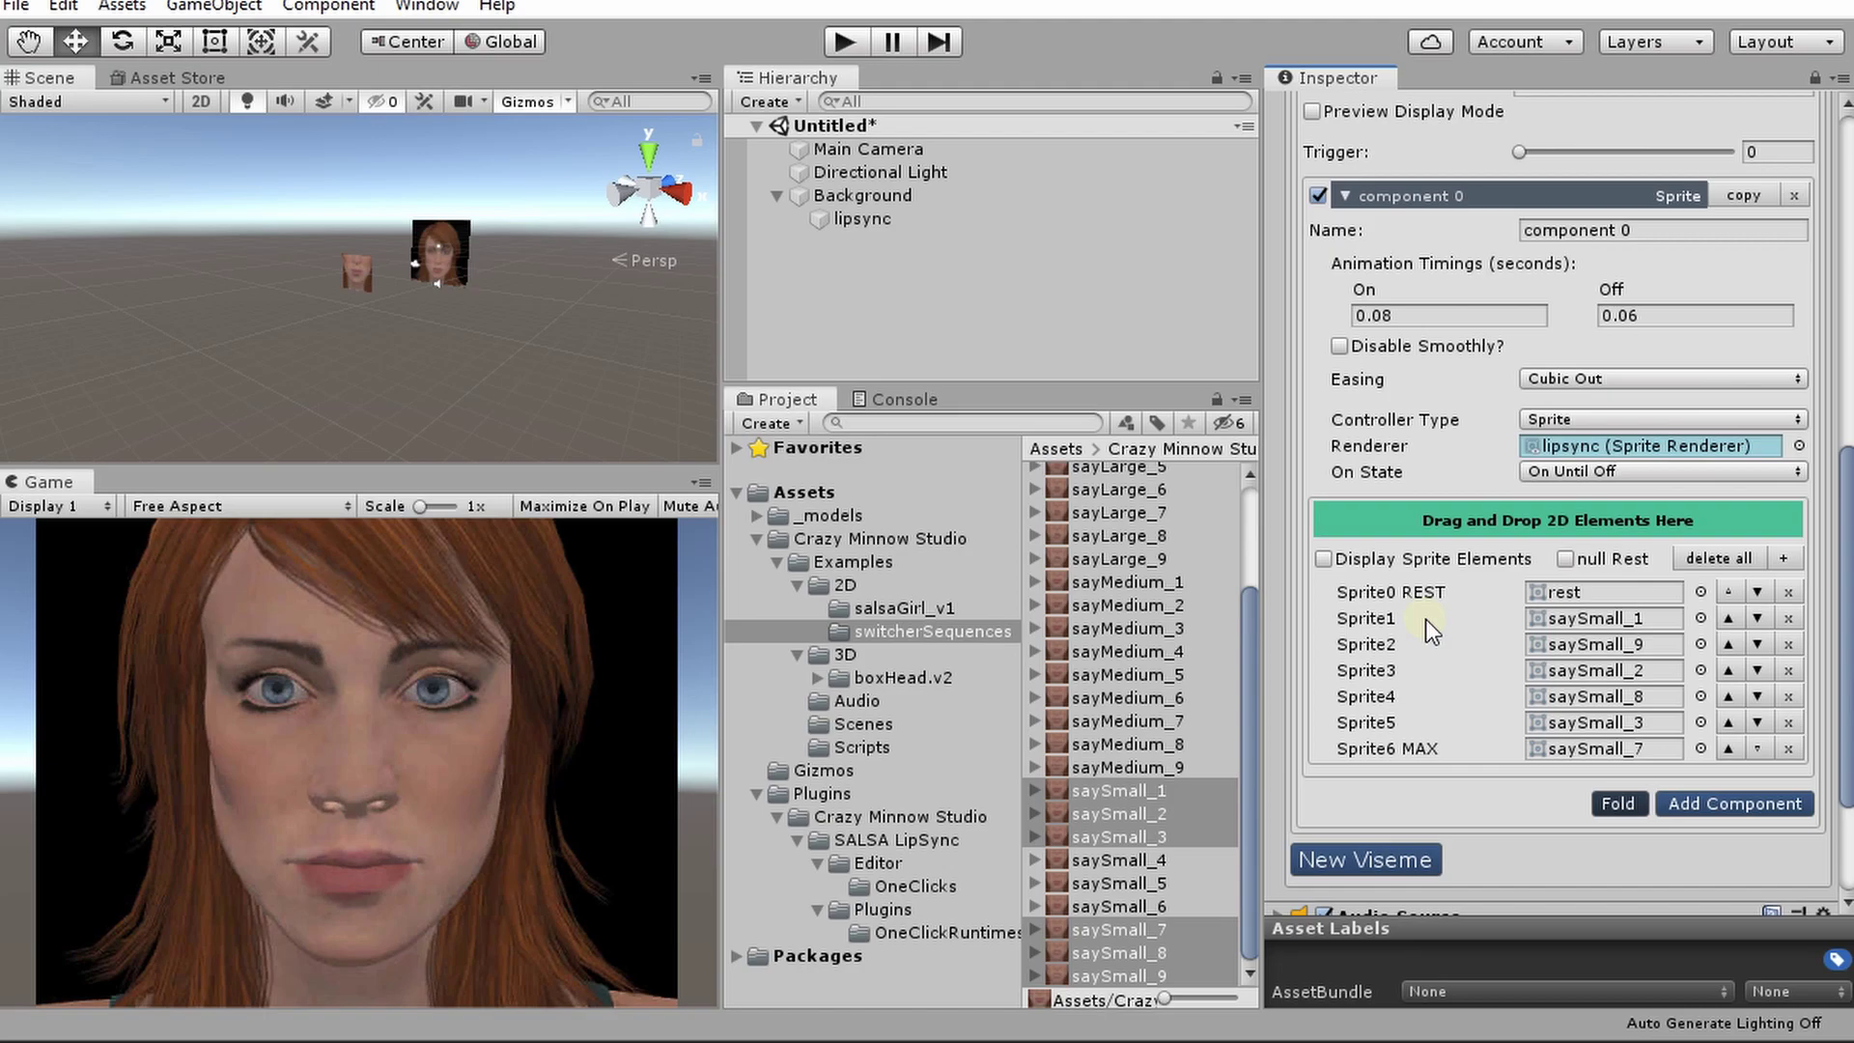
# Undo again and add saySmall_1 through saySmall_9 in order after the rest sprite.
pyautogui.hotkey('ctrl', 'z')
pyautogui.click(1136, 794)
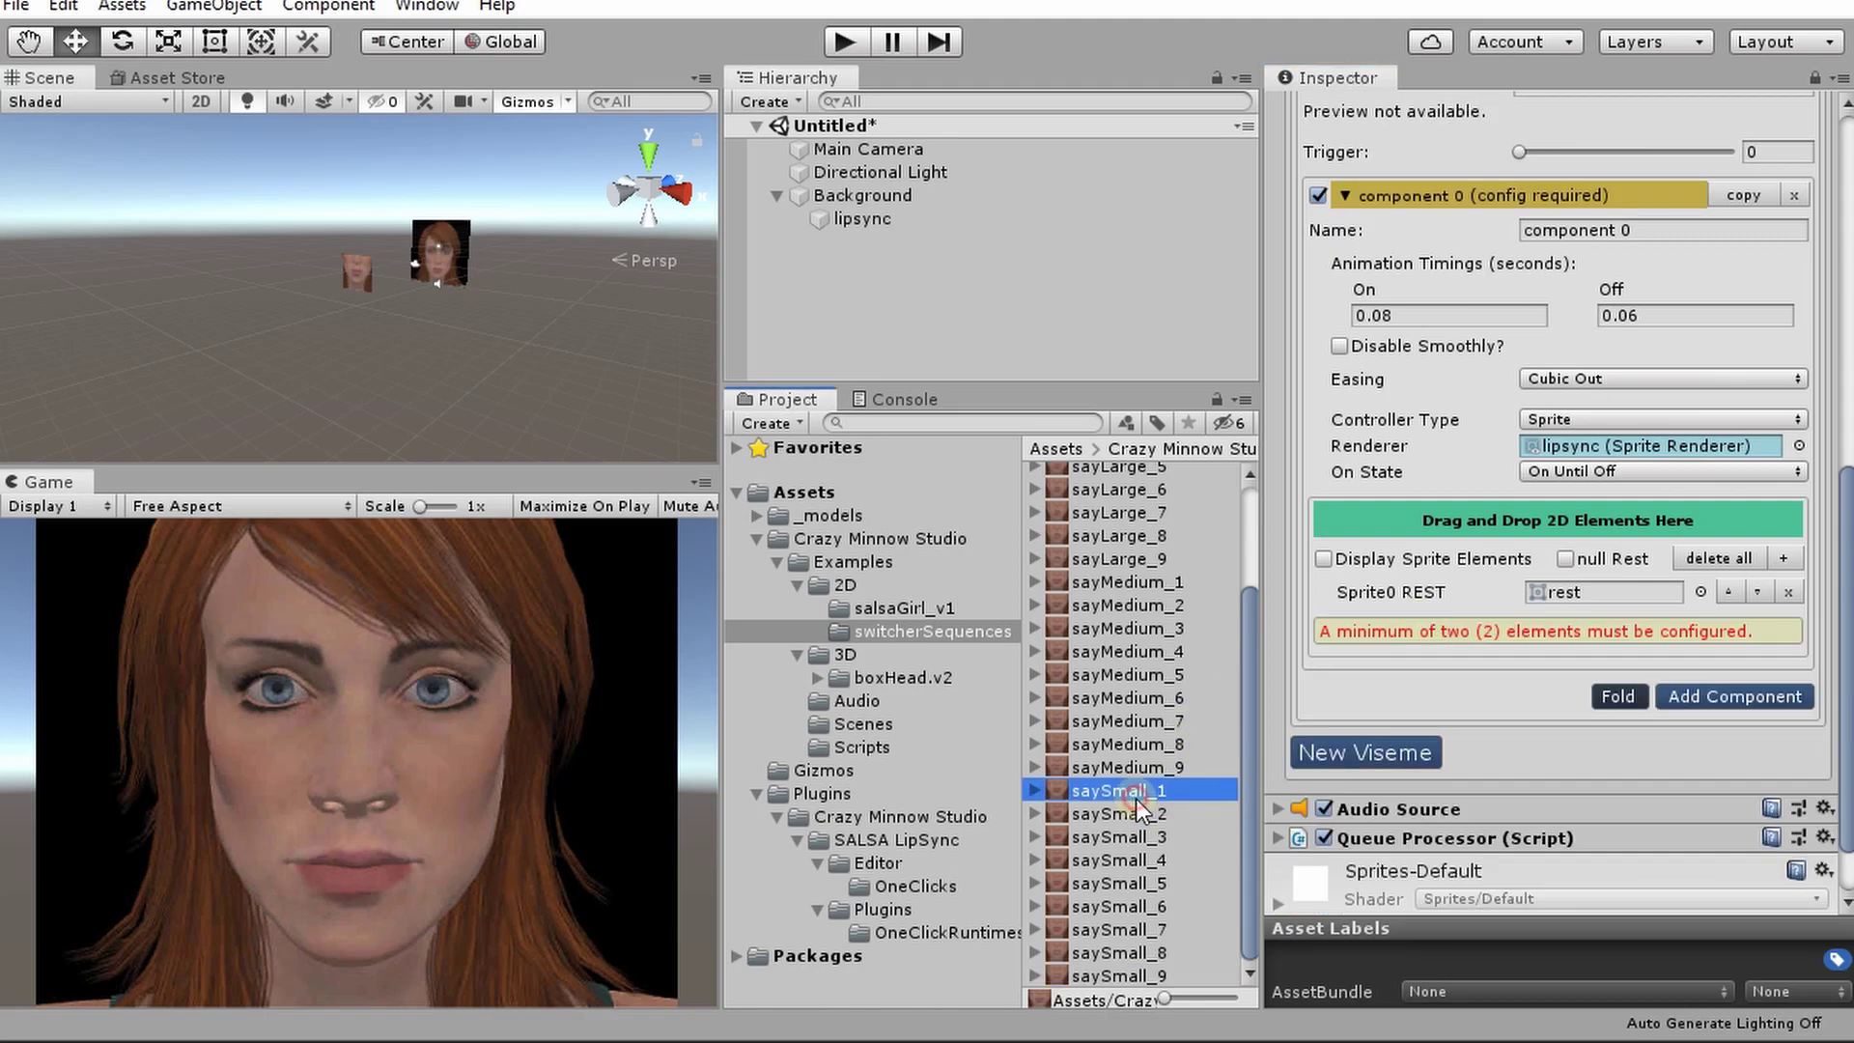
pyautogui.keyDown('shift'); pyautogui.click(1147, 973); pyautogui.keyUp('shift')
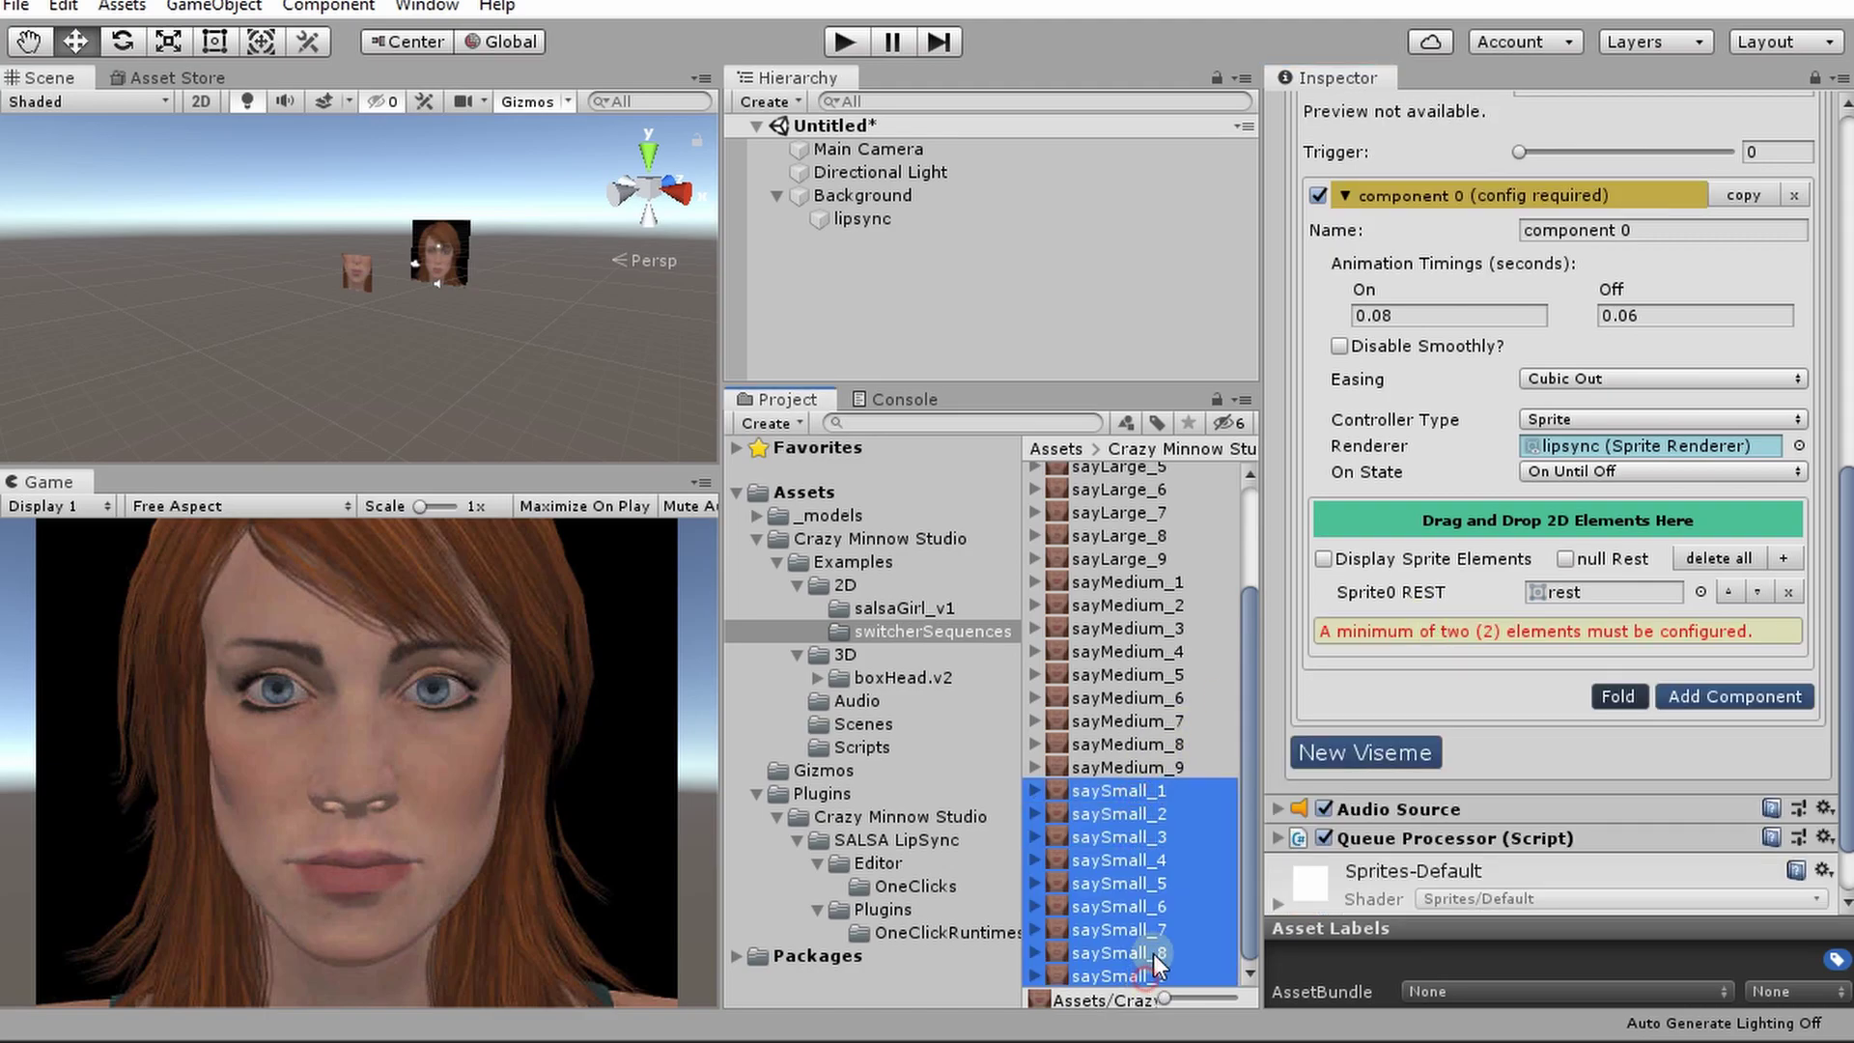
pyautogui.moveTo(1151, 826); pyautogui.dragTo(1561, 520)
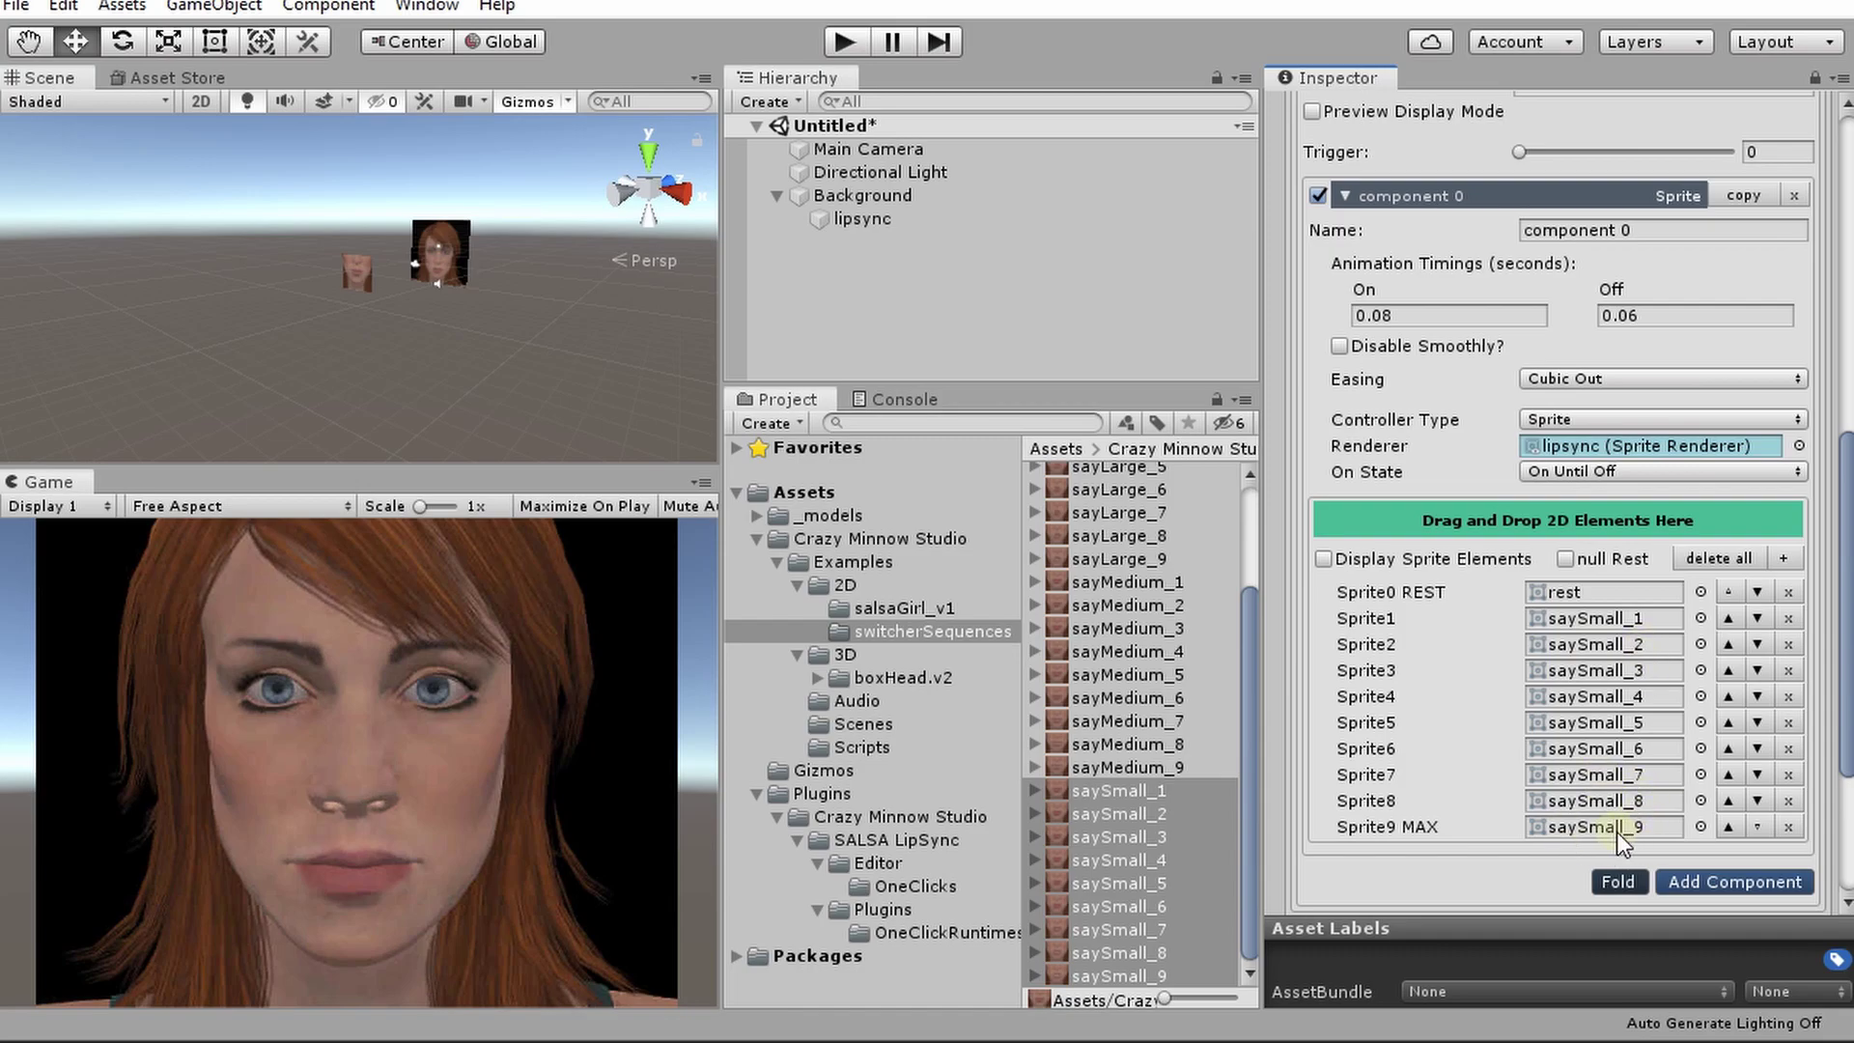
# Turn on the small viseme preview and drag the lipsync sprite forward along Z to -1.1.
pyautogui.scroll(3, 1526, 692)
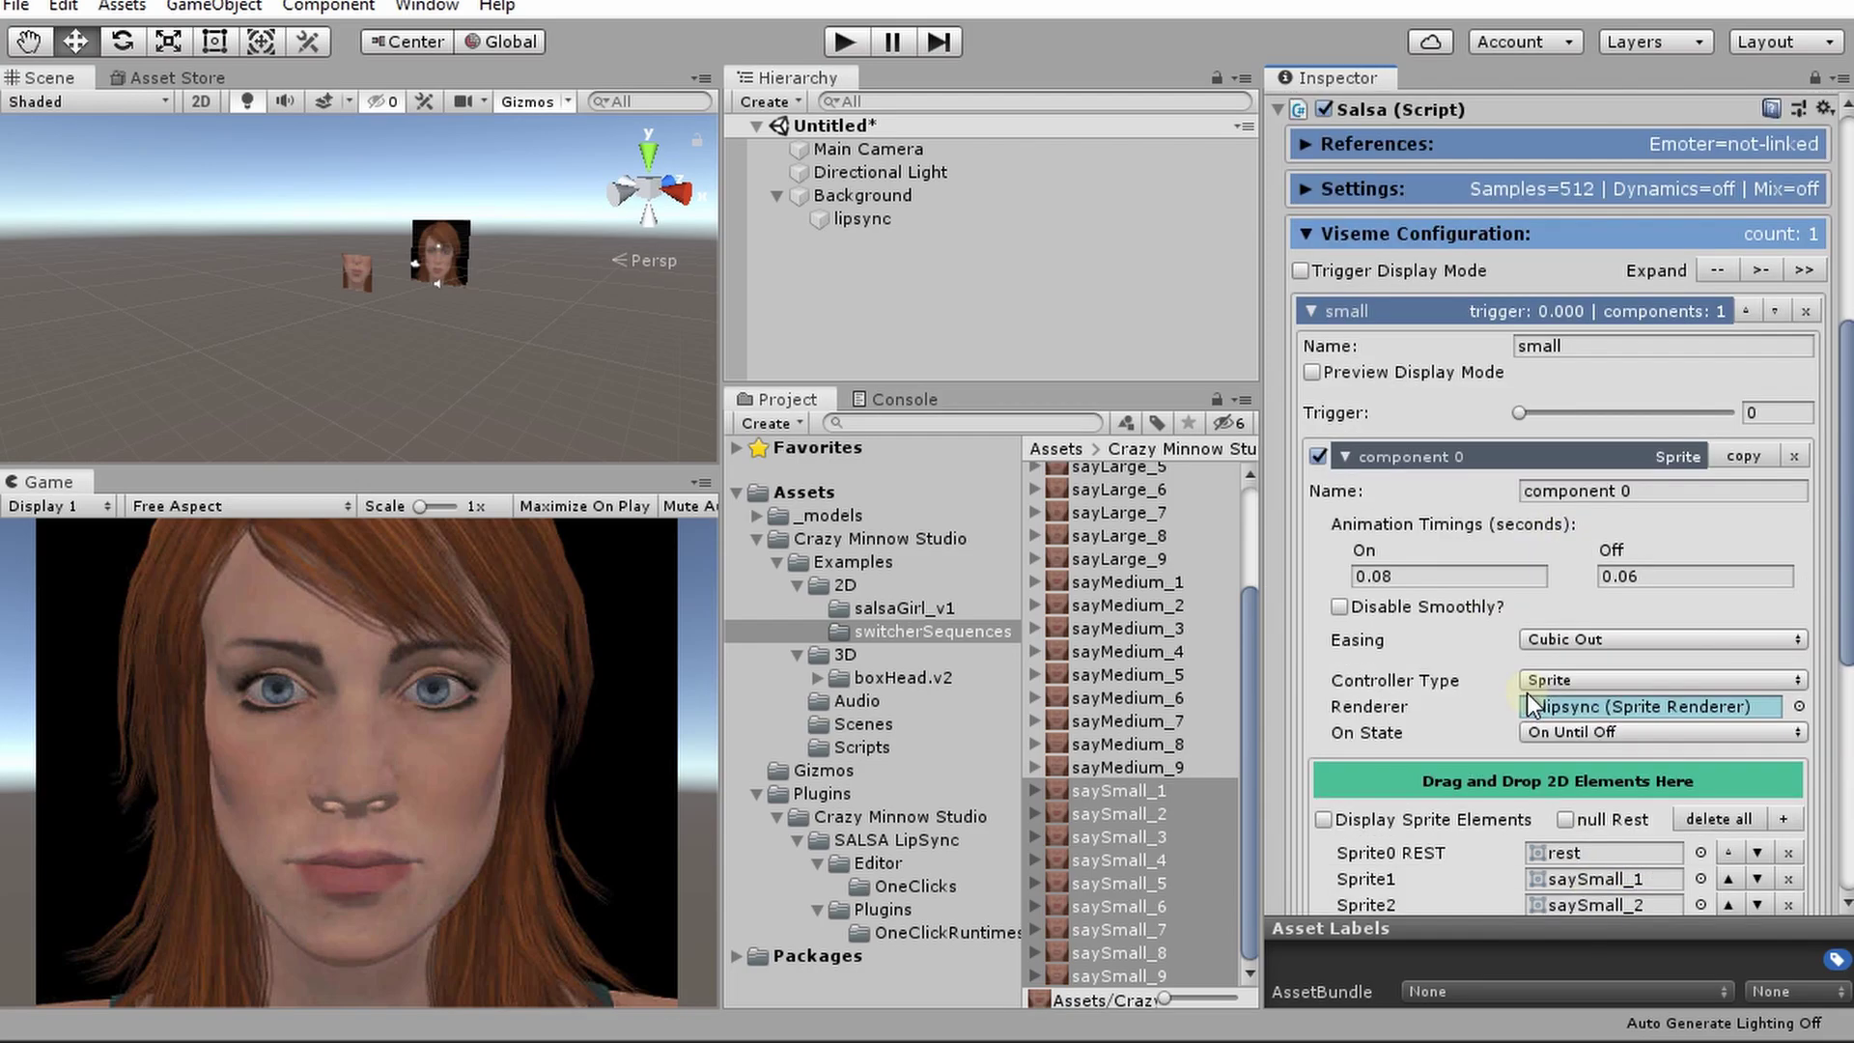
pyautogui.click(1406, 379)
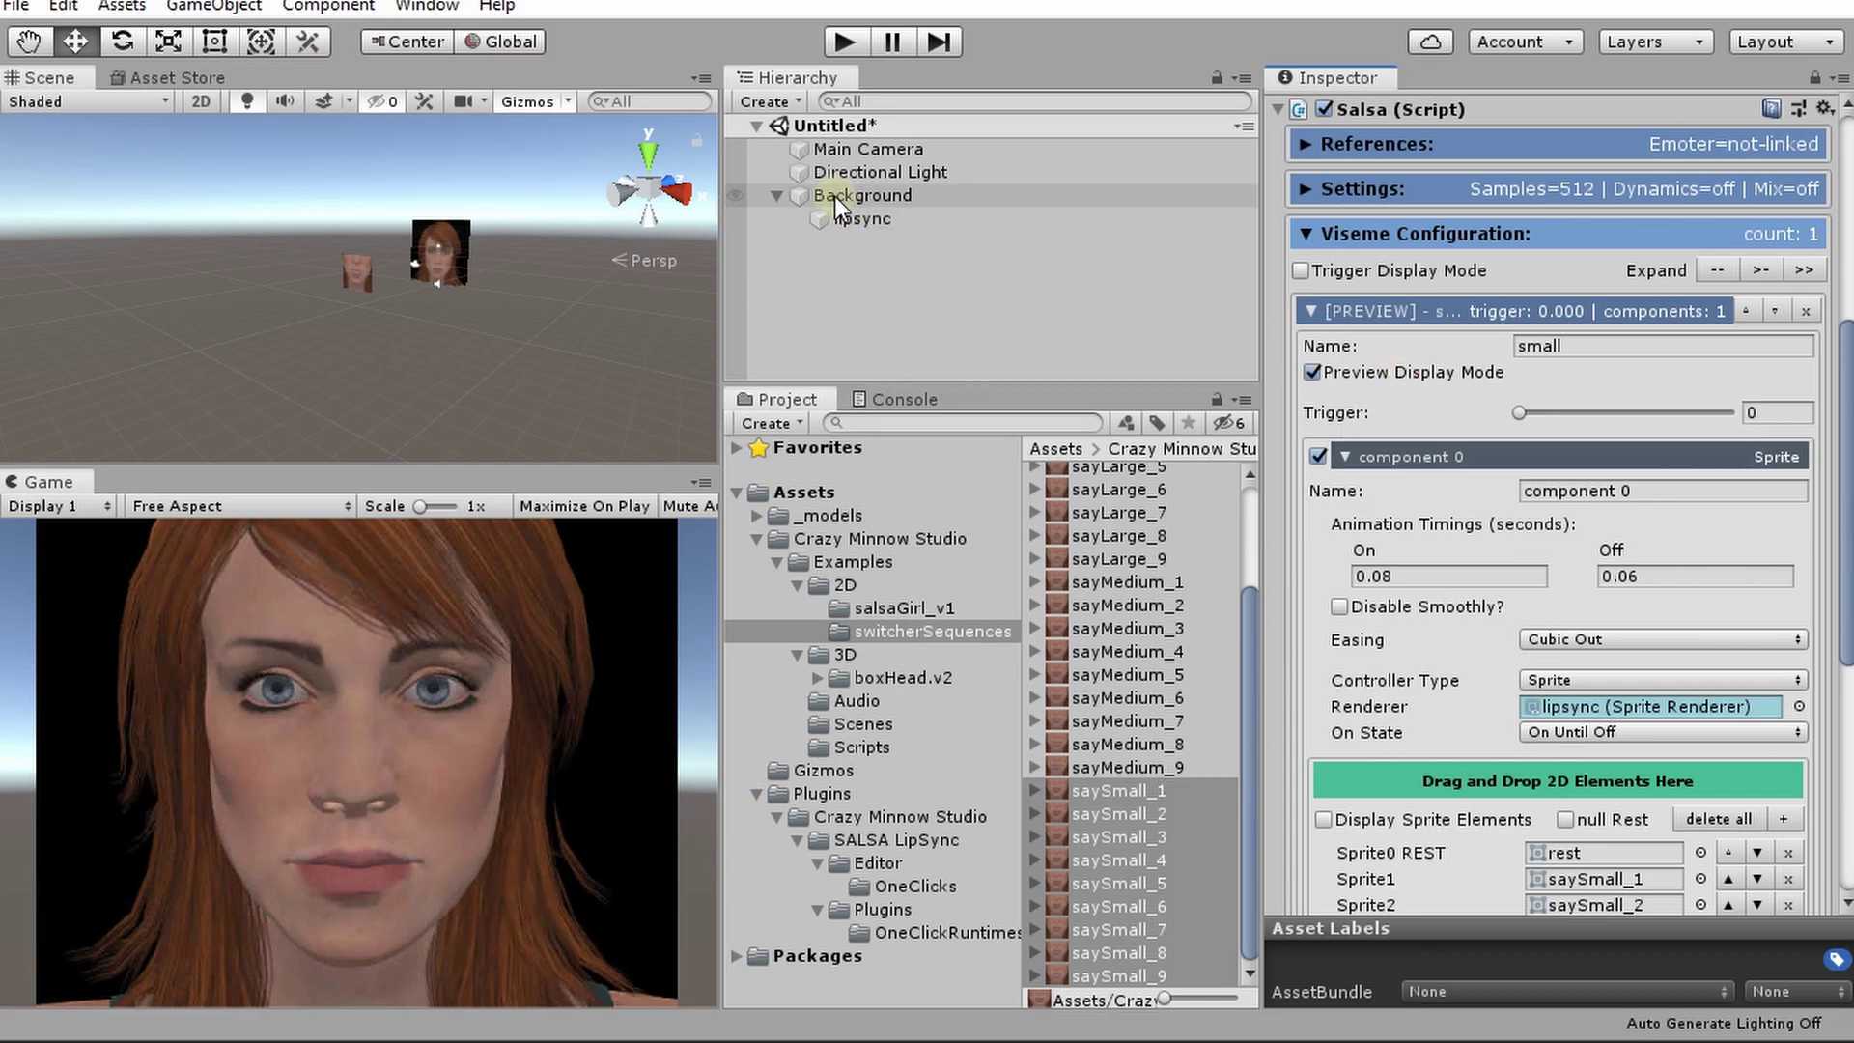
pyautogui.click(850, 216)
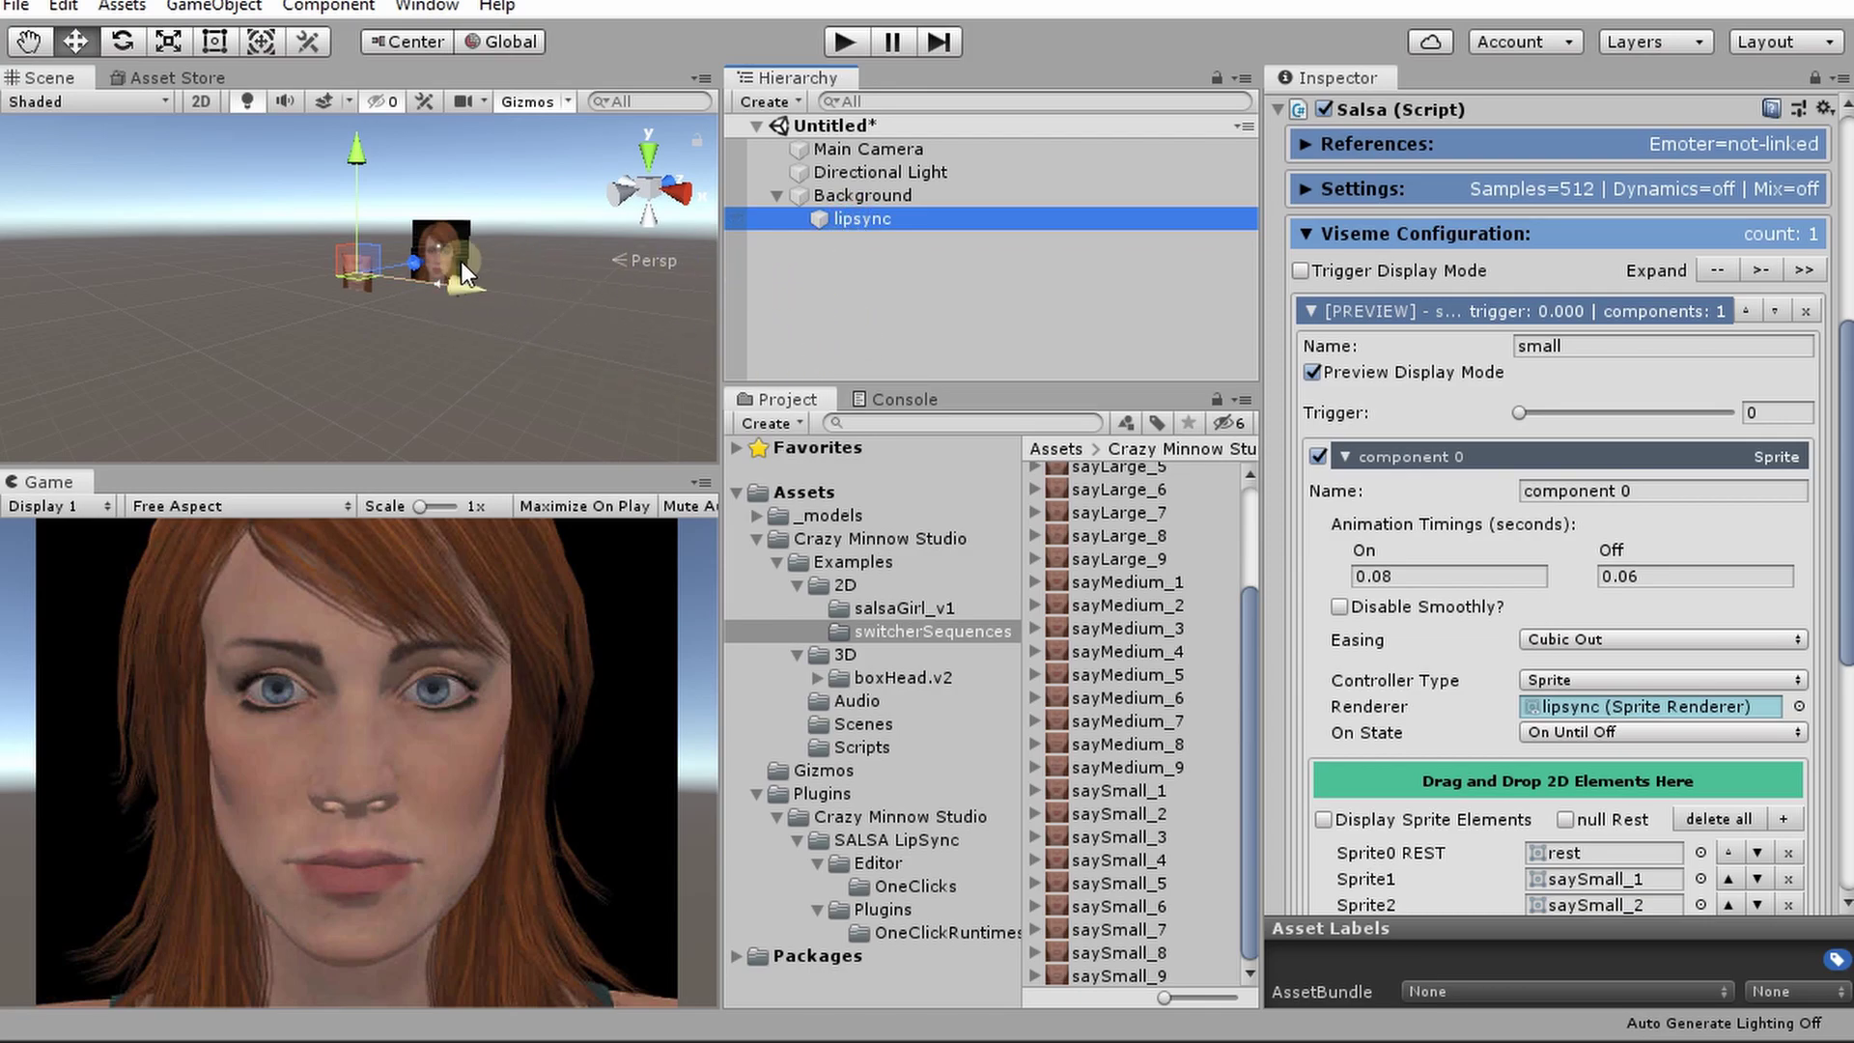
pyautogui.moveTo(415, 263); pyautogui.dragTo(506, 222)
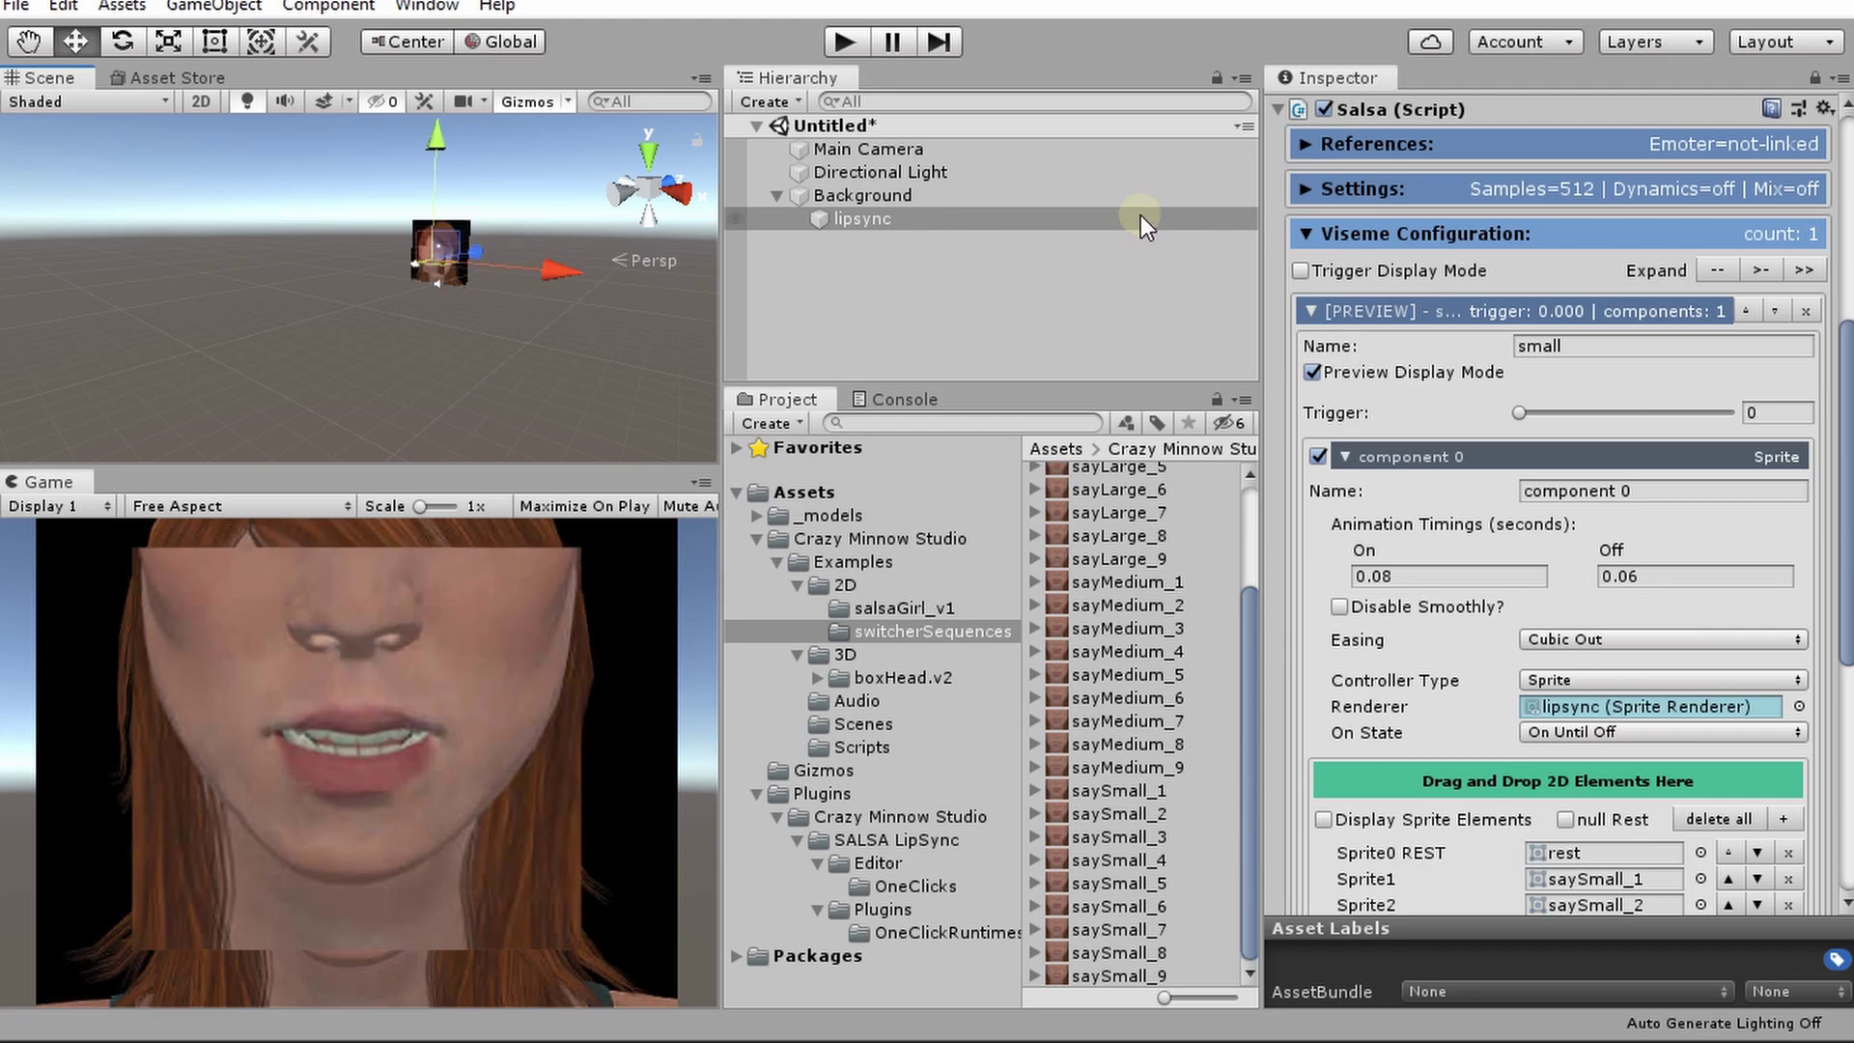
# Check the lipsync Transform options and orbit the Scene view around the face sprites.
pyautogui.scroll(5, 1533, 181)
pyautogui.click(1822, 174)
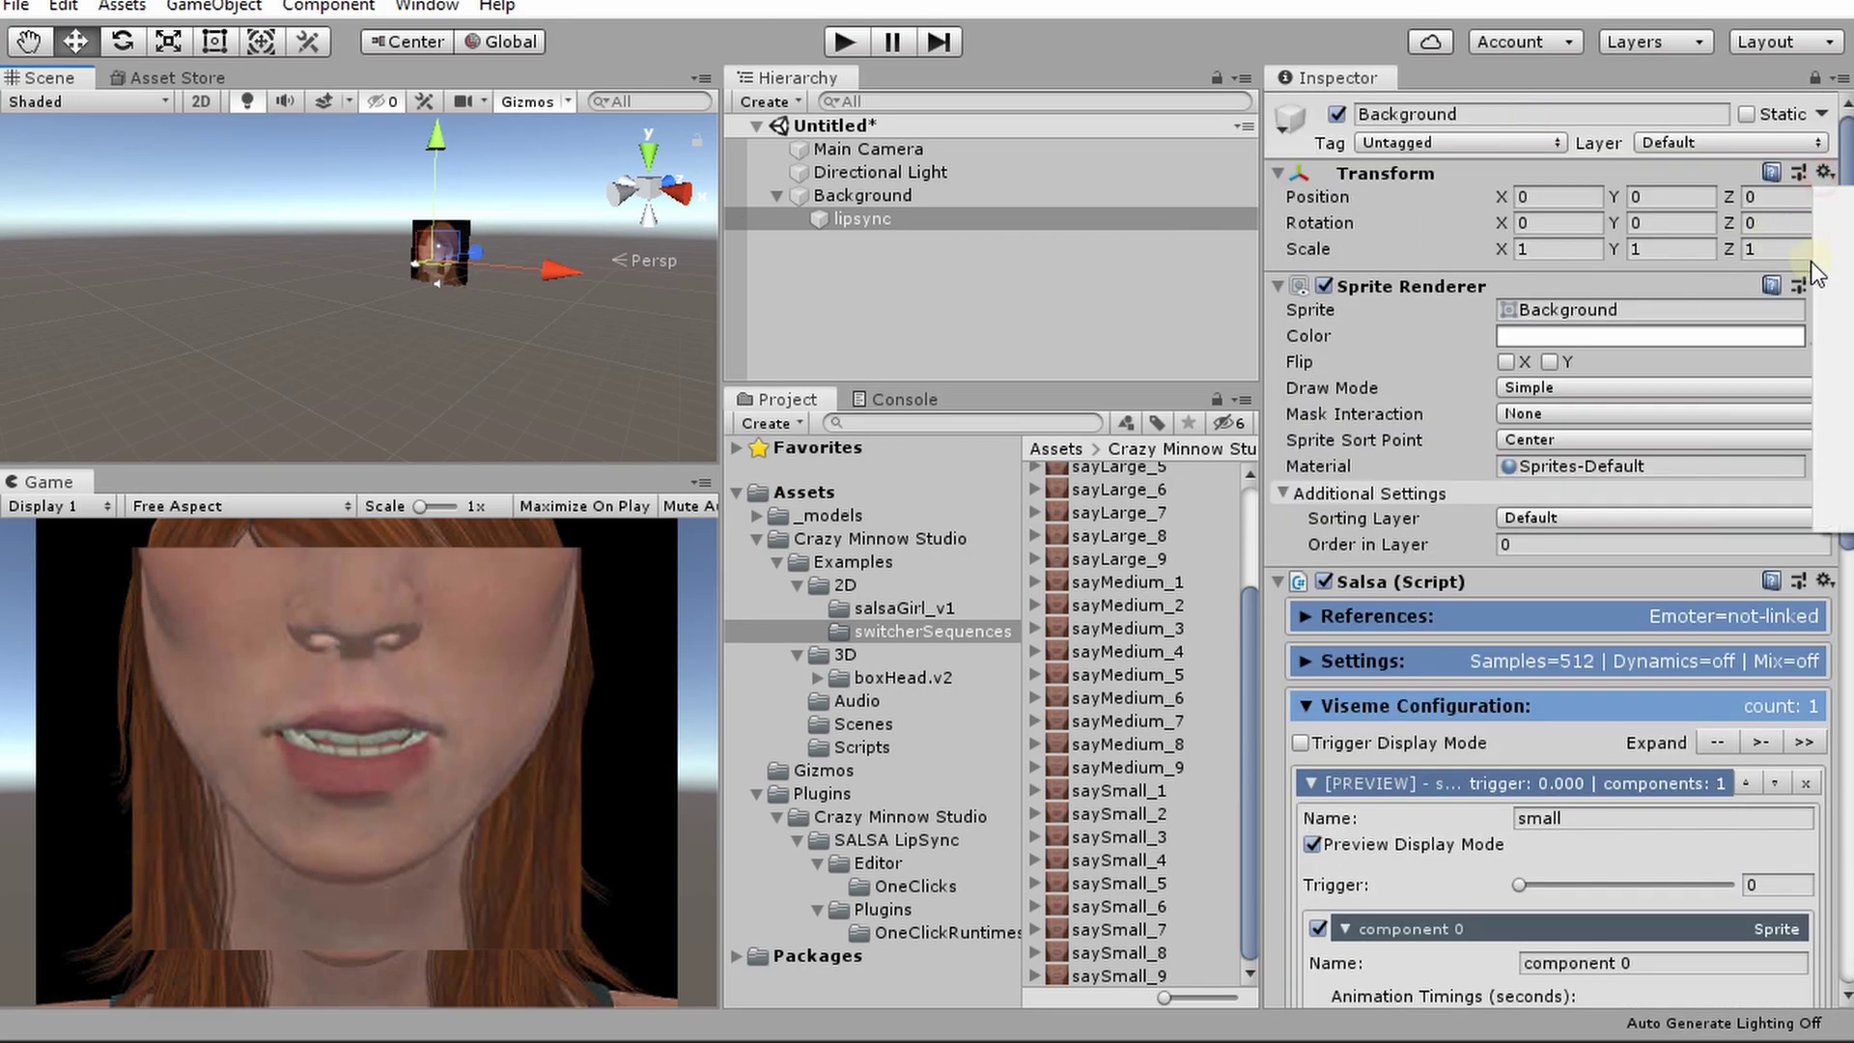
pyautogui.click(1815, 205)
pyautogui.scroll(3, 511, 222)
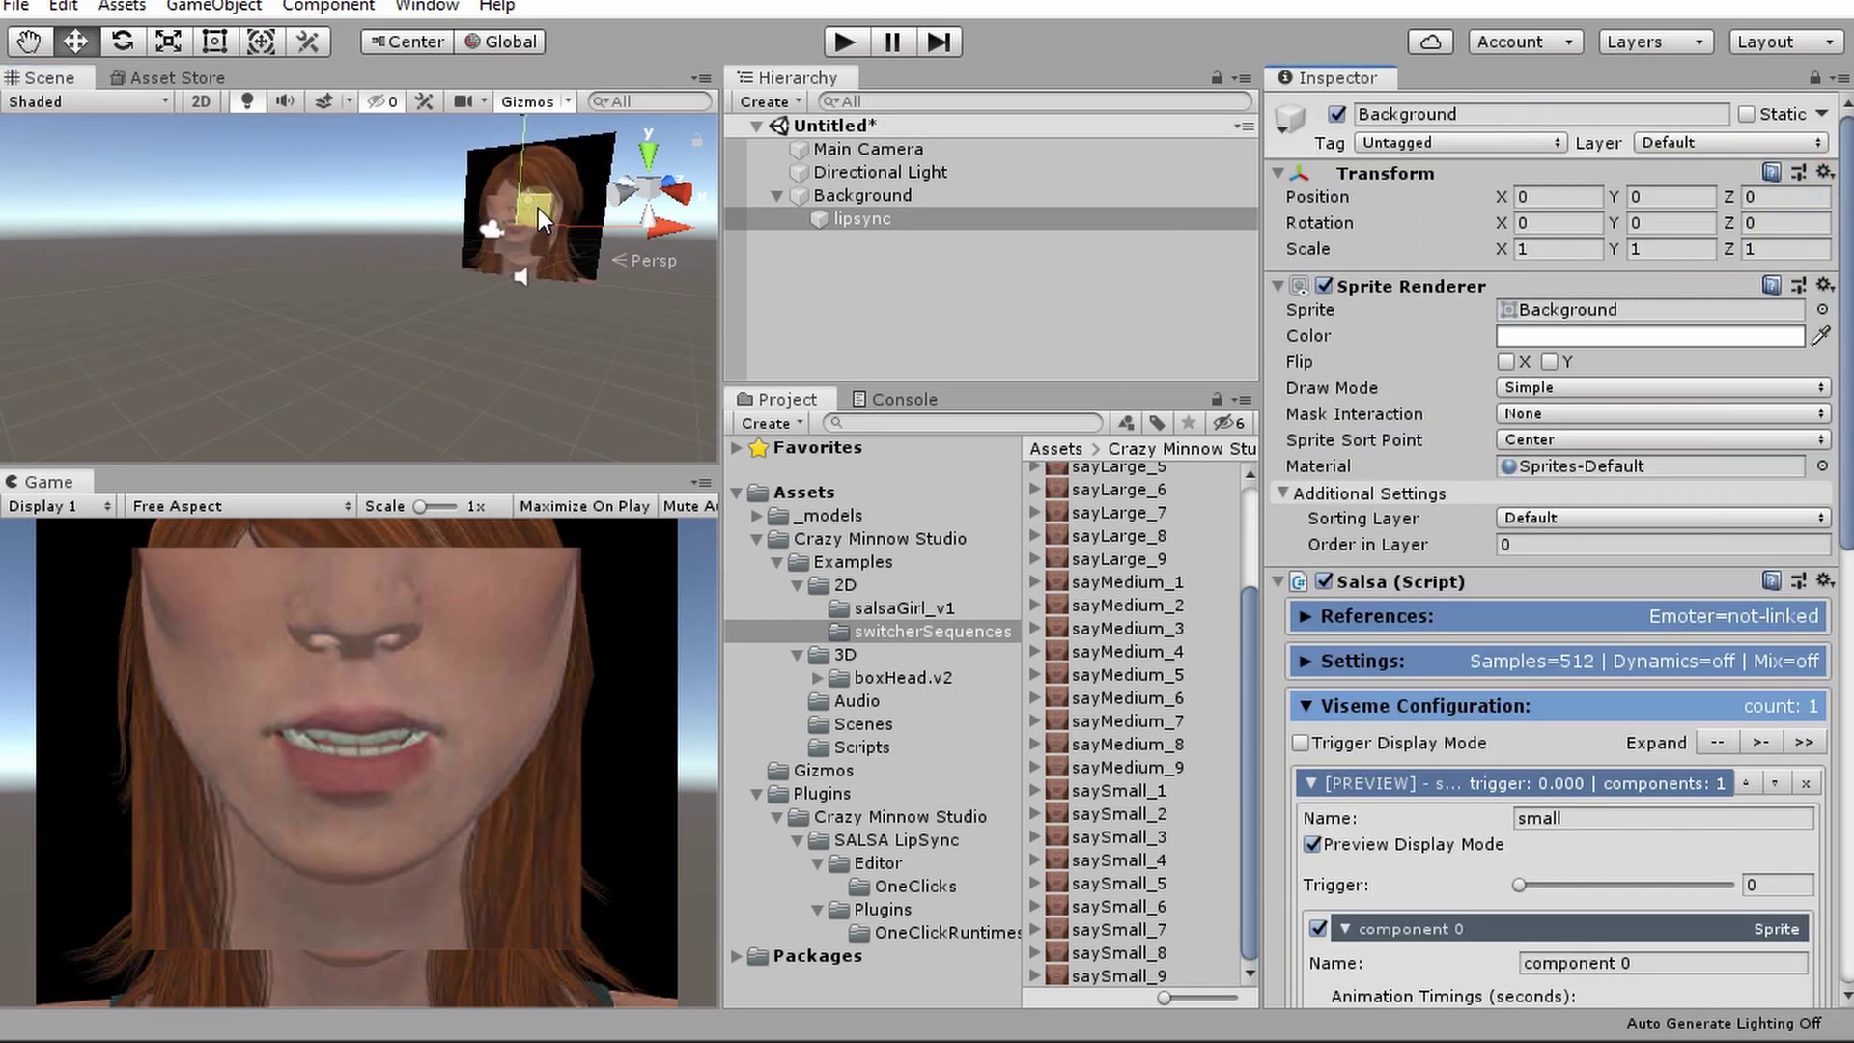
pyautogui.moveTo(537, 207); pyautogui.dragTo(425, 270, button='middle')
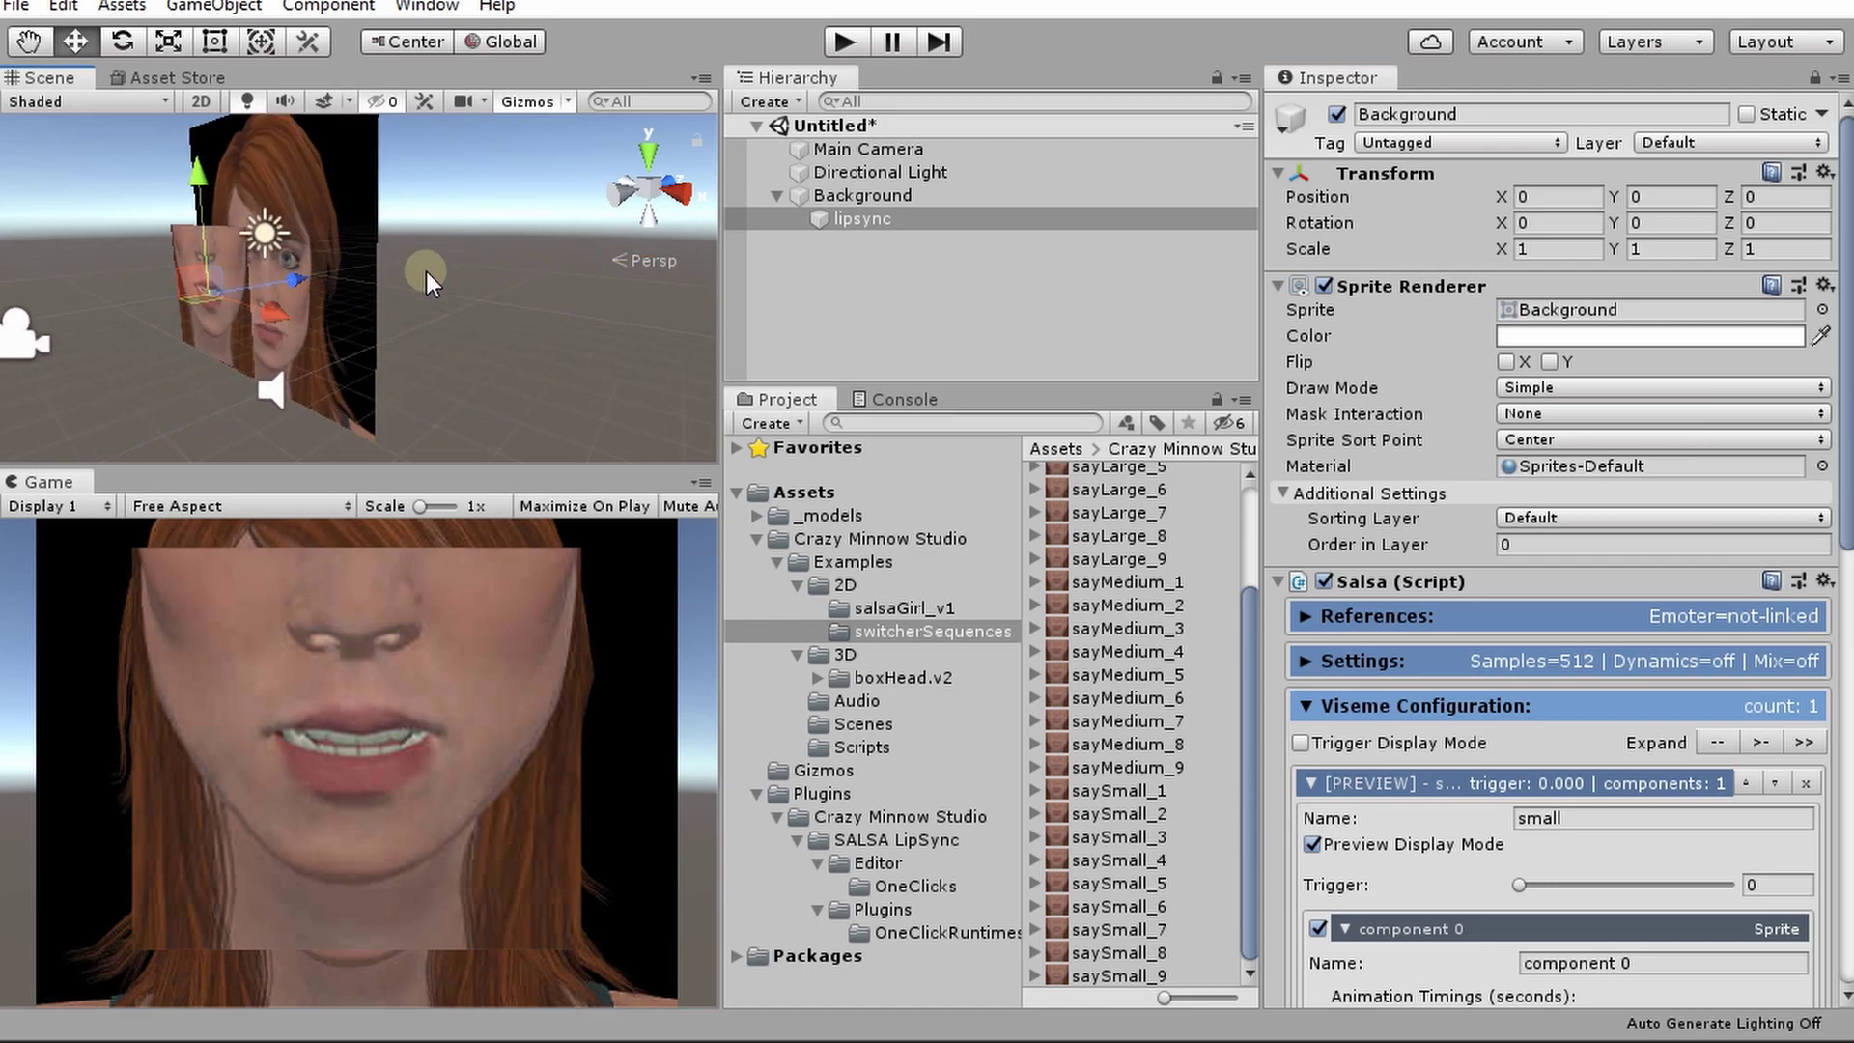
pyautogui.click(426, 270)
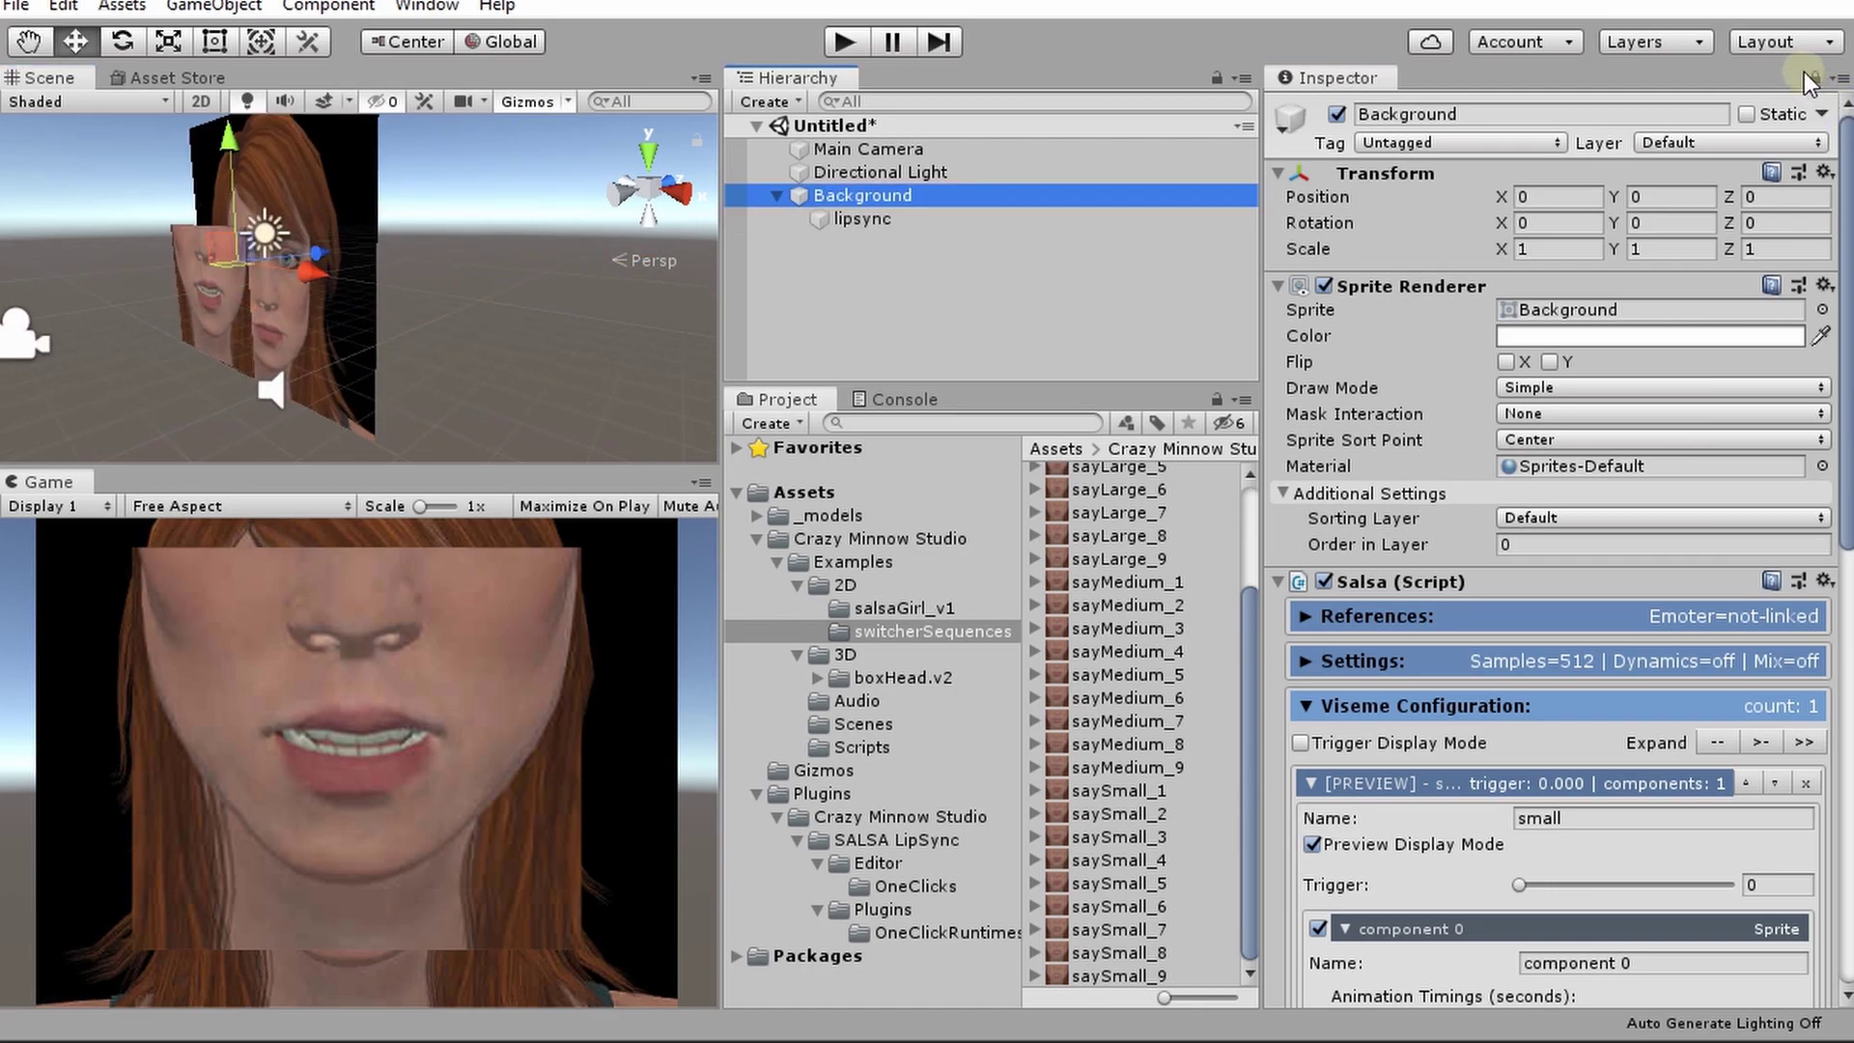
# Reset the lipsync object's position to the origin and set its Order in Layer to 3.
pyautogui.click(863, 219)
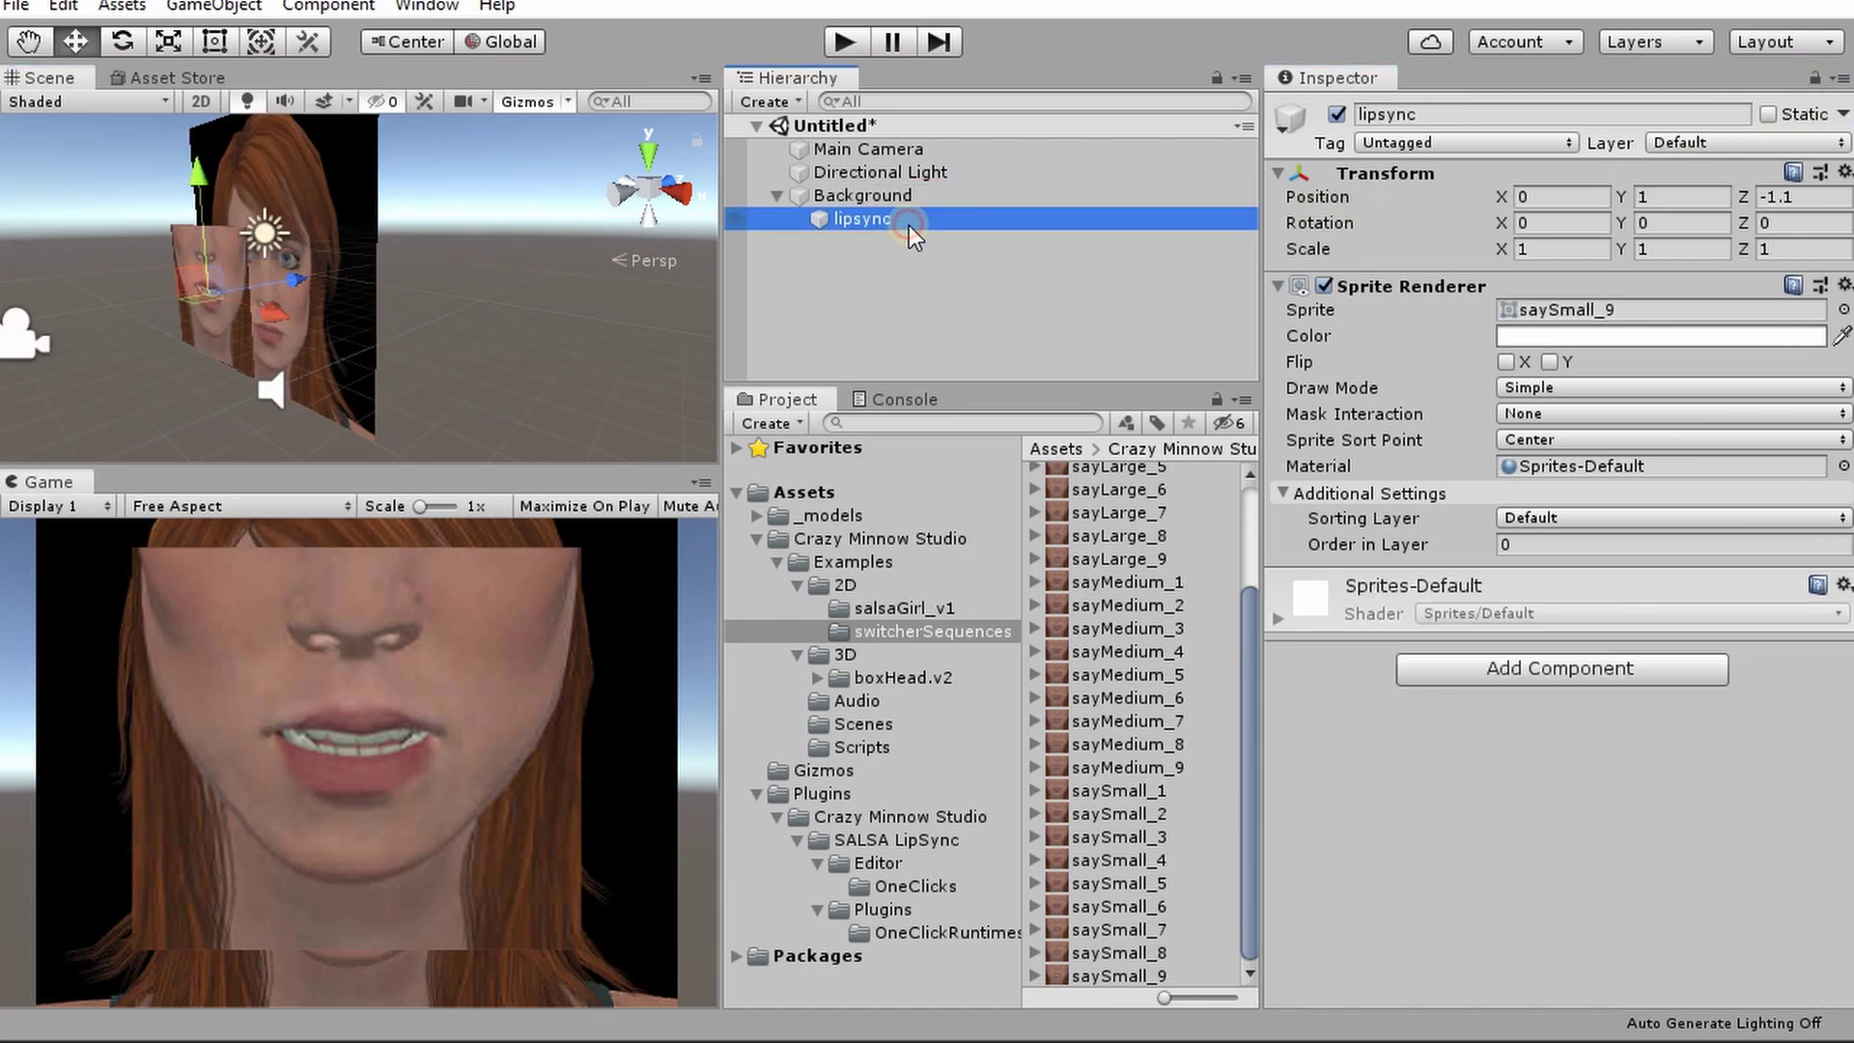
pyautogui.click(1844, 198)
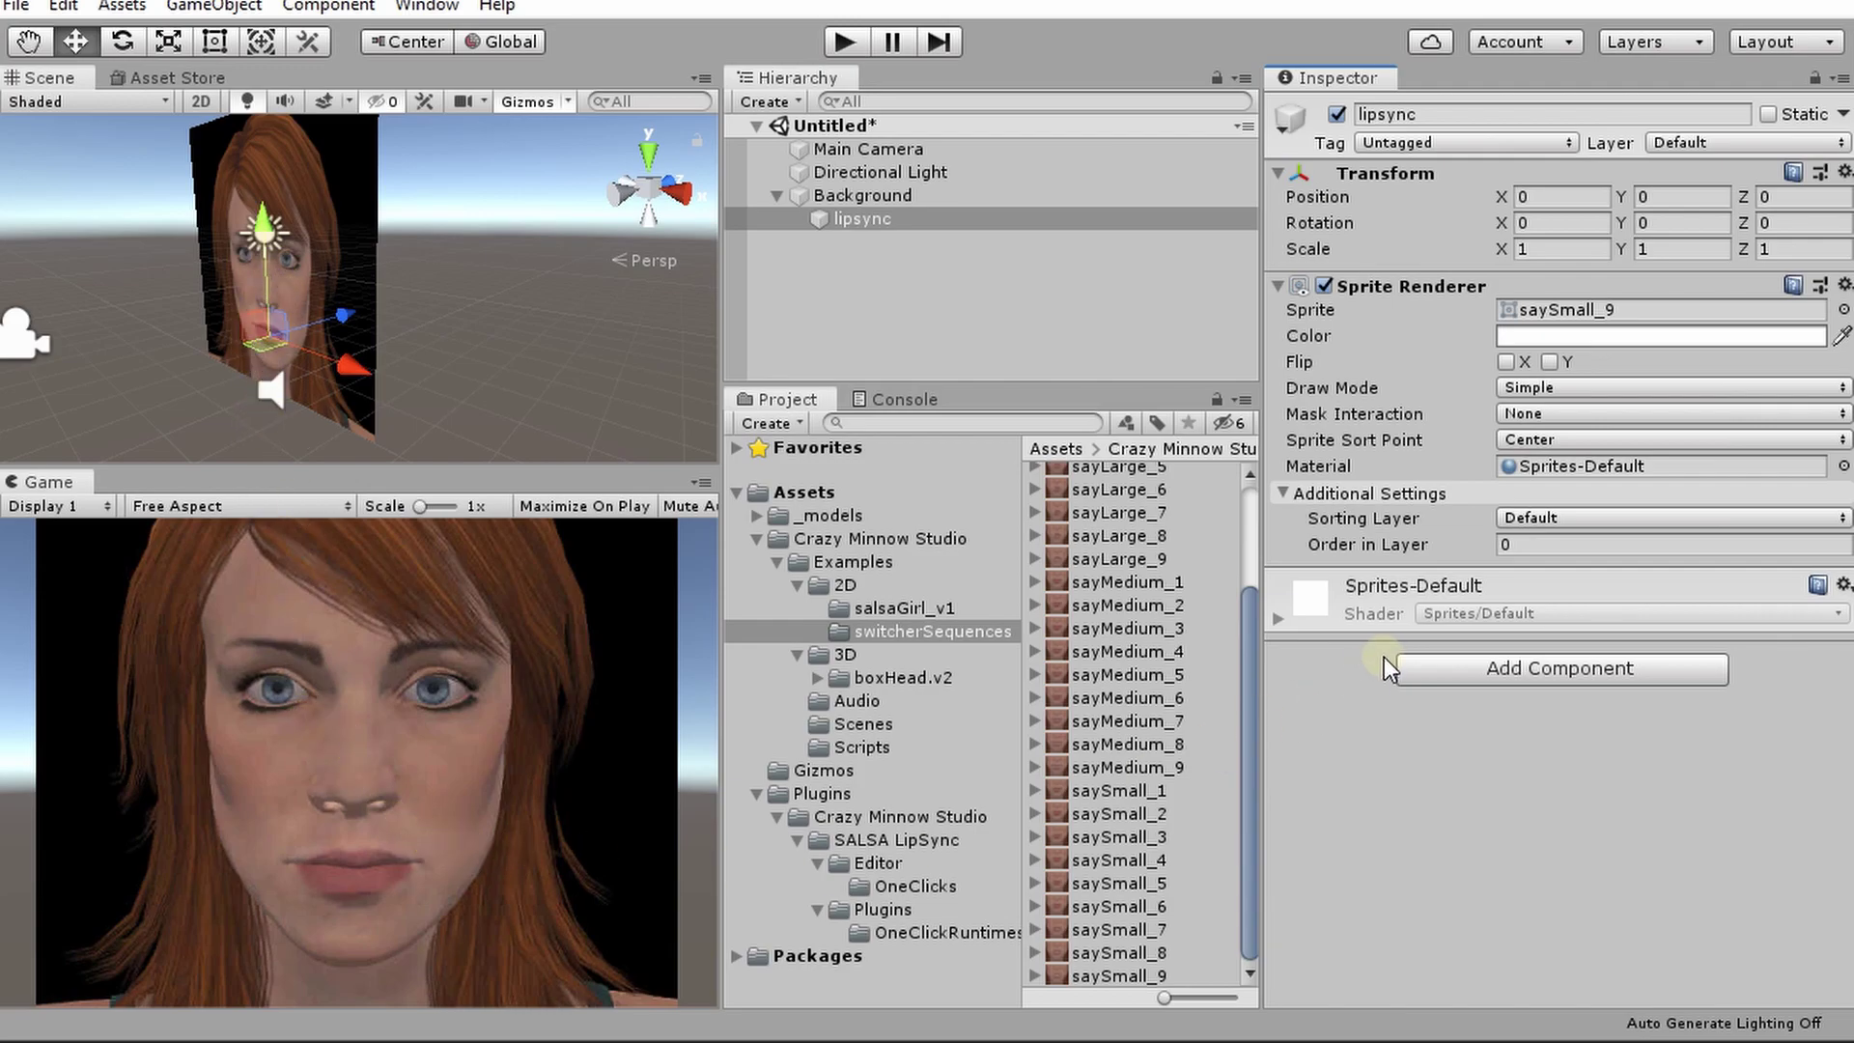
pyautogui.moveTo(1430, 548); pyautogui.dragTo(1477, 543)
# Lower the Background object's Order in Layer to -52.
pyautogui.click(861, 195)
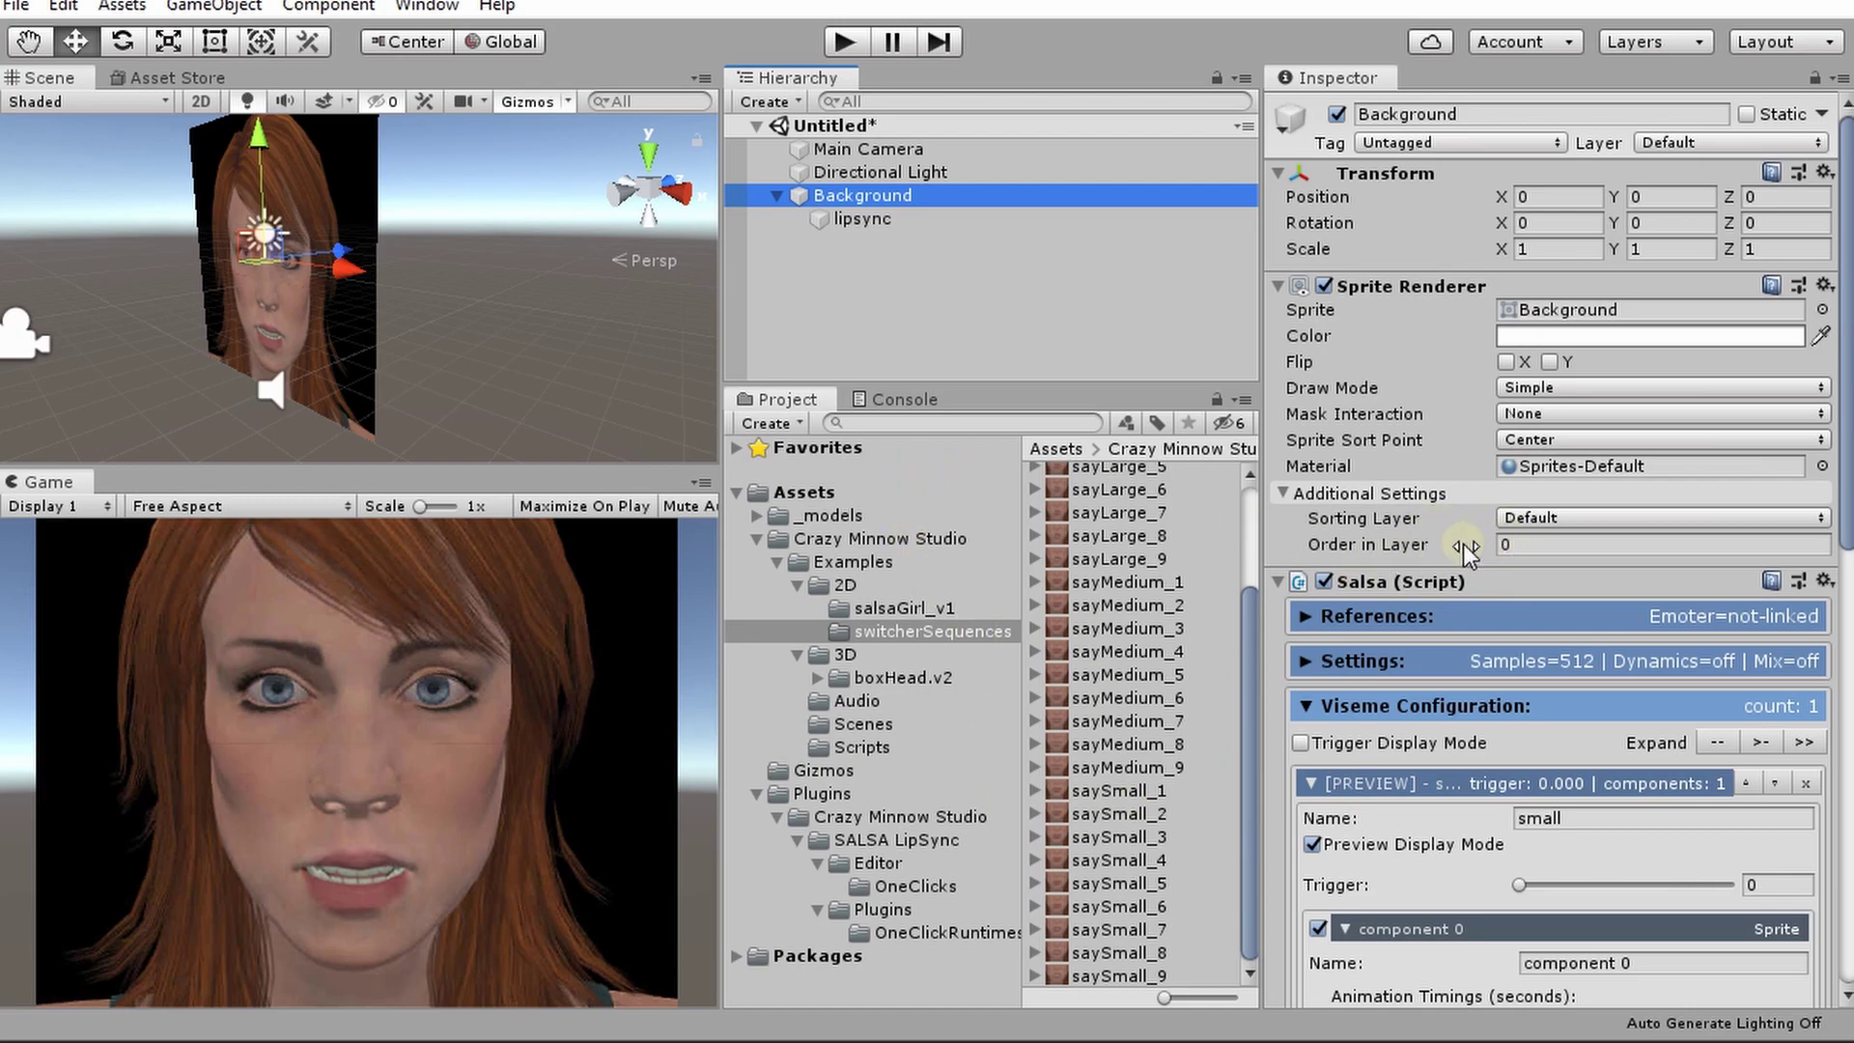
pyautogui.moveTo(1463, 543); pyautogui.dragTo(1369, 541)
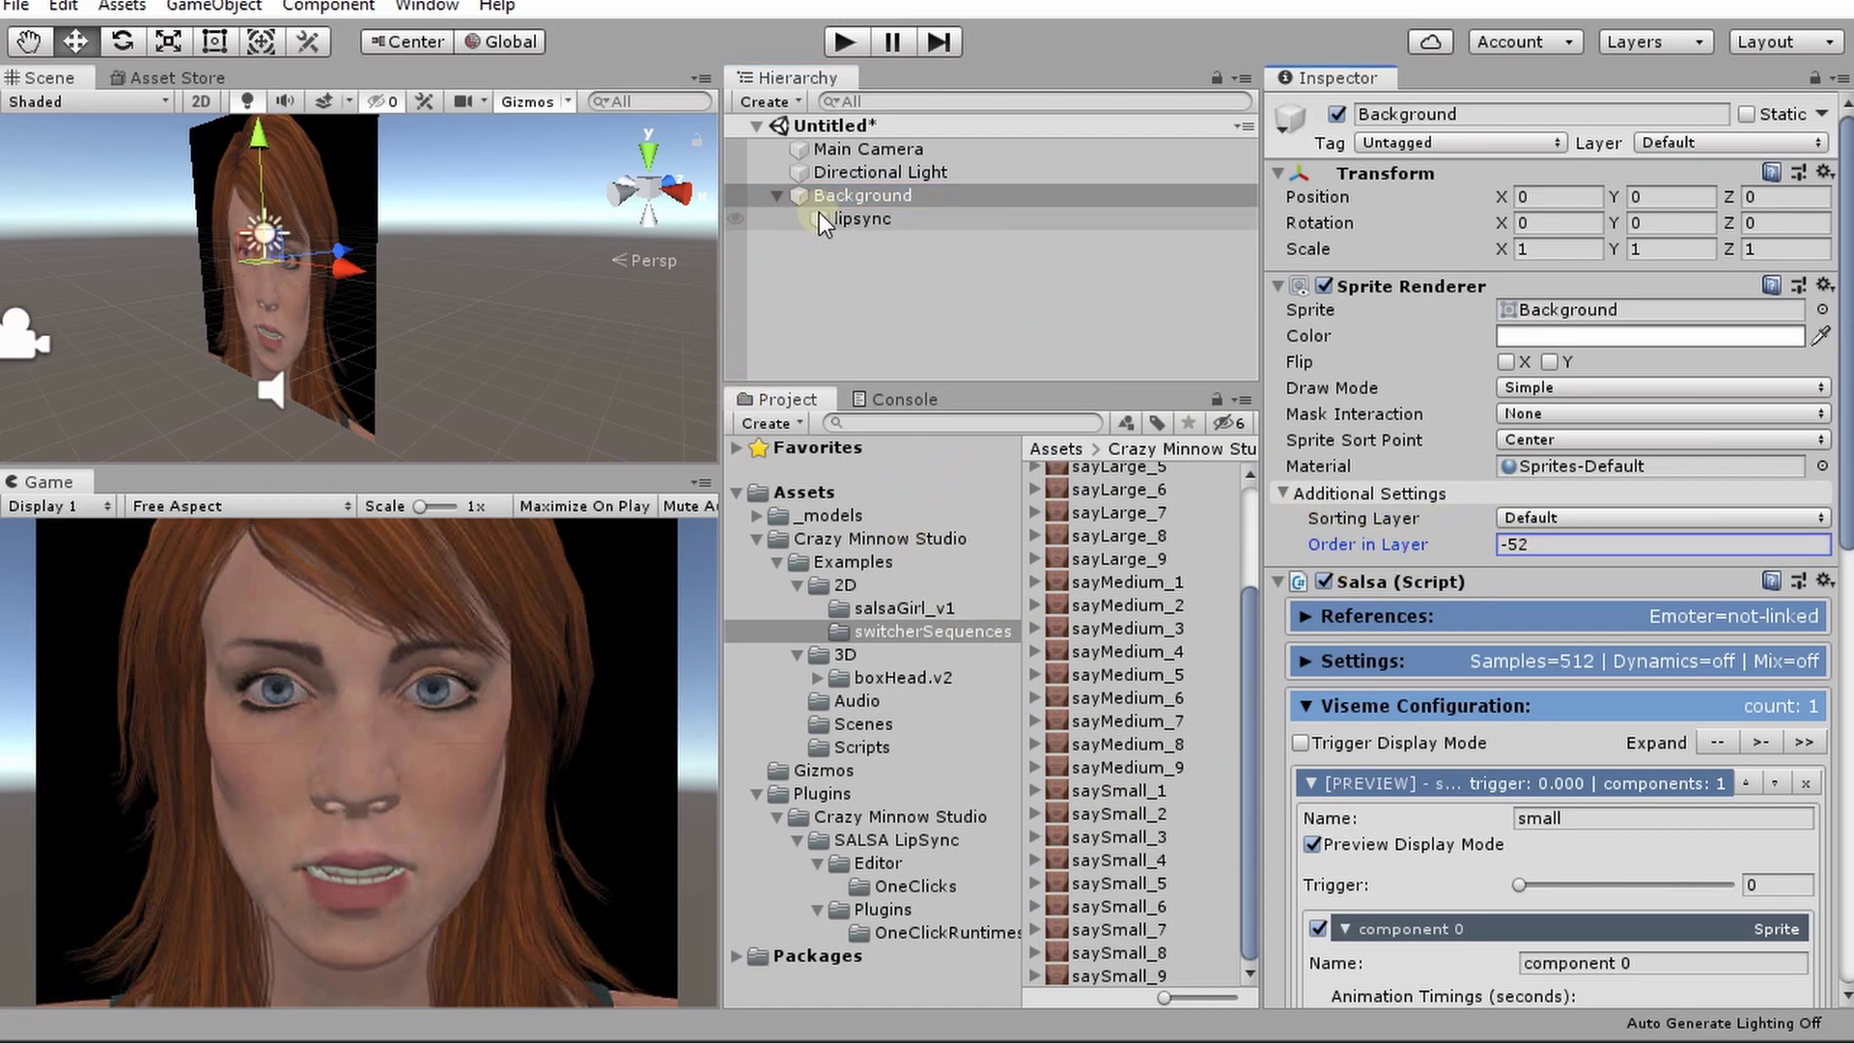
pyautogui.click(857, 221)
pyautogui.click(851, 193)
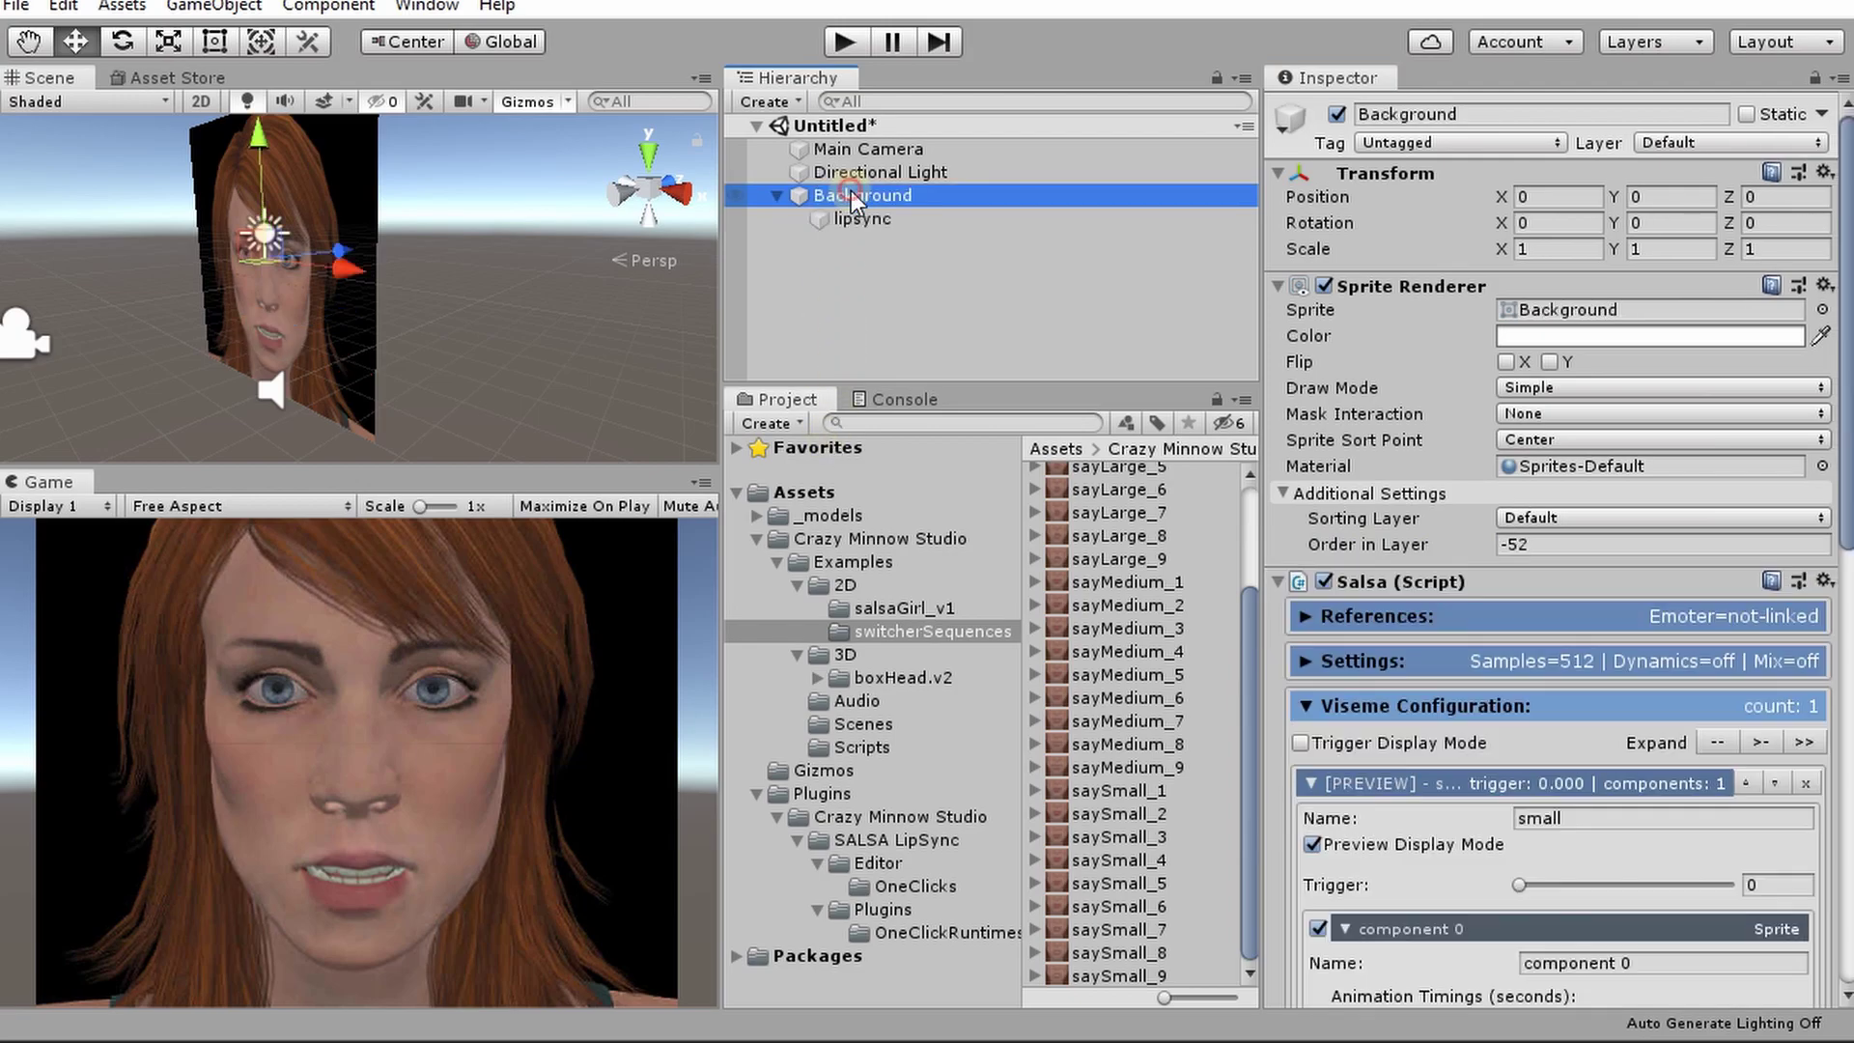
pyautogui.scroll(-8, 1467, 867)
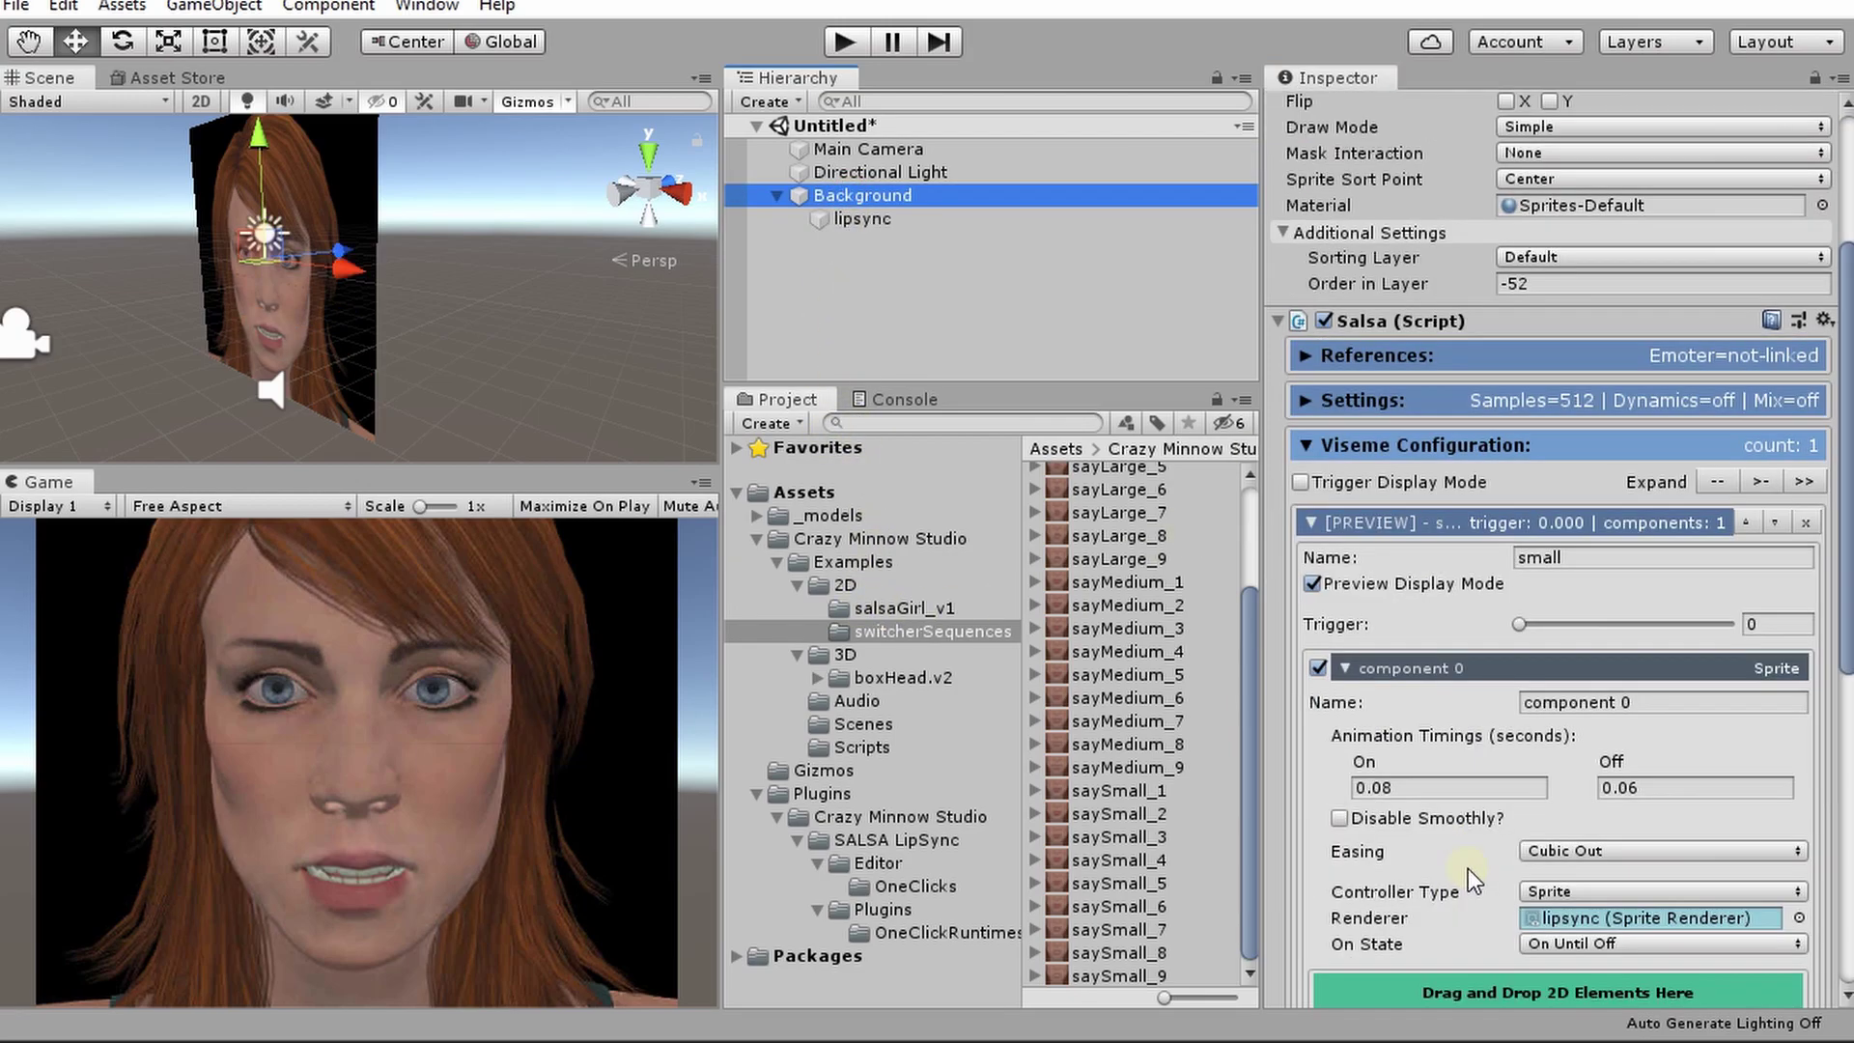
pyautogui.scroll(4, 1439, 536)
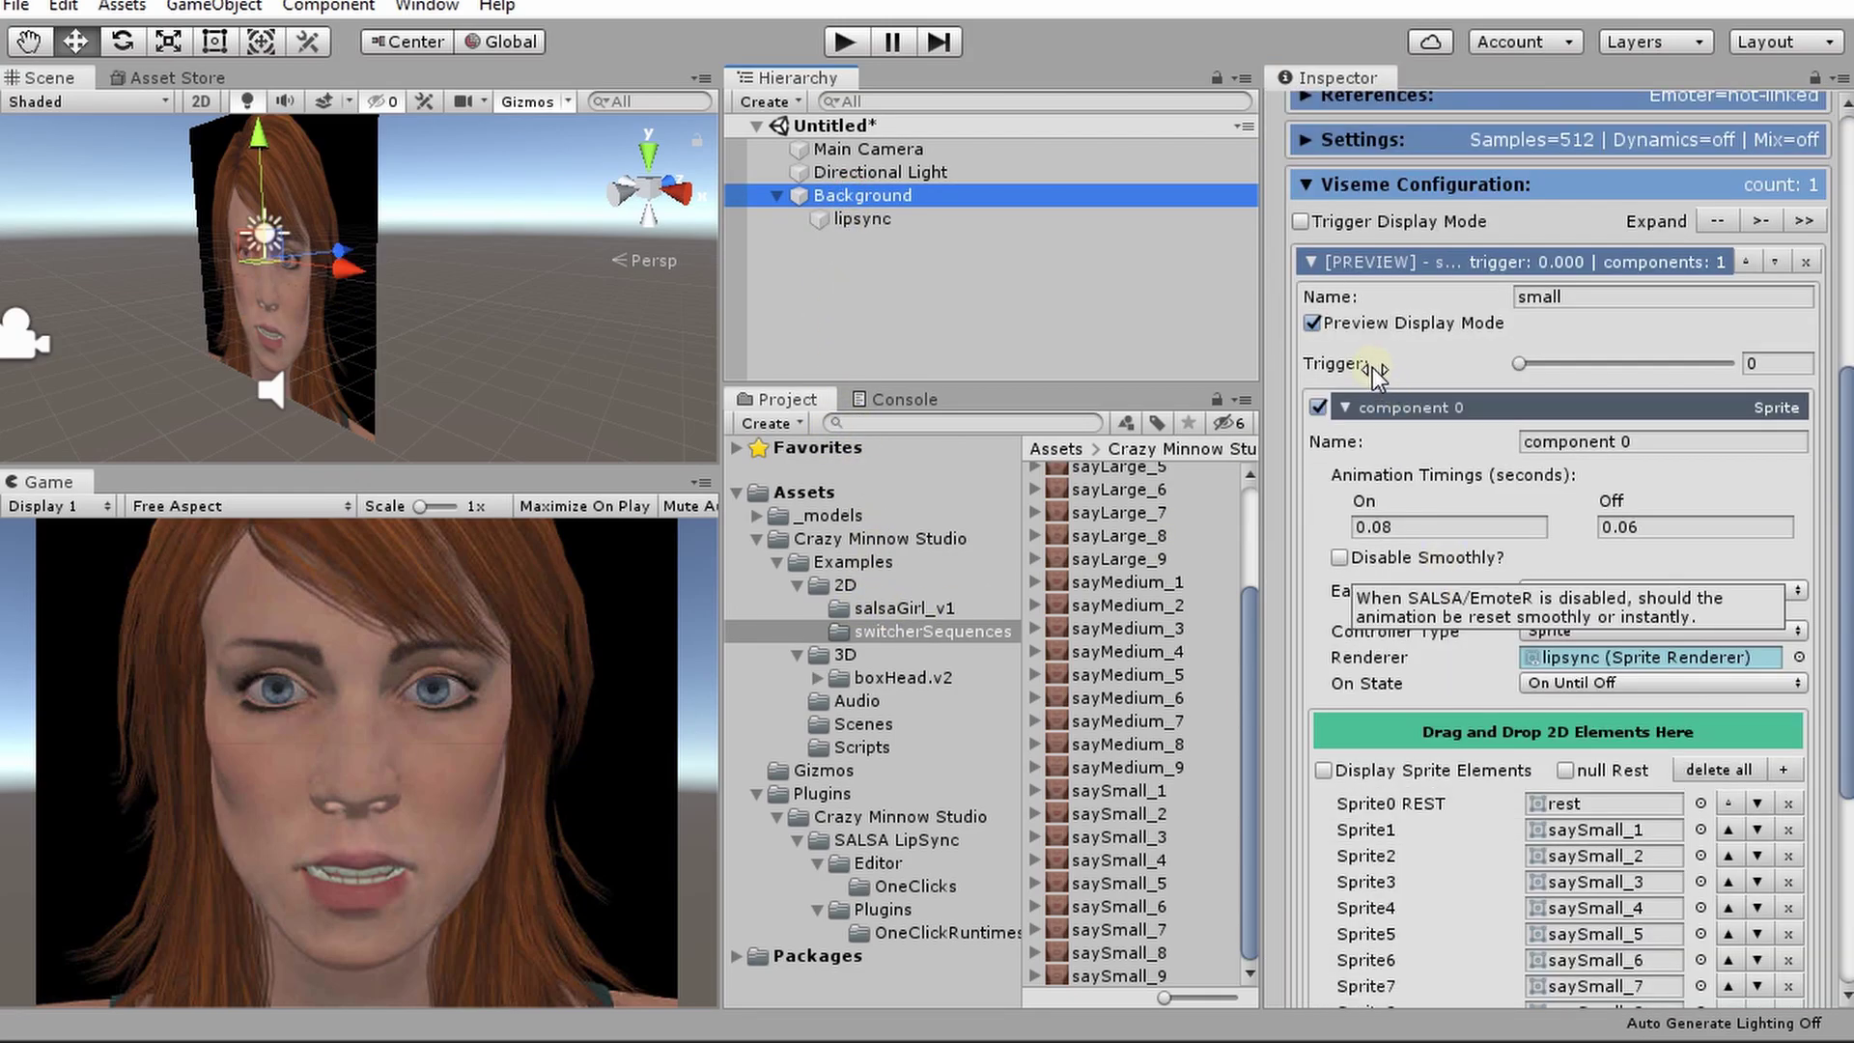
# Turn the small viseme preview off so the face shows the rest mouth.
pyautogui.click(1311, 323)
pyautogui.click(1310, 323)
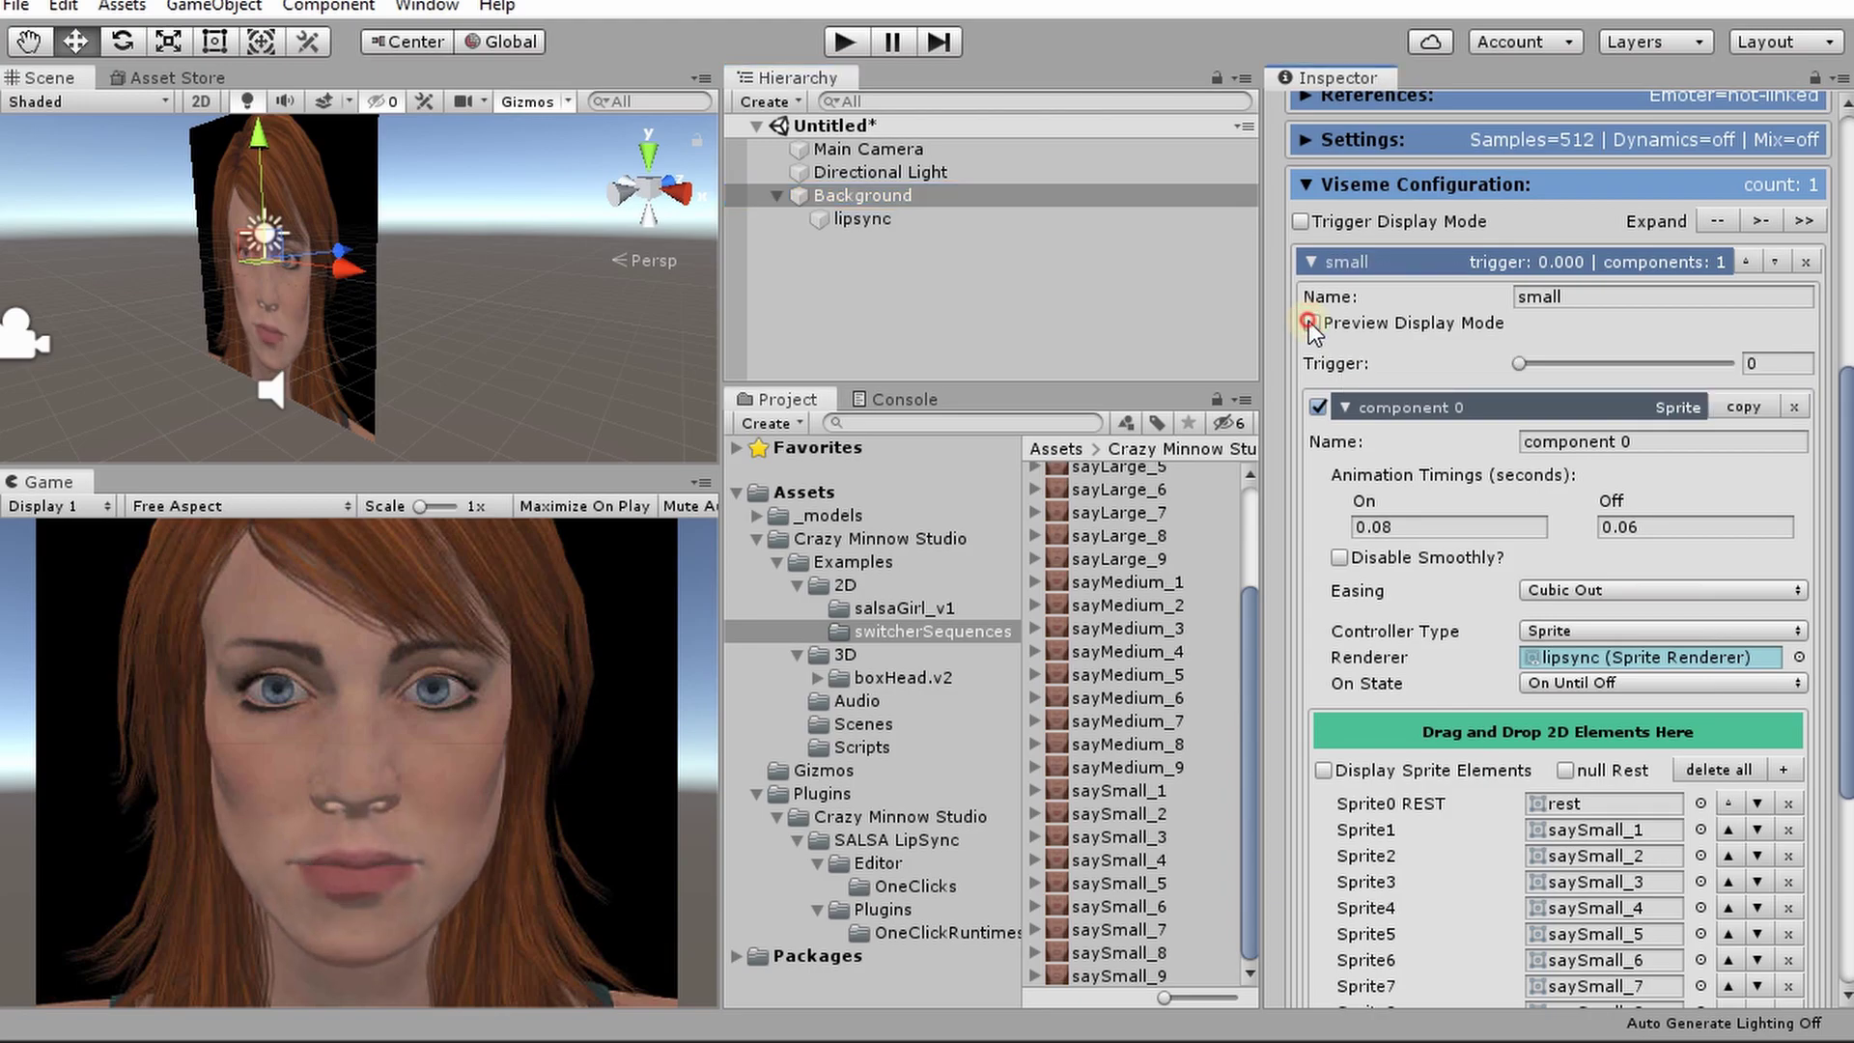
pyautogui.click(1310, 323)
# Collapse the small viseme, add a second viseme and name it 'medium'.
pyautogui.click(1350, 259)
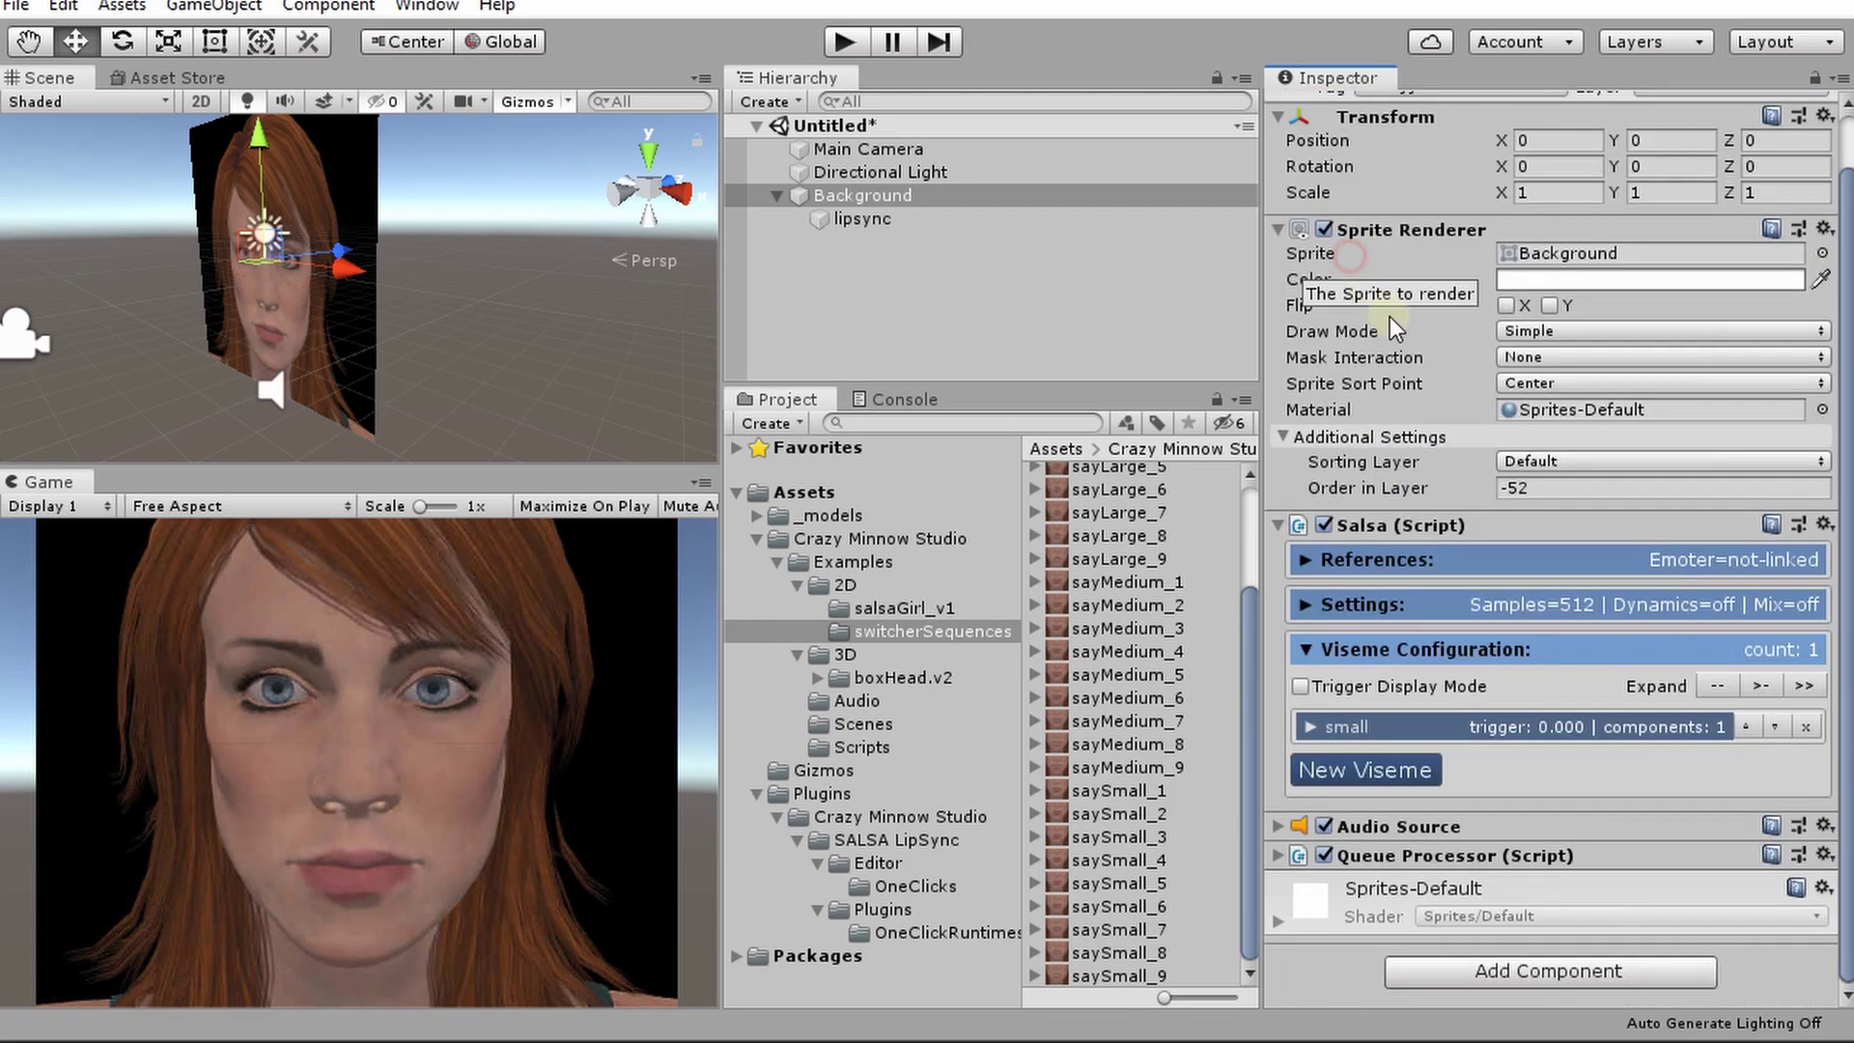
pyautogui.click(1359, 773)
pyautogui.scroll(-5, 1544, 618)
pyautogui.click(1570, 280)
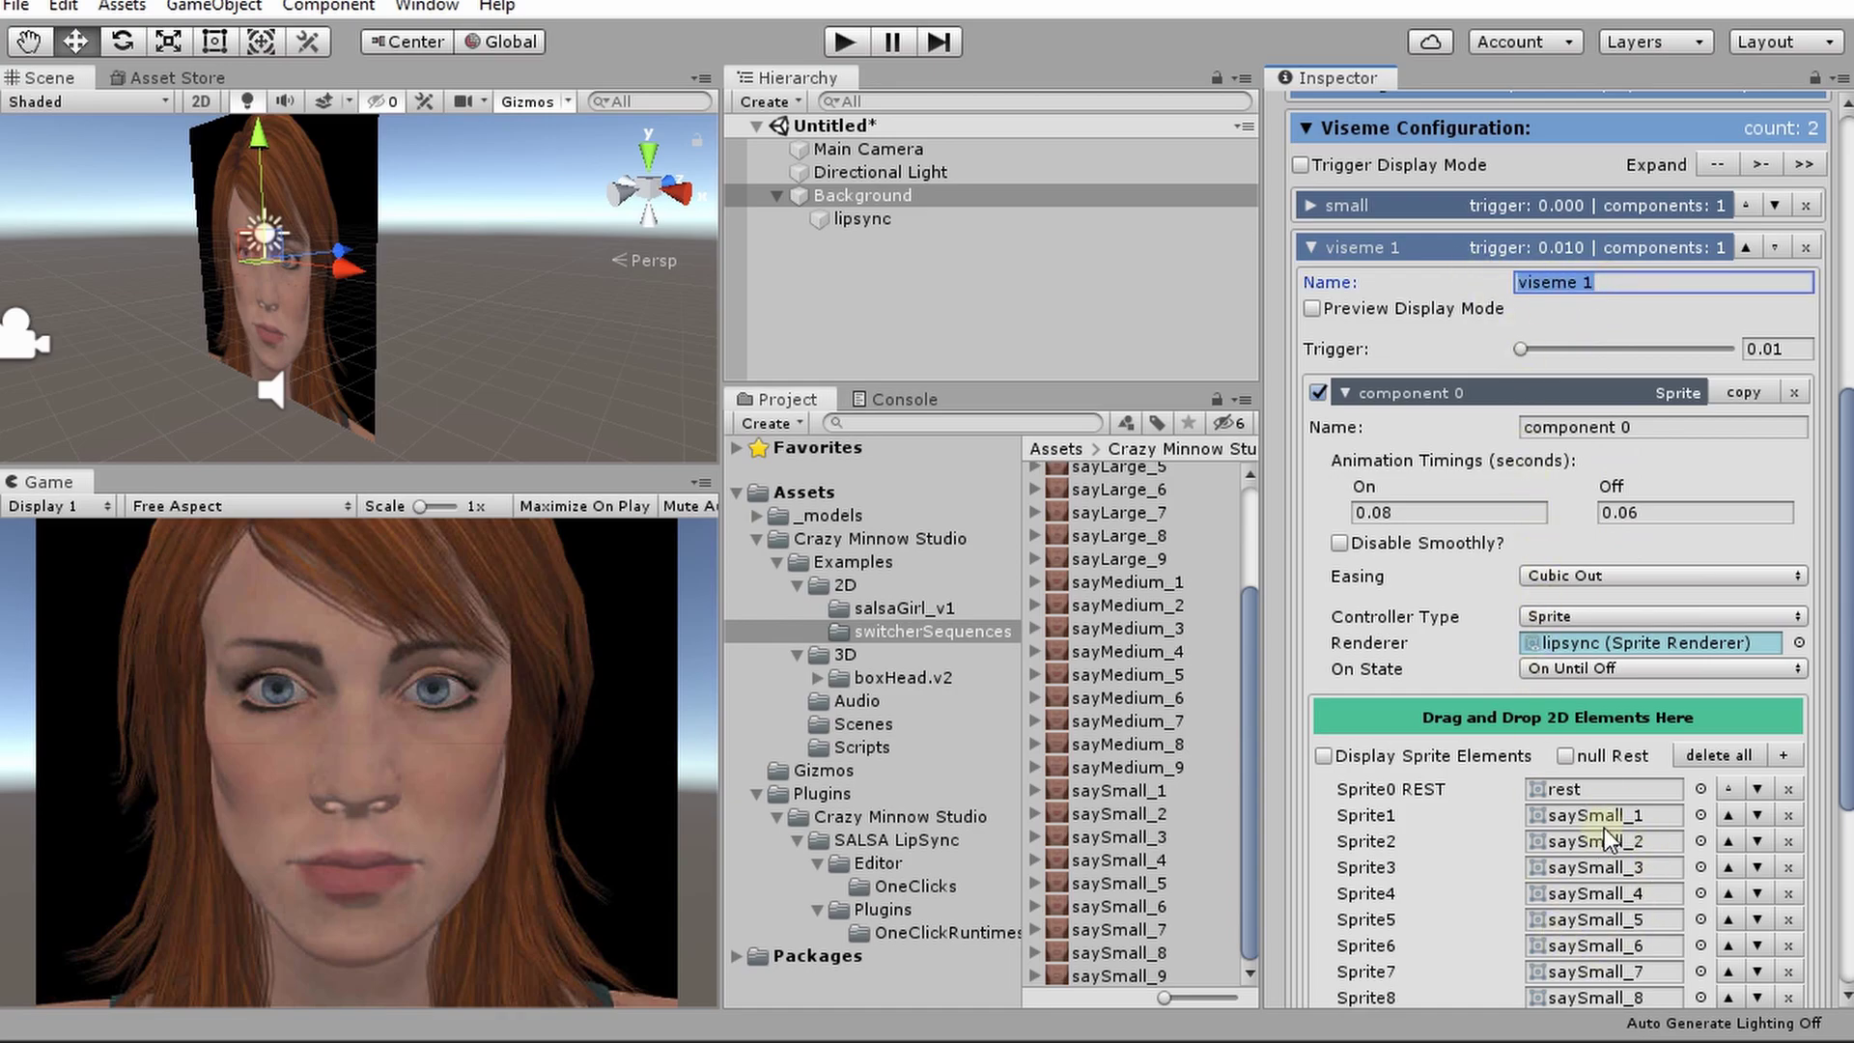
pyautogui.scroll(-4, 1603, 827)
pyautogui.scroll(4, 1601, 801)
pyautogui.scroll(-5, 1571, 715)
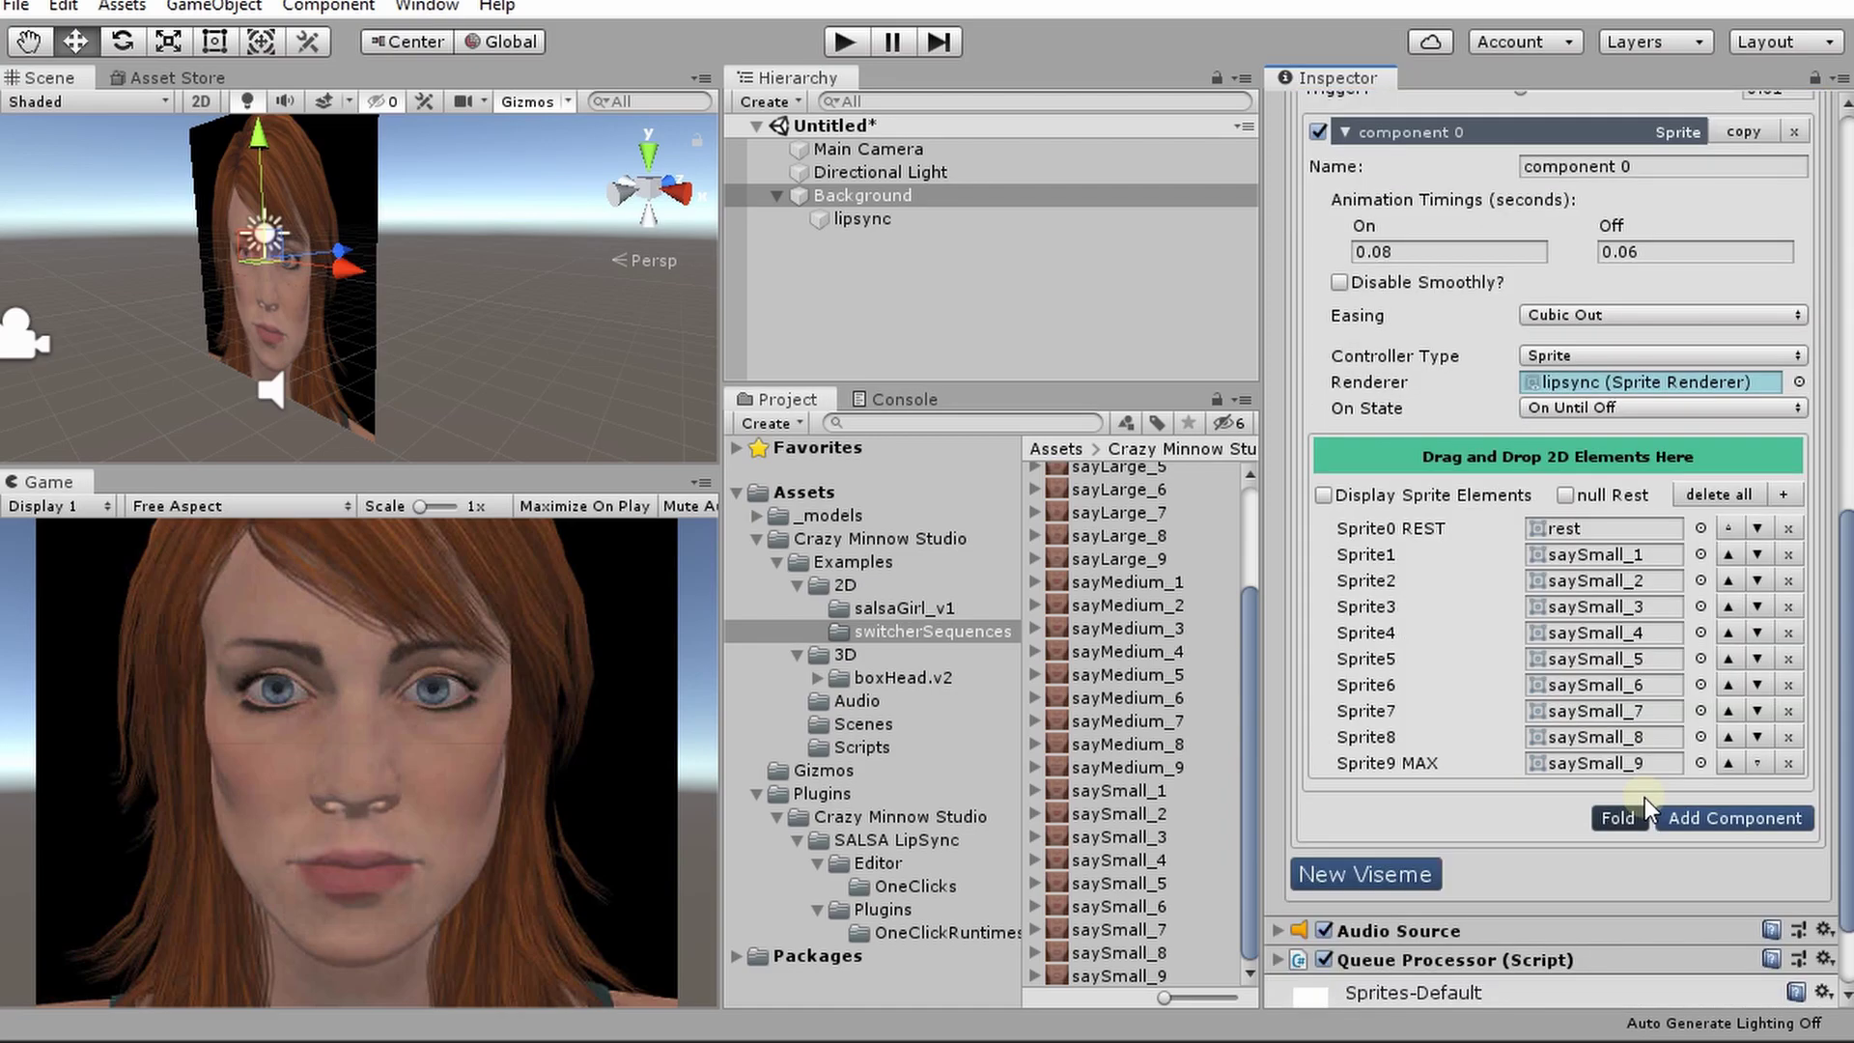
pyautogui.scroll(5, 1604, 587)
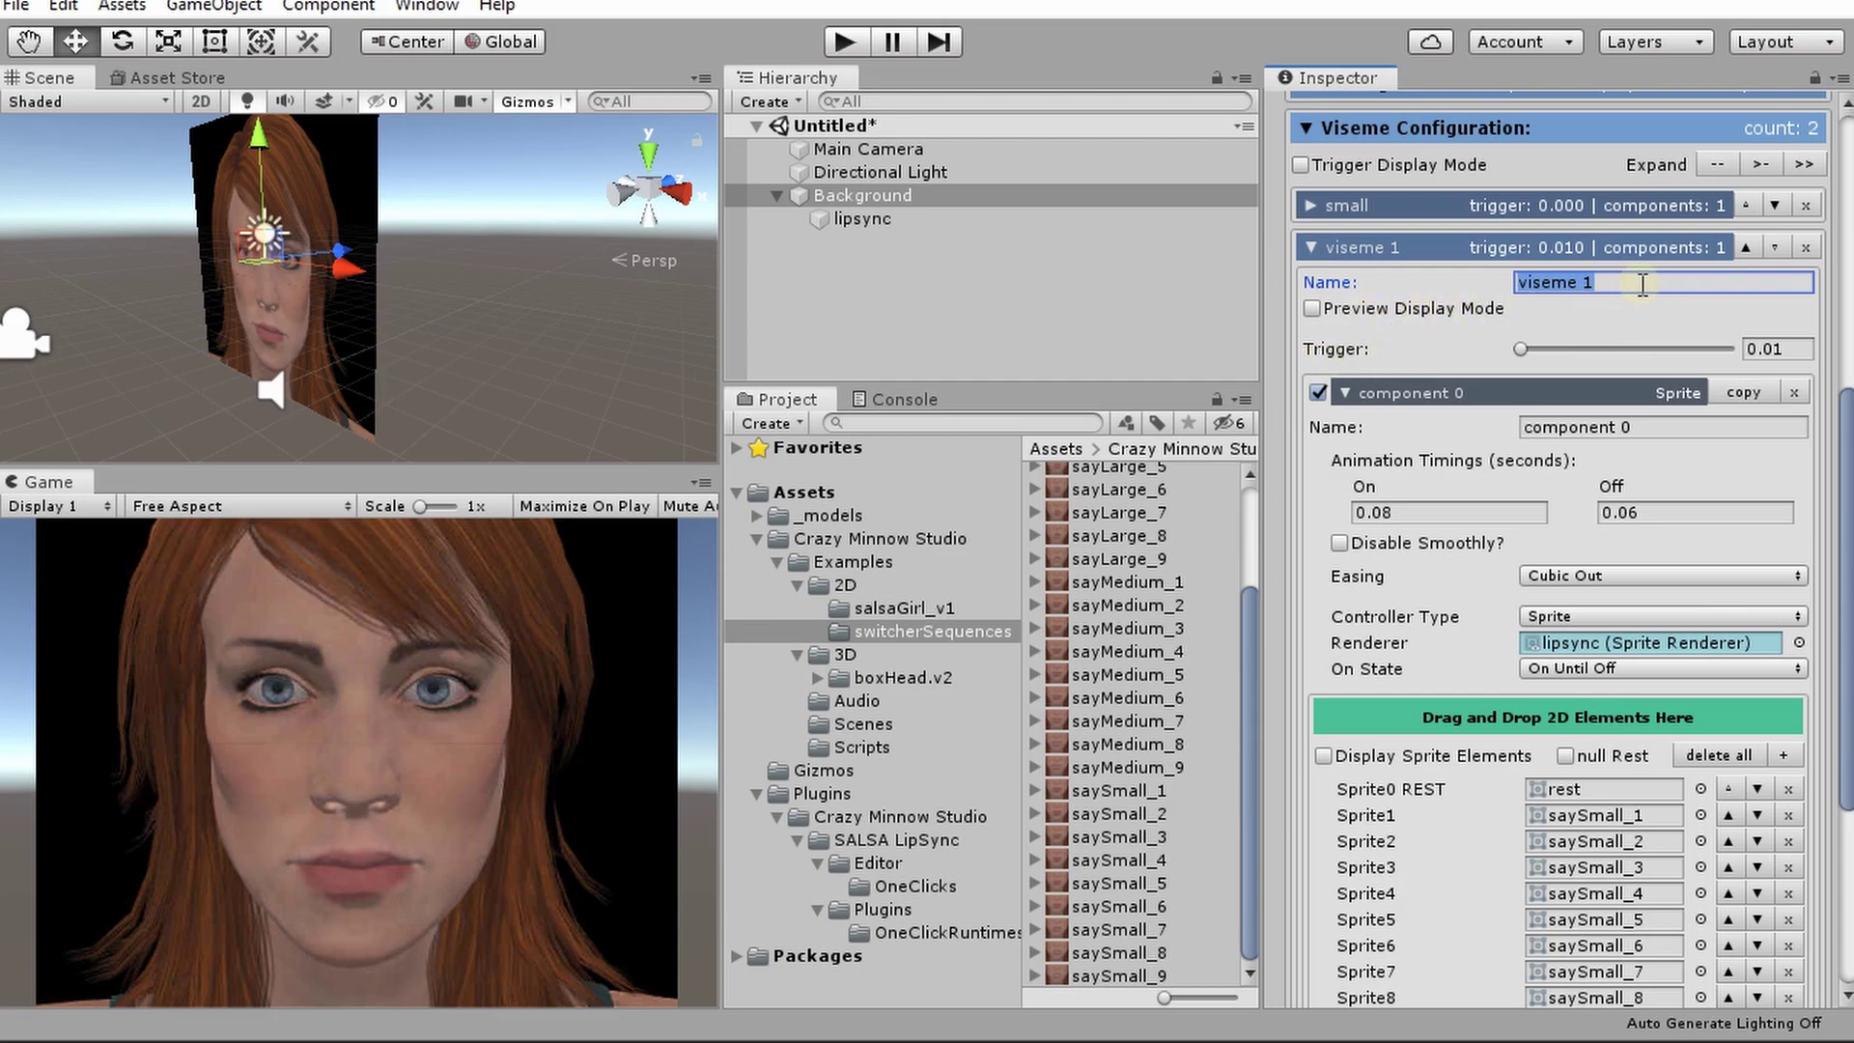
pyautogui.write('medium')
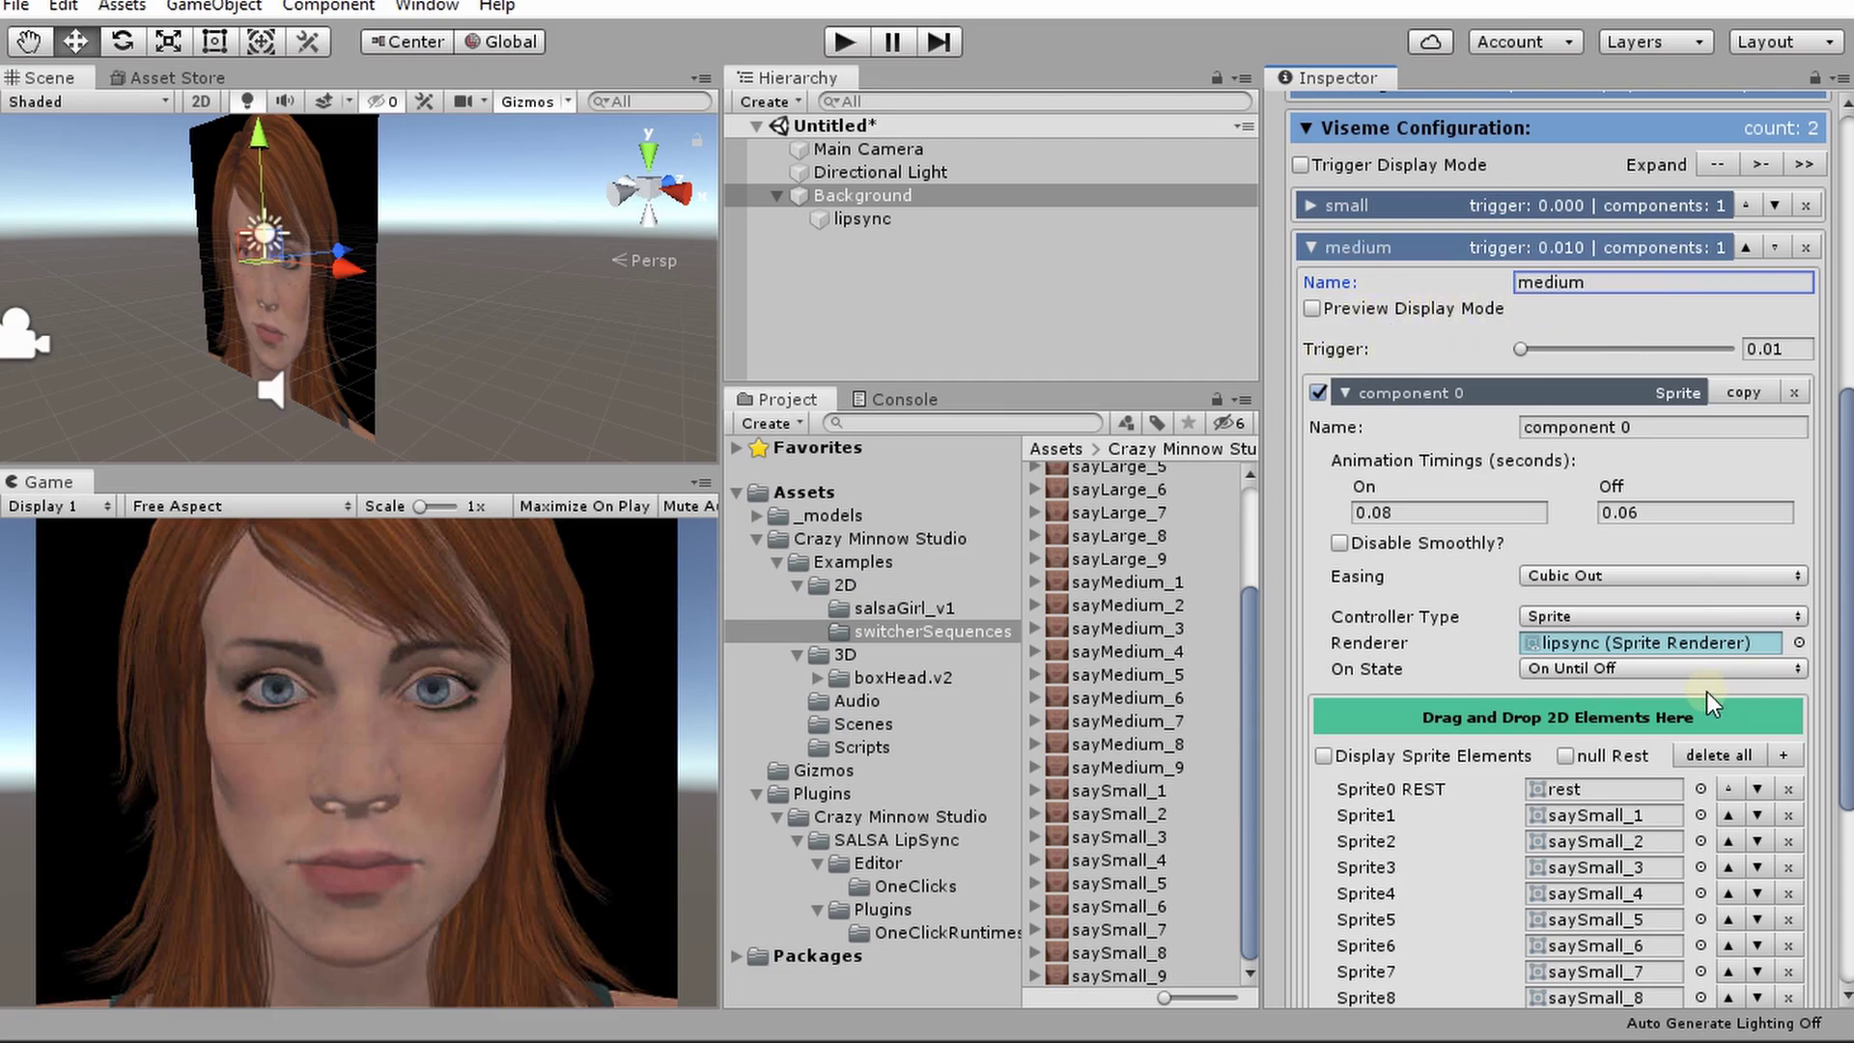
# Delete all of the medium viseme's sprites and add the rest sprite first.
pyautogui.scroll(-5, 1709, 690)
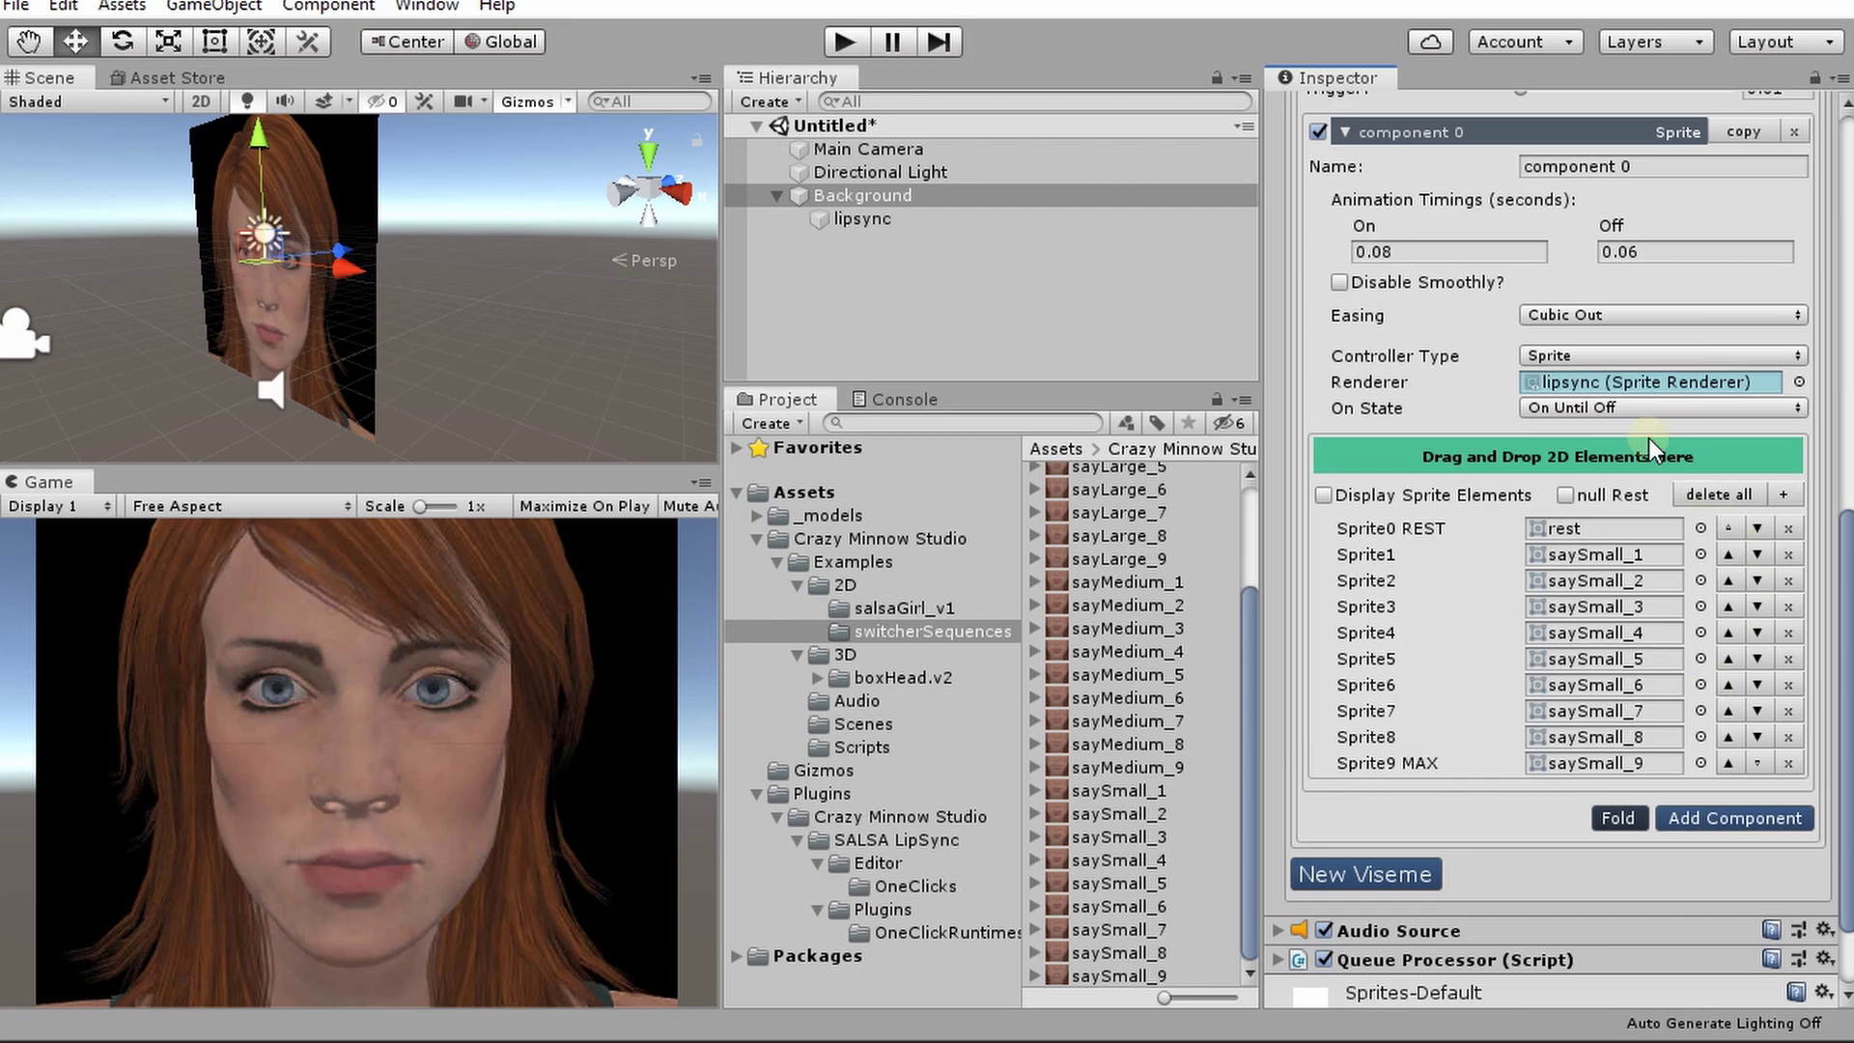
pyautogui.click(1719, 495)
pyautogui.scroll(3, 1115, 571)
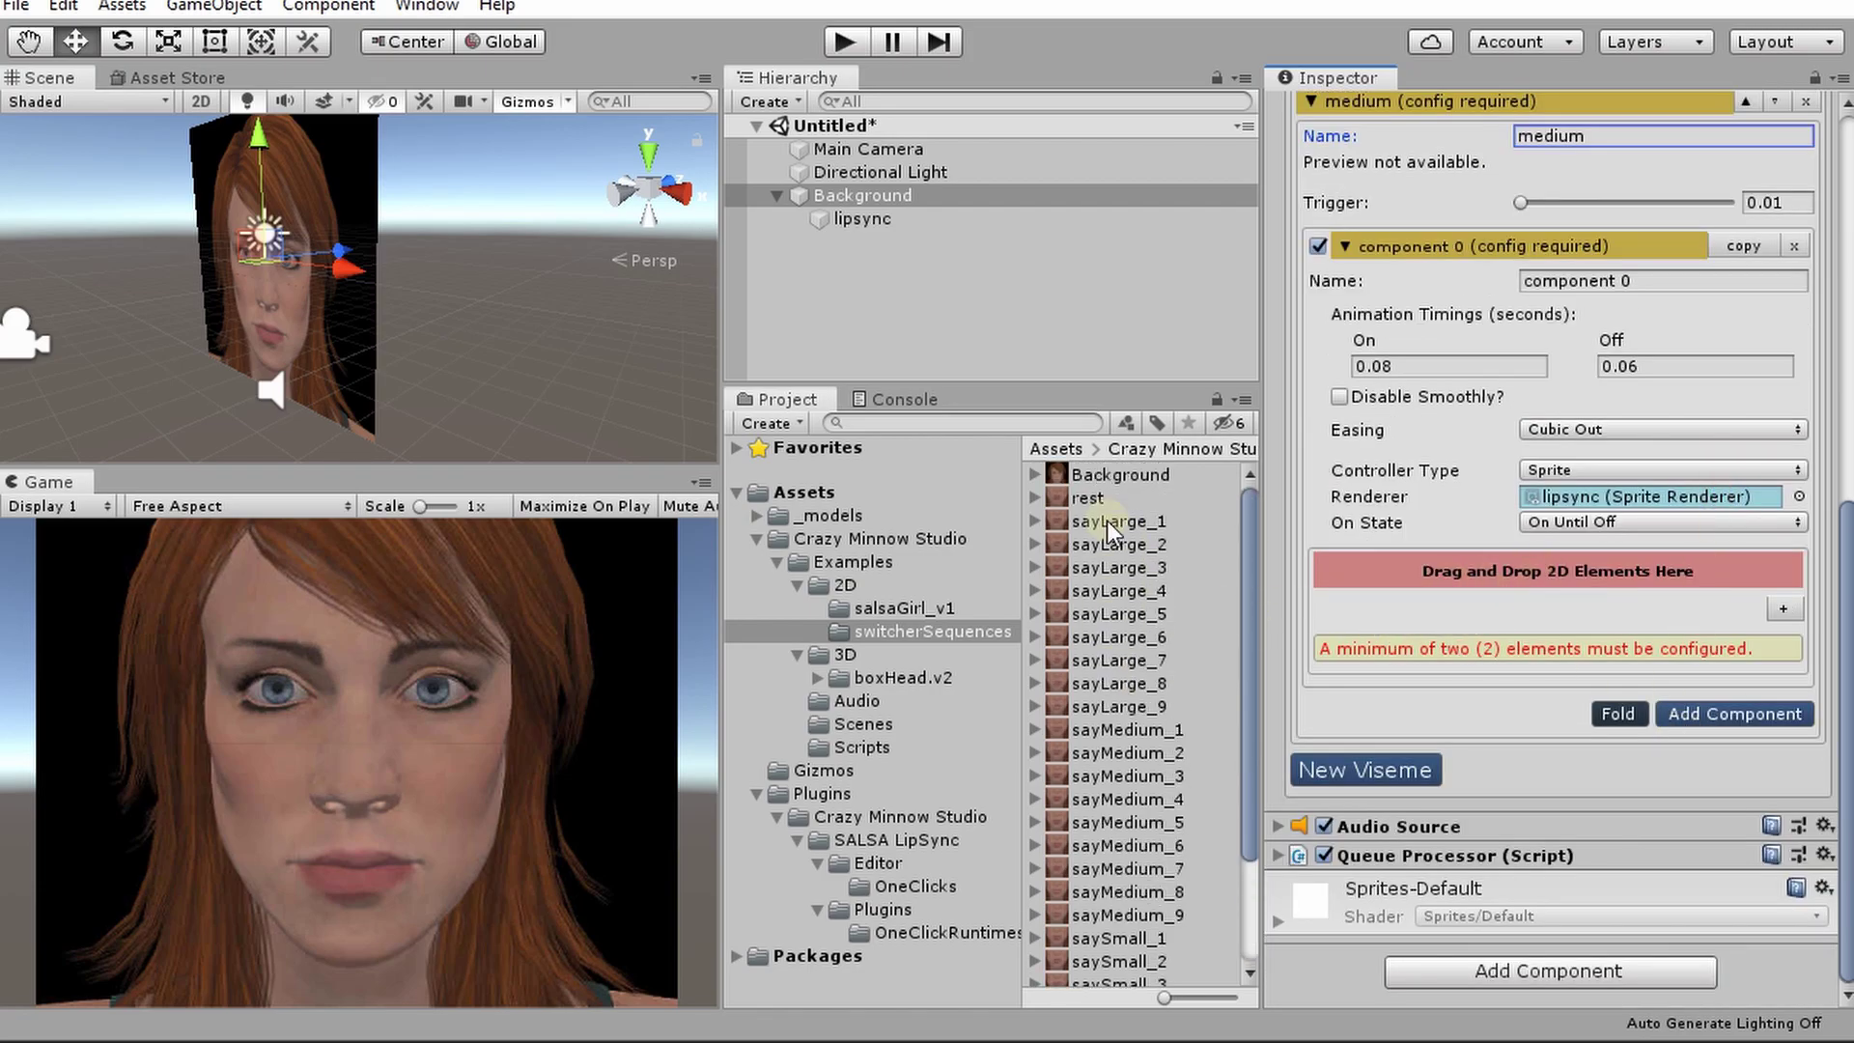
pyautogui.moveTo(1107, 507); pyautogui.dragTo(1506, 575)
# Select sayMedium_1 through sayMedium_9 and add them to the medium viseme's sprites.
pyautogui.scroll(-2, 1048, 663)
pyautogui.click(1153, 651)
pyautogui.keyDown('shift'); pyautogui.click(1151, 825); pyautogui.keyUp('shift')
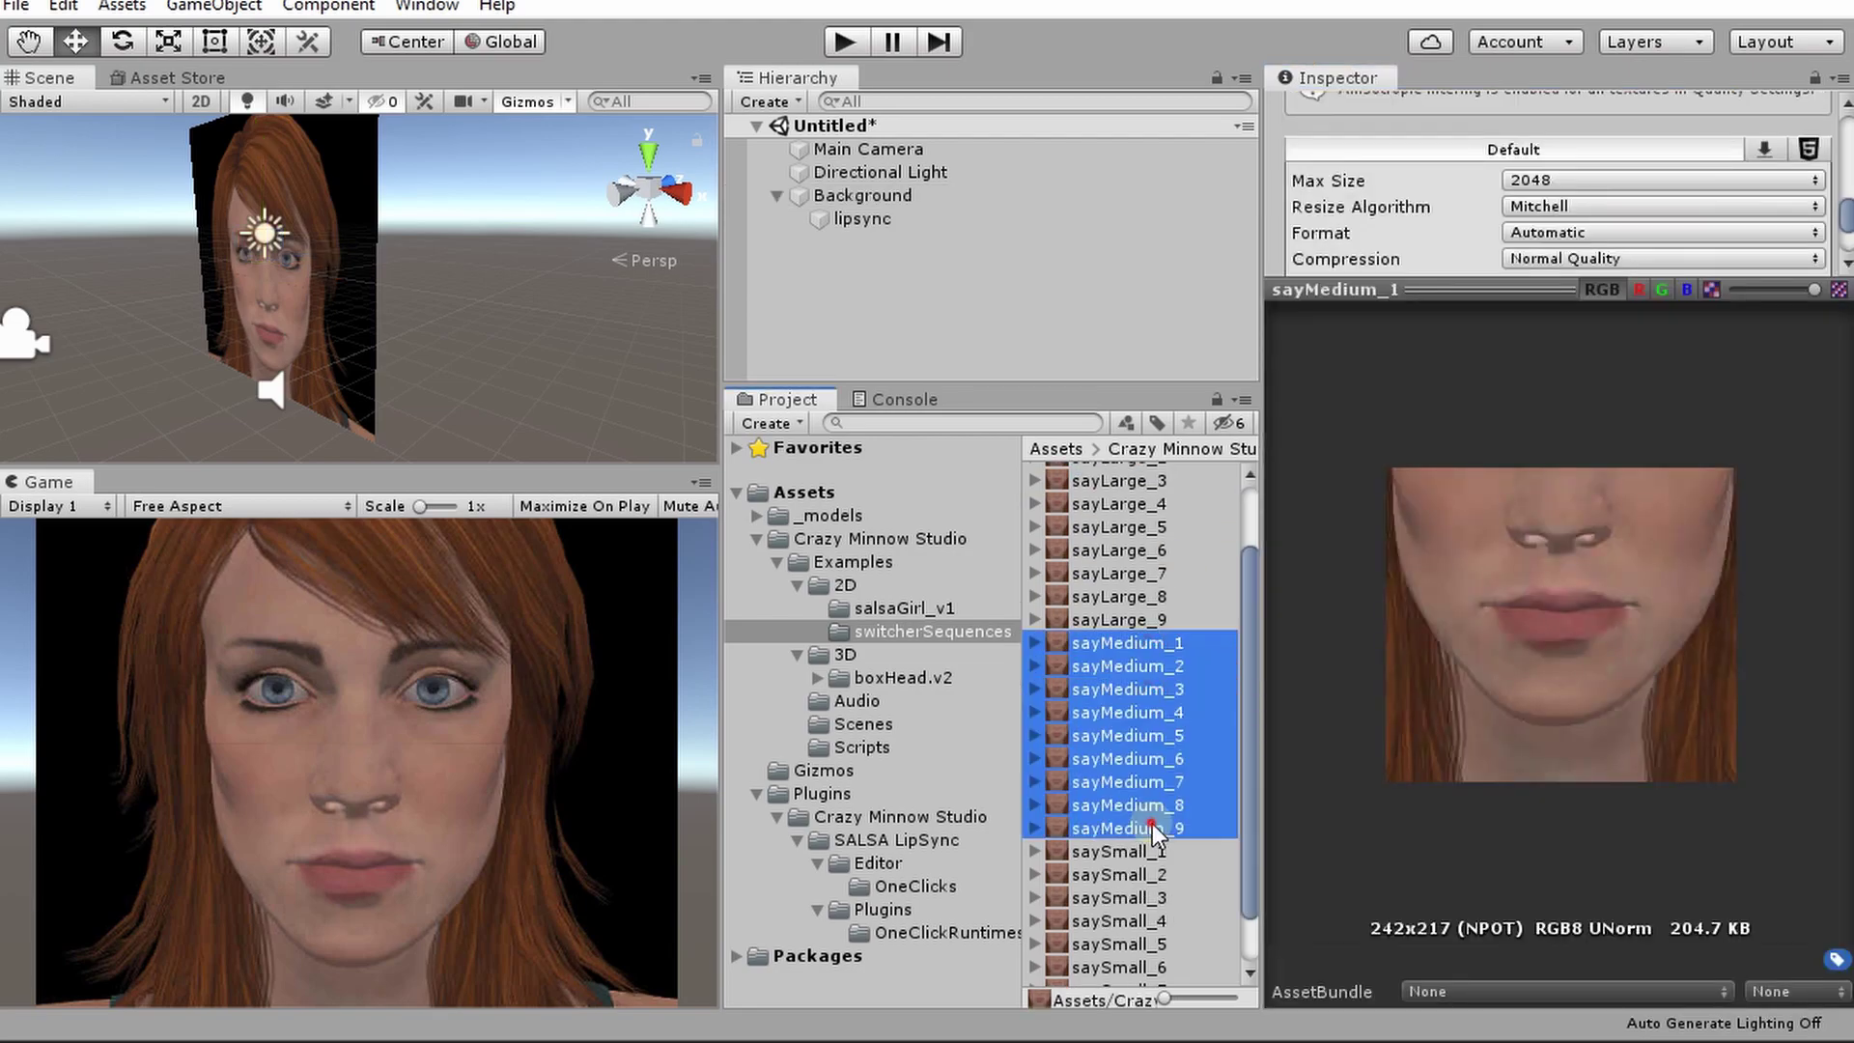
pyautogui.click(919, 205)
pyautogui.click(1815, 77)
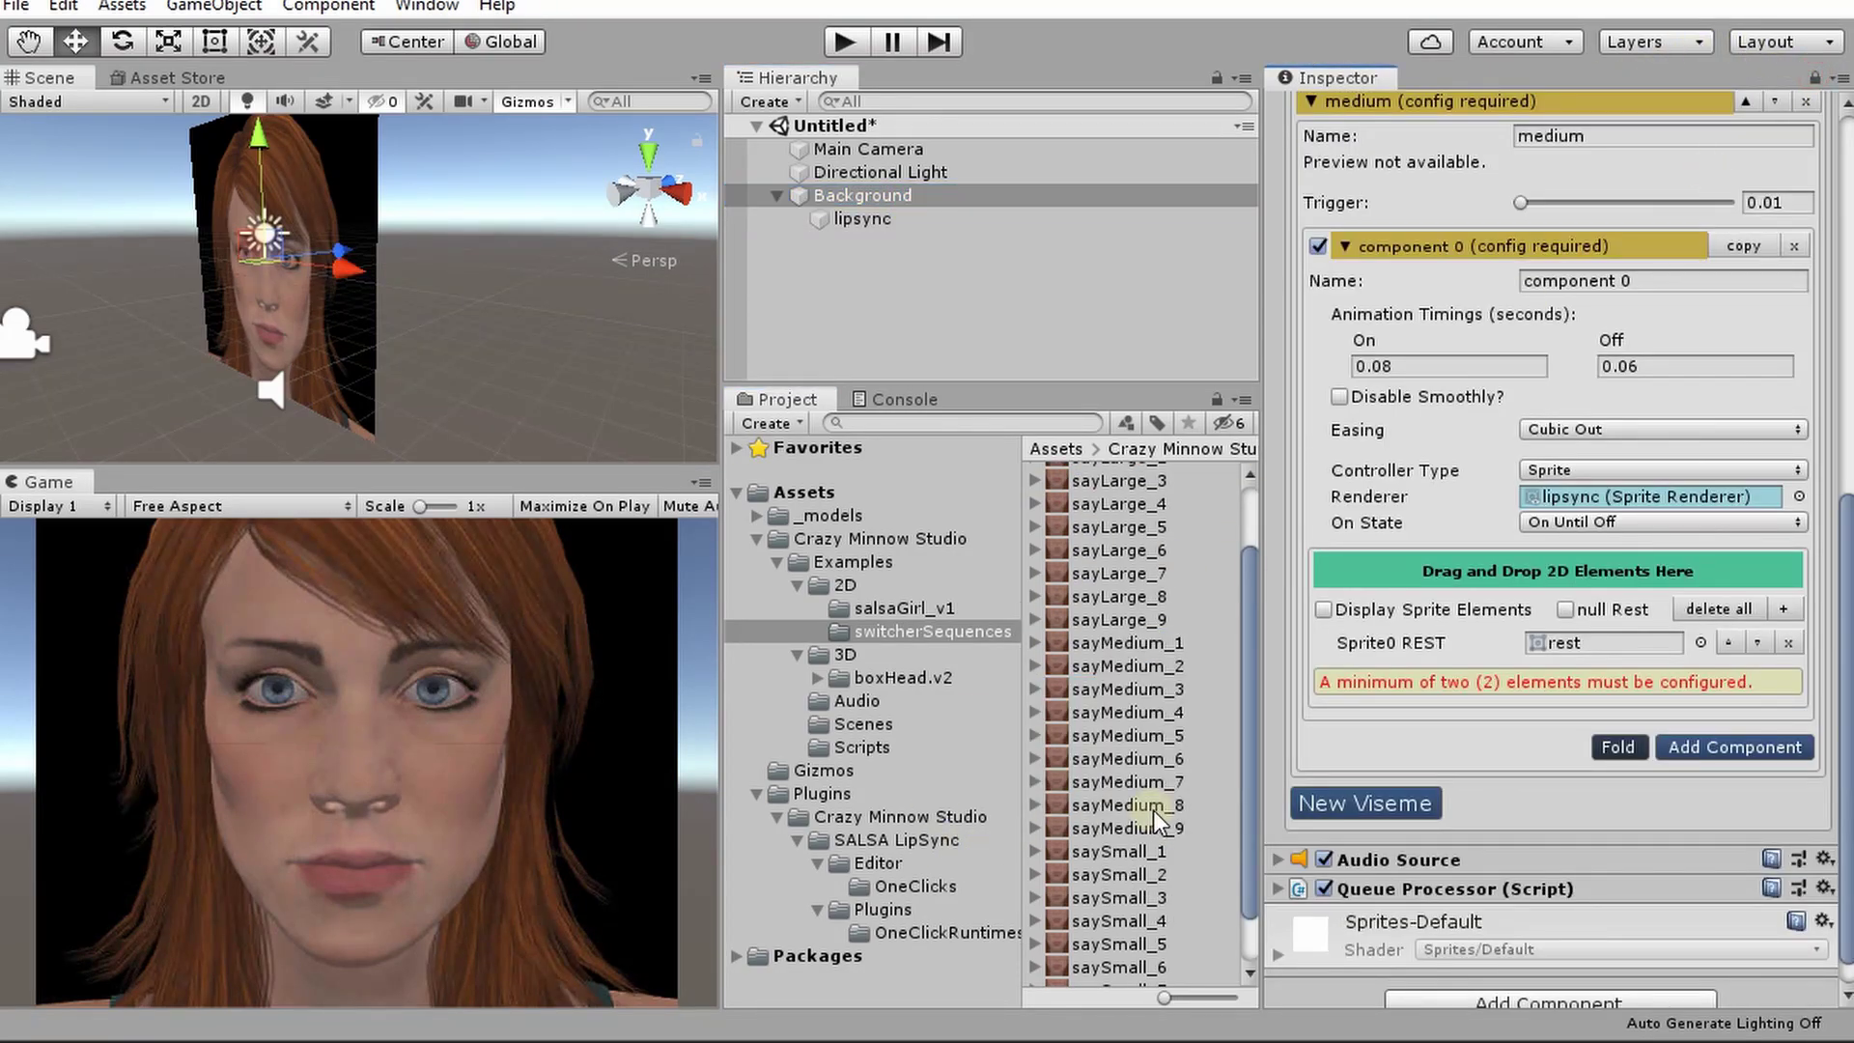
pyautogui.click(1118, 644)
pyautogui.keyDown('shift'); pyautogui.click(1150, 825); pyautogui.keyUp('shift')
pyautogui.moveTo(1151, 824); pyautogui.dragTo(1535, 573)
pyautogui.scroll(-5, 1727, 683)
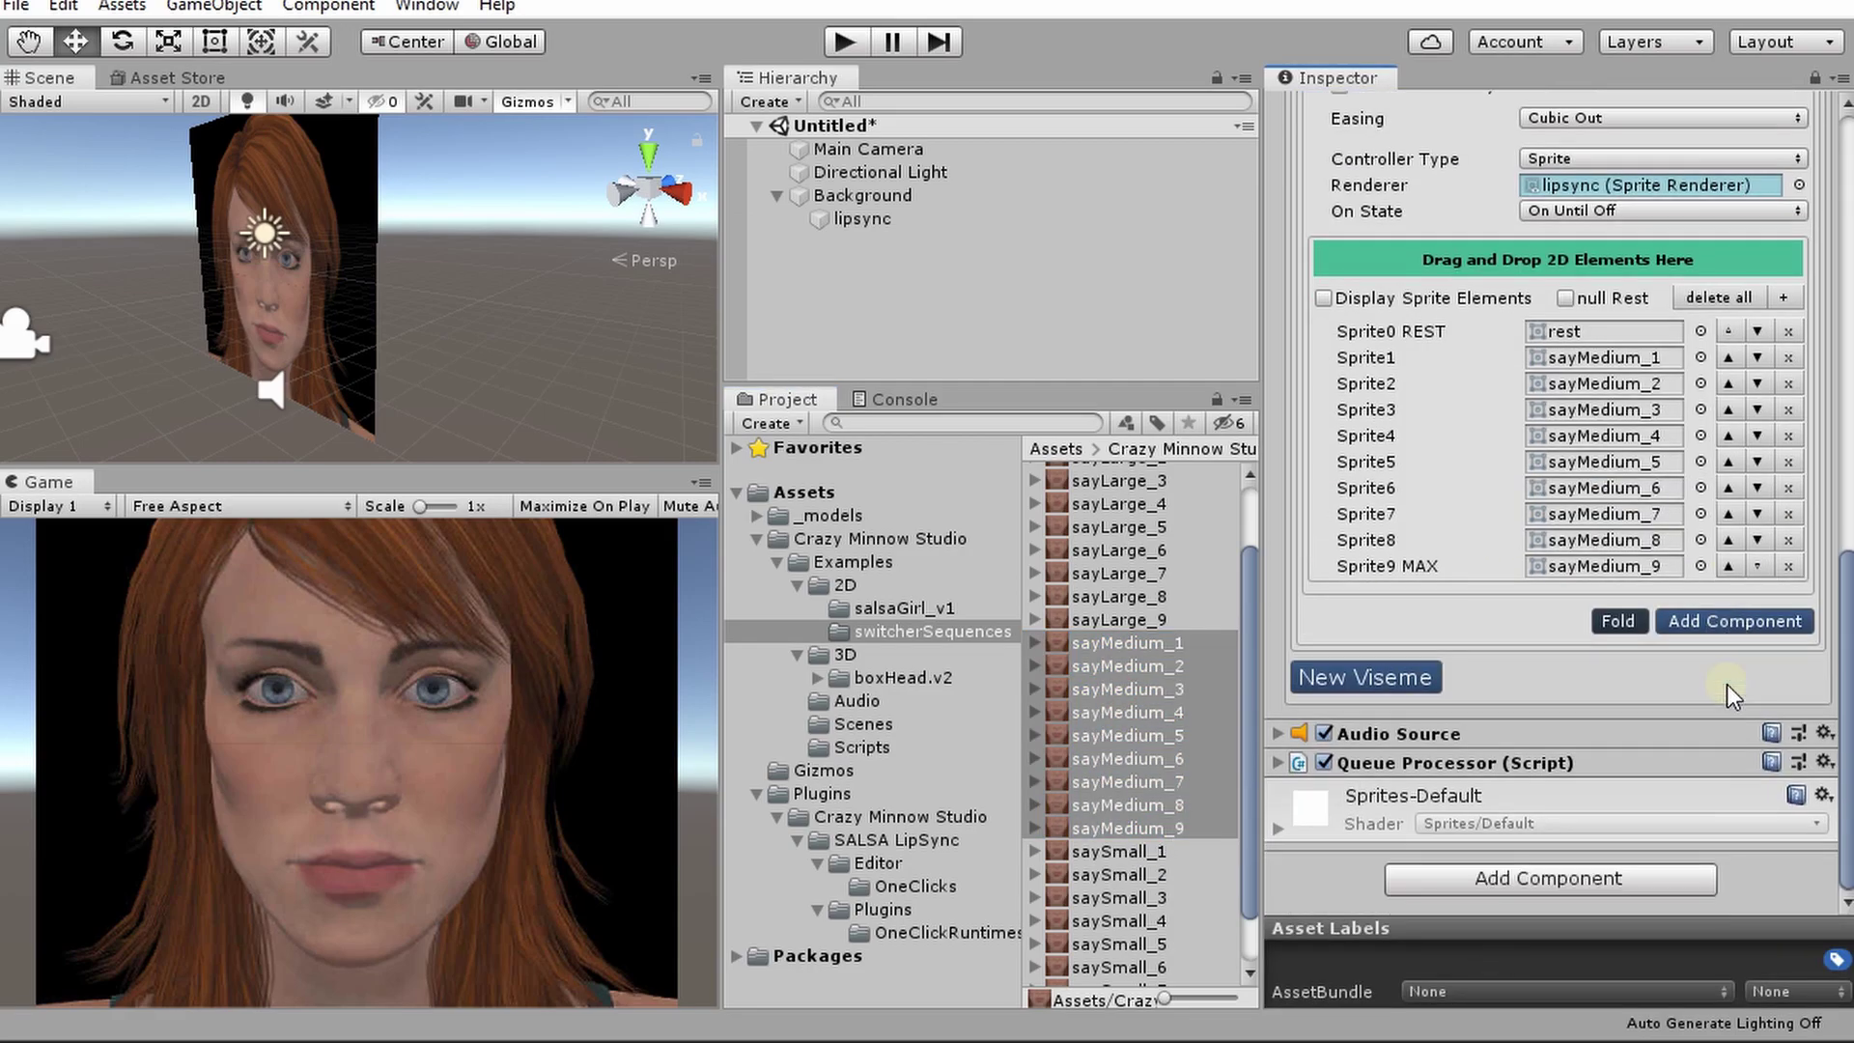
# Add a new viseme named 'large' and clear its sprite list.
pyautogui.click(1364, 677)
pyautogui.scroll(-8, 1515, 472)
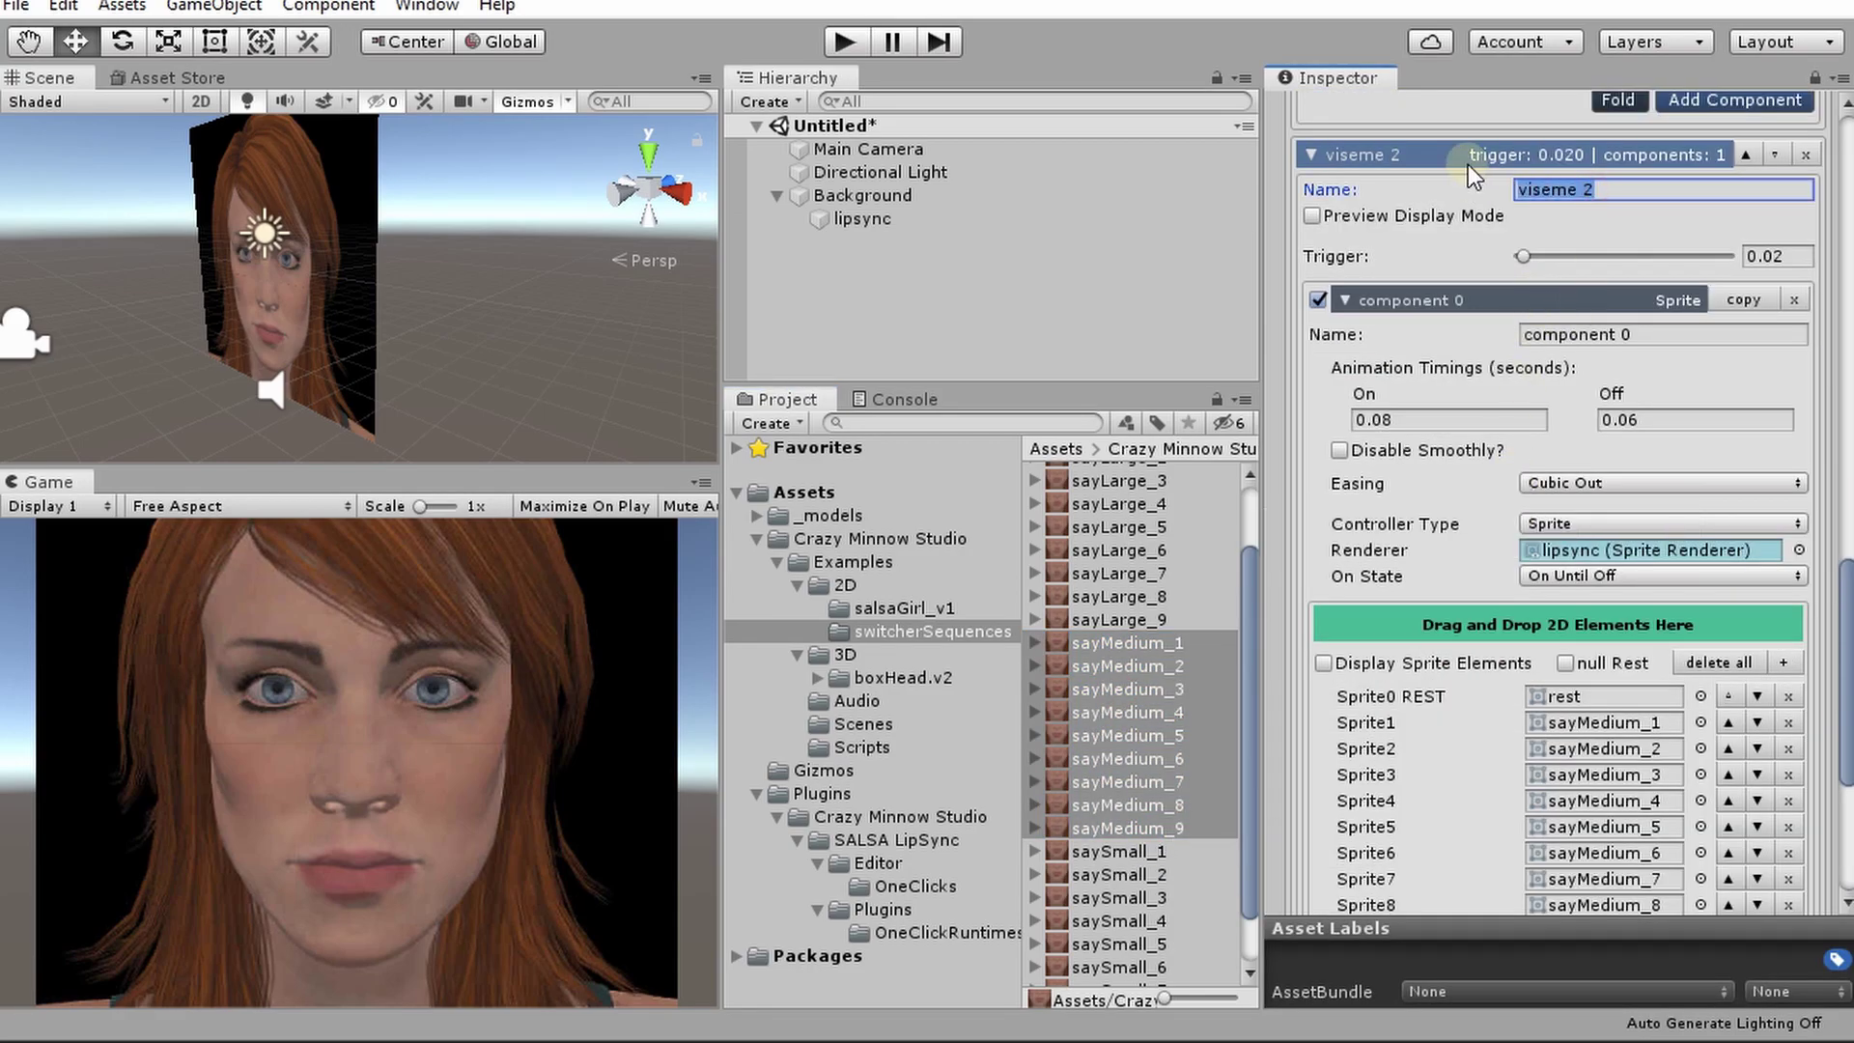
pyautogui.write('large')
pyautogui.scroll(-4, 1663, 699)
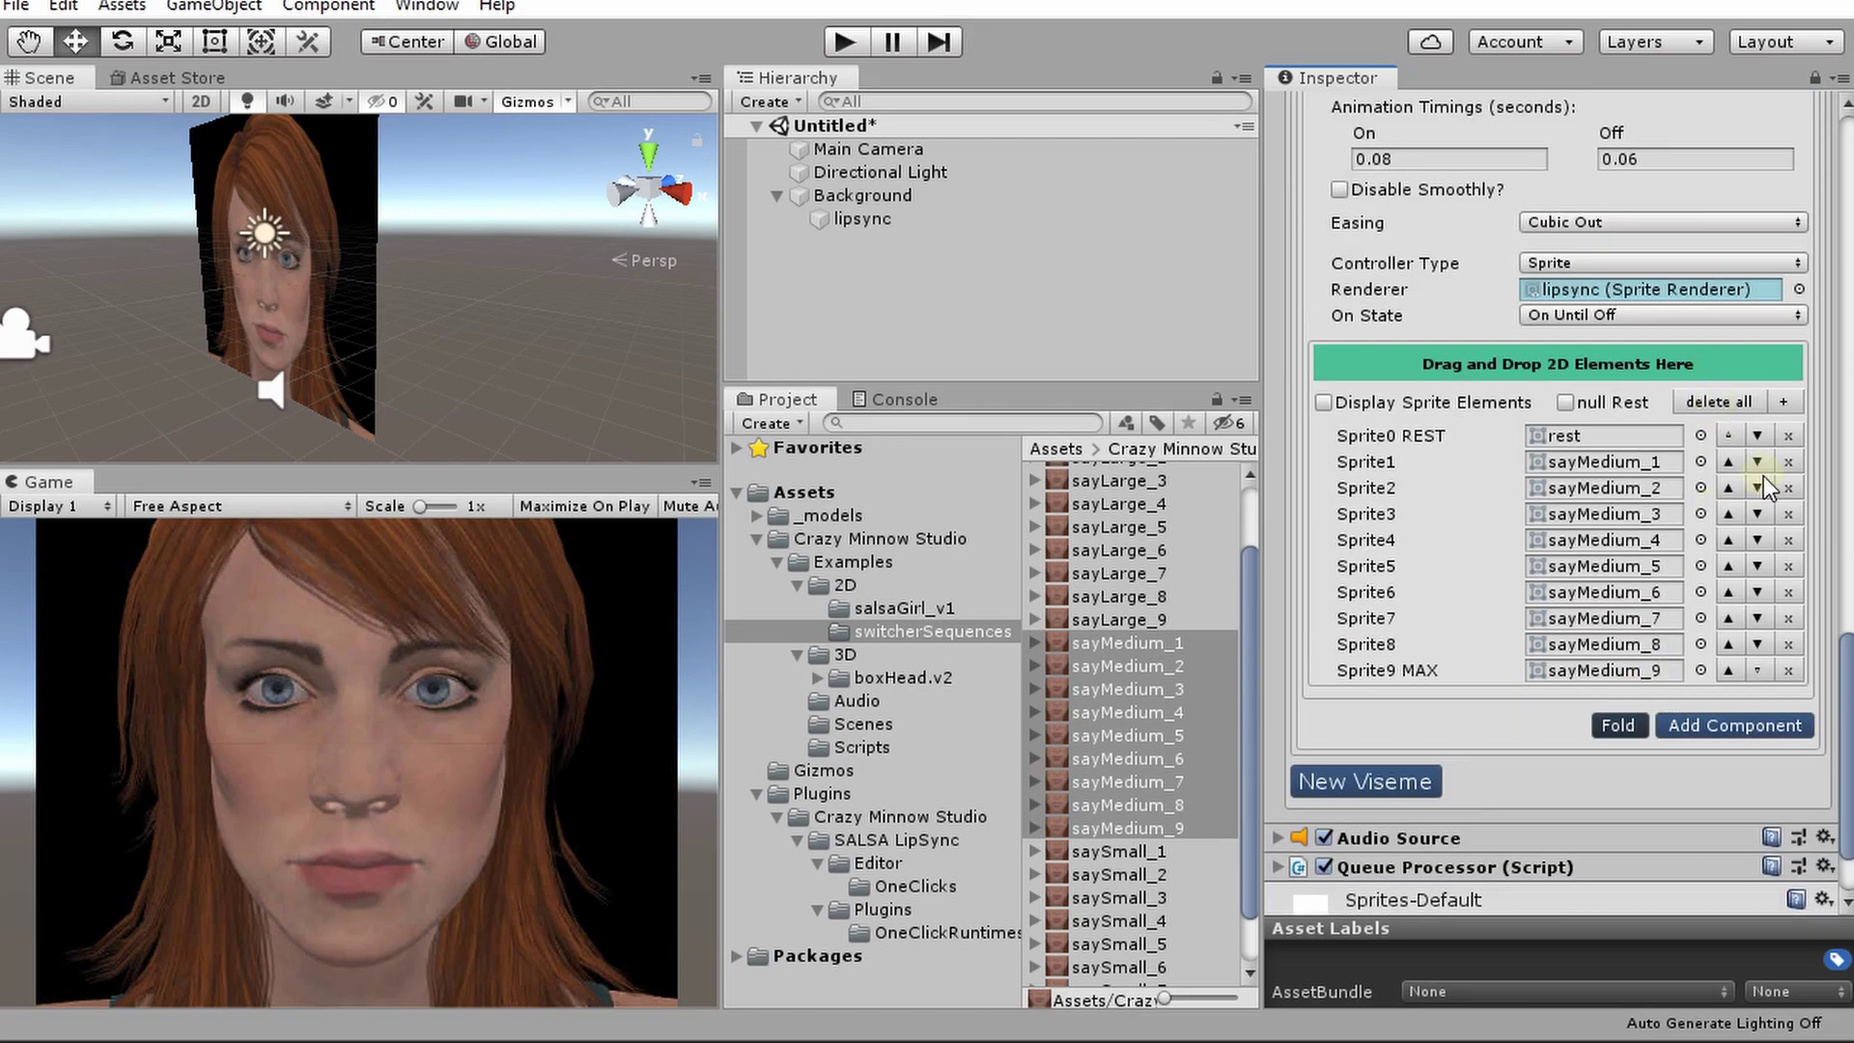
pyautogui.click(1719, 401)
# Add rest and then sayLarge_1 through sayLarge_9 to the large viseme's sprites.
pyautogui.scroll(2, 1170, 656)
pyautogui.moveTo(1097, 500); pyautogui.dragTo(1511, 483)
pyautogui.click(1118, 521)
pyautogui.keyDown('shift'); pyautogui.click(1118, 706); pyautogui.keyUp('shift')
pyautogui.moveTo(1124, 562); pyautogui.dragTo(1526, 472)
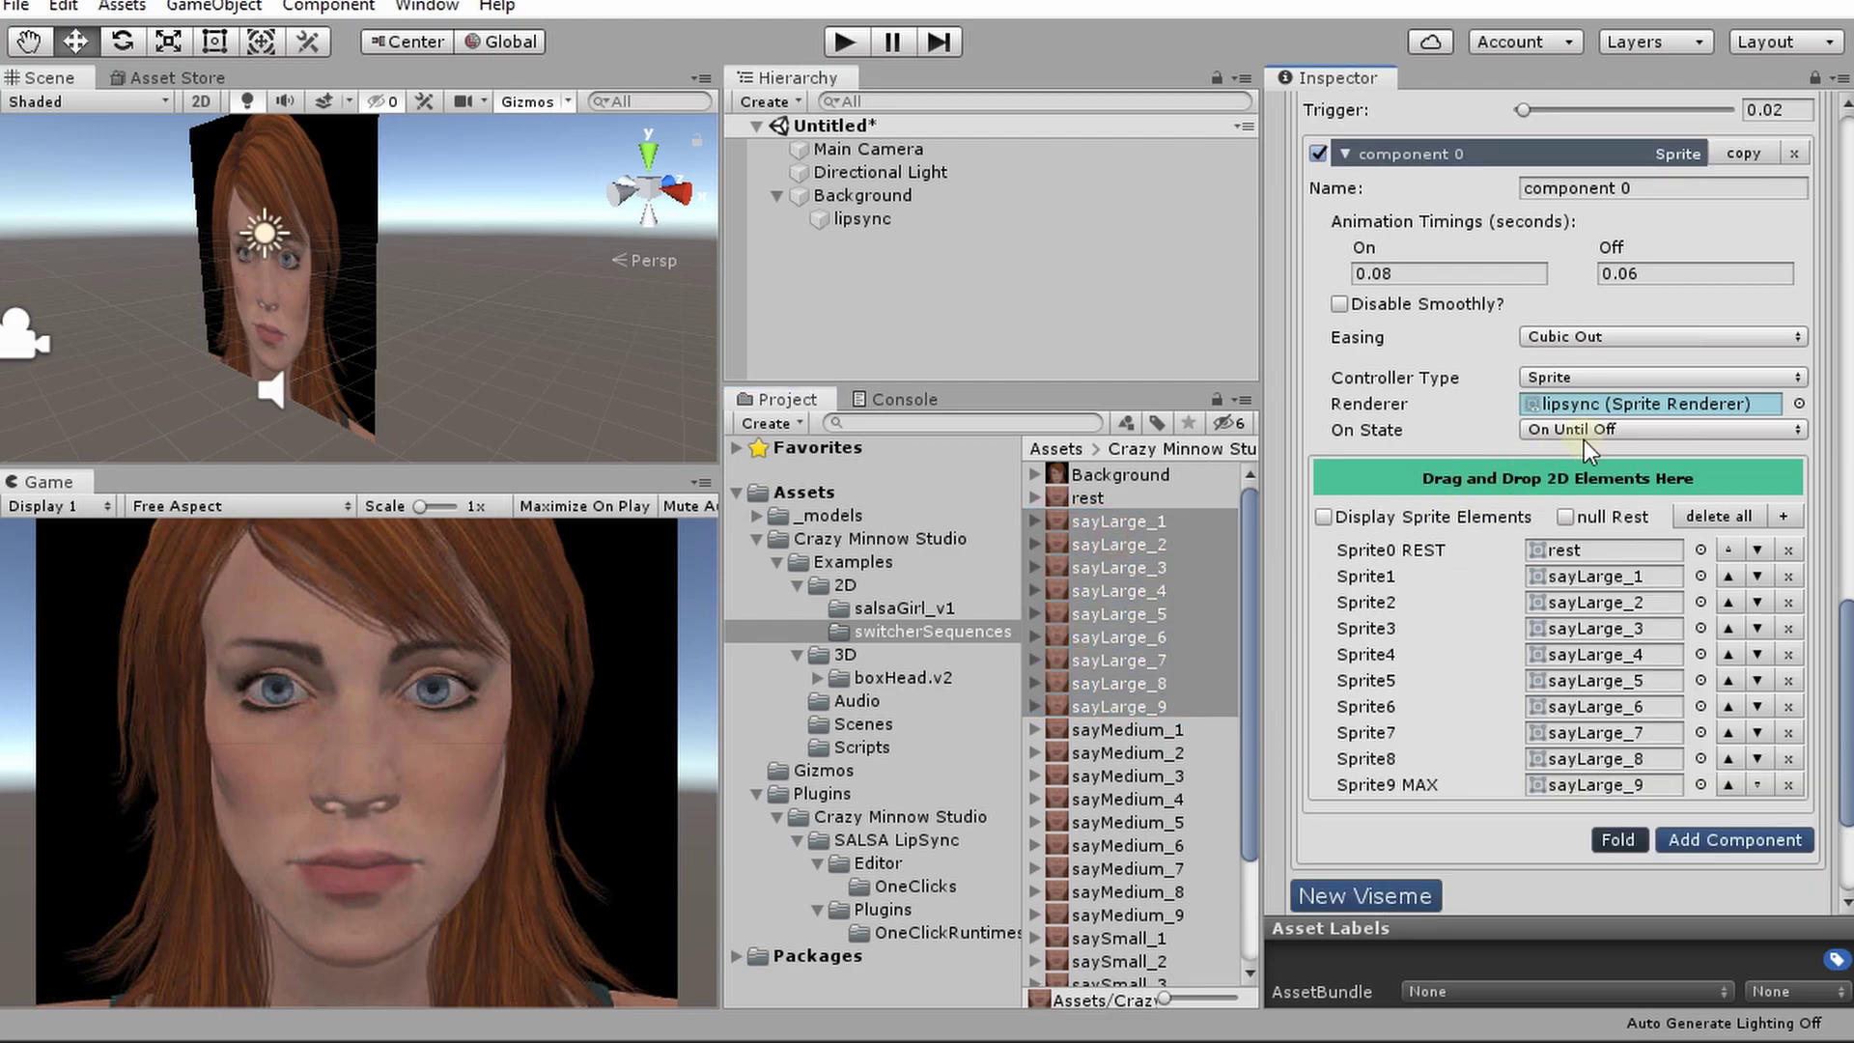
# Clear the large list and re-add rest through sayLarge_9 as a single selection.
pyautogui.click(1732, 515)
pyautogui.click(1089, 499)
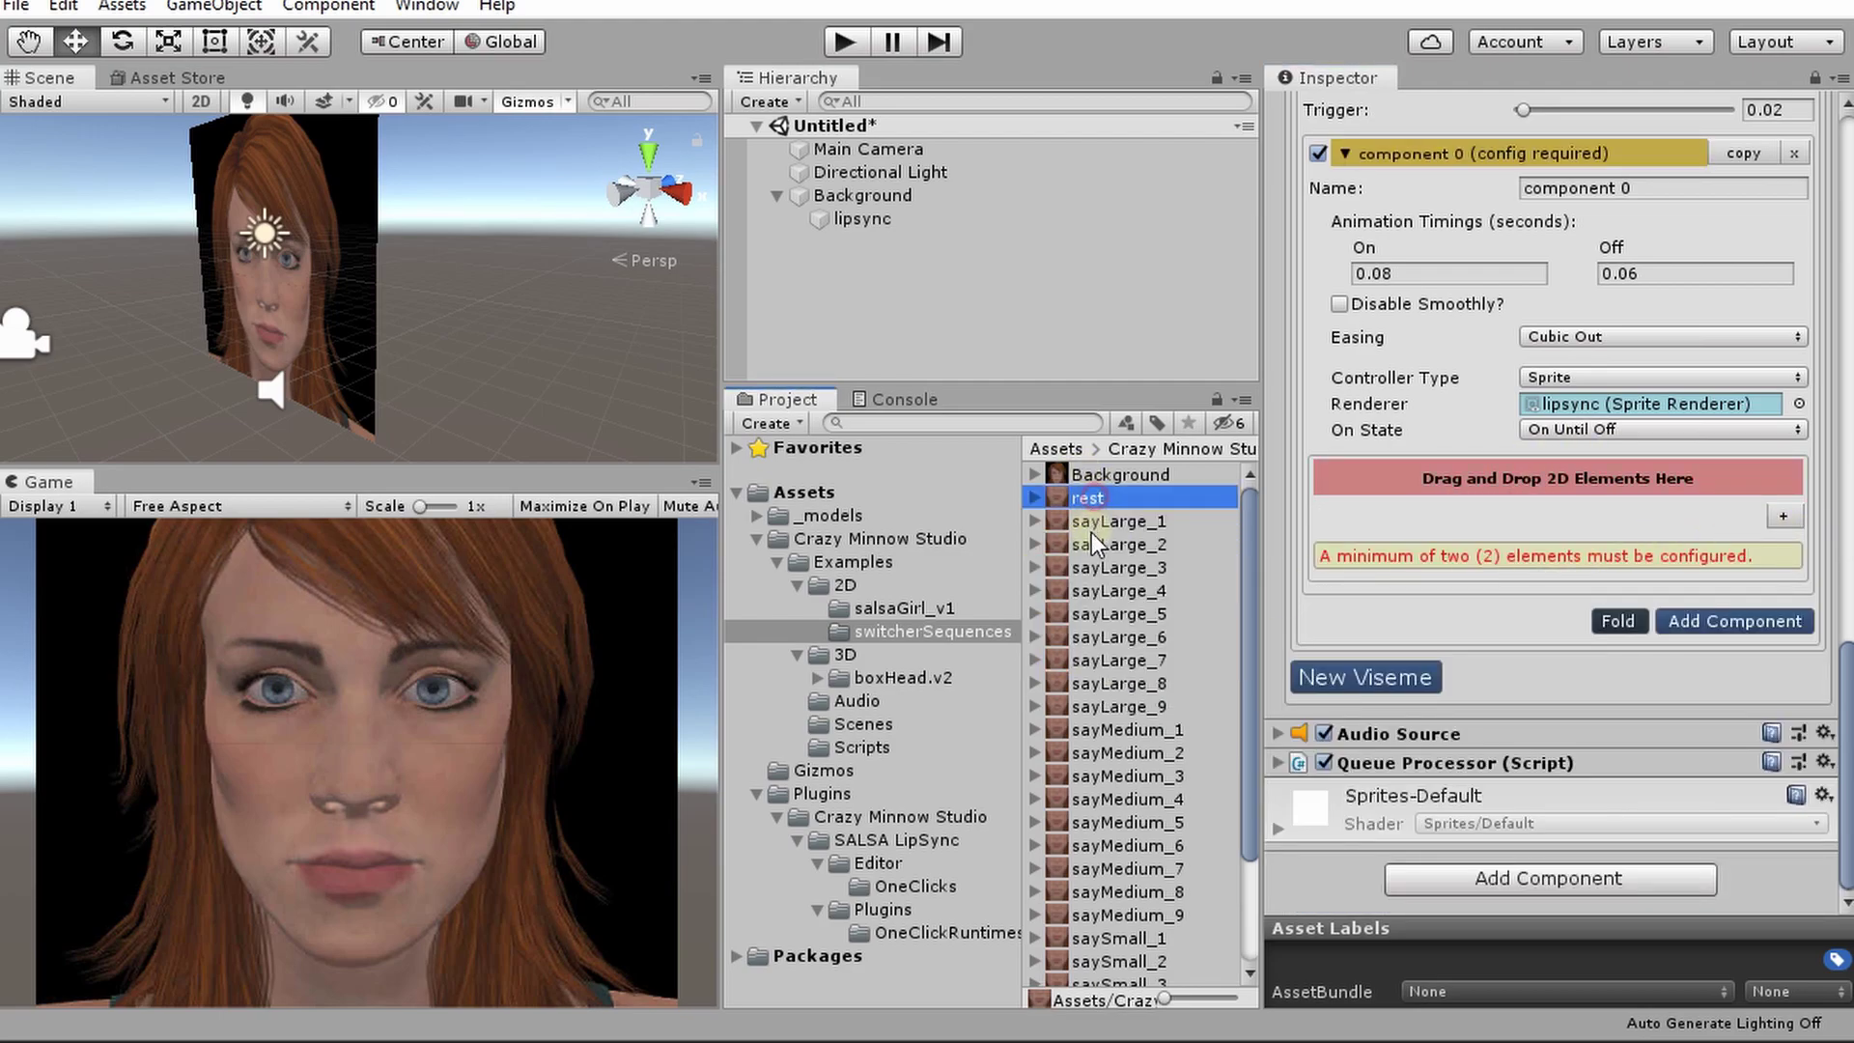
pyautogui.keyDown('shift'); pyautogui.click(1112, 706); pyautogui.keyUp('shift')
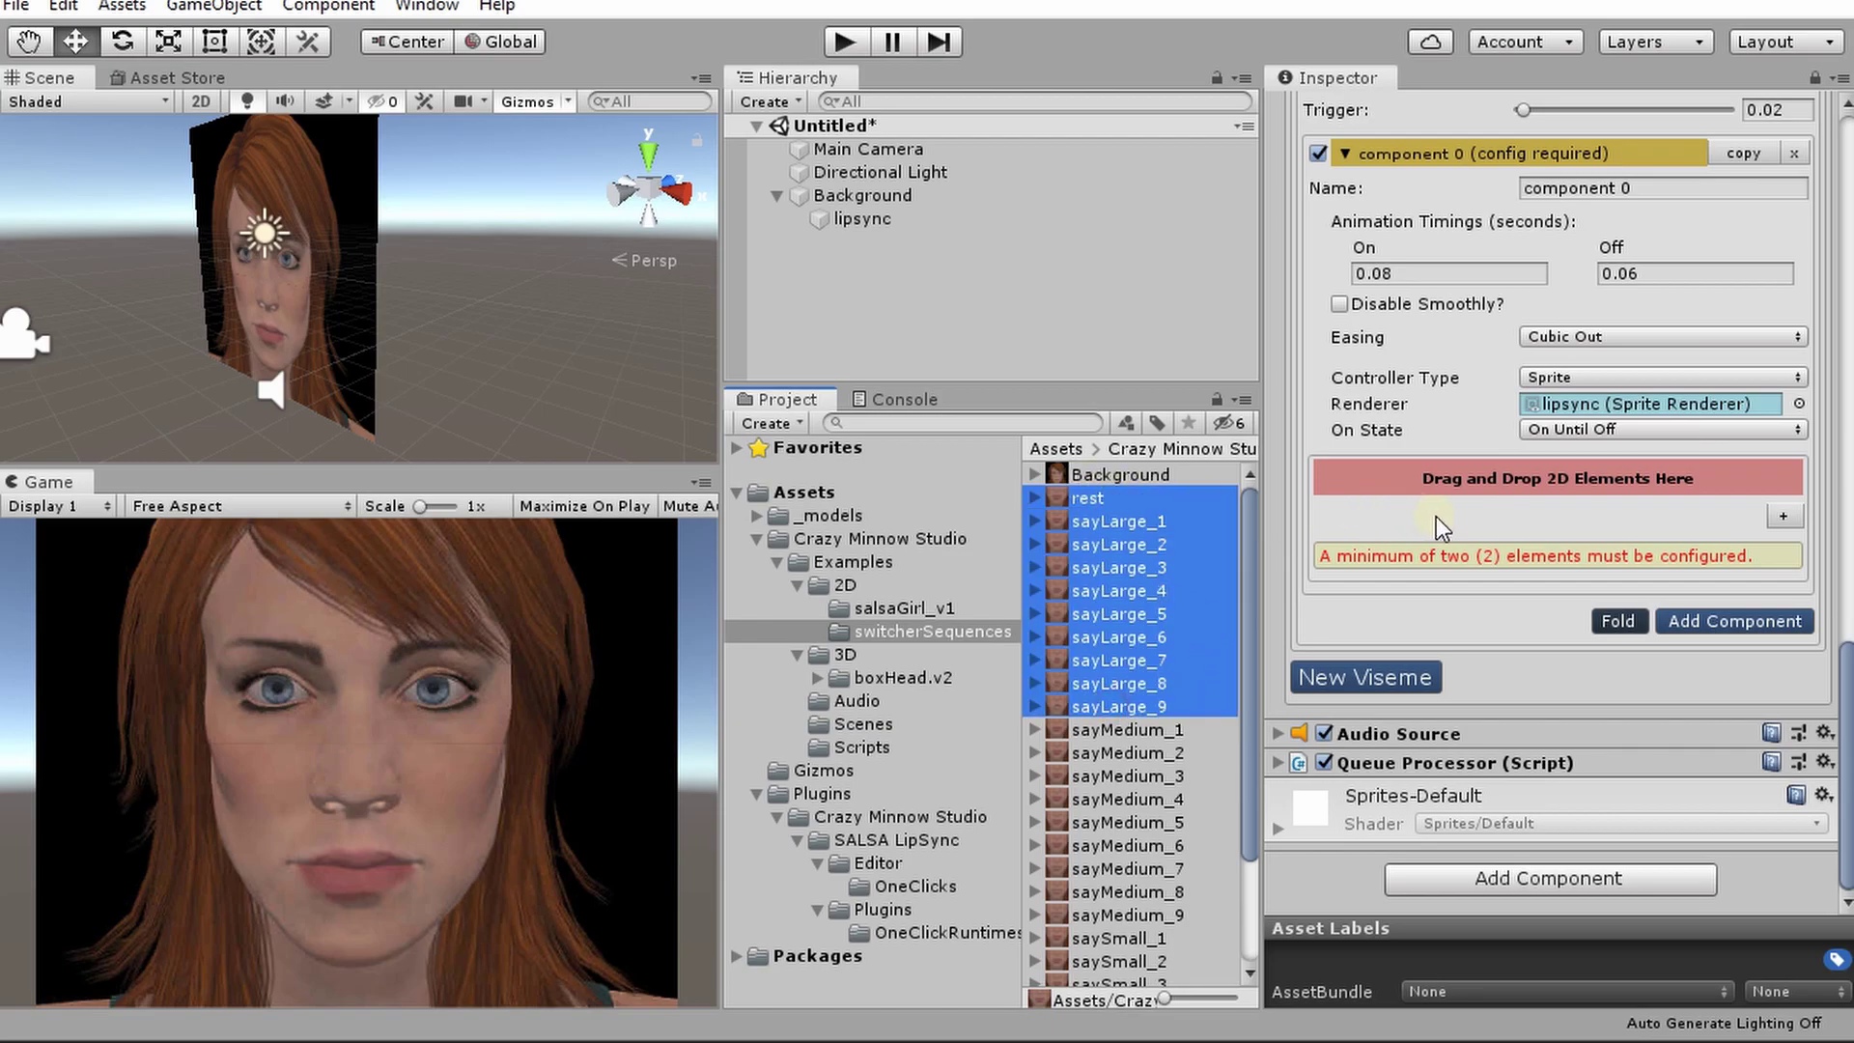
pyautogui.moveTo(1103, 548); pyautogui.dragTo(1589, 477)
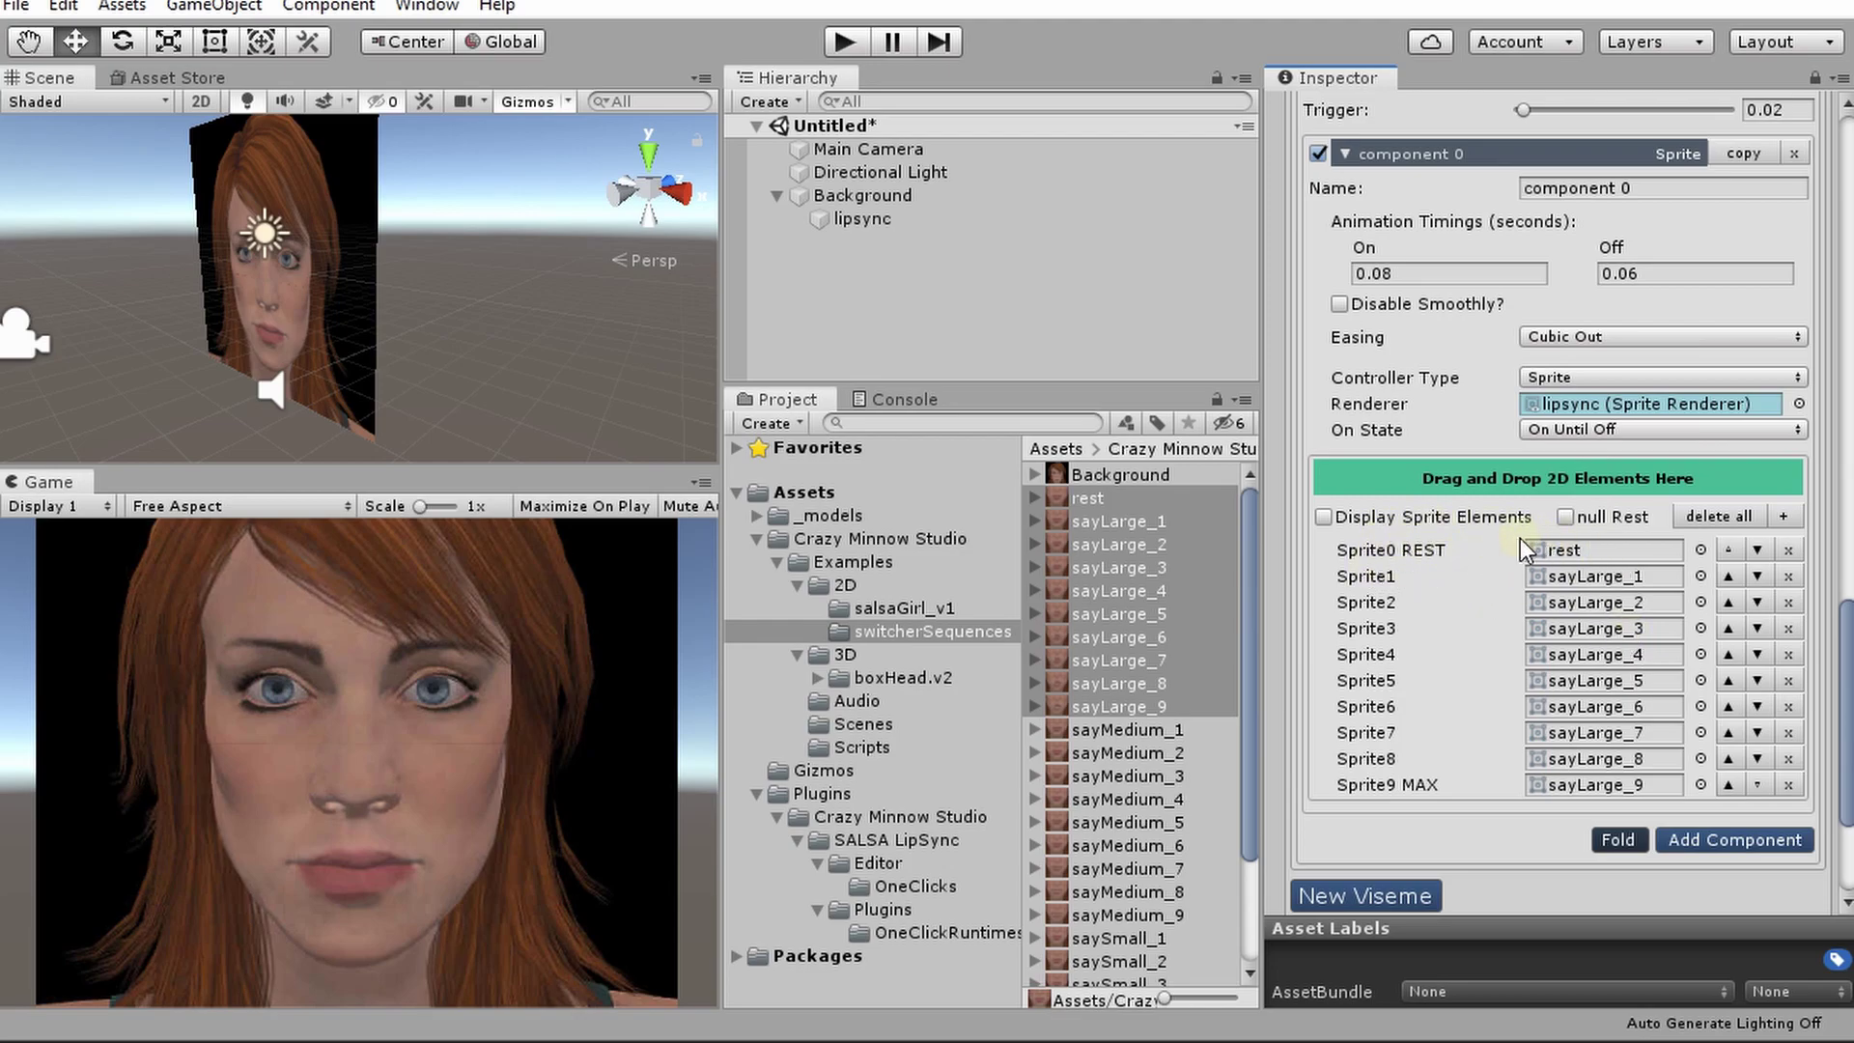
# Remove the sprite entries one by one, then drag rest and sayLarge_1–9 back in.
pyautogui.click(1786, 551)
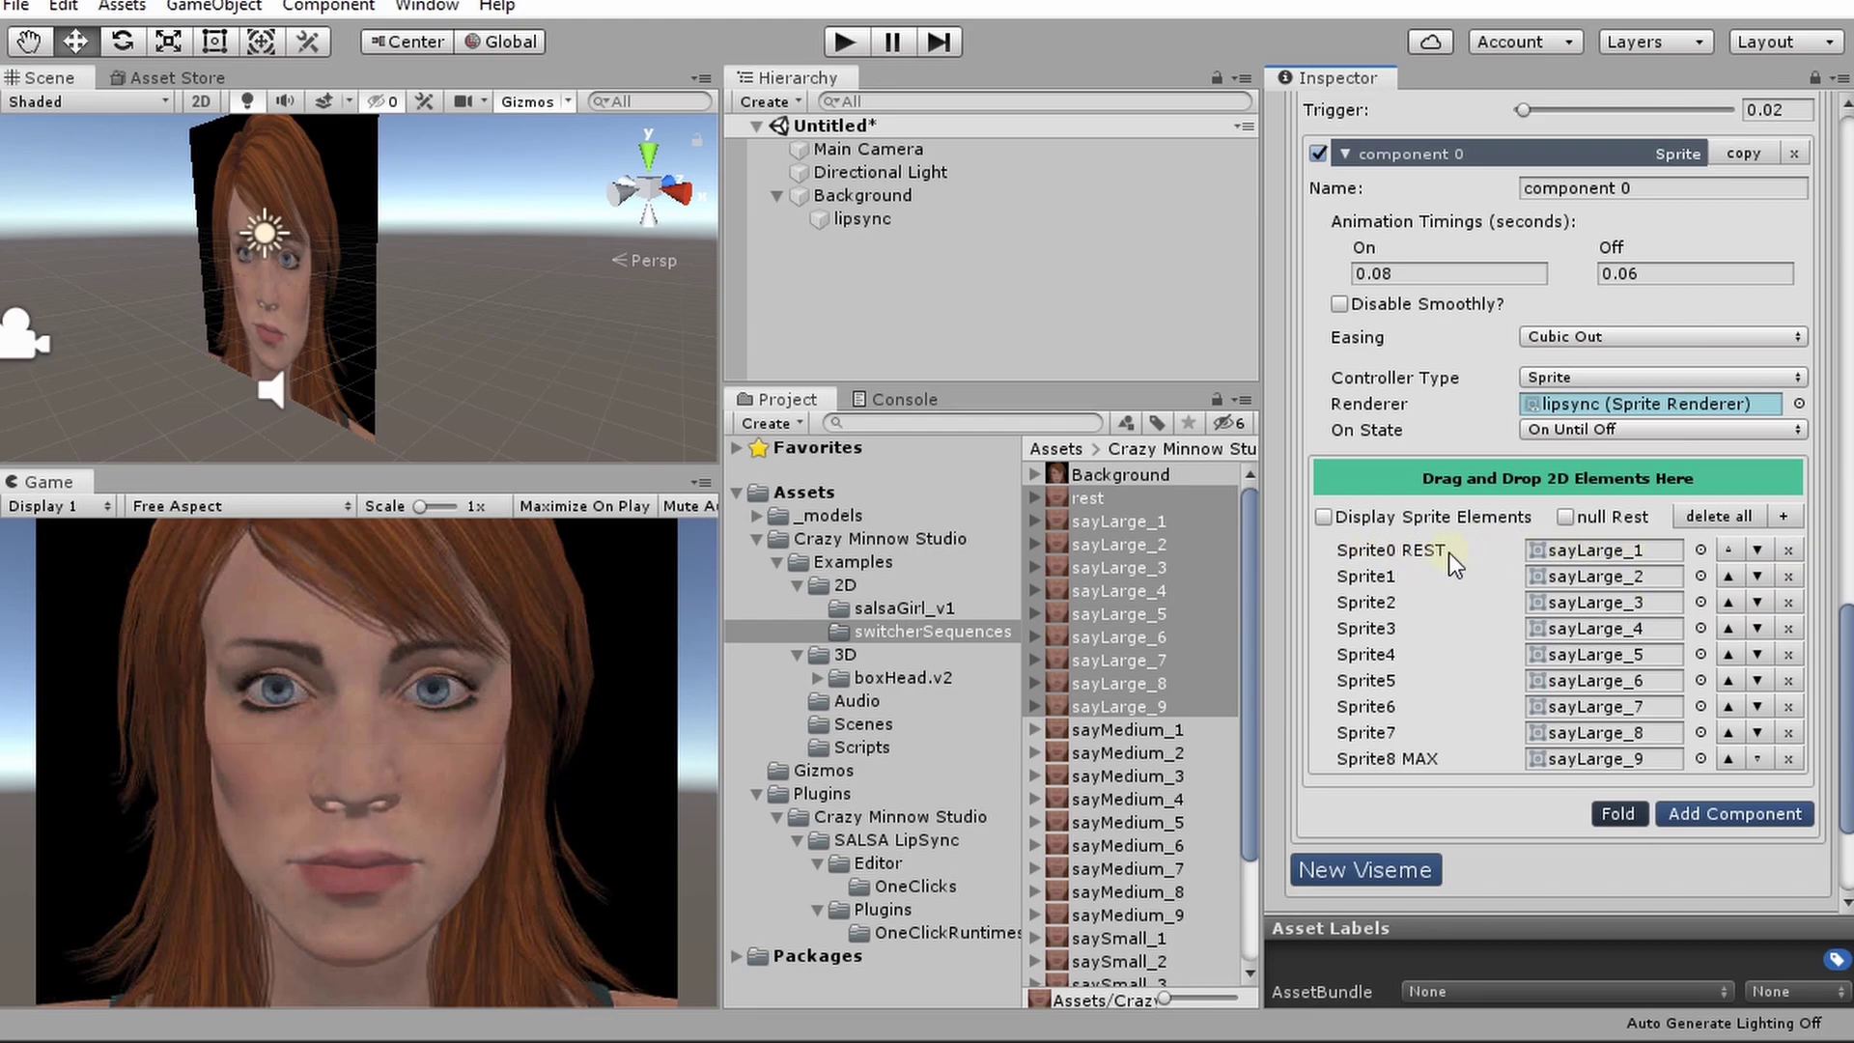
pyautogui.click(1786, 549)
pyautogui.click(1786, 550)
pyautogui.click(1786, 550)
pyautogui.click(1786, 550)
pyautogui.click(1786, 549)
pyautogui.click(1786, 549)
pyautogui.click(1787, 549)
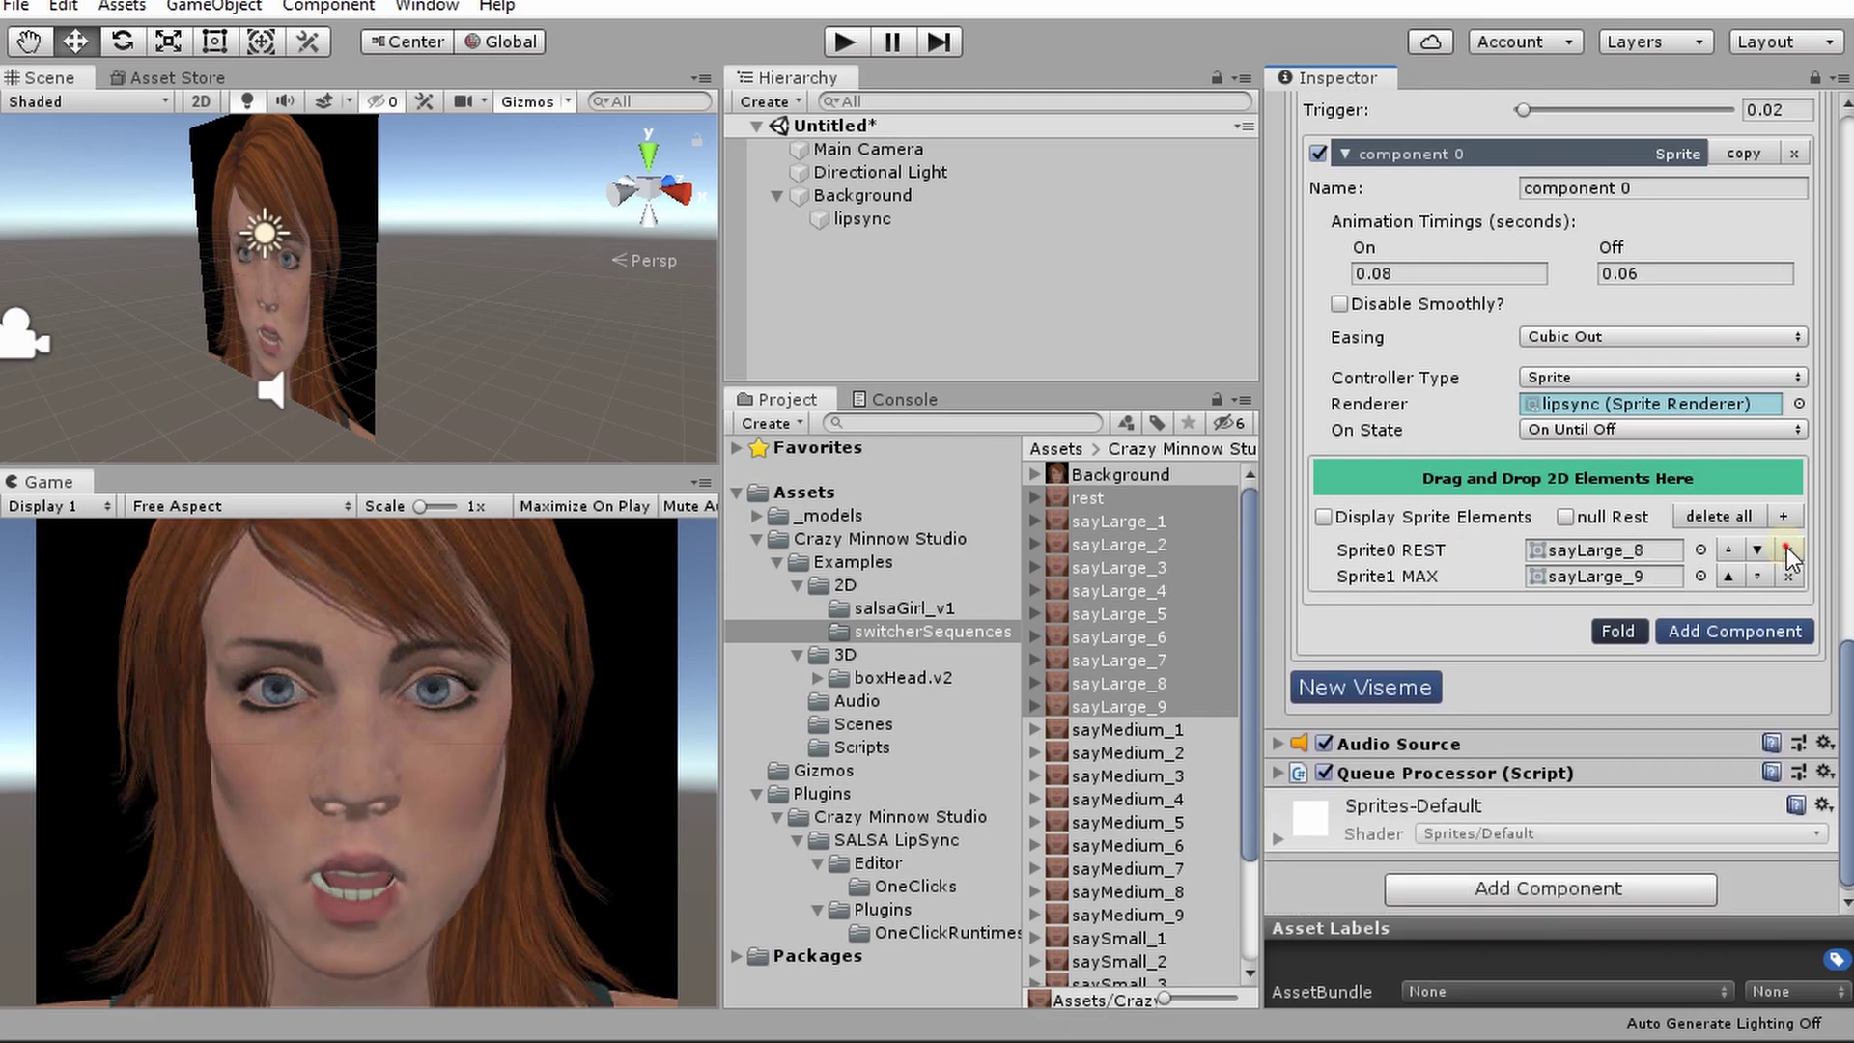
pyautogui.click(1786, 550)
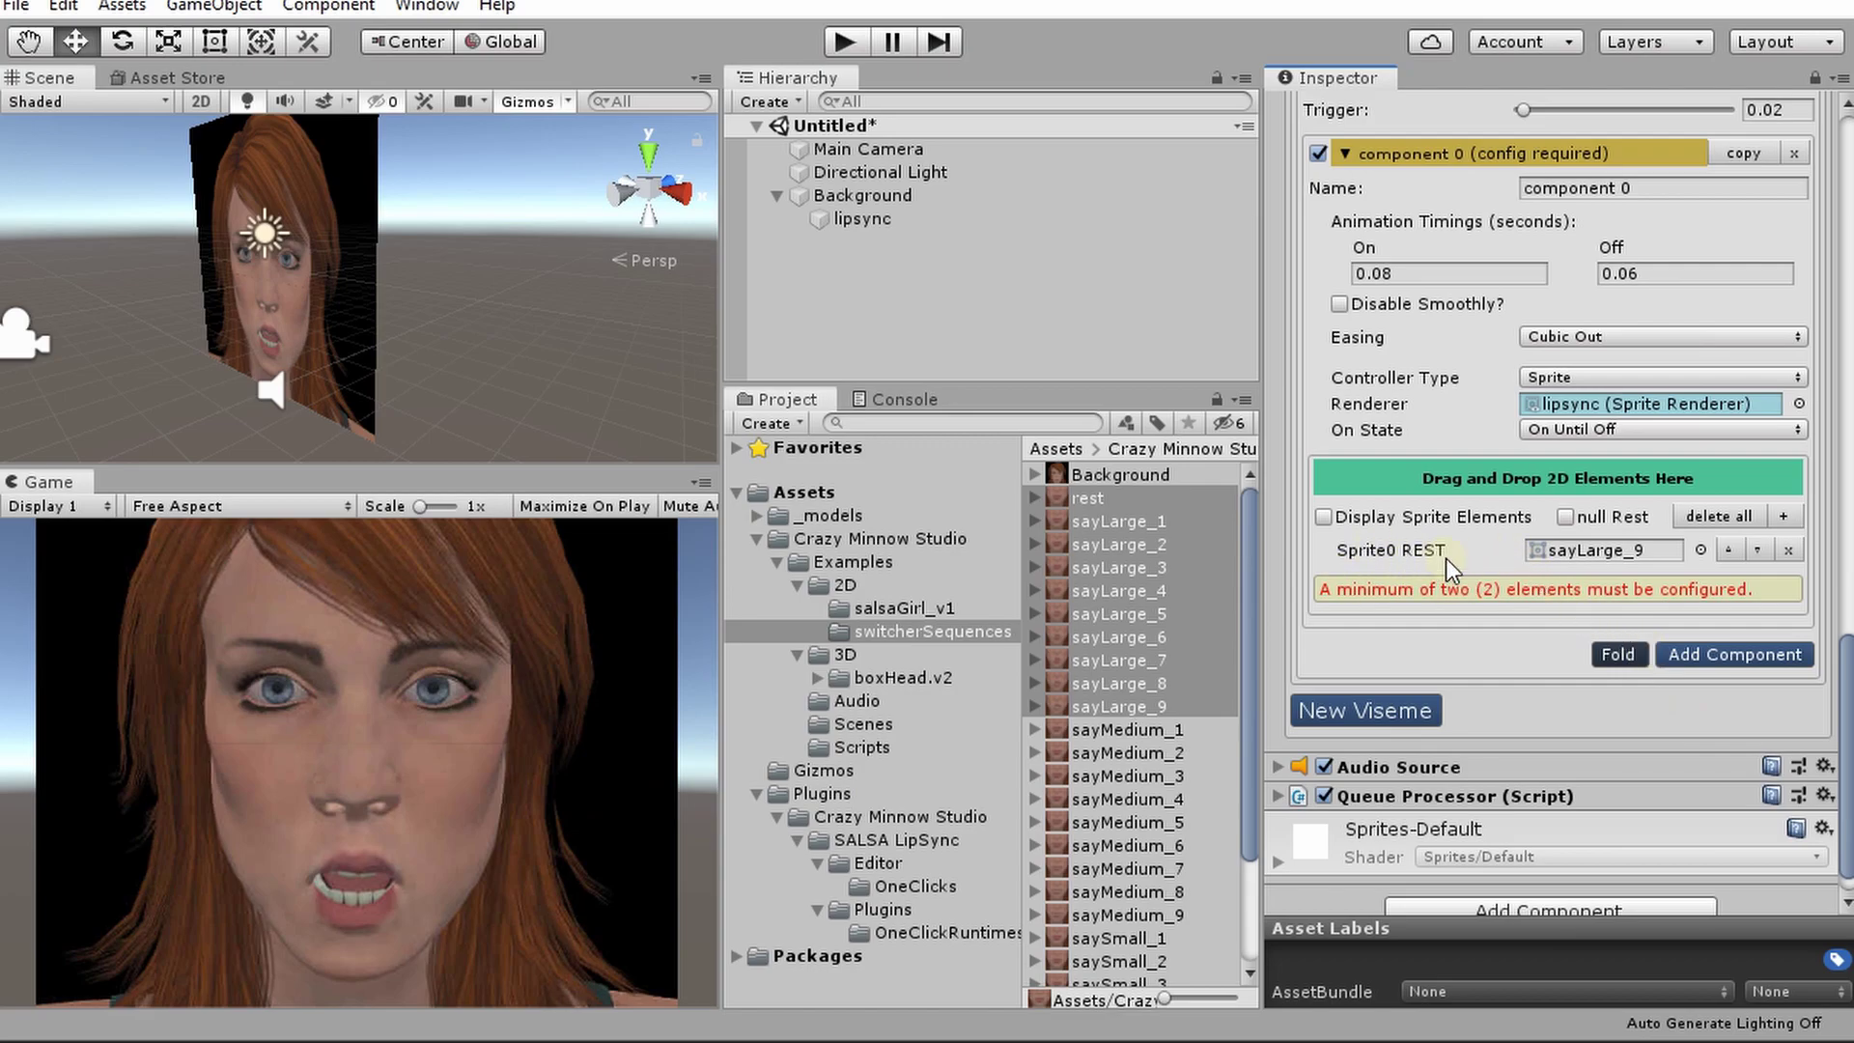
pyautogui.click(1790, 552)
pyautogui.moveTo(1111, 556); pyautogui.dragTo(1487, 486)
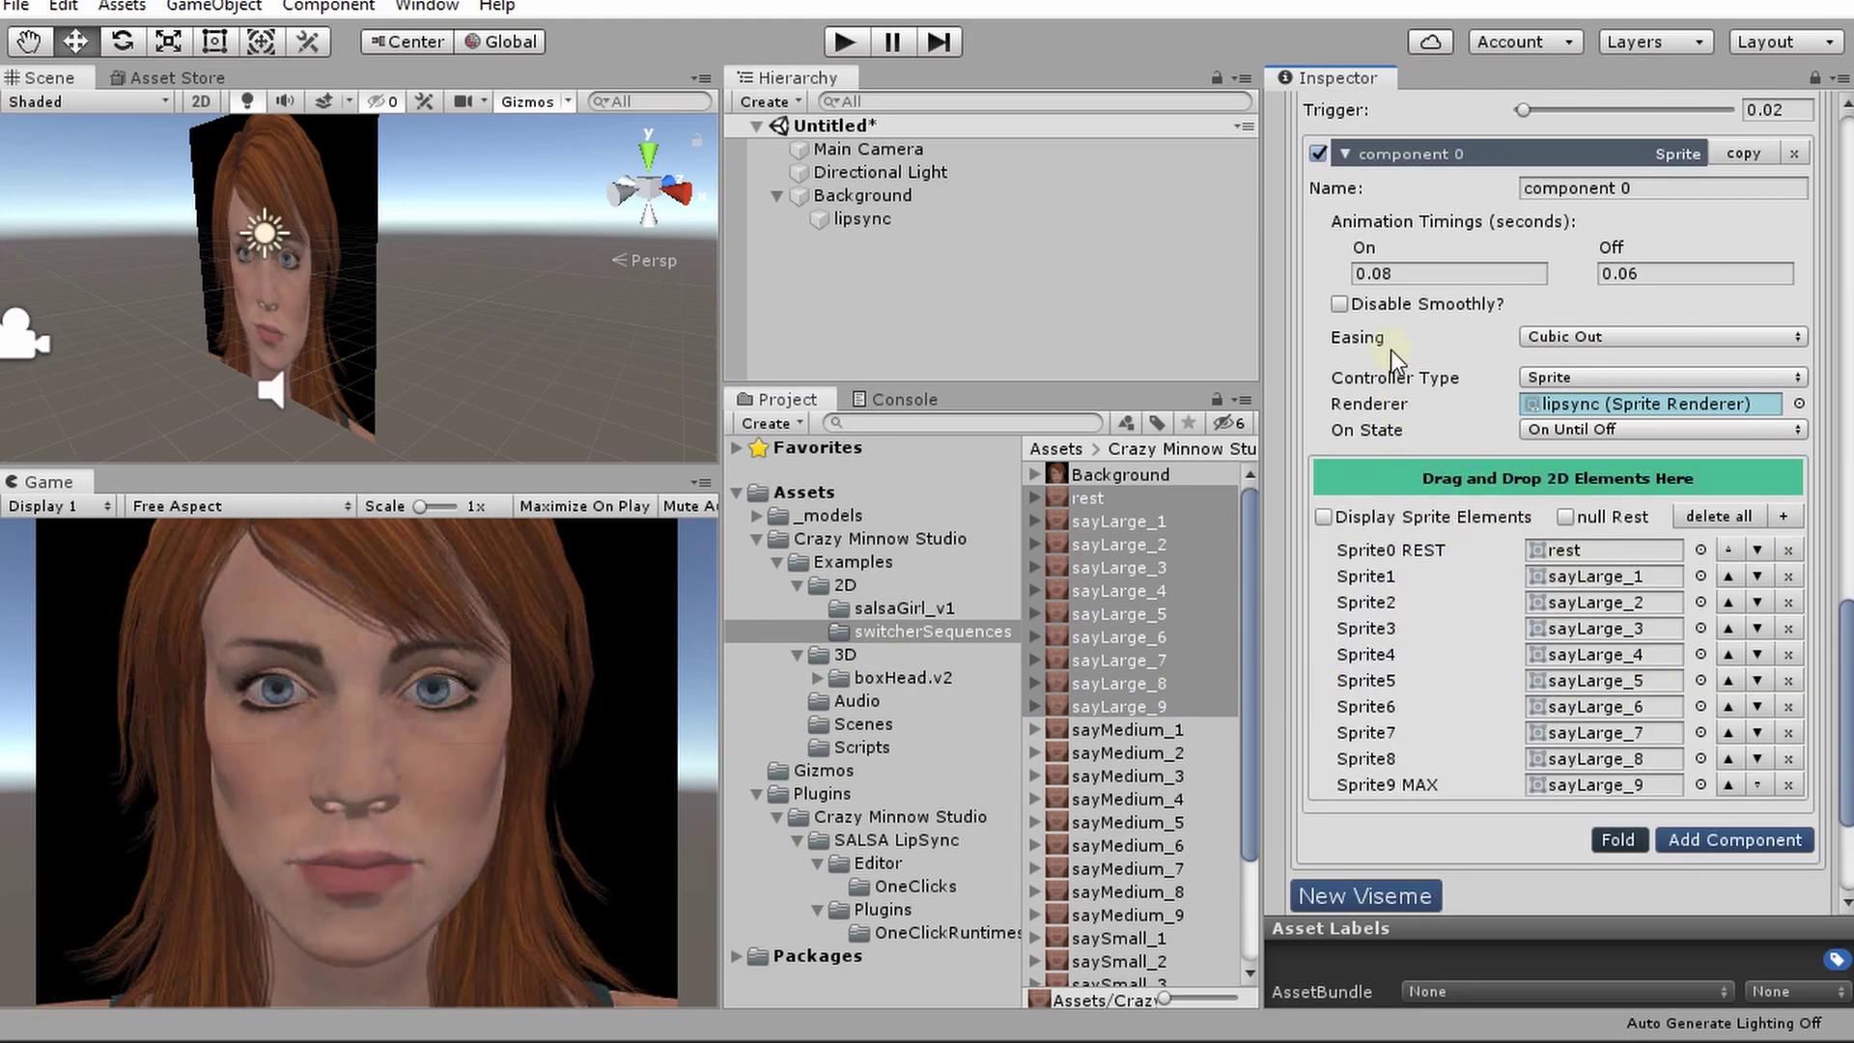
pyautogui.scroll(5, 1448, 289)
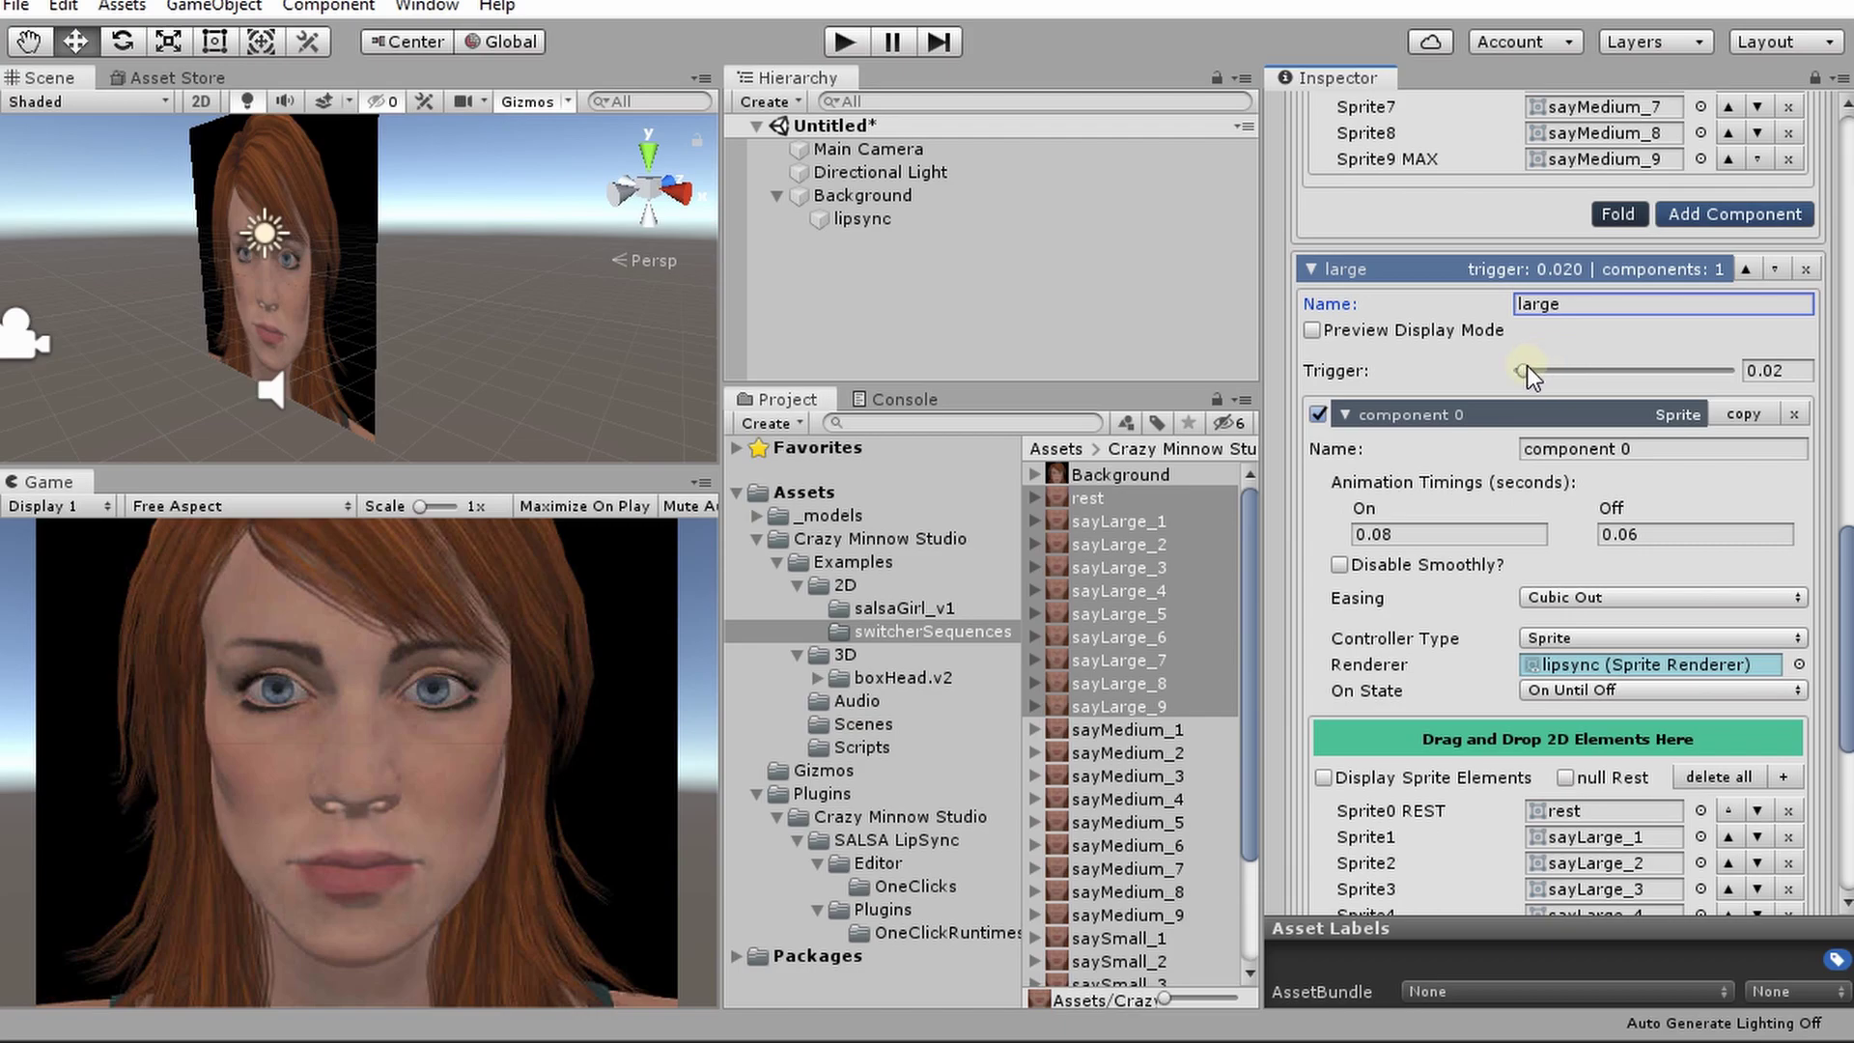
# Turn off the preview, fold the medium and large visemes, and enable Trigger Display Mode.
pyautogui.click(1313, 329)
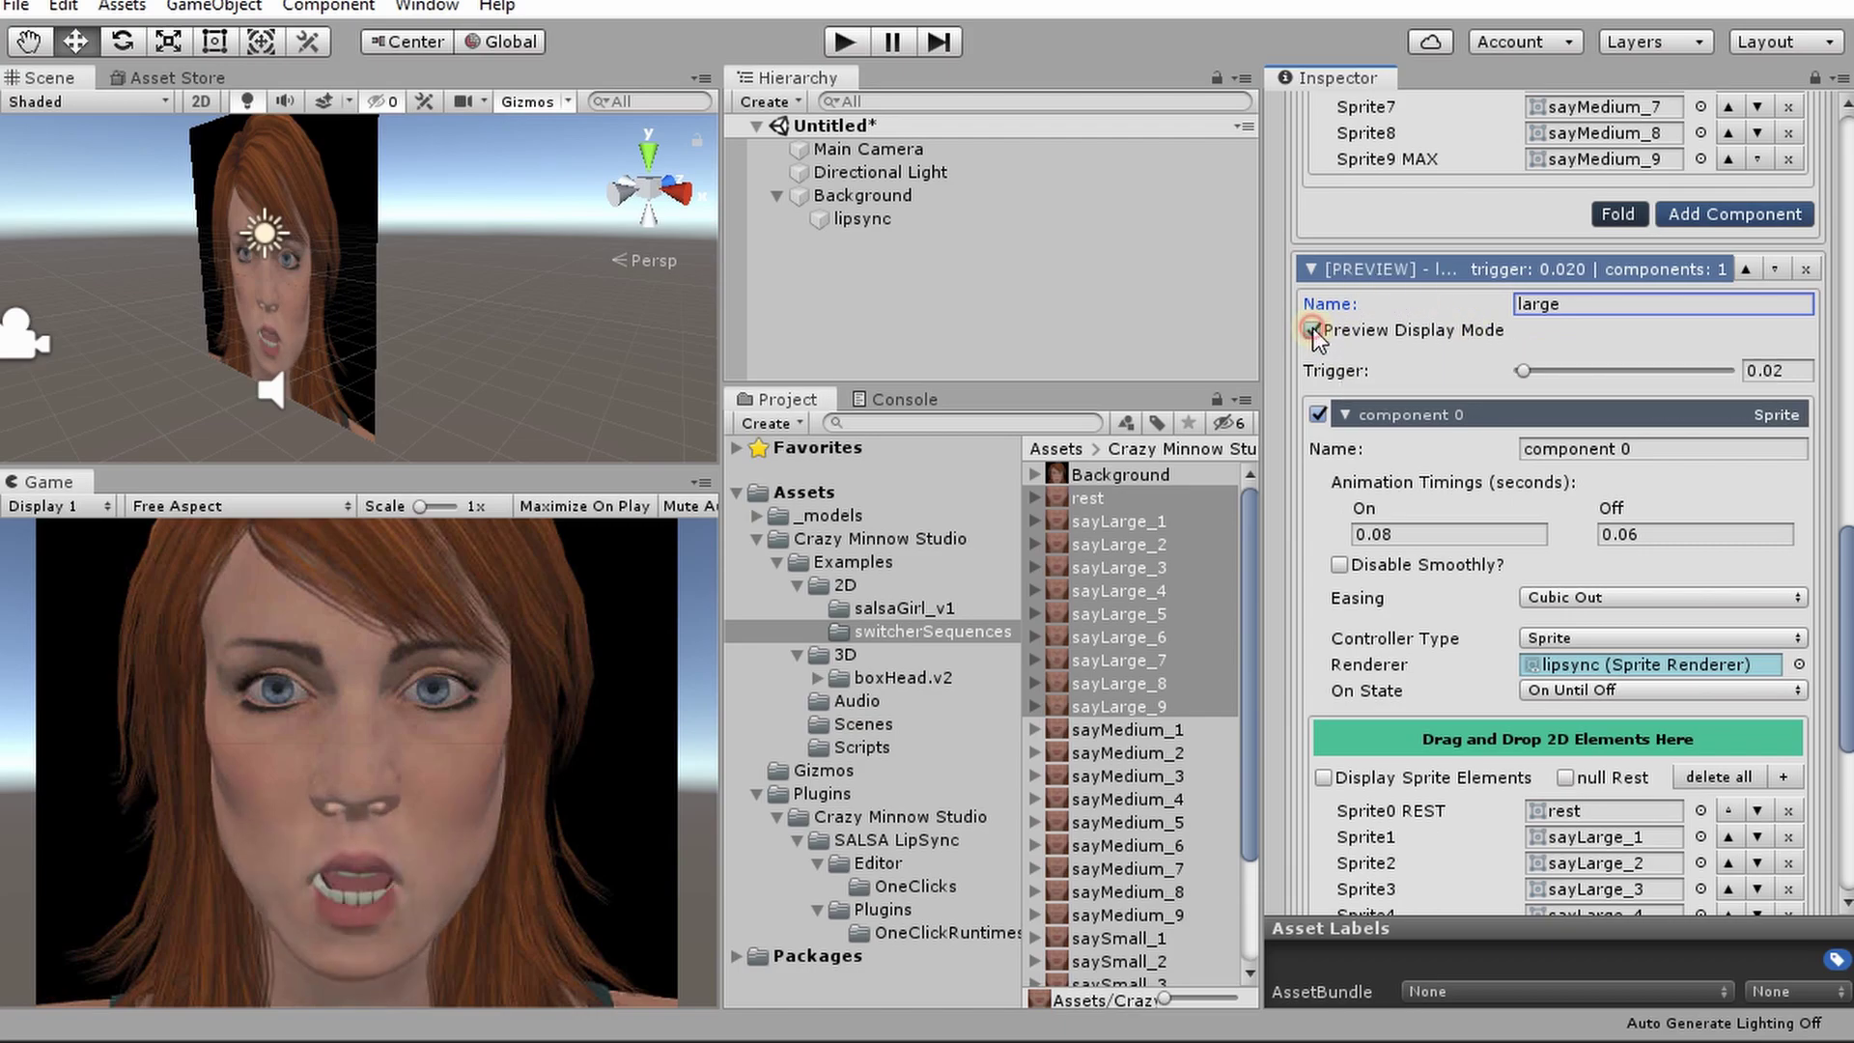
pyautogui.scroll(10, 1536, 497)
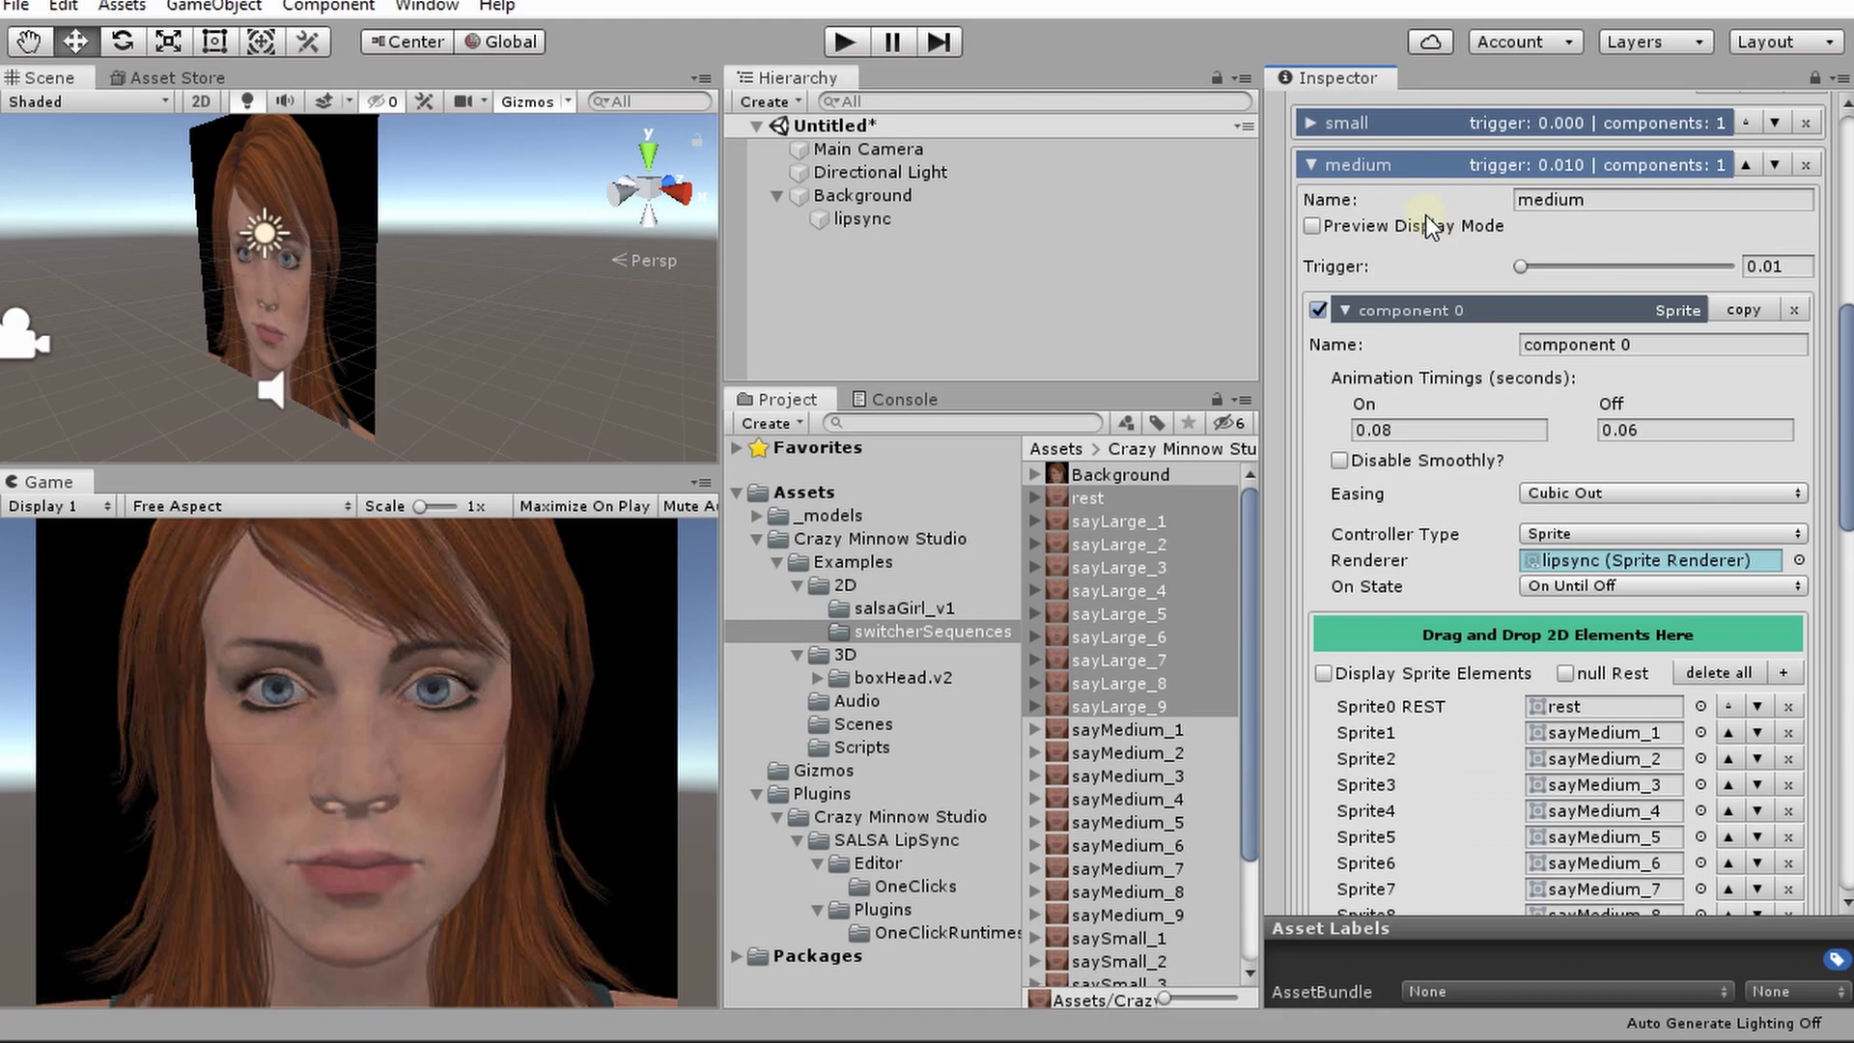
pyautogui.click(1404, 166)
pyautogui.click(1397, 196)
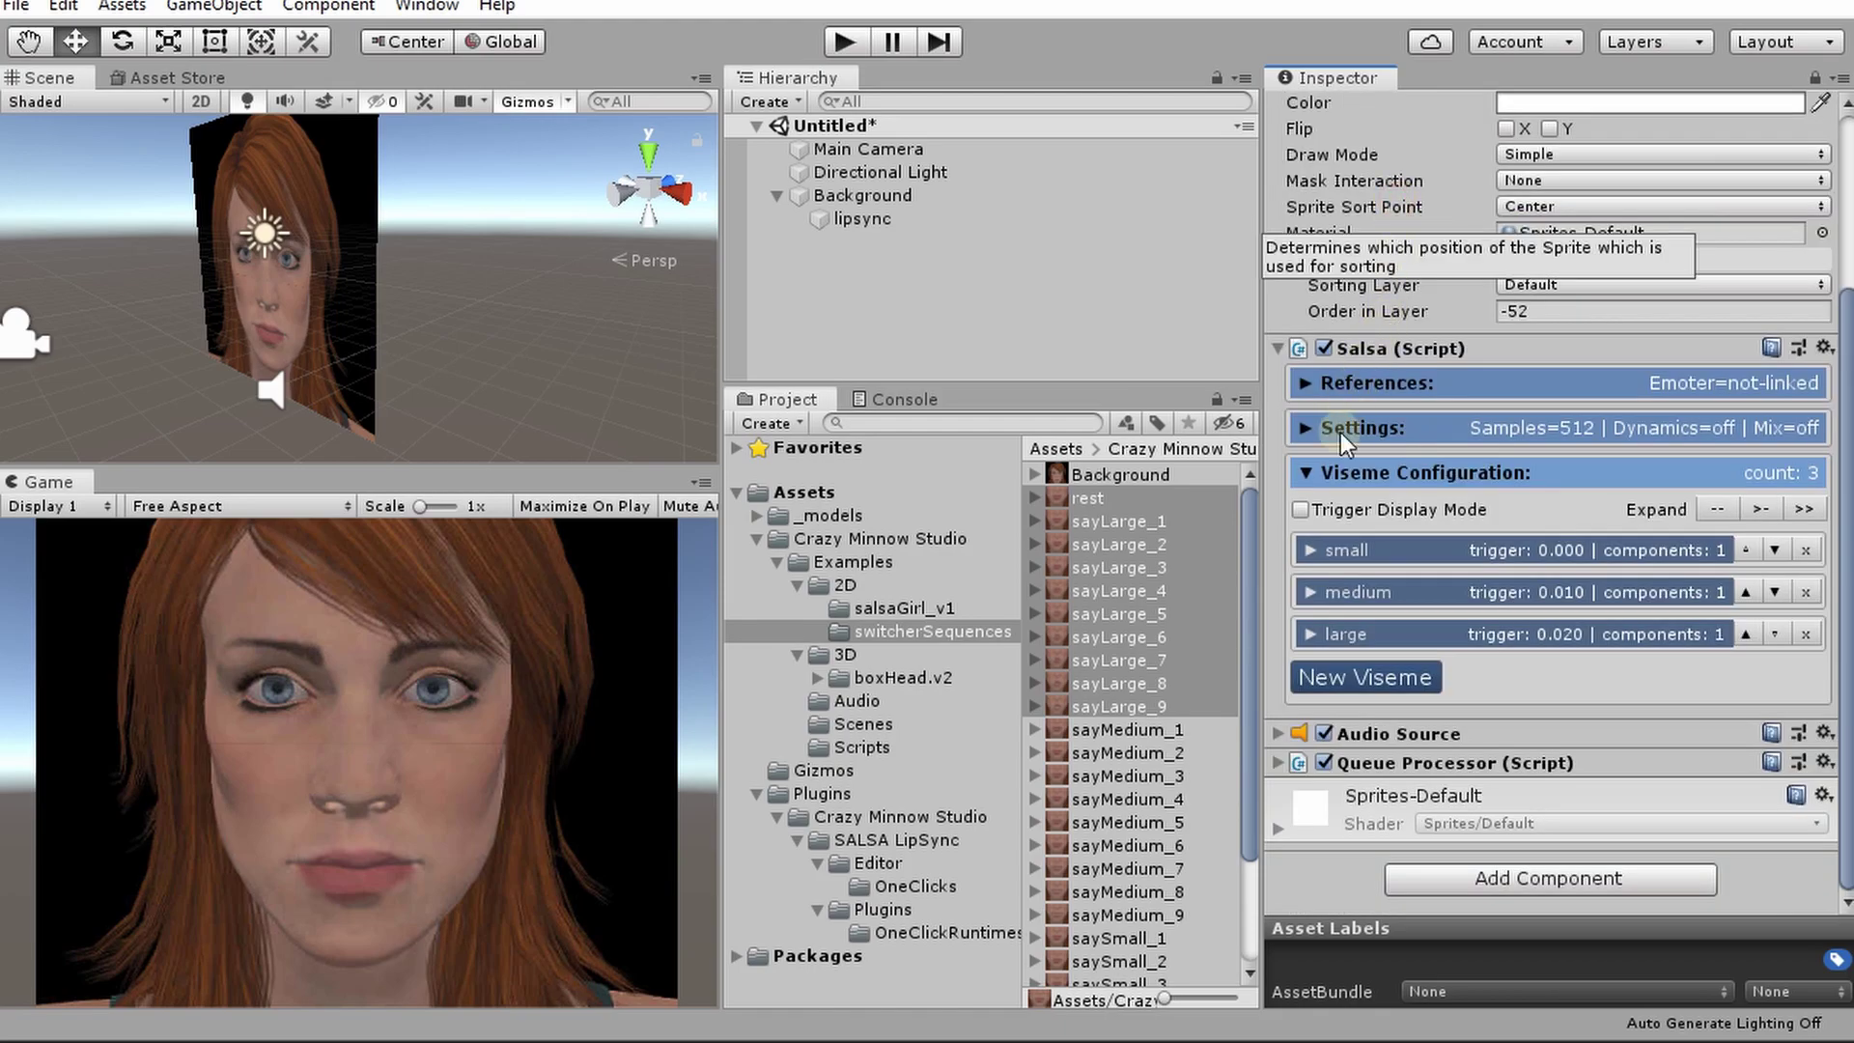
pyautogui.click(1297, 507)
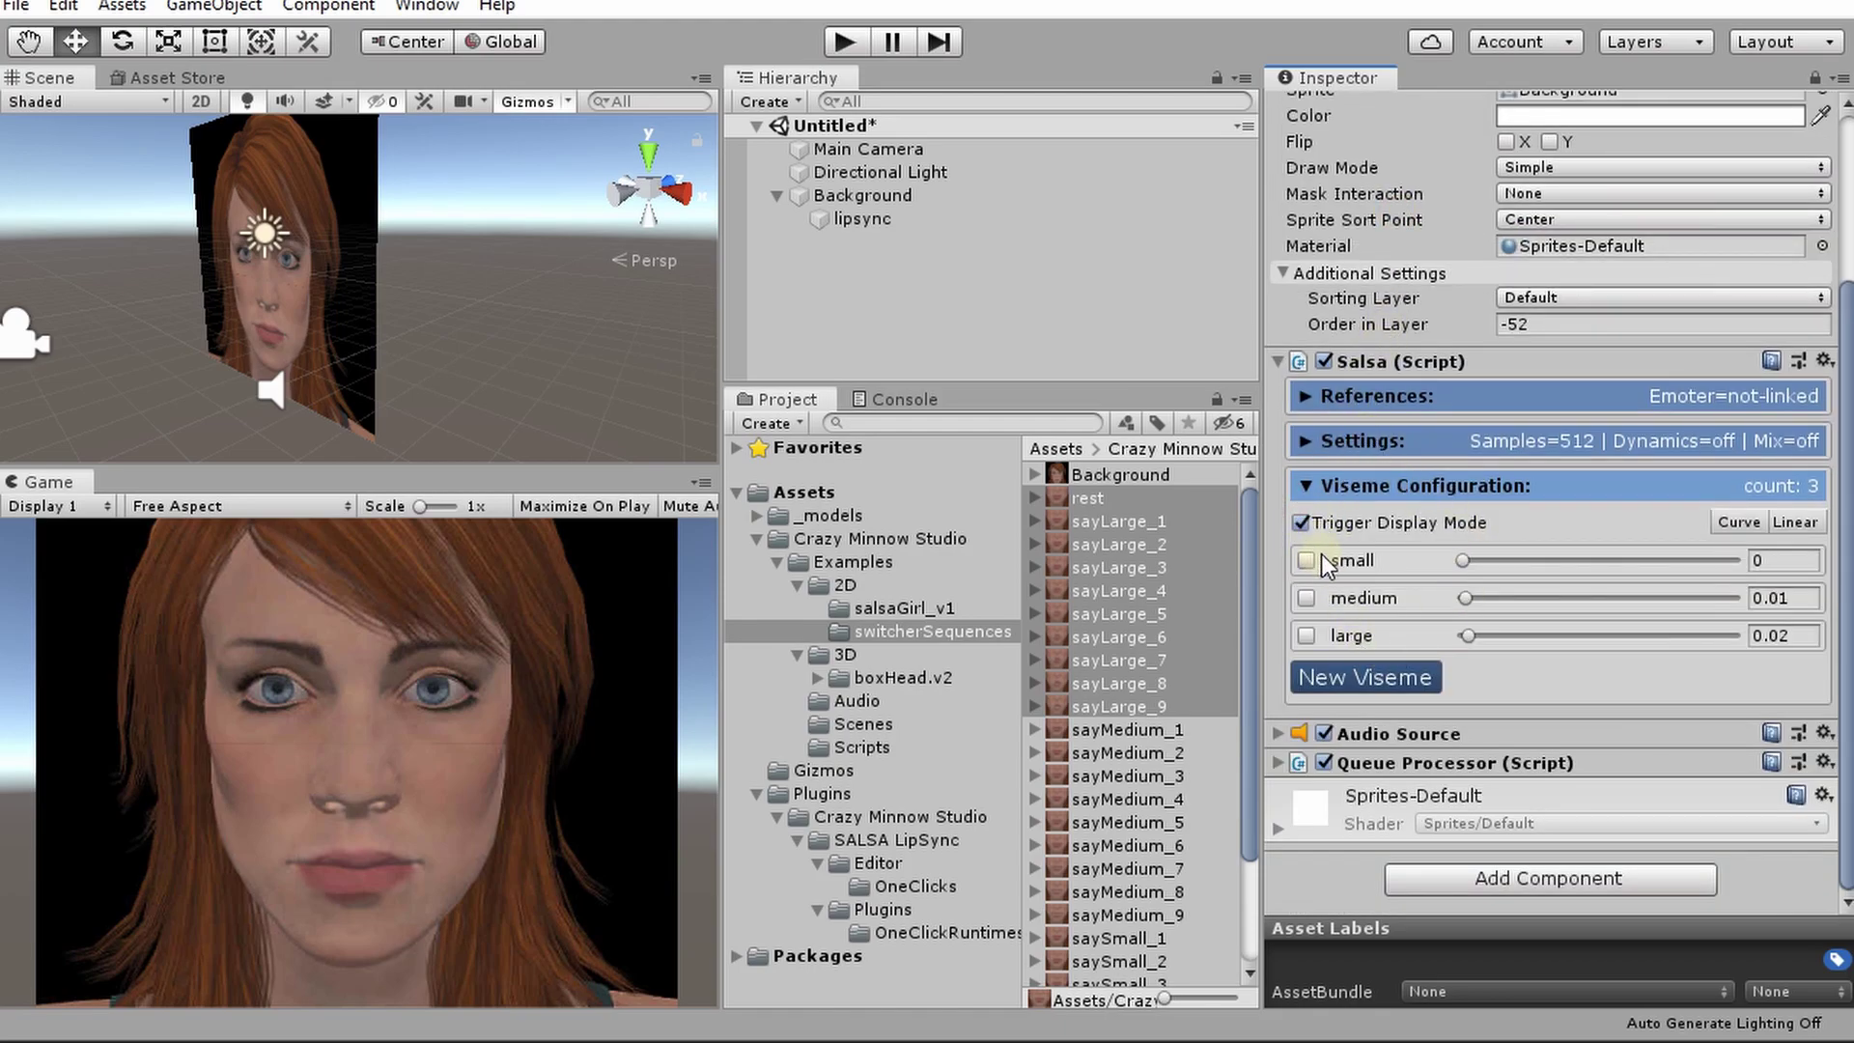
# Preview the small, medium and large mouth shapes in turn, ending on large.
pyautogui.click(1304, 560)
pyautogui.click(1304, 599)
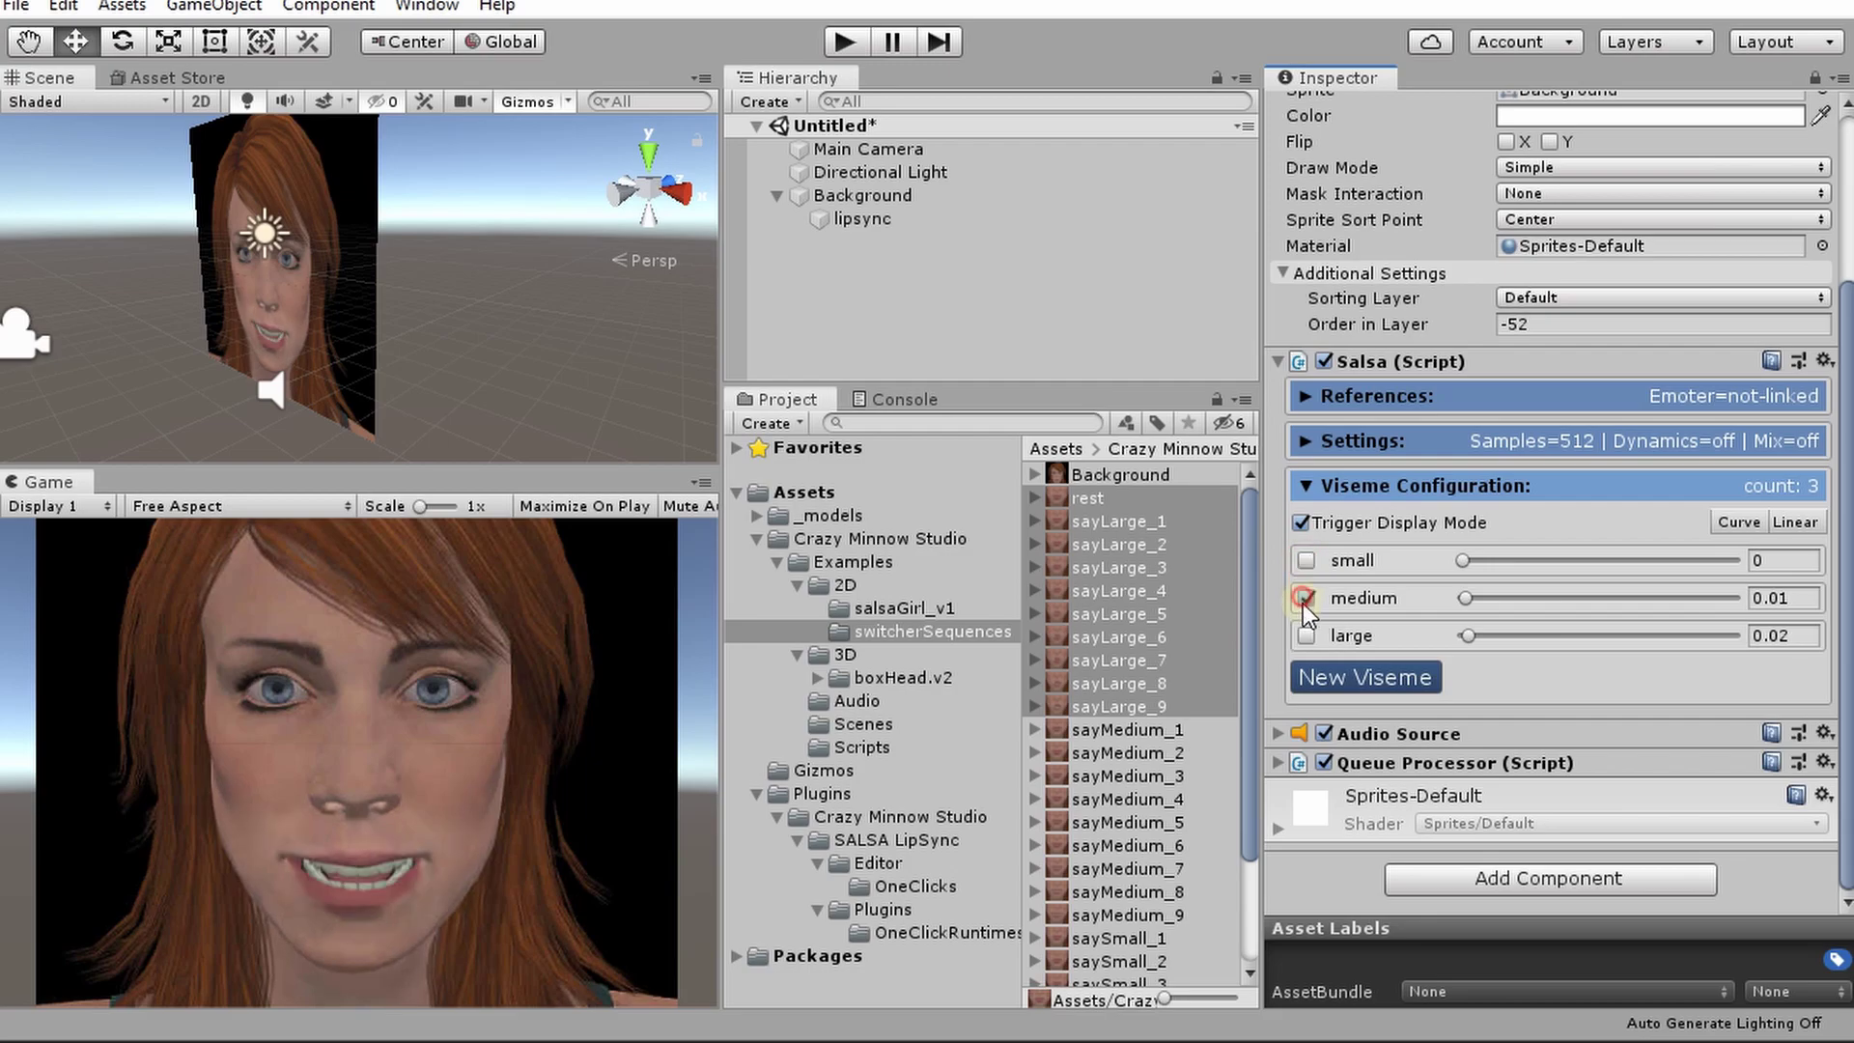
pyautogui.click(1304, 636)
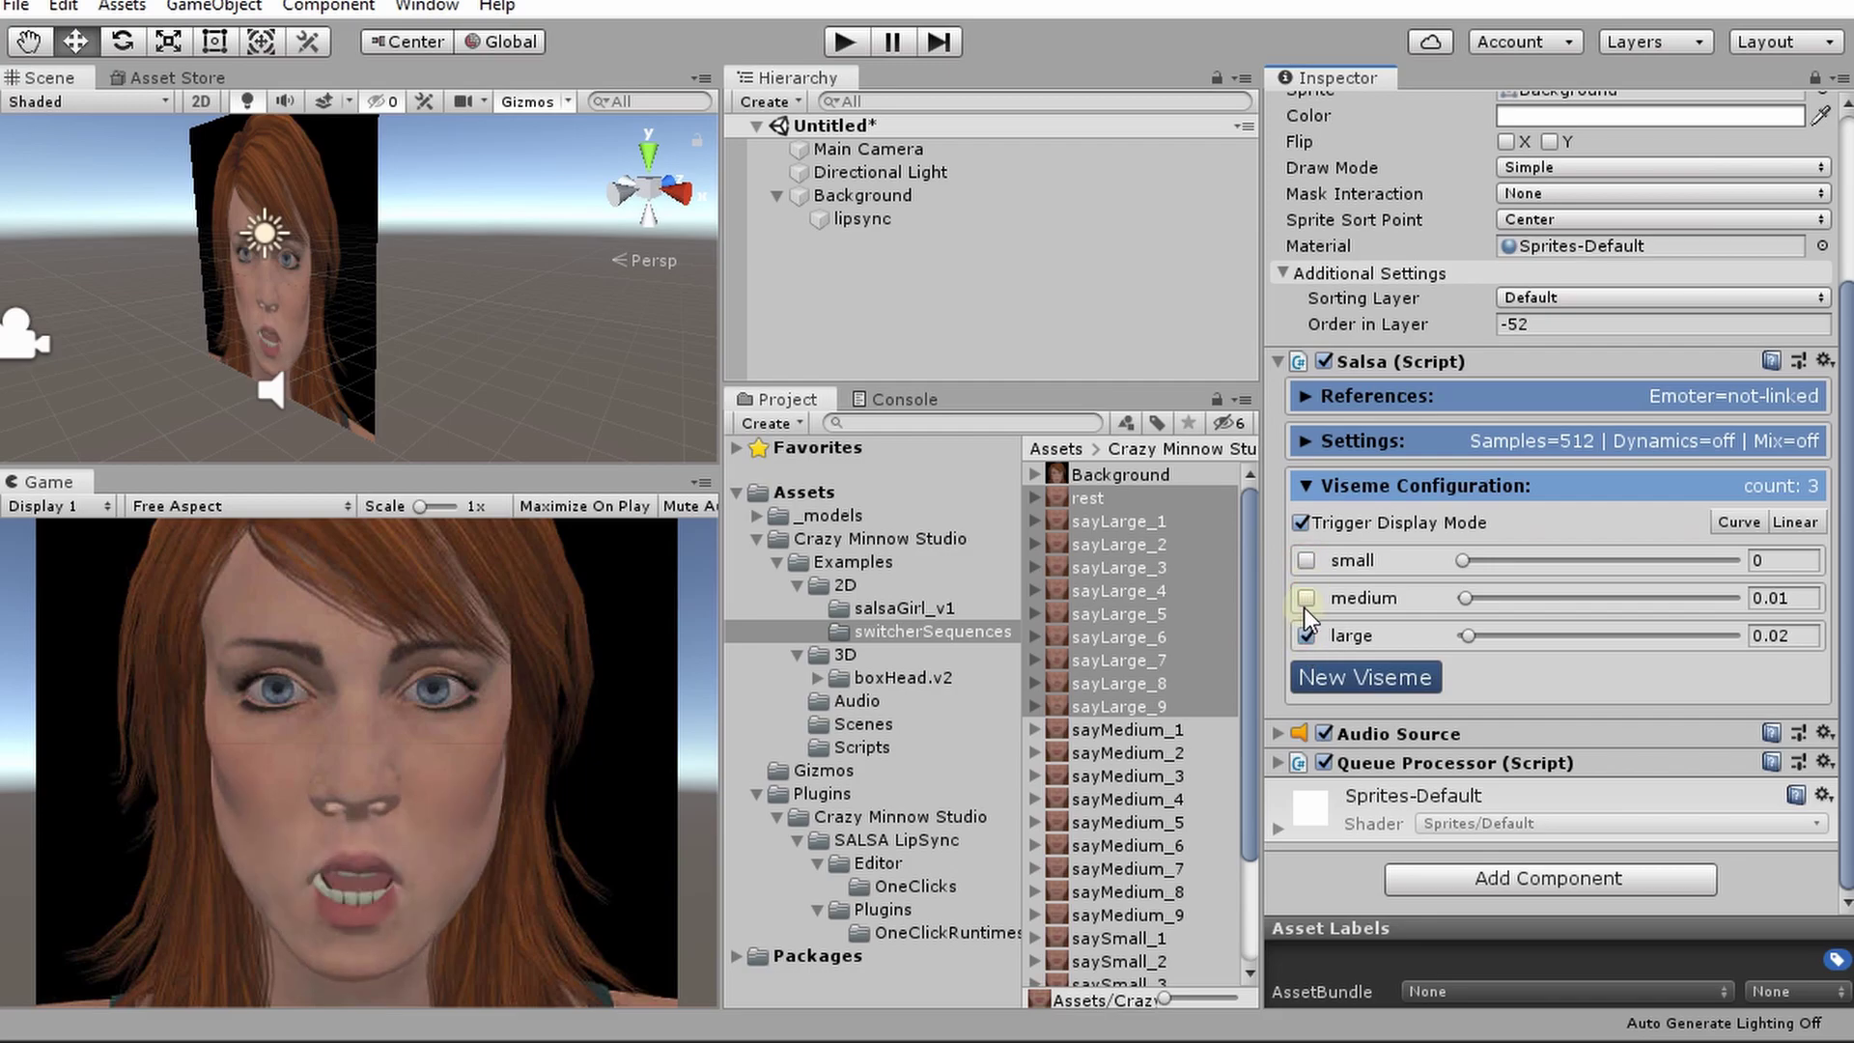
pyautogui.click(1308, 562)
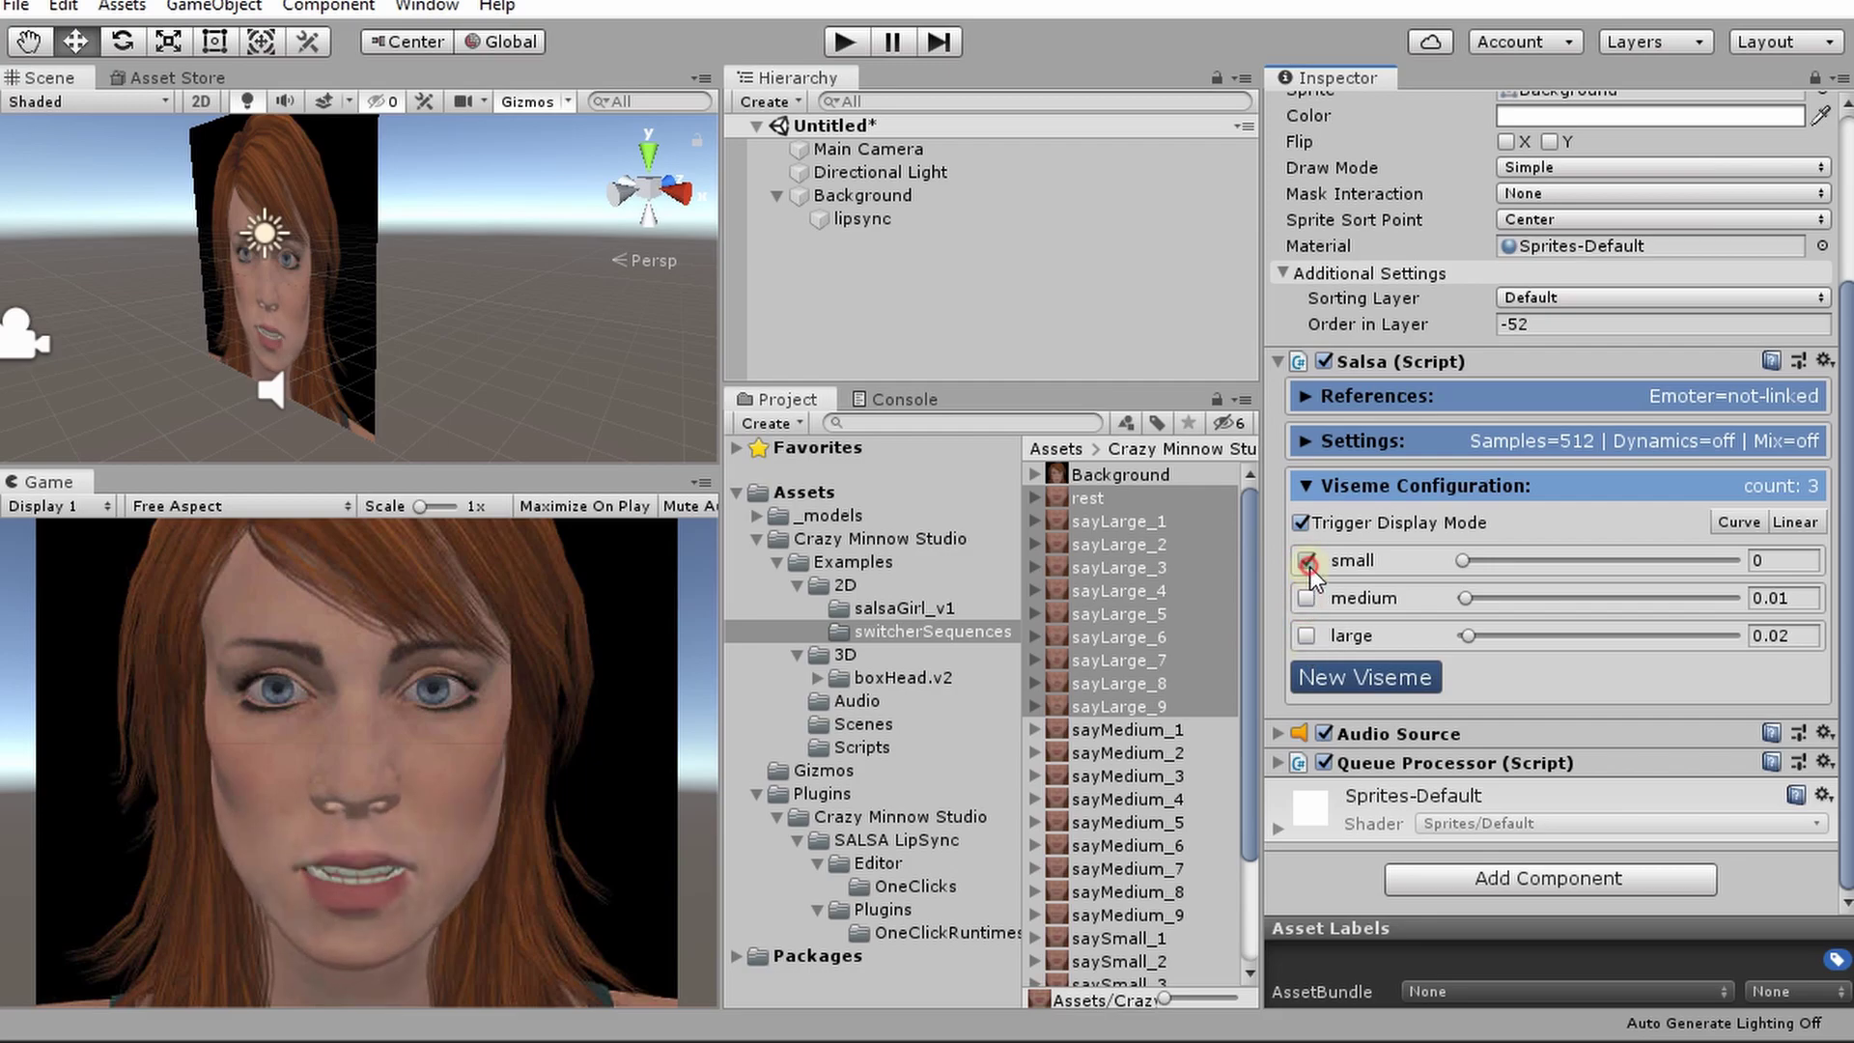
pyautogui.click(1307, 633)
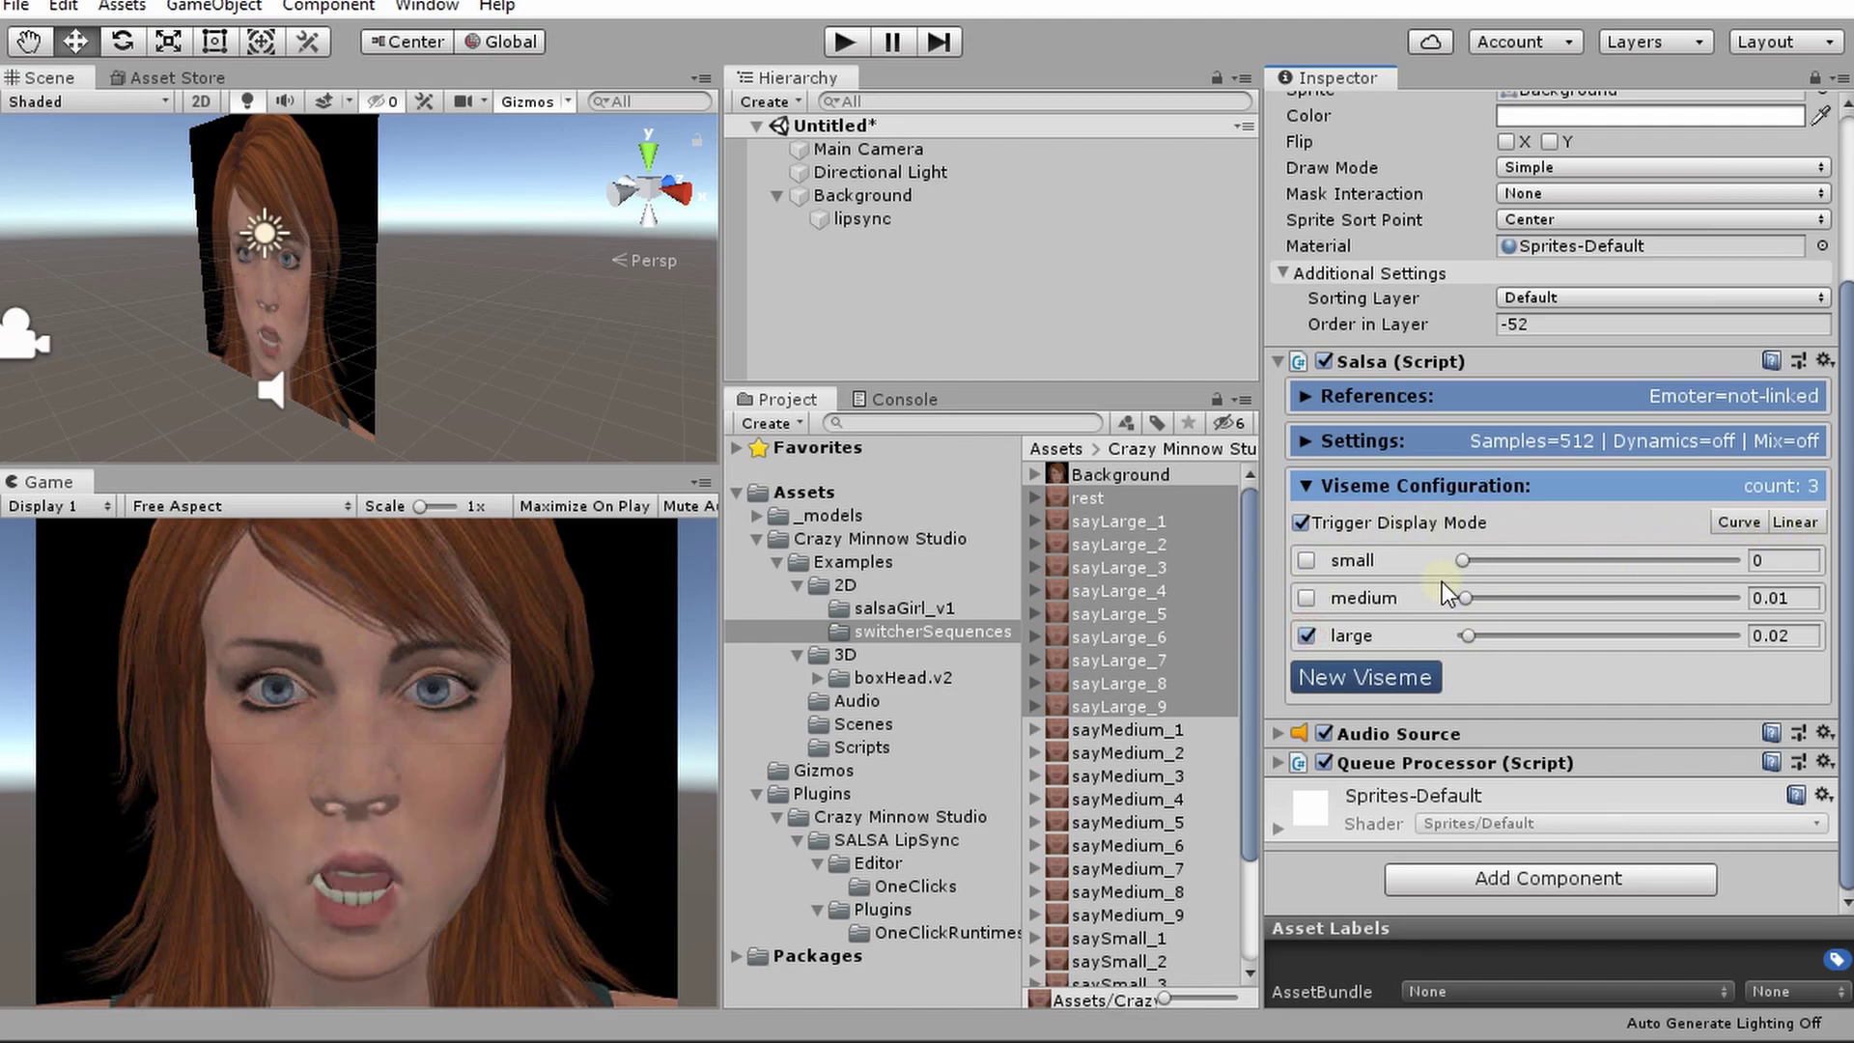
# Spread triggers with Curve to 0, 0.111 and 0.444, then verify the large viseme's trigger.
pyautogui.click(1737, 521)
pyautogui.click(1299, 522)
pyautogui.click(1518, 647)
pyautogui.scroll(-3, 1495, 716)
pyautogui.click(1622, 649)
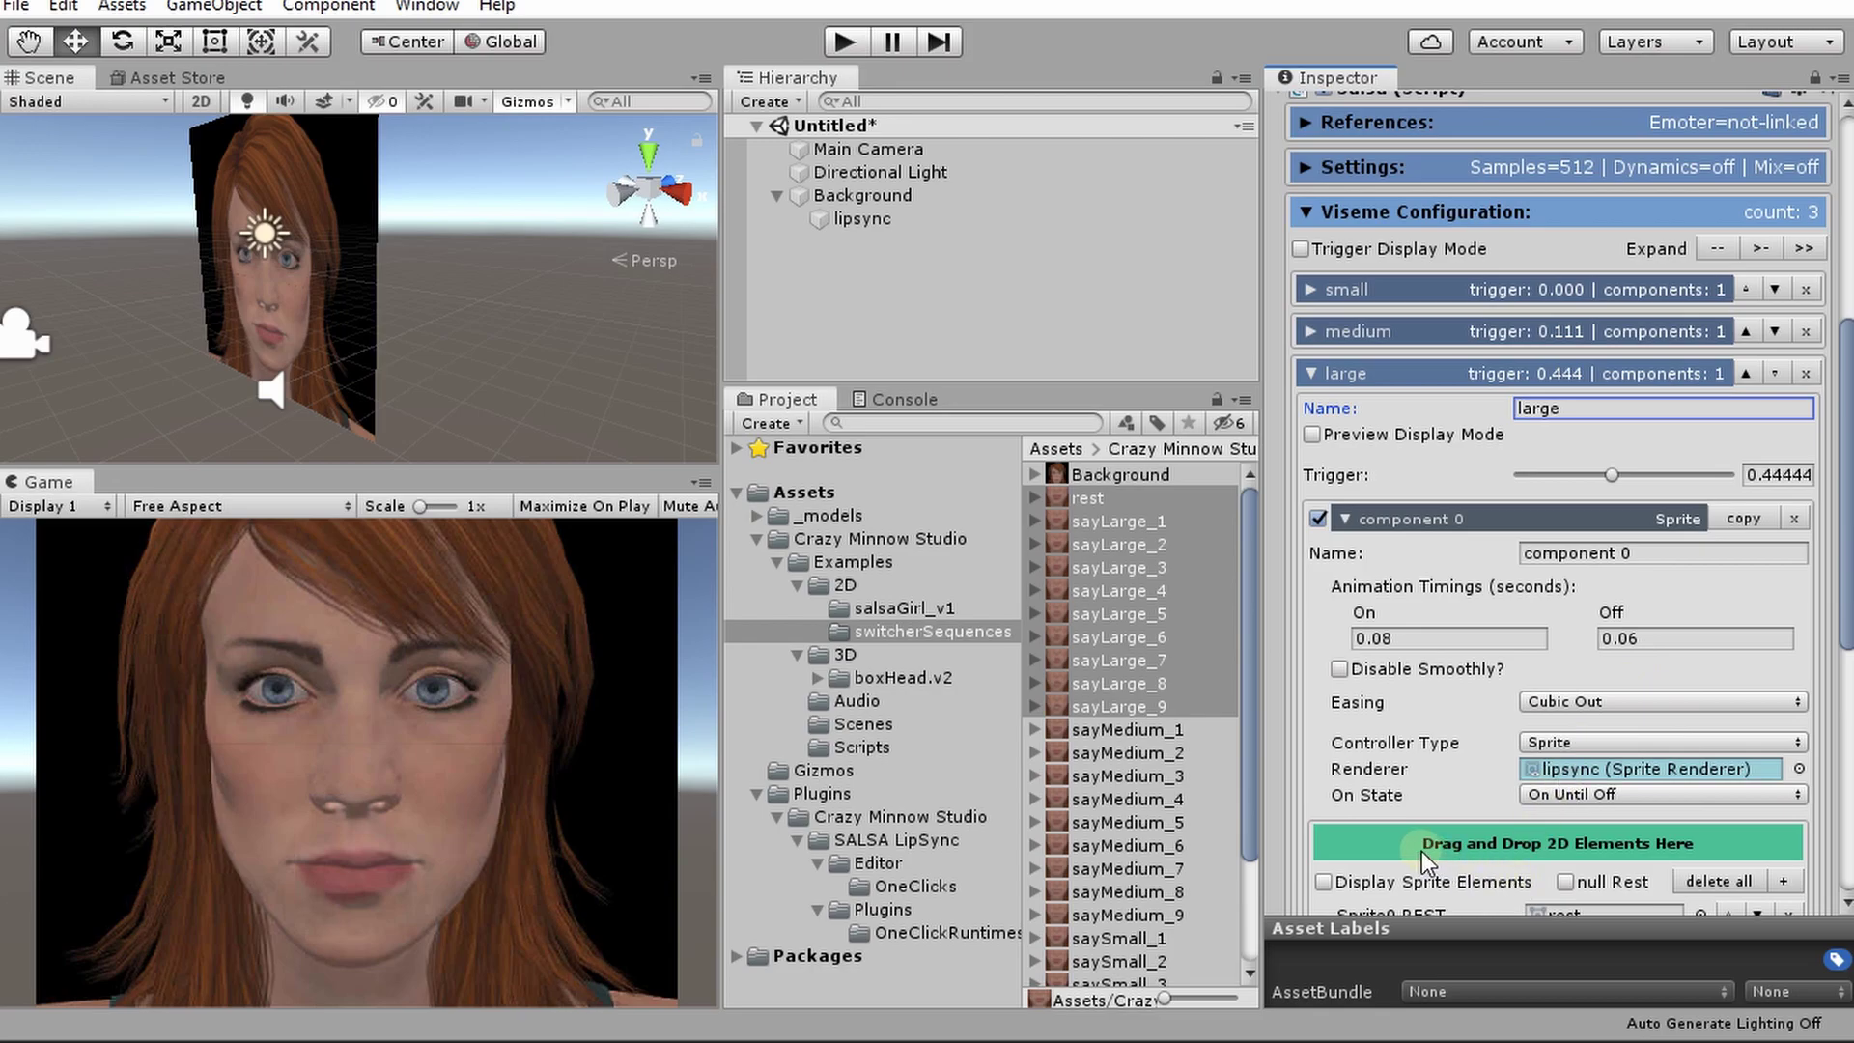
pyautogui.click(1367, 515)
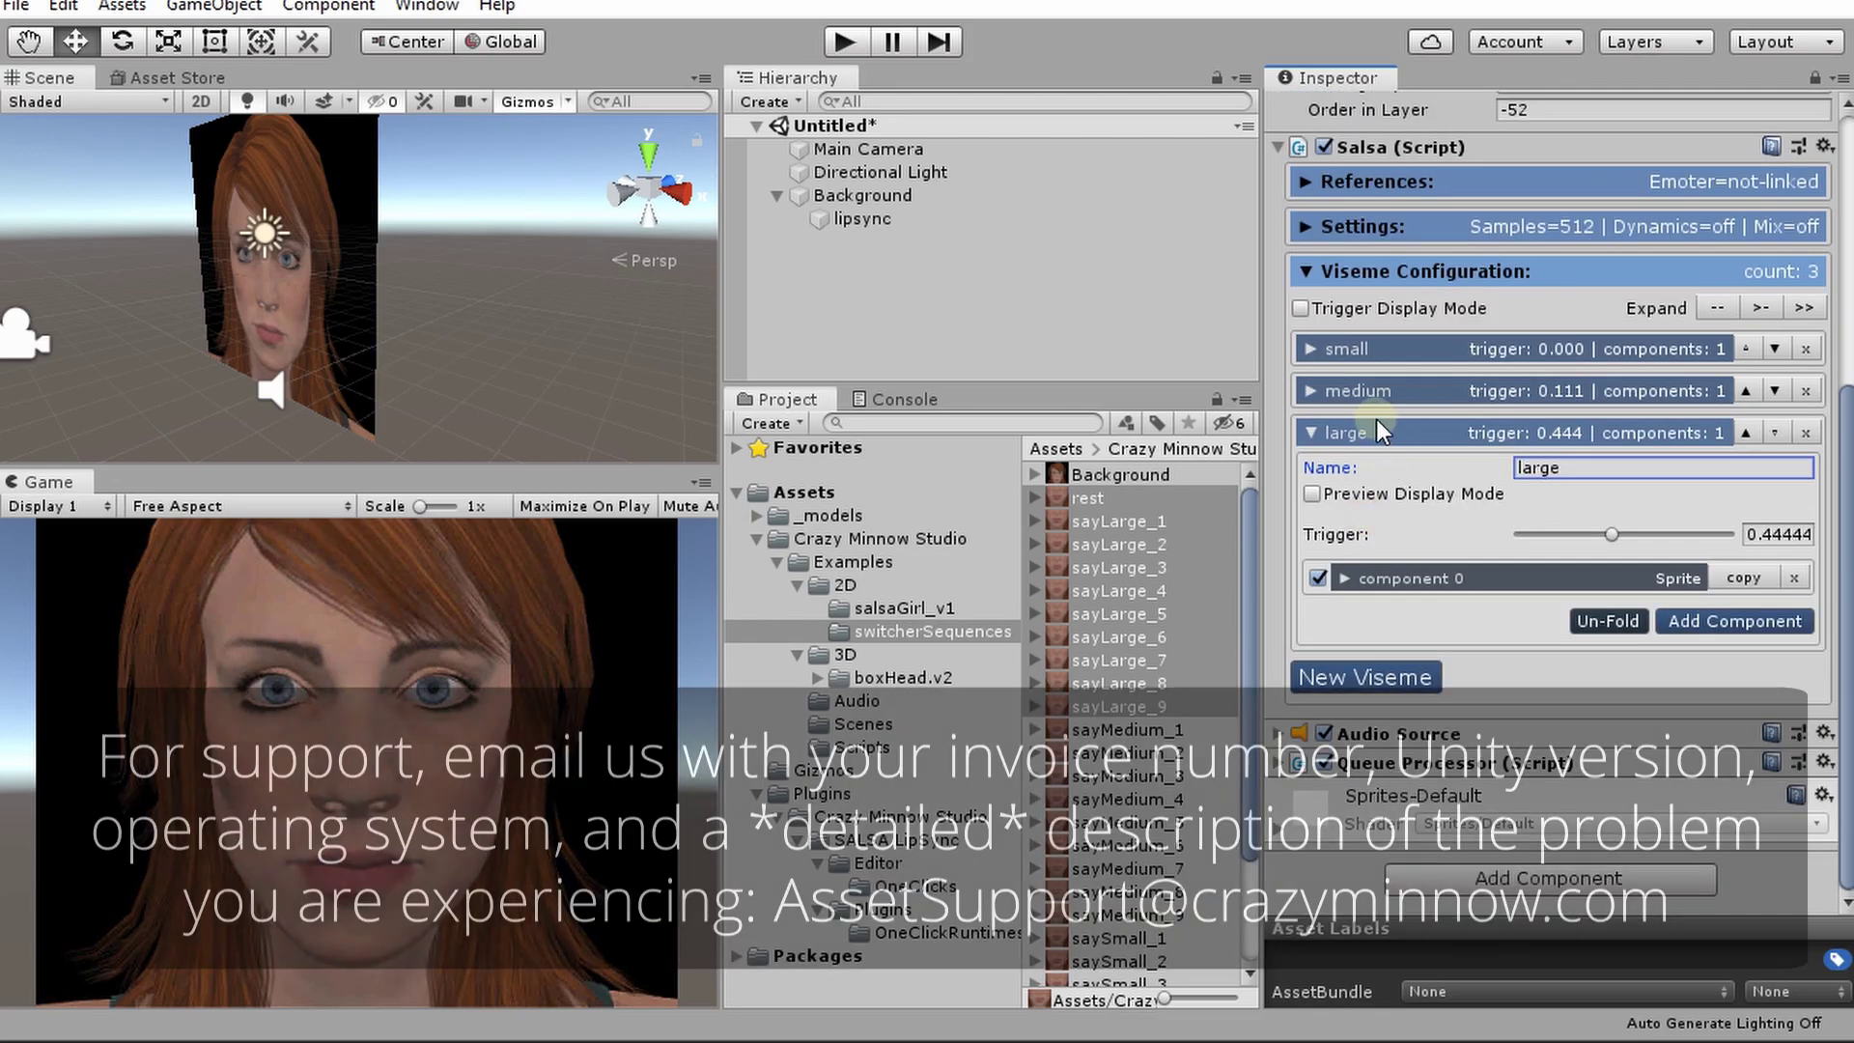